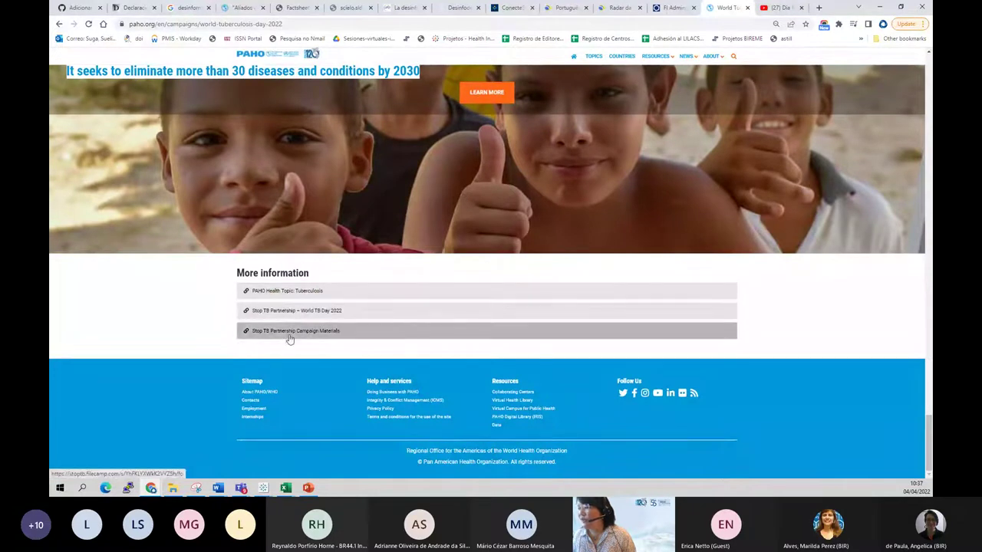
Step: Switch the World Tuberculosis Day 2022 campaign page to Portuguese and review it through to the additional information links
{"action": "scroll", "coordinate": [289, 339], "scroll_direction": "up", "scroll_amount": 1}
{"action": "scroll", "coordinate": [736, 107], "scroll_direction": "up", "scroll_amount": 10}
{"action": "left_click", "coordinate": [719, 57]}
{"action": "scroll", "coordinate": [721, 60], "scroll_direction": "down", "scroll_amount": 2}
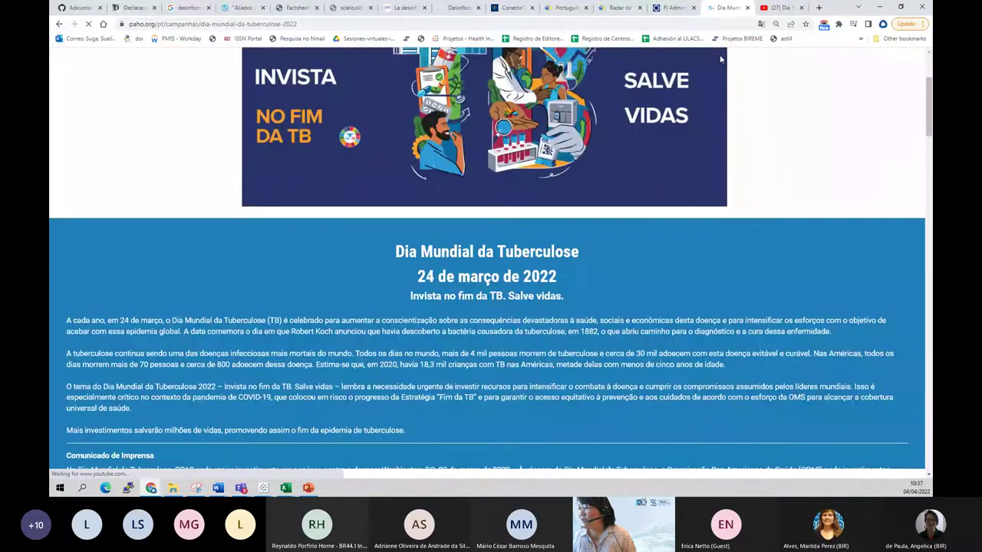
{"action": "scroll", "coordinate": [719, 59], "scroll_direction": "down", "scroll_amount": 10}
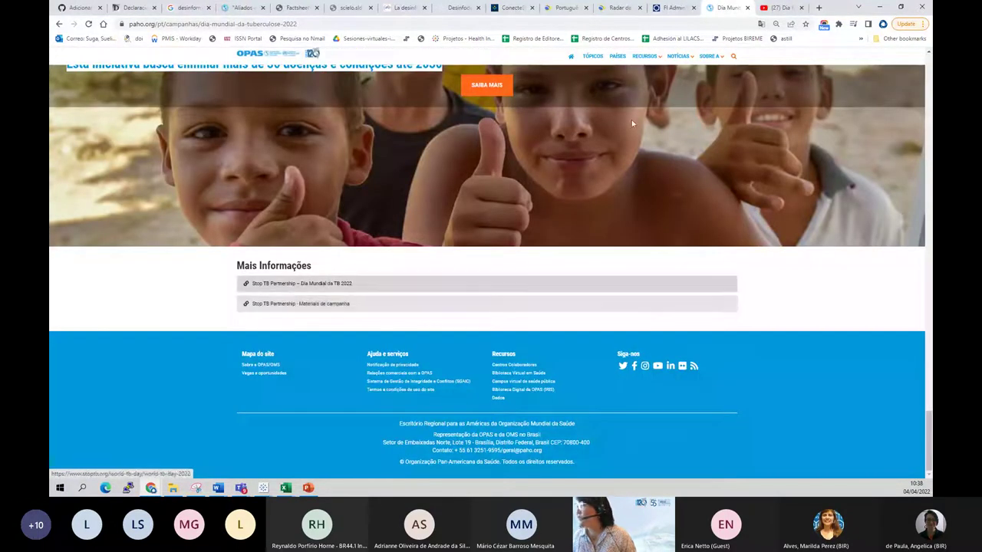
{"action": "scroll", "coordinate": [618, 136], "scroll_direction": "up", "scroll_amount": 1}
{"action": "scroll", "coordinate": [589, 209], "scroll_direction": "up", "scroll_amount": 10}
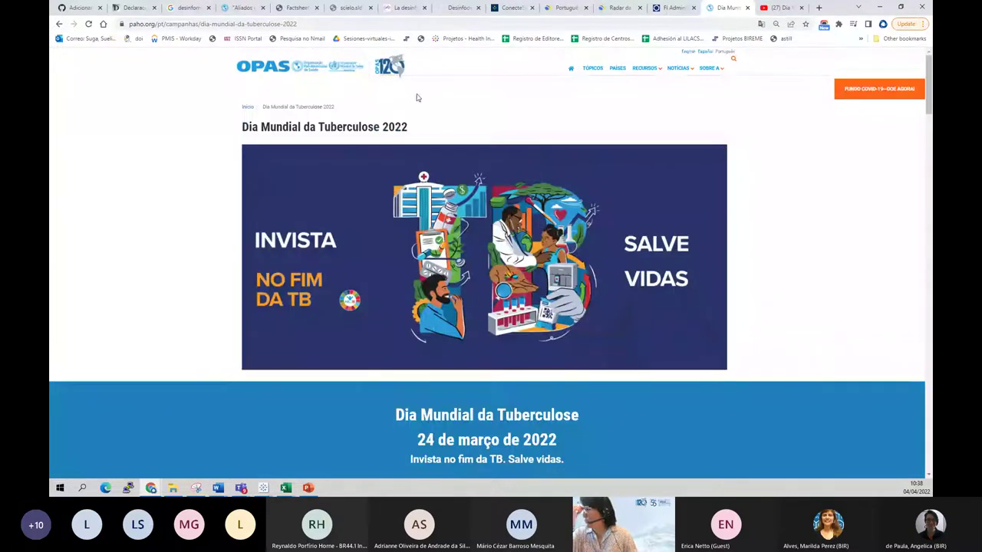
Step: Switch to FI-Admin and view the pending resource suggestions, highlighting the title of the listed suggestion
{"action": "left_click", "coordinate": [661, 9]}
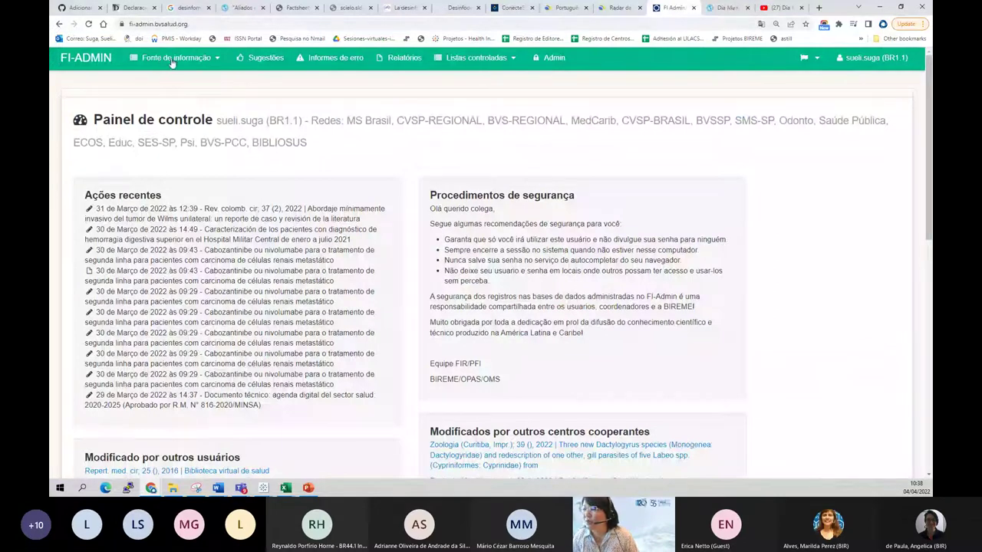
{"action": "left_click", "coordinate": [218, 61]}
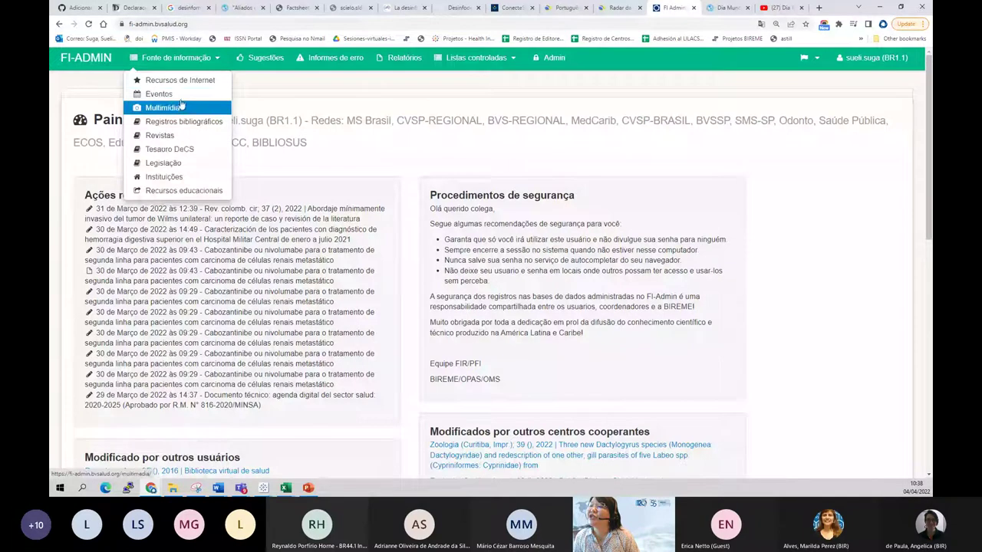
{"action": "left_click", "coordinate": [266, 95]}
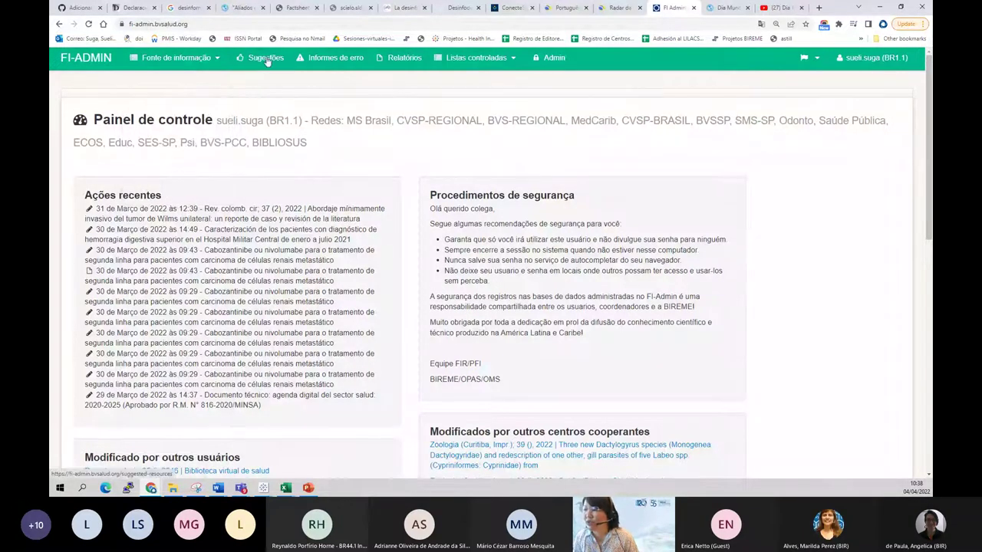
{"action": "left_click", "coordinate": [266, 58]}
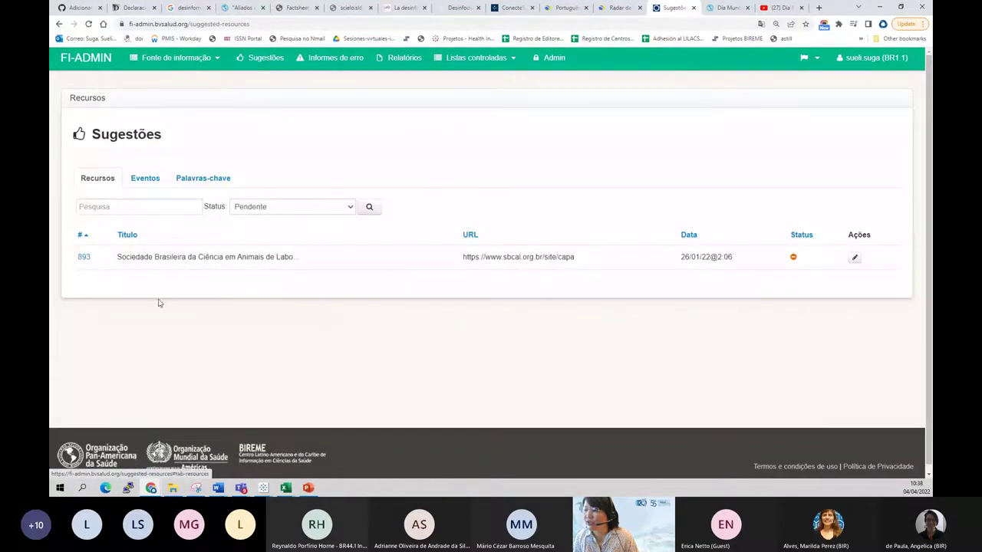
{"action": "left_click_drag", "start_coordinate": [329, 262], "coordinate": [113, 258]}
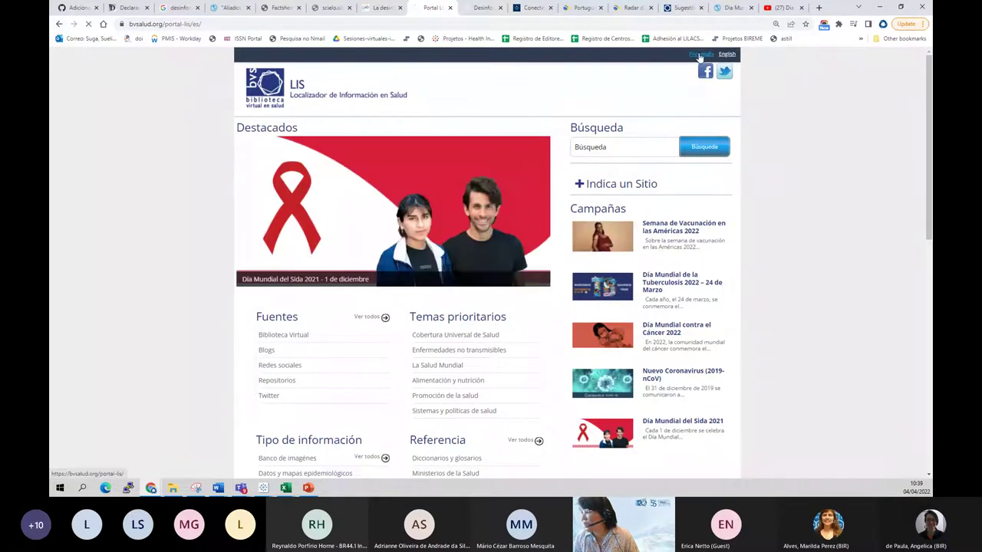
Step: View the site suggestion option in the Portuguese LIS portal and run a blank search there
{"action": "left_click", "coordinate": [605, 187]}
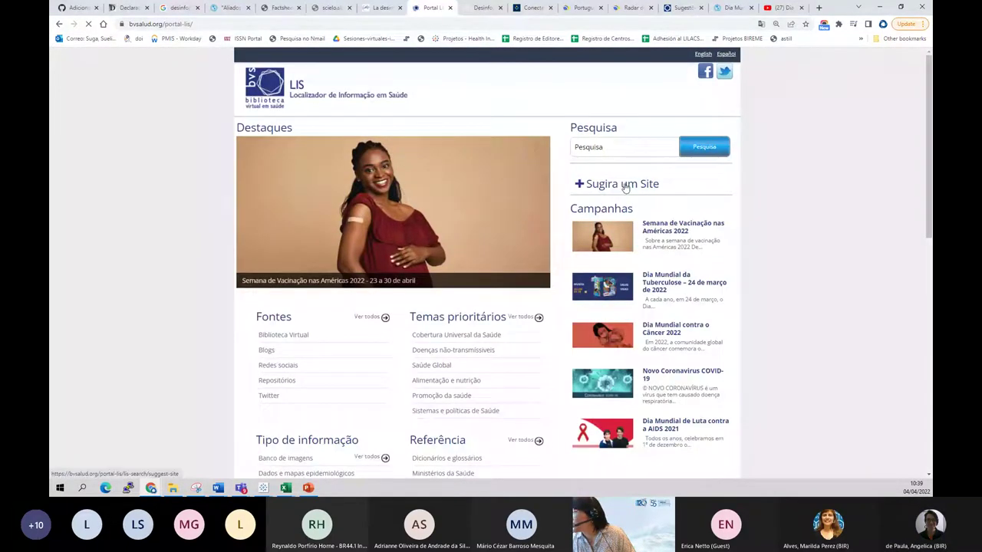
{"action": "left_click", "coordinate": [689, 151]}
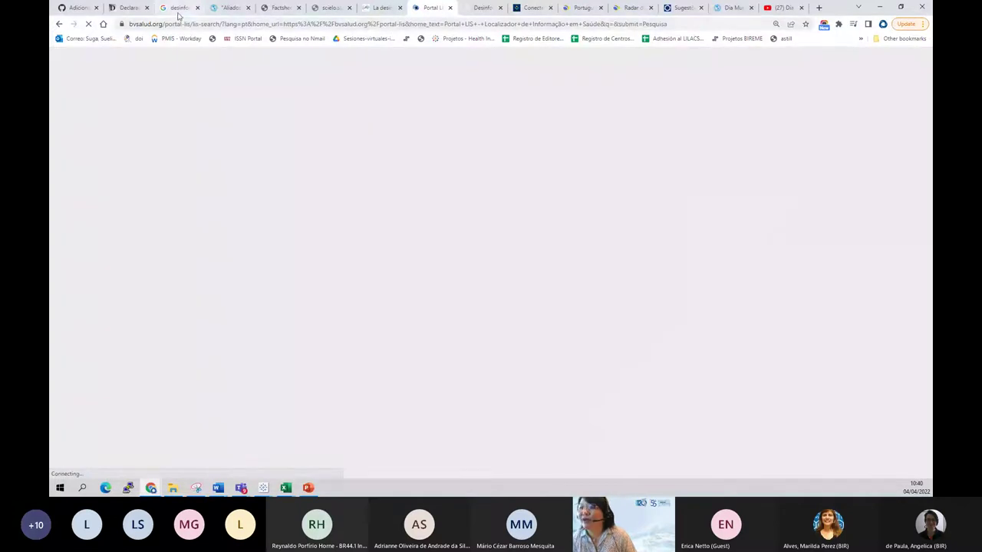
Step: Open the suggestion for Sociedade Brasileira da Ciência em Animais de Laboratório in FI-Admin and examine its fields and status options
{"action": "left_click", "coordinate": [682, 8]}
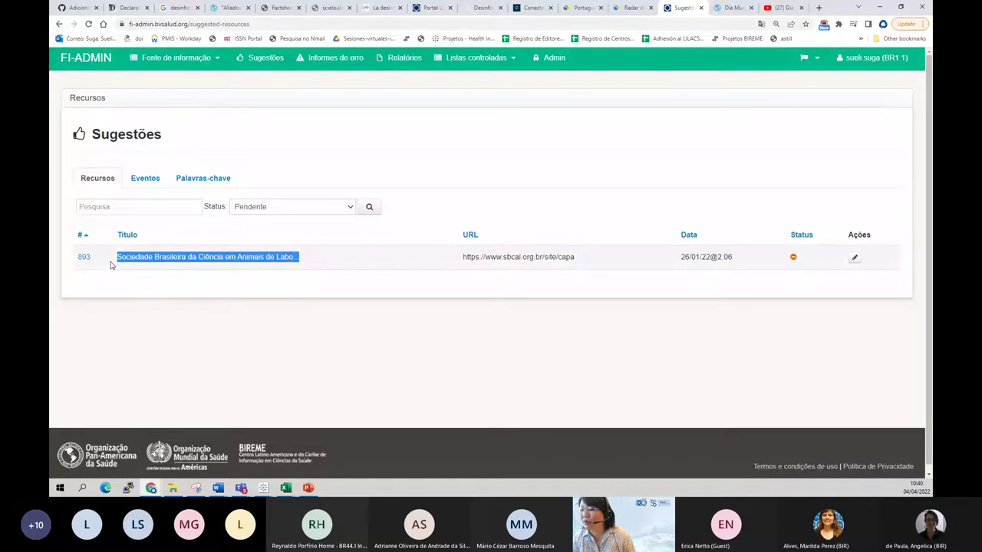
{"action": "left_click", "coordinate": [83, 258]}
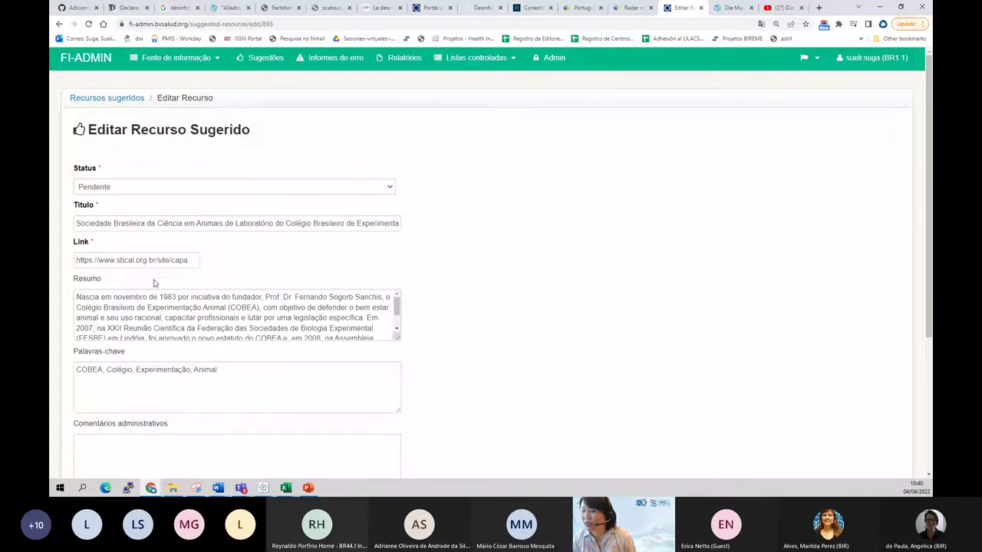
{"action": "scroll", "coordinate": [491, 375], "scroll_direction": "down", "scroll_amount": 2}
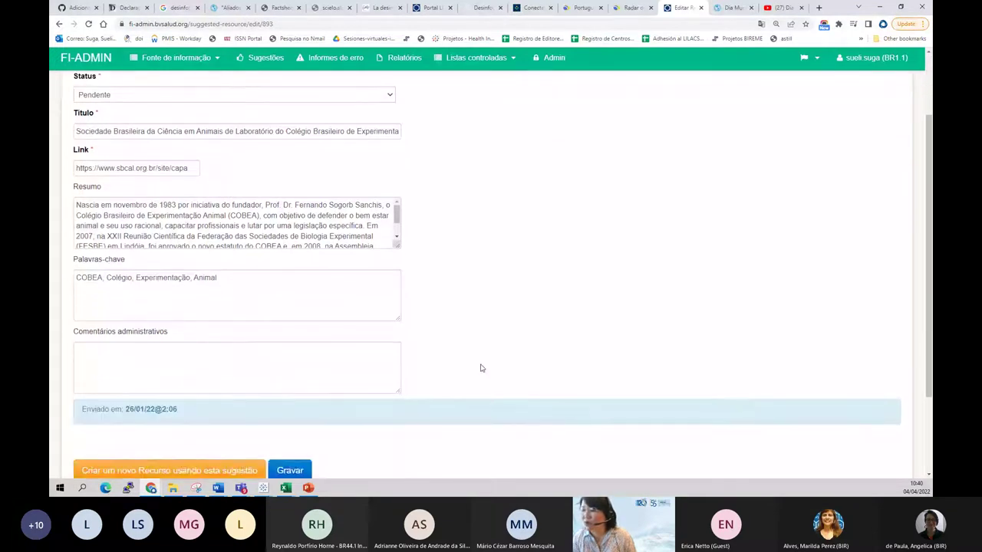
{"action": "scroll", "coordinate": [481, 368], "scroll_direction": "down", "scroll_amount": 1}
{"action": "scroll", "coordinate": [481, 368], "scroll_direction": "up", "scroll_amount": 3}
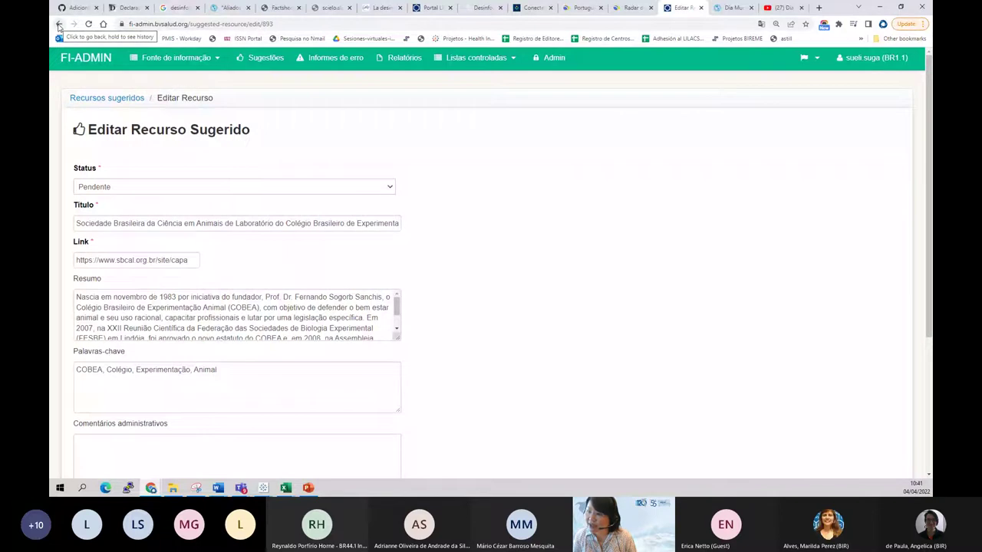
{"action": "left_click", "coordinate": [104, 193]}
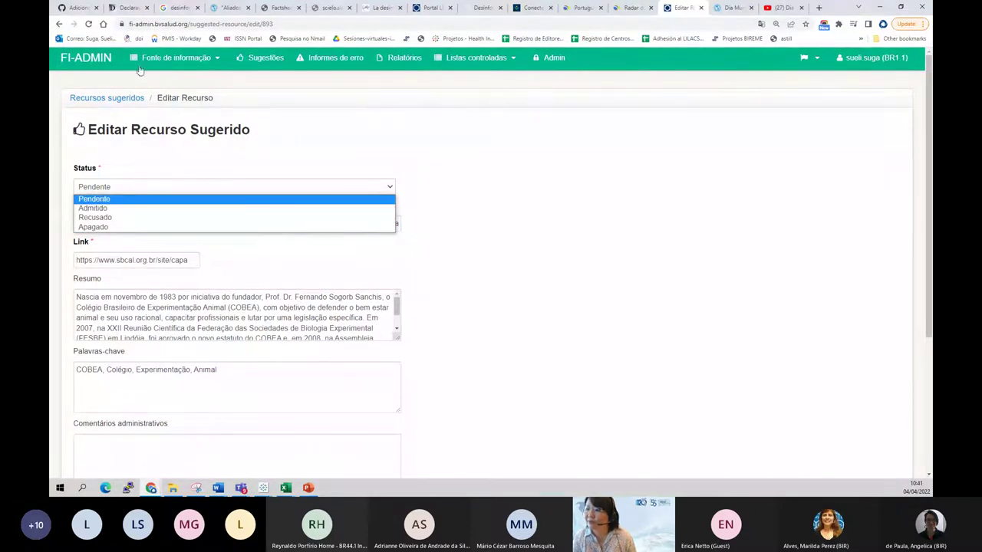
Step: Open the error report on Coronavirus COVID-19 Global Cases by Johns Hopkins CSSE and examine the duplicate links in its description
{"action": "left_click", "coordinate": [330, 63]}
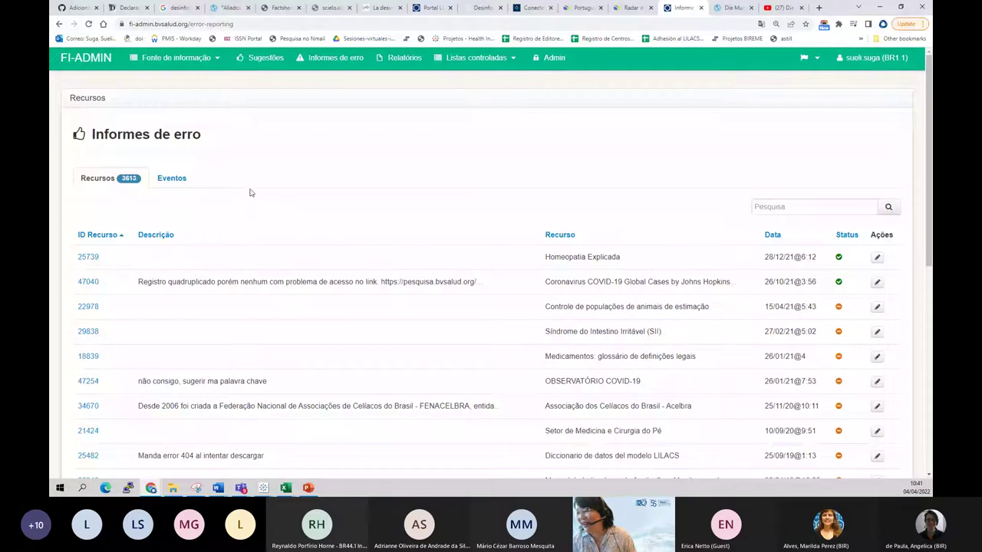
{"action": "left_click_drag", "start_coordinate": [206, 281], "coordinate": [384, 283]}
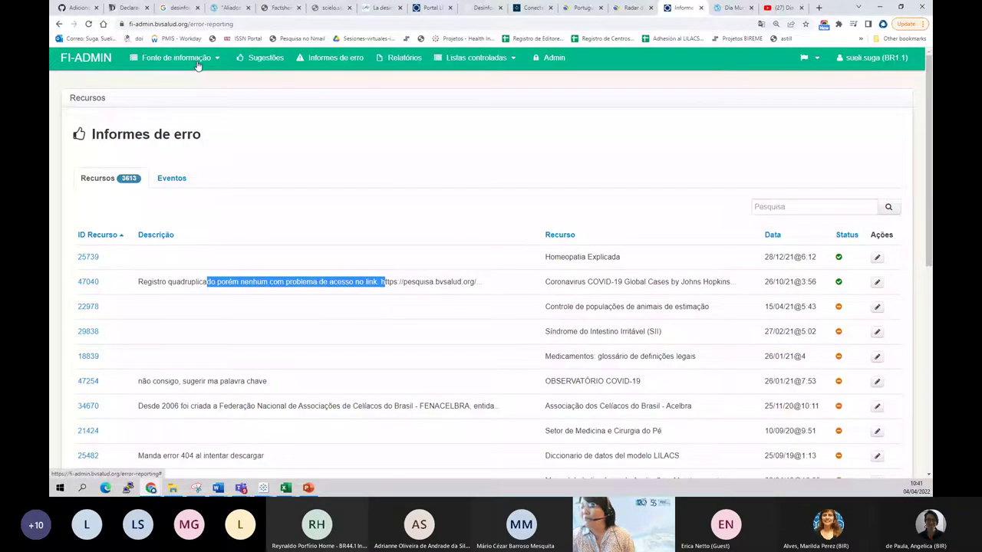
{"action": "left_click", "coordinate": [89, 282]}
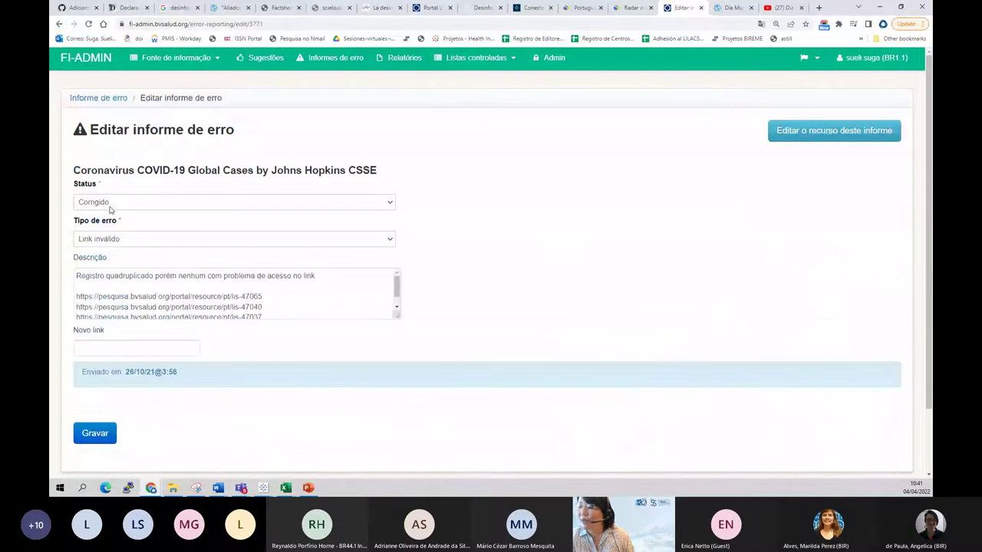
{"action": "left_click_drag", "start_coordinate": [276, 309], "coordinate": [72, 300]}
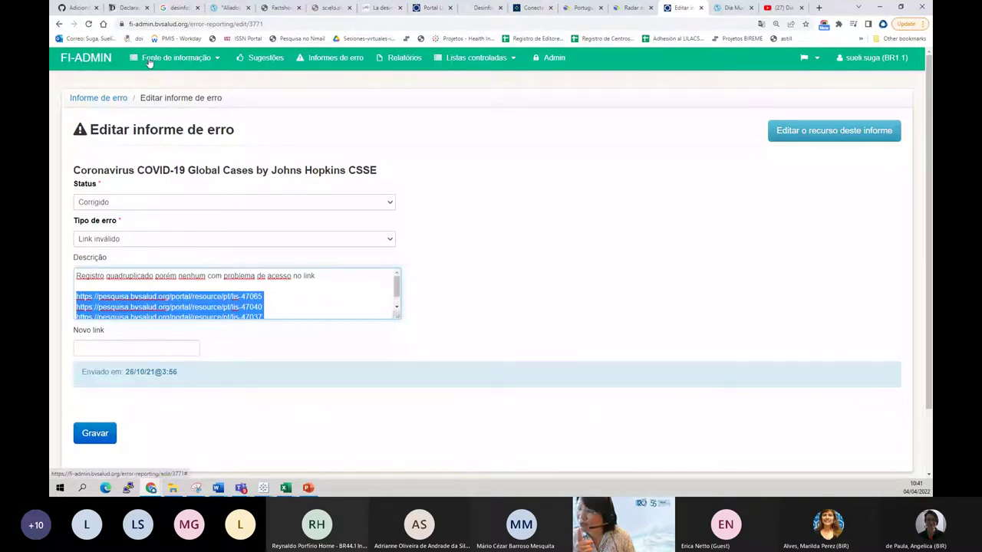
Step: Open the Internet resources information source and list all resources
{"action": "left_click", "coordinate": [149, 62]}
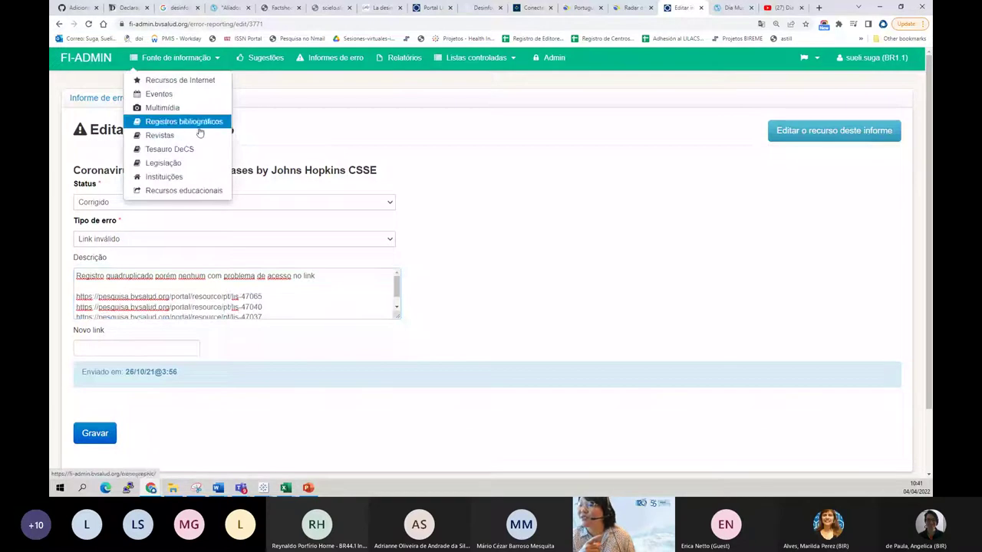
{"action": "left_click", "coordinate": [162, 81]}
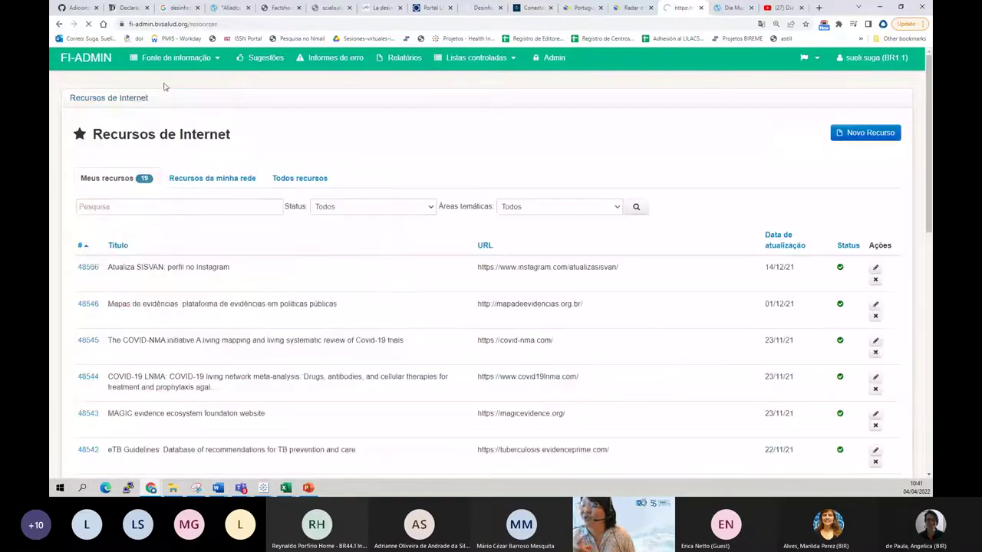
{"action": "left_click", "coordinate": [307, 184]}
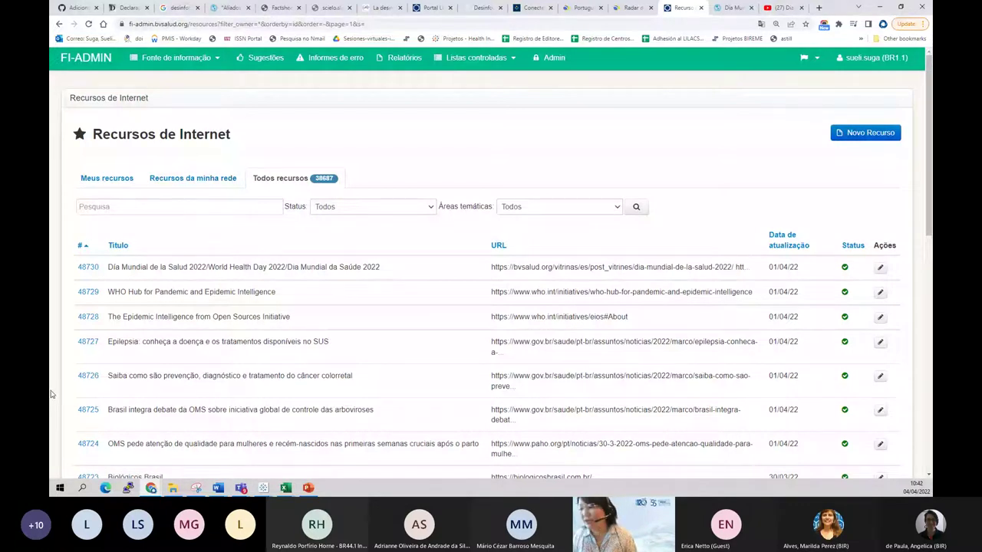
Step: Copy the title of the OPAS campaign page and search all Internet resources for "Dia Mundial da Tuberculose 2022"
{"action": "left_click", "coordinate": [732, 8]}
{"action": "left_click_drag", "start_coordinate": [241, 127], "coordinate": [407, 131]}
{"action": "key", "text": "ctrl+c"}
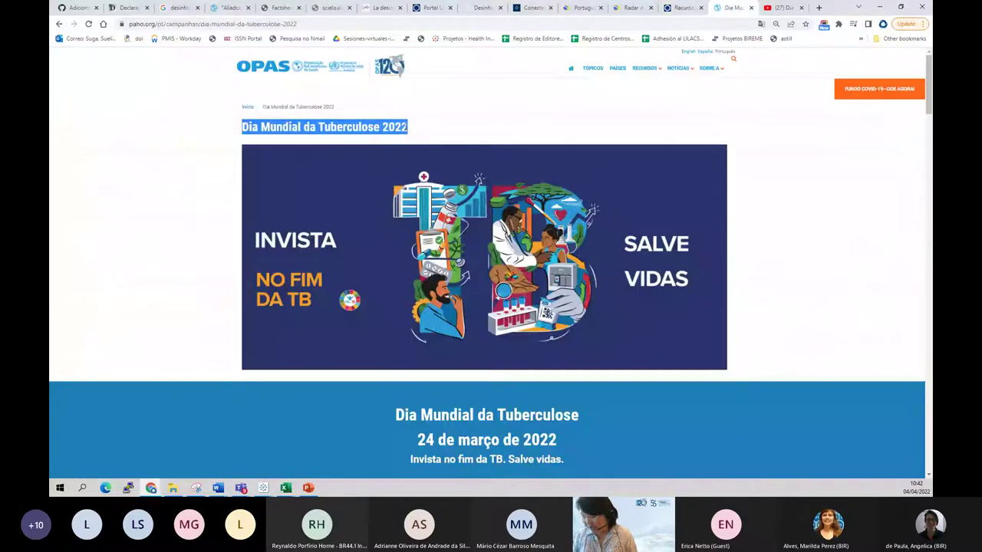
{"action": "left_click", "coordinate": [665, 12]}
{"action": "left_click", "coordinate": [100, 207]}
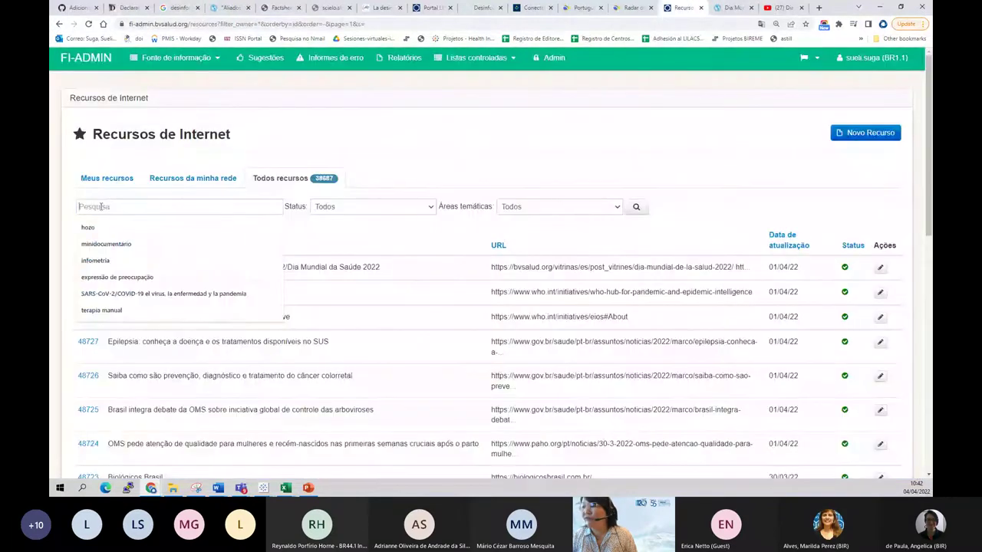
{"action": "key", "text": "ctrl+v"}
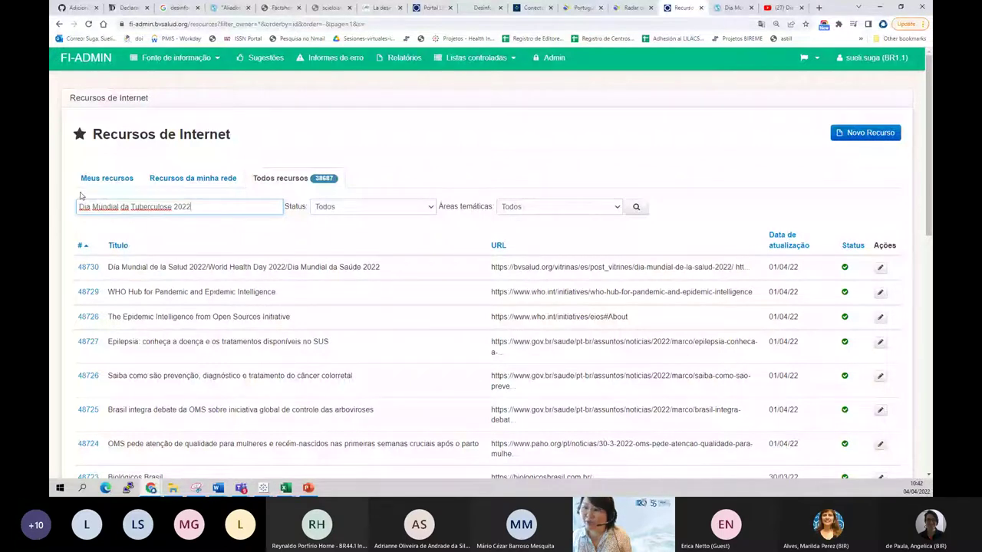
{"action": "key", "text": "Return"}
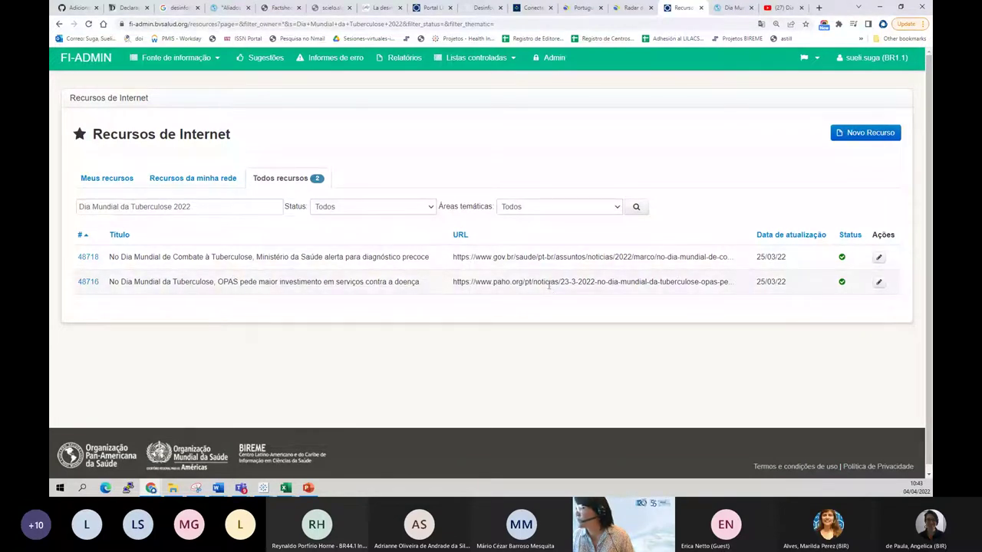
Step: Open the OPAS tuberculosis news record, view its Portuguese link in a new browser tab, and compare it with the campaign page
{"action": "left_click", "coordinate": [88, 283]}
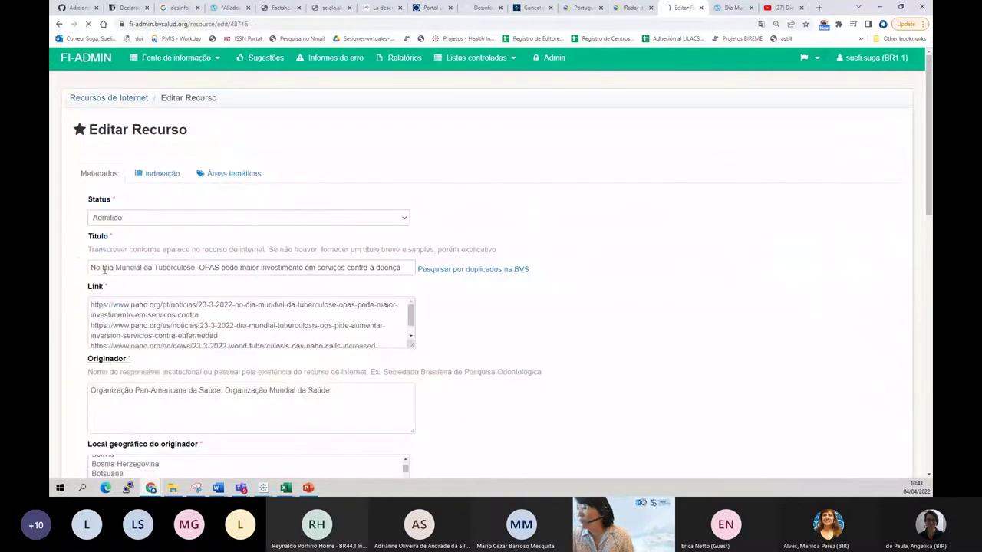
{"action": "left_click_drag", "start_coordinate": [199, 315], "coordinate": [80, 302]}
{"action": "key", "text": "ctrl+c"}
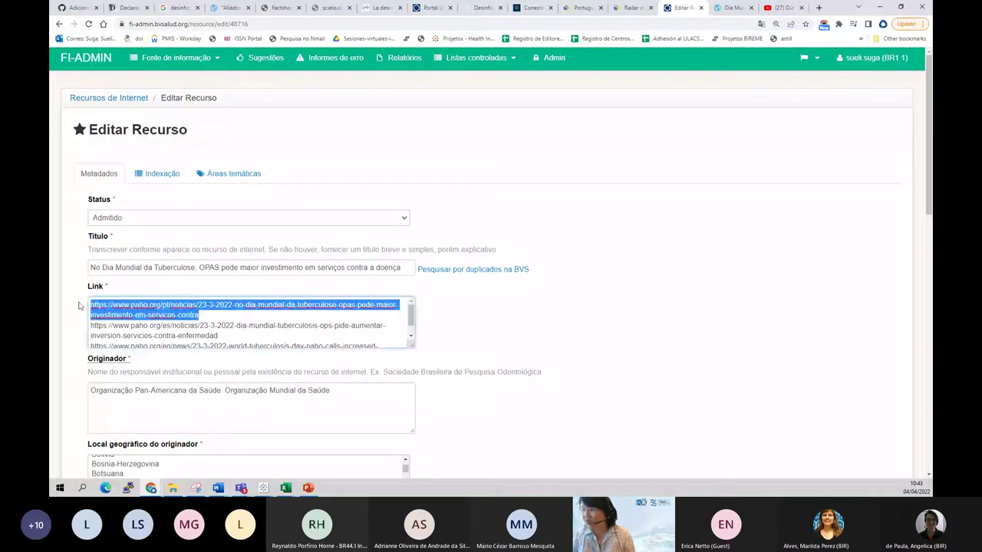
{"action": "left_click", "coordinate": [818, 7]}
{"action": "key", "text": "ctrl+v"}
{"action": "key", "text": "Return"}
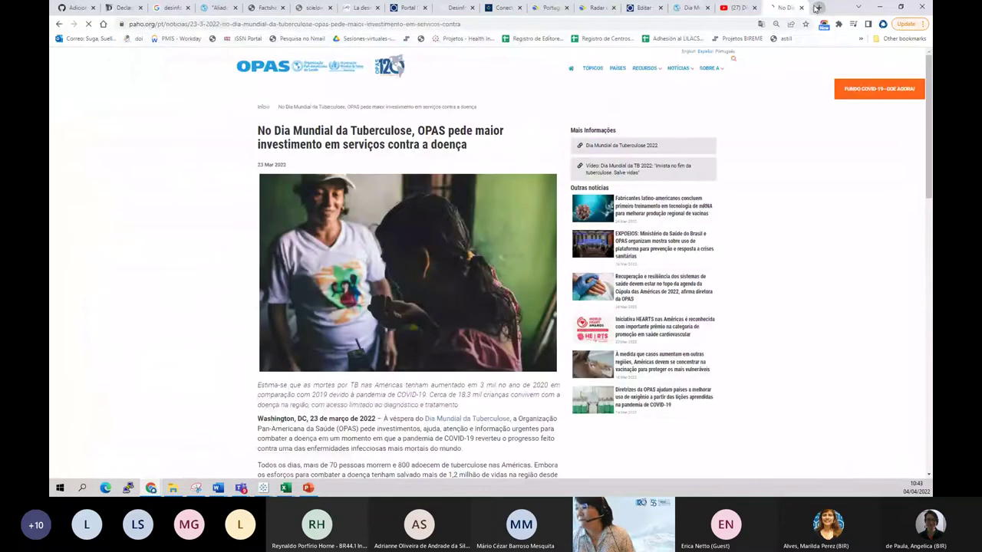
{"action": "scroll", "coordinate": [561, 278], "scroll_direction": "down", "scroll_amount": 15}
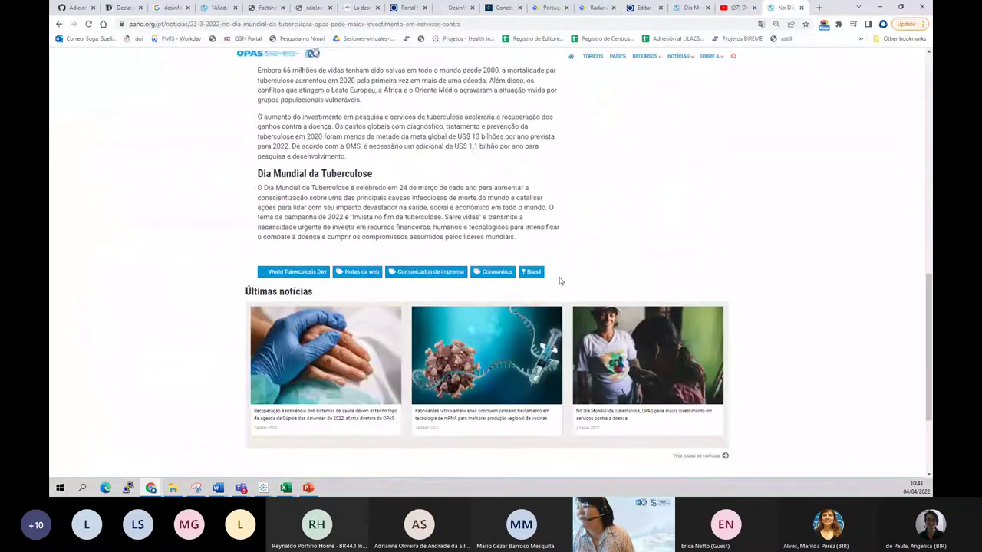
{"action": "scroll", "coordinate": [559, 281], "scroll_direction": "up", "scroll_amount": 3}
{"action": "left_click", "coordinate": [683, 9]}
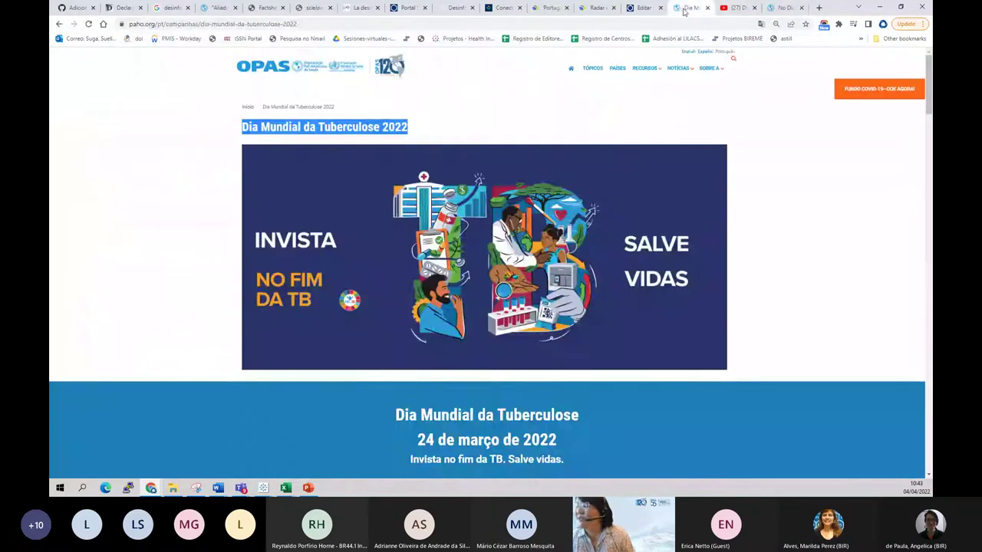
{"action": "left_click", "coordinate": [642, 7]}
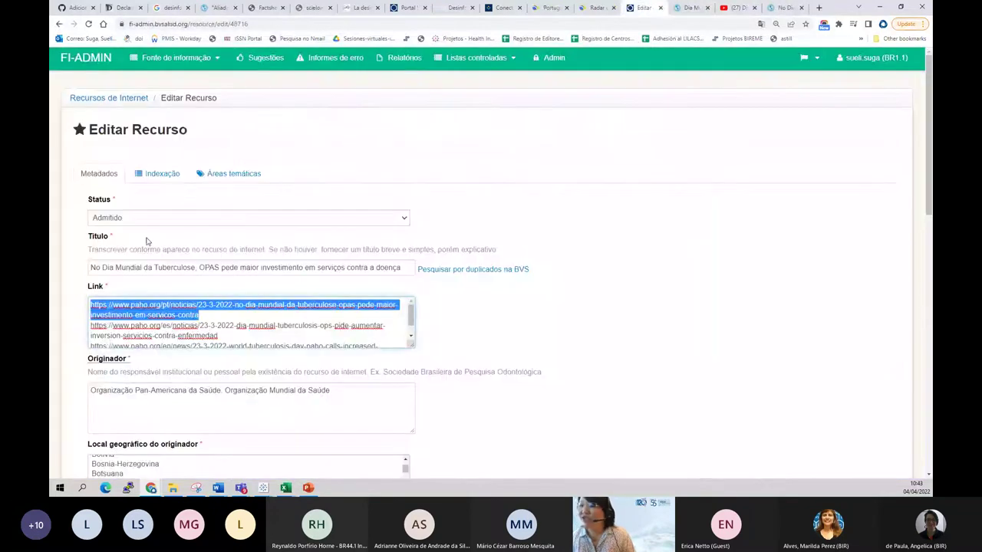
Step: Return to the resource list and search all resources for "Dia Mundial da Tuberculose" without the year
{"action": "left_click", "coordinate": [60, 24]}
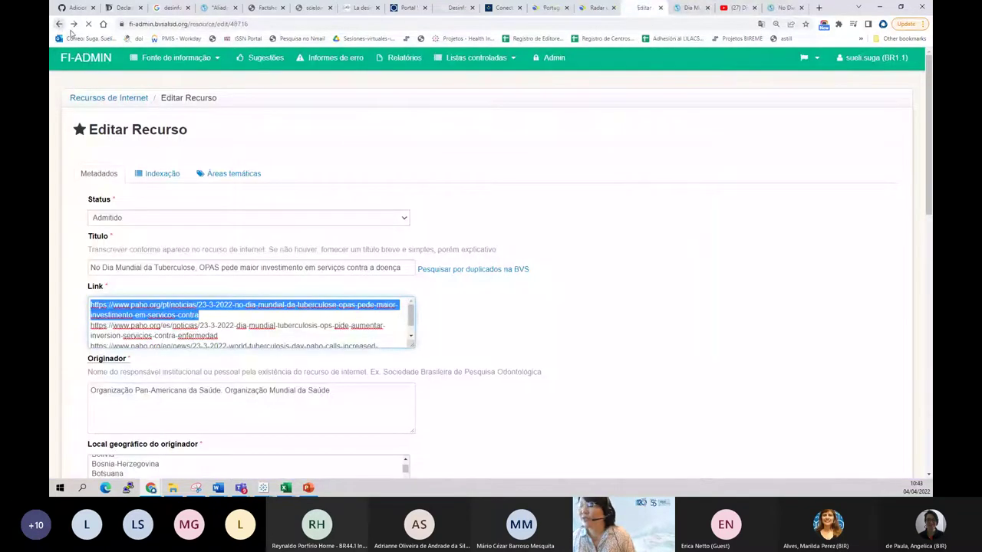
{"action": "left_click_drag", "start_coordinate": [208, 208], "coordinate": [178, 207]}
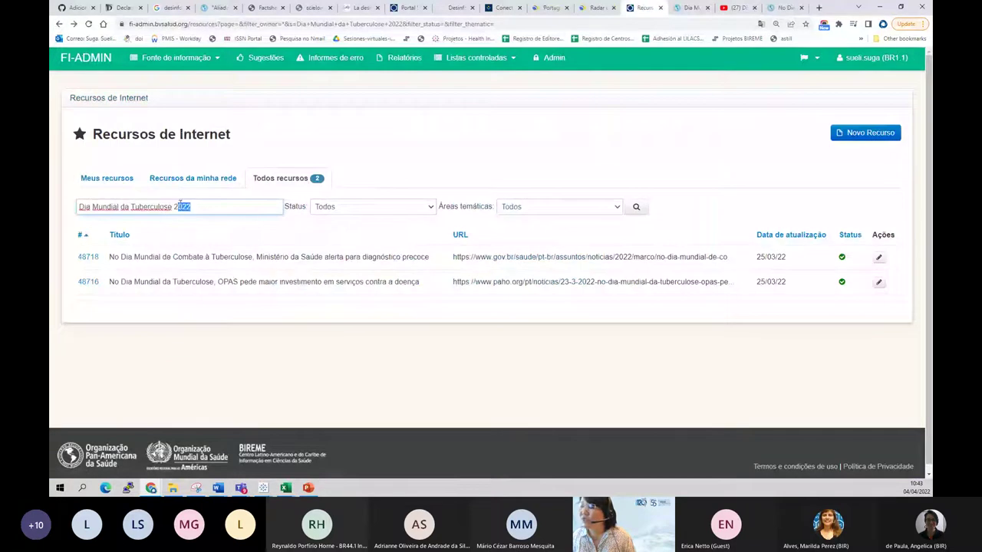
{"action": "key", "text": "BackSpace"}
{"action": "key", "text": "BackSpace"}
{"action": "key", "text": "BackSpace"}
{"action": "key", "text": "Return"}
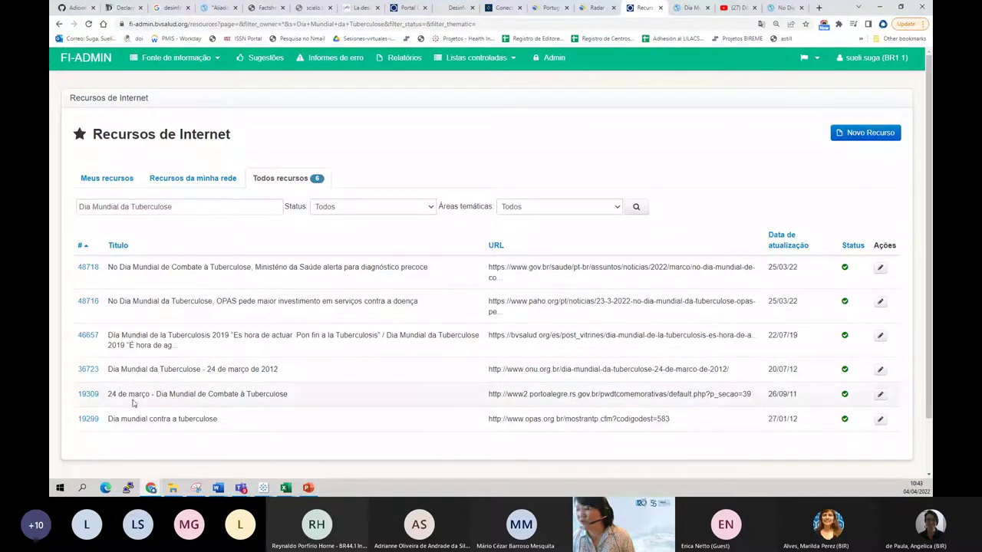
Step: Search all Internet resources again with the shortened term "Dia Tuberculose"
{"action": "double_click", "coordinate": [789, 421]}
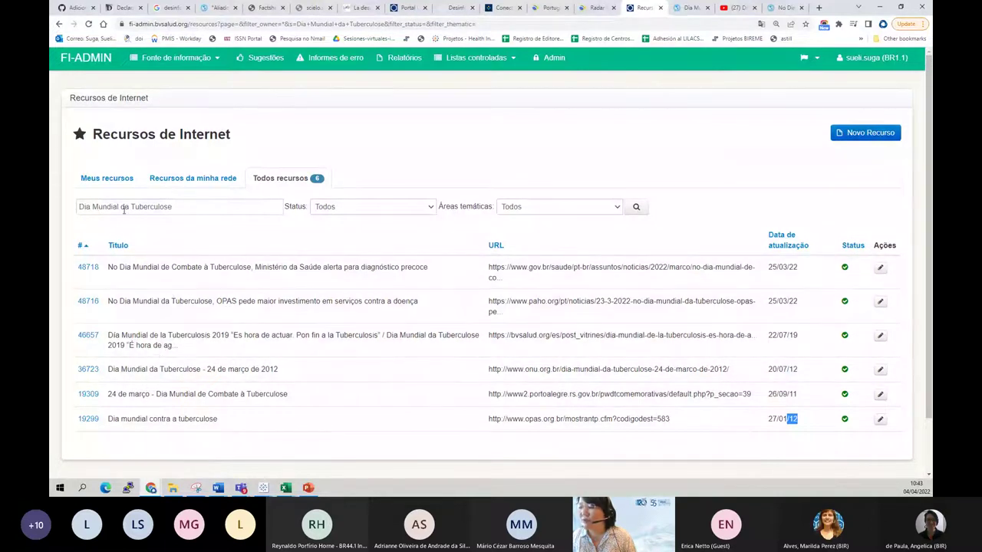
{"action": "left_click_drag", "start_coordinate": [128, 207], "coordinate": [93, 207]}
{"action": "key", "text": "BackSpace"}
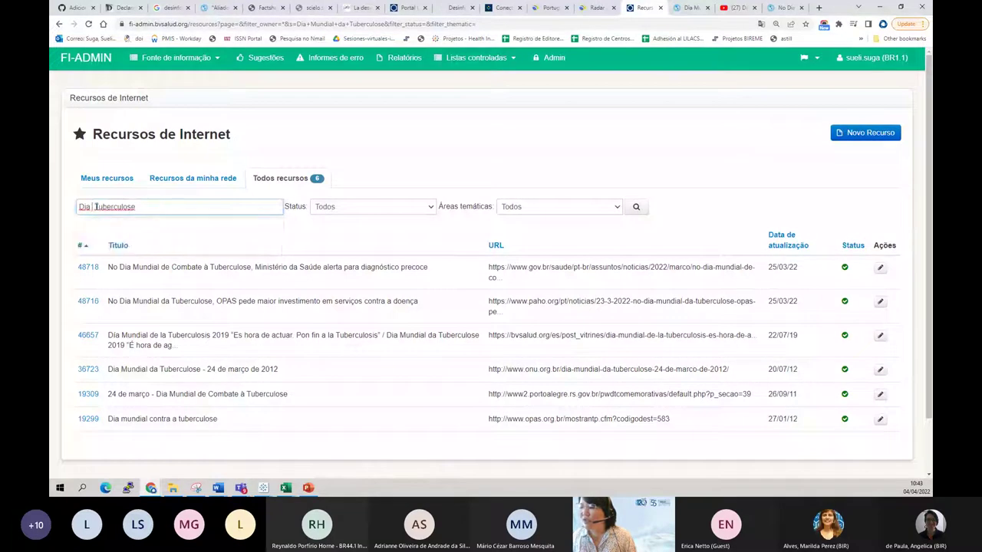
{"action": "key", "text": "Return"}
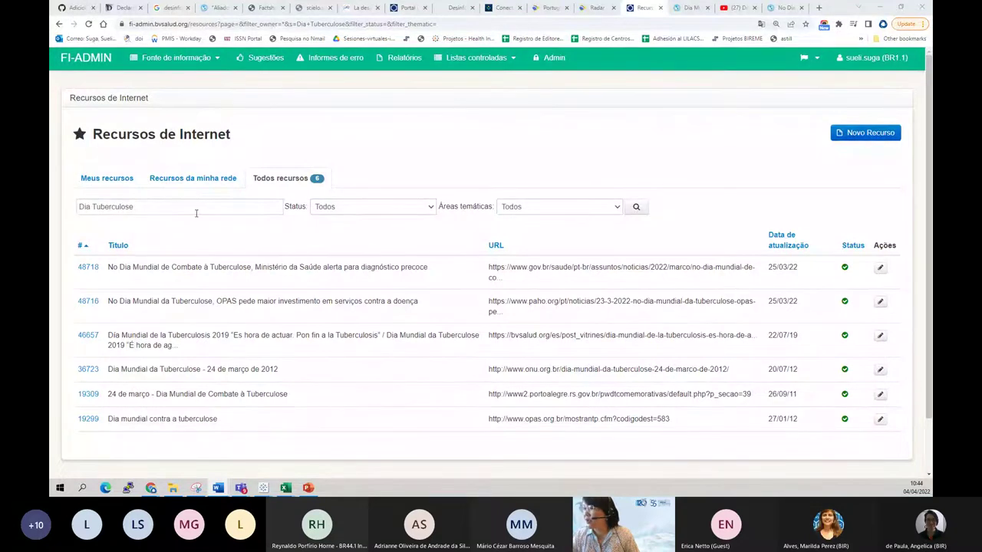
Step: Start a new Internet resource record and review its form fields, status options and title instructions, keeping the status Pendente
{"action": "left_click", "coordinate": [860, 140]}
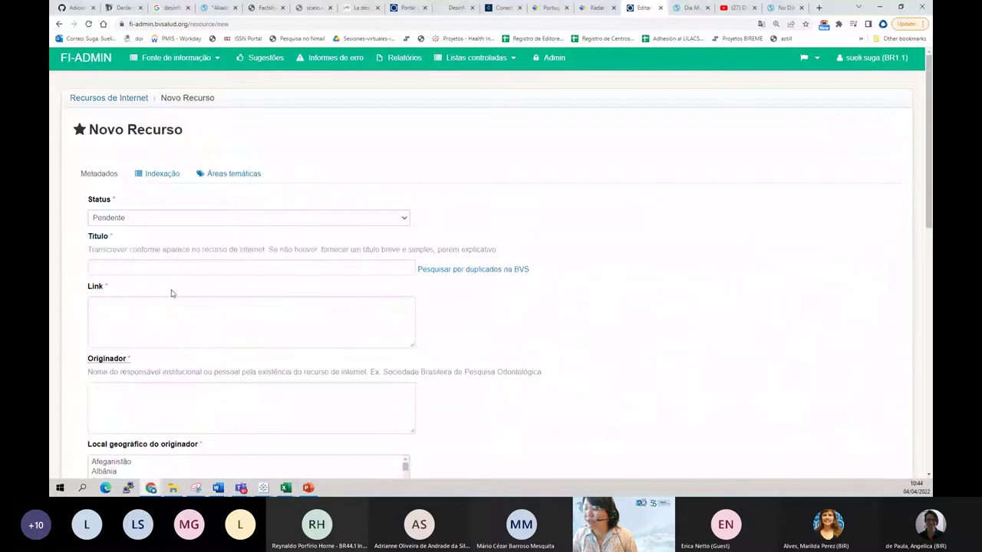
{"action": "scroll", "coordinate": [171, 293], "scroll_direction": "down", "scroll_amount": 5}
{"action": "scroll", "coordinate": [203, 408], "scroll_direction": "down", "scroll_amount": 4}
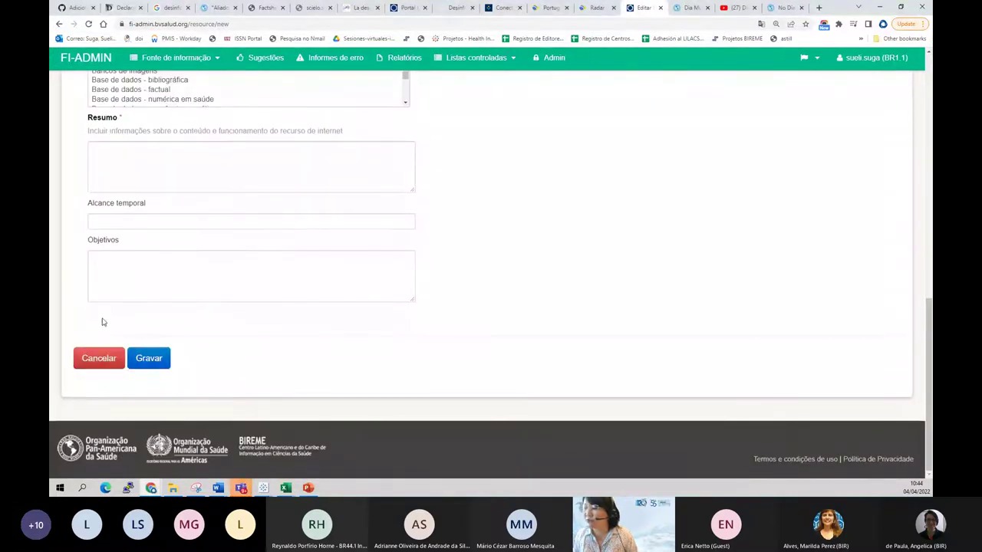
{"action": "scroll", "coordinate": [101, 322], "scroll_direction": "up", "scroll_amount": 9}
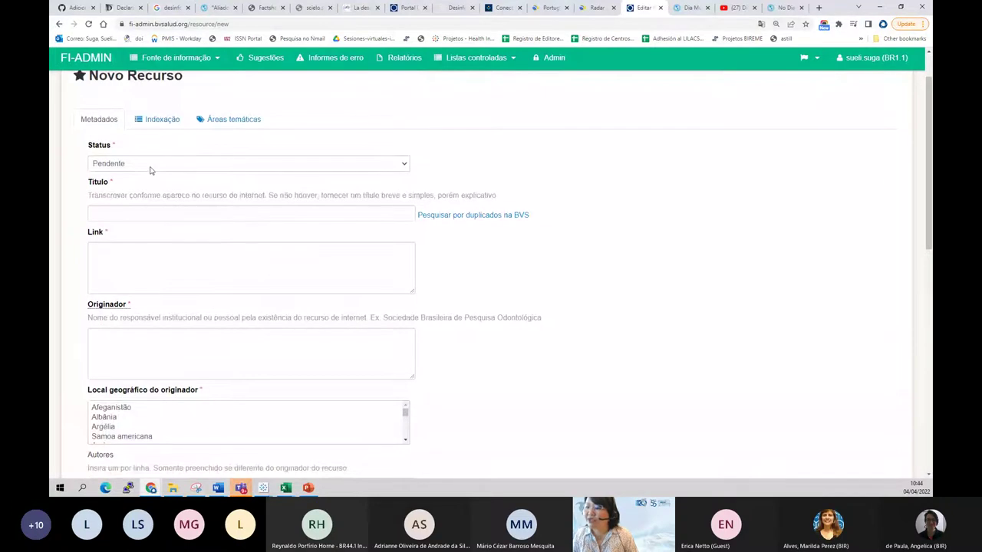
{"action": "left_click", "coordinate": [152, 165]}
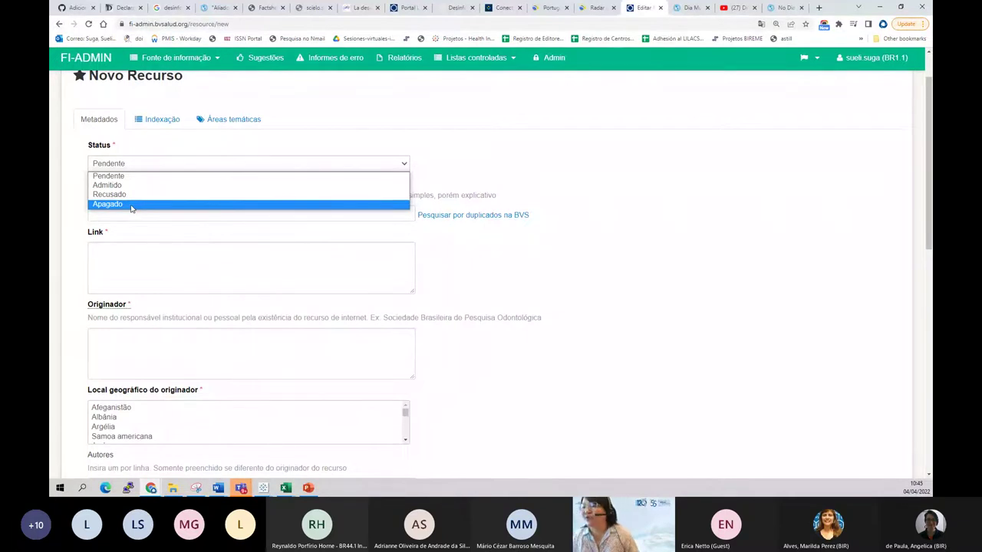
{"action": "left_click", "coordinate": [83, 196]}
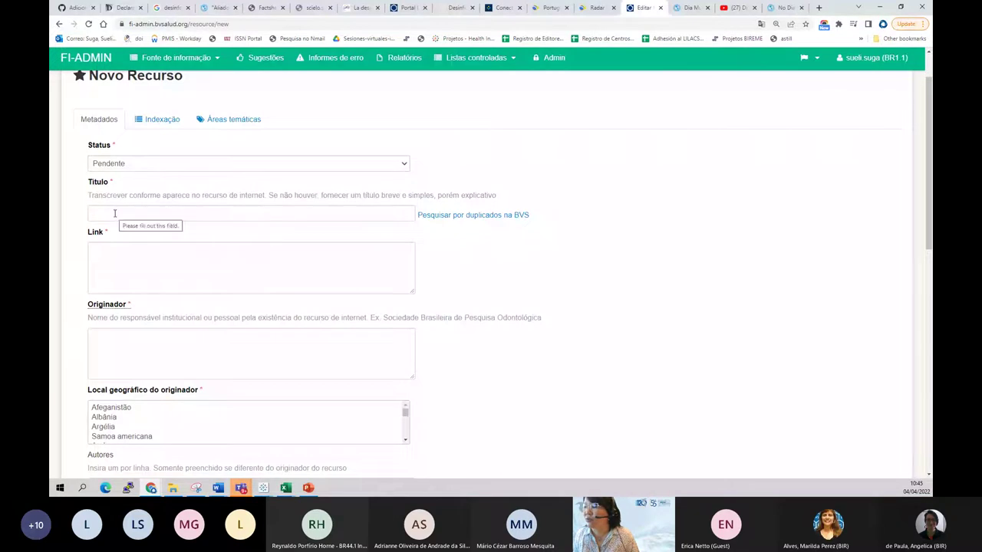
{"action": "left_click_drag", "start_coordinate": [102, 195], "coordinate": [266, 195]}
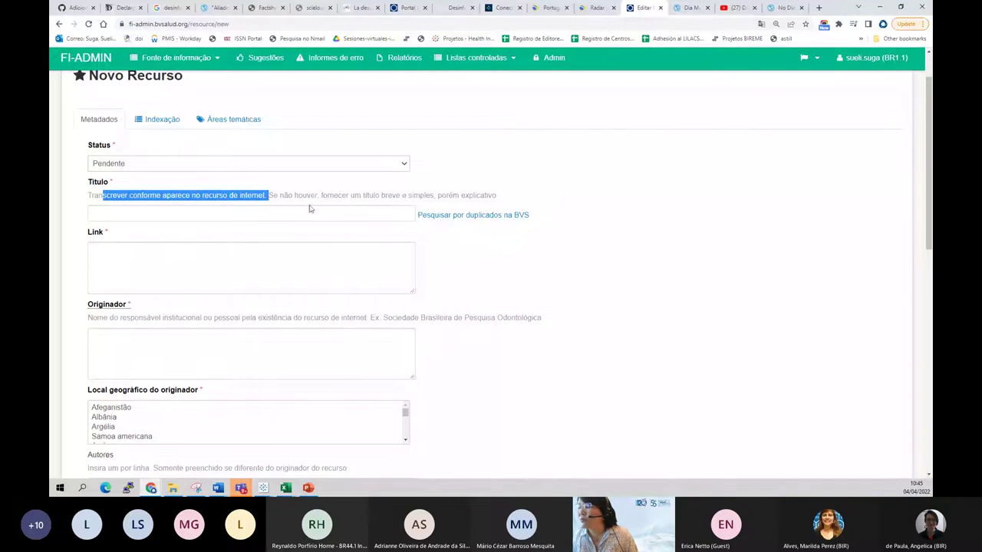
{"action": "left_click_drag", "start_coordinate": [333, 195], "coordinate": [509, 201]}
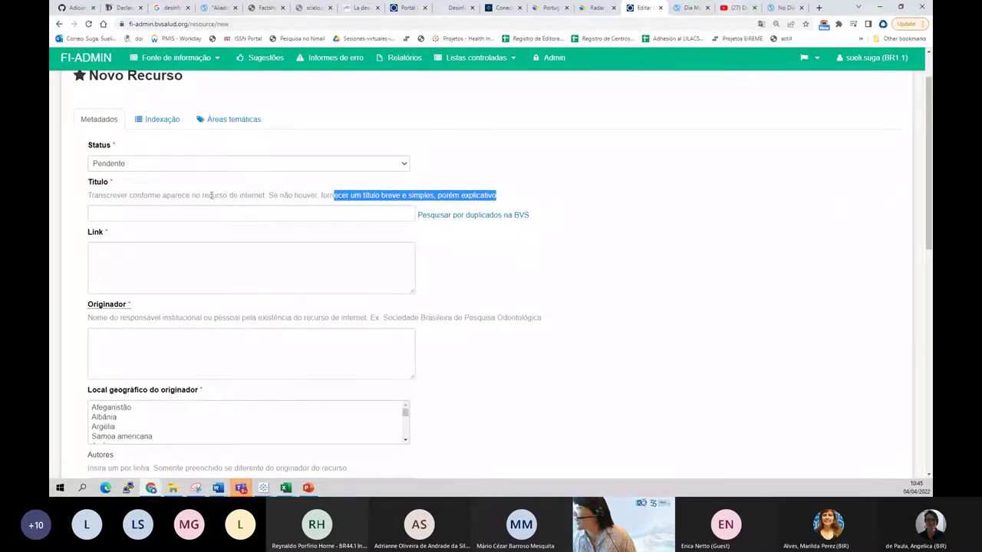
{"action": "left_click", "coordinate": [136, 222]}
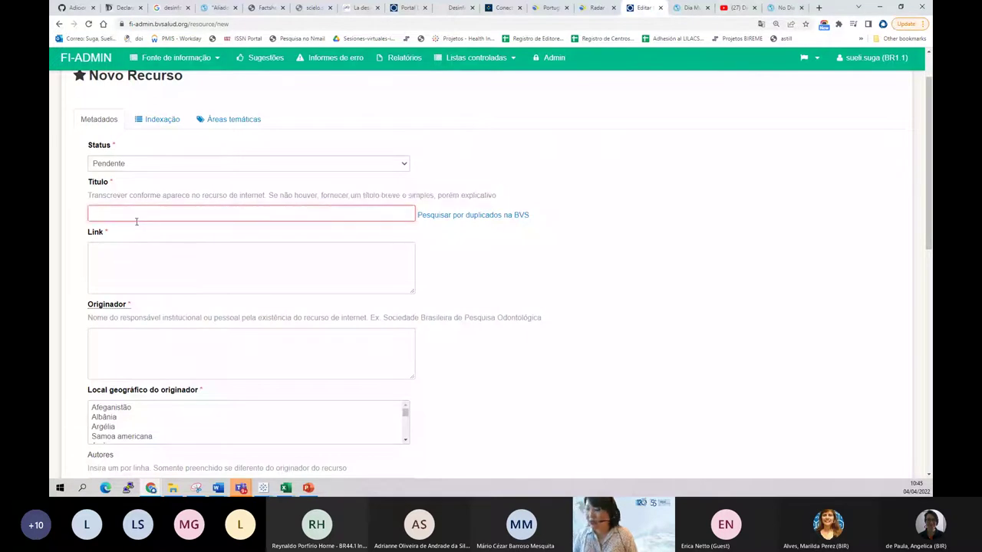
{"action": "key", "text": "ctrl+v"}
{"action": "key", "text": "ctrl+a"}
{"action": "key", "text": "BackSpace"}
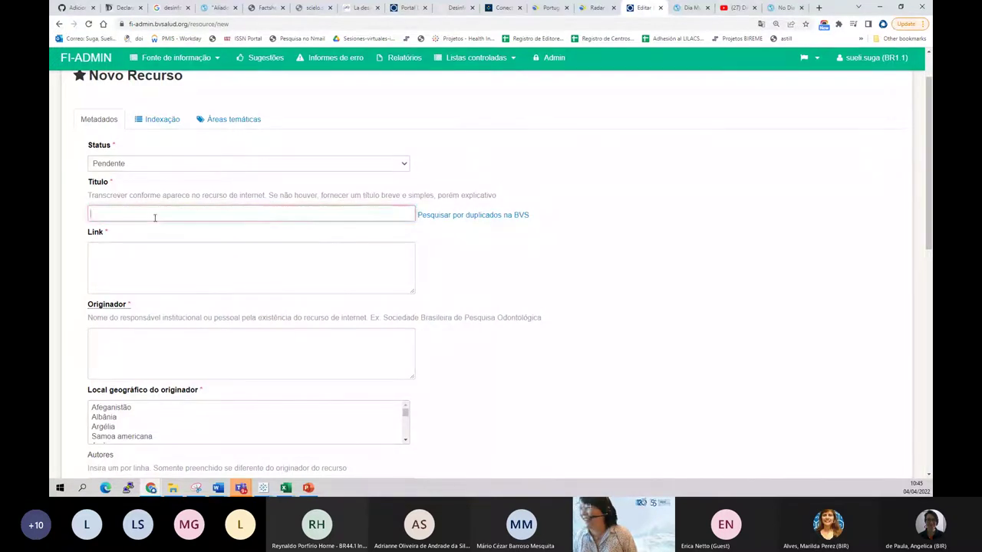
Step: Copy the title from the OPAS campaign page and enter "Dia Mundial da Tuberculose 2022" as the new resource's title
{"action": "left_click", "coordinate": [690, 8]}
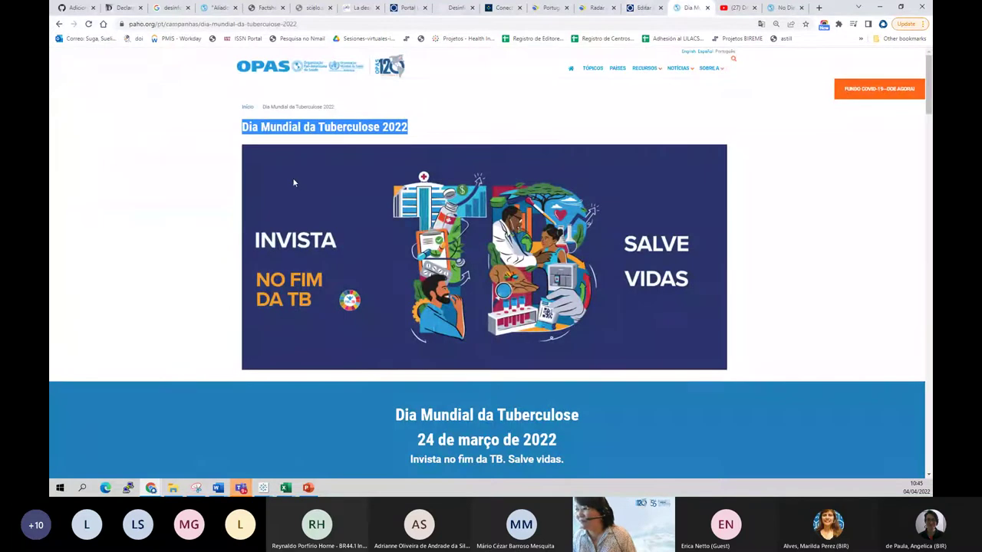
{"action": "right_click", "coordinate": [311, 134]}
{"action": "left_click", "coordinate": [313, 135]}
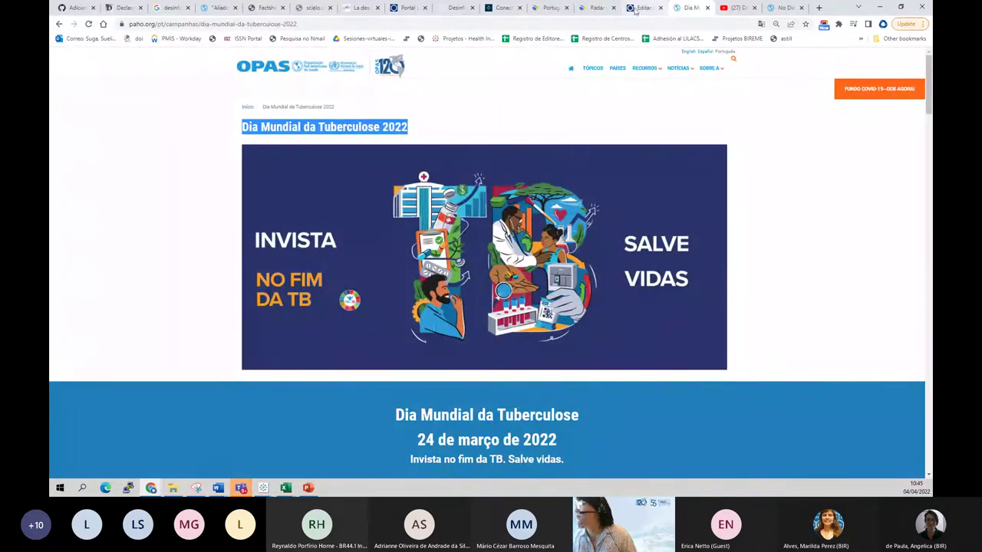
{"action": "left_click", "coordinate": [641, 8]}
{"action": "type", "text": "Dia Mundial da Tuberculose 2022"}
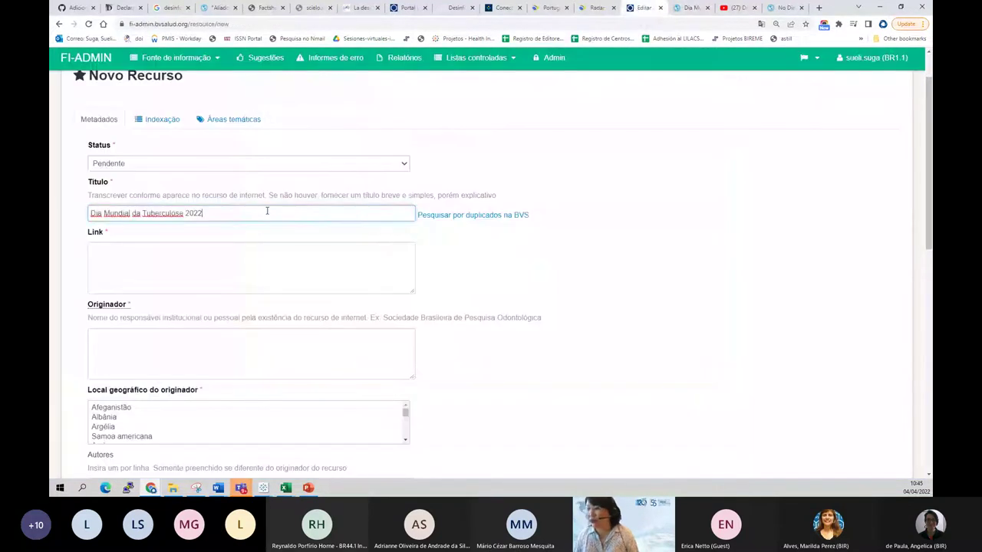
Step: Search the BVS for duplicates of the entered title and look through the listed LIS records
{"action": "left_click", "coordinate": [459, 216]}
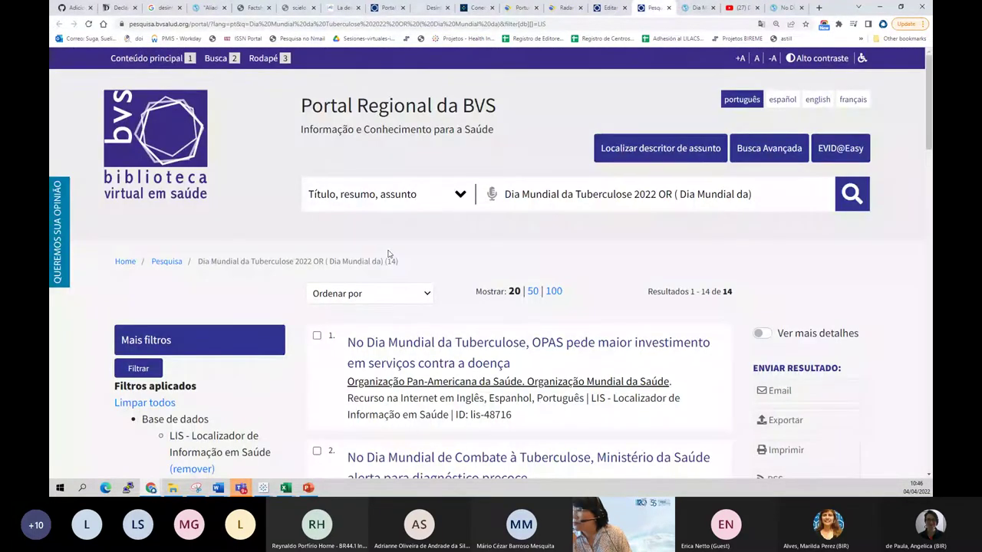
{"action": "scroll", "coordinate": [388, 254], "scroll_direction": "down", "scroll_amount": 2}
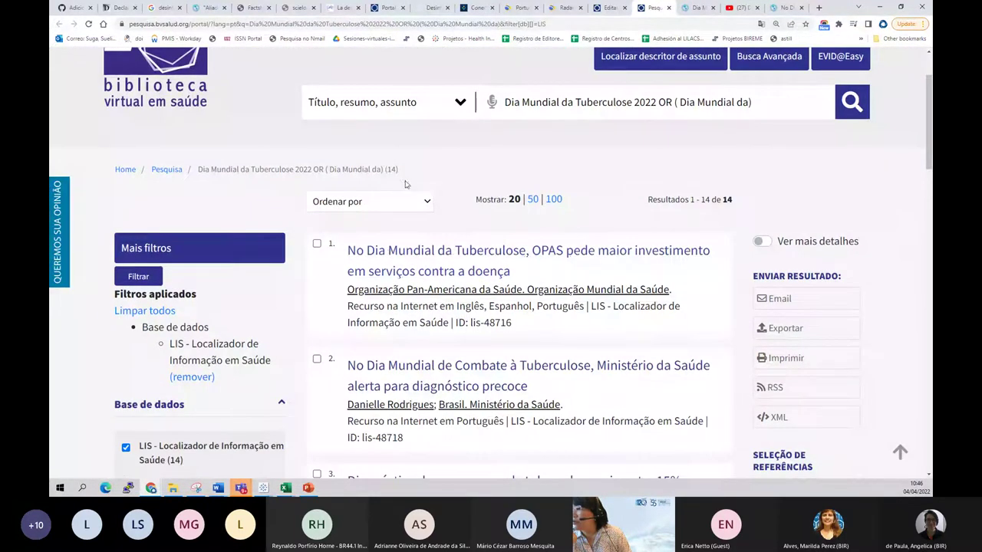
{"action": "scroll", "coordinate": [399, 378], "scroll_direction": "down", "scroll_amount": 1}
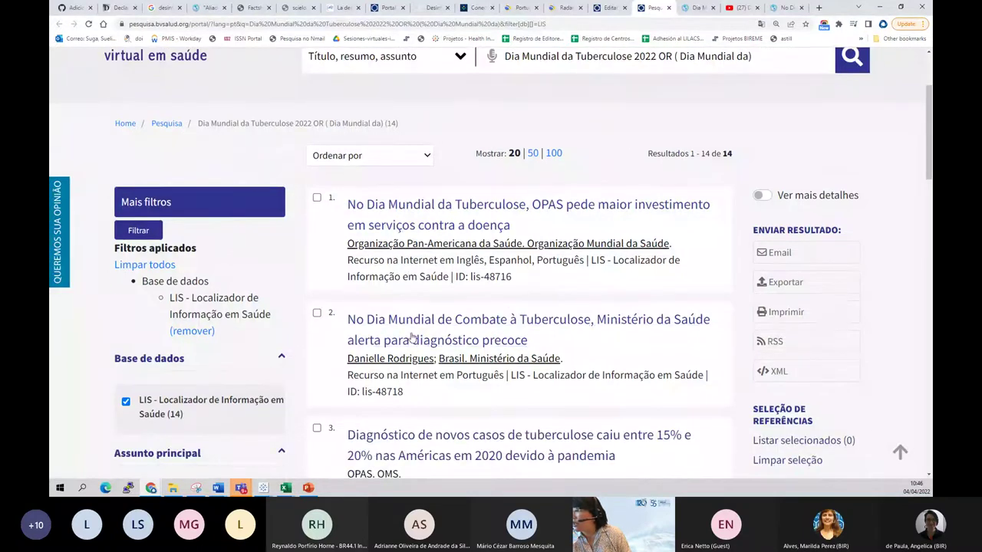
{"action": "scroll", "coordinate": [410, 361], "scroll_direction": "down", "scroll_amount": 3}
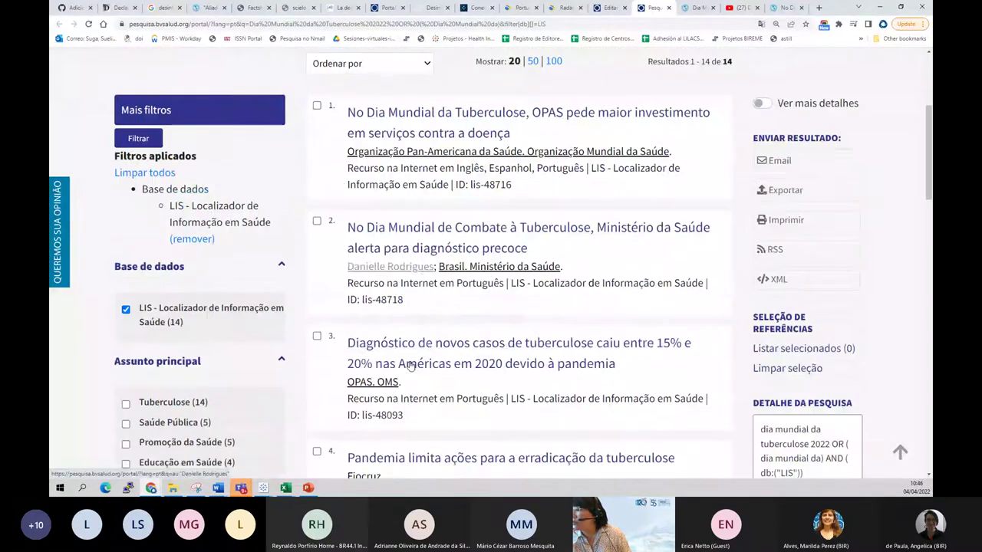
{"action": "scroll", "coordinate": [410, 367], "scroll_direction": "down", "scroll_amount": 4}
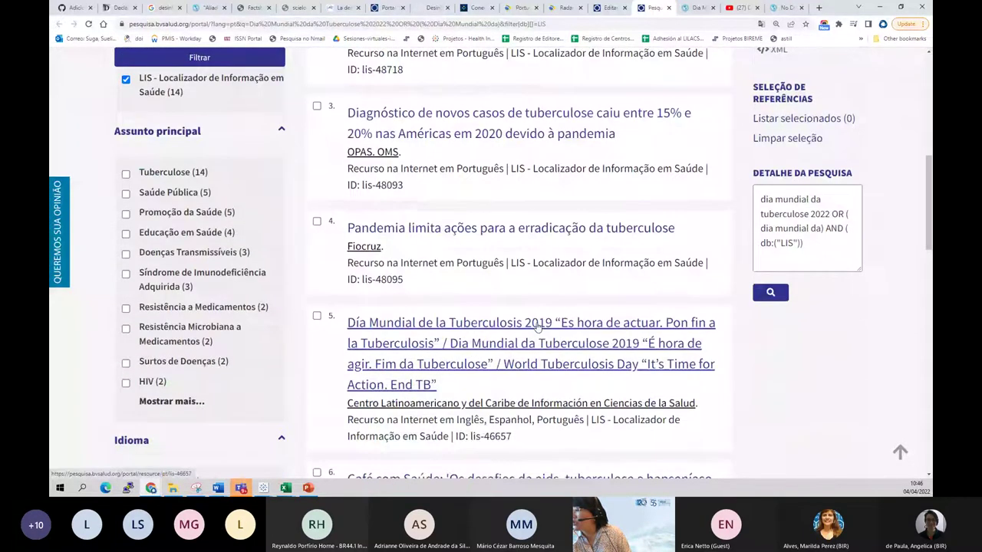
{"action": "scroll", "coordinate": [537, 327], "scroll_direction": "down", "scroll_amount": 3}
{"action": "scroll", "coordinate": [536, 327], "scroll_direction": "down", "scroll_amount": 3}
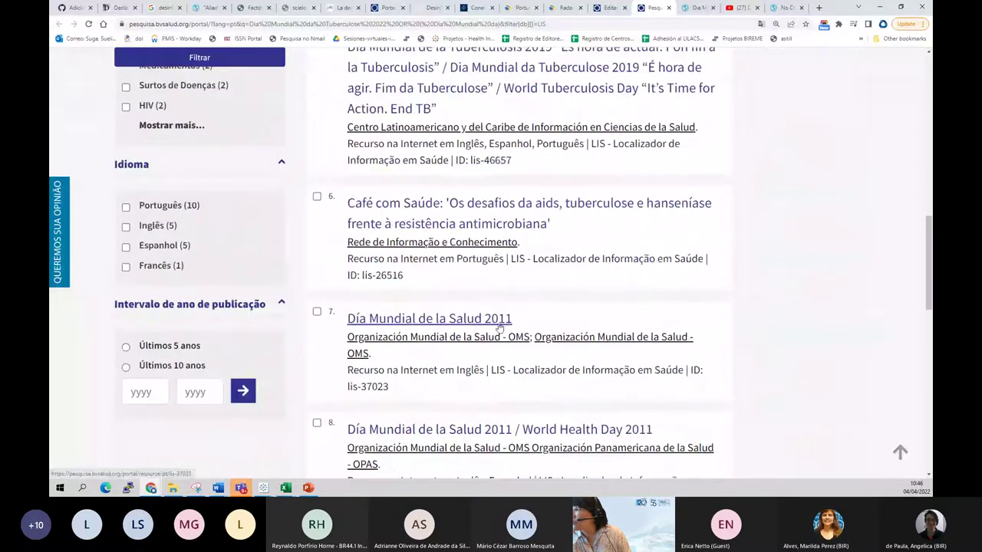
{"action": "scroll", "coordinate": [521, 326], "scroll_direction": "down", "scroll_amount": 5}
{"action": "scroll", "coordinate": [503, 332], "scroll_direction": "down", "scroll_amount": 3}
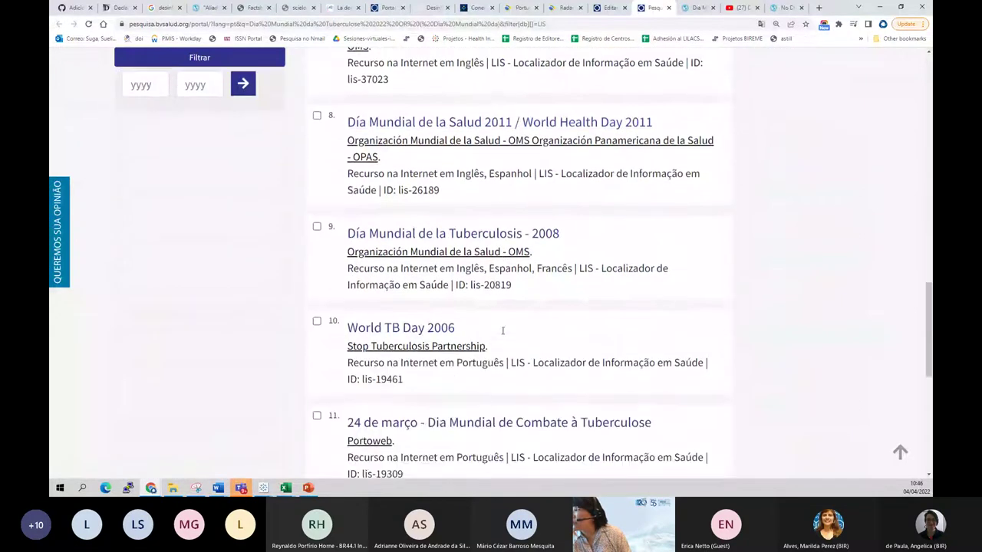
{"action": "scroll", "coordinate": [503, 333], "scroll_direction": "down", "scroll_amount": 1}
{"action": "scroll", "coordinate": [503, 333], "scroll_direction": "down", "scroll_amount": 2}
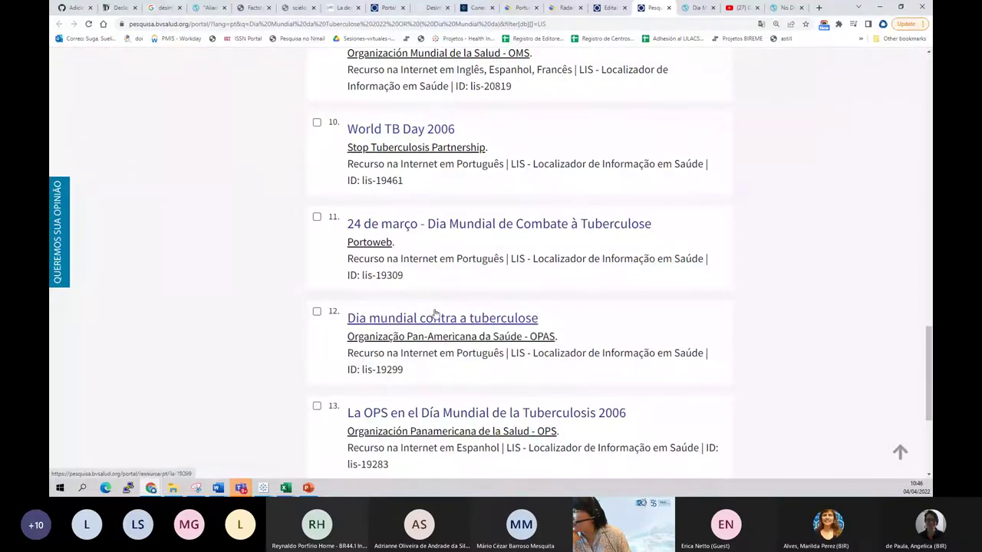
Step: Open the result "Dia mundial contra a tuberculose" in a new browser tab and review the rest of the duplicate search results
{"action": "right_click", "coordinate": [393, 320]}
{"action": "left_click", "coordinate": [408, 327]}
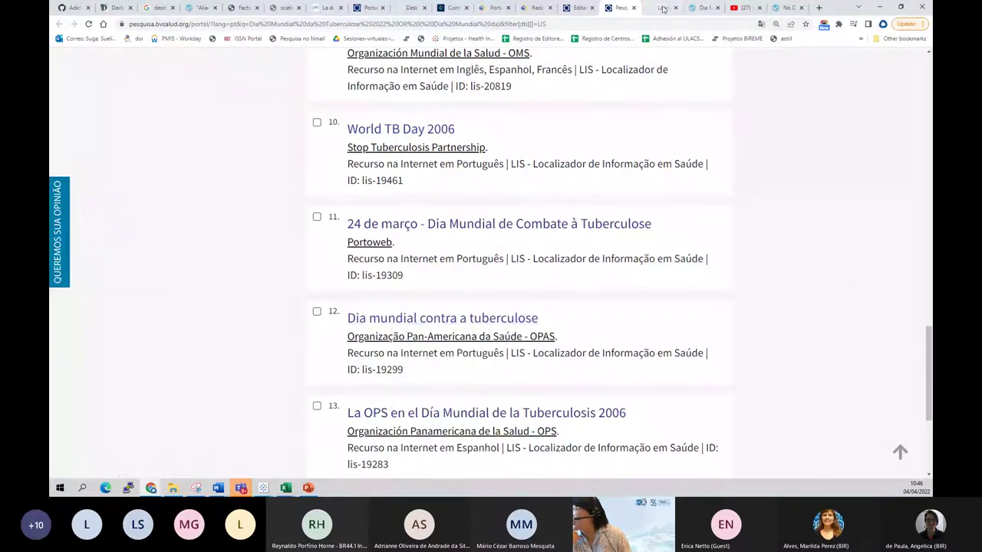
{"action": "scroll", "coordinate": [610, 254], "scroll_direction": "down", "scroll_amount": 3}
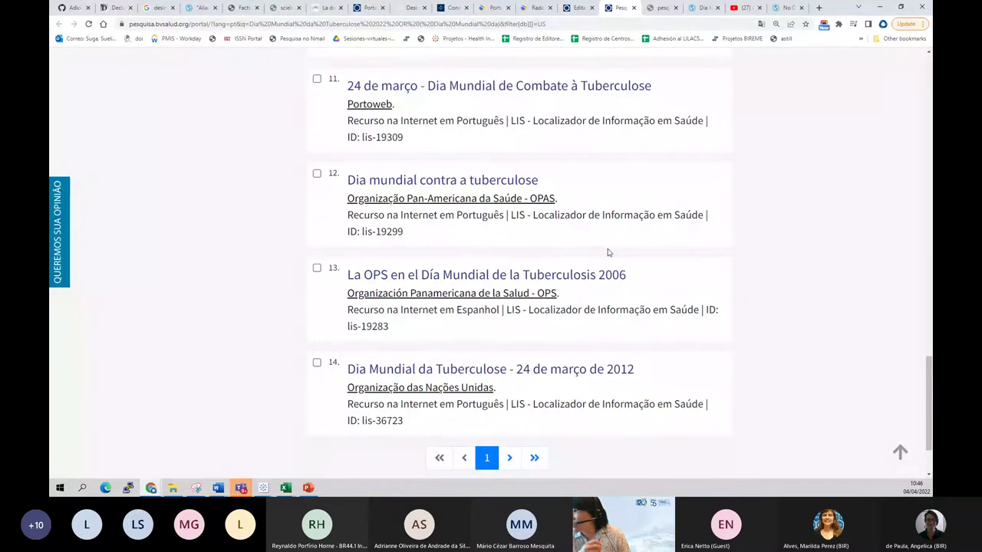
{"action": "scroll", "coordinate": [610, 255], "scroll_direction": "up", "scroll_amount": 5}
{"action": "scroll", "coordinate": [610, 252], "scroll_direction": "down", "scroll_amount": 4}
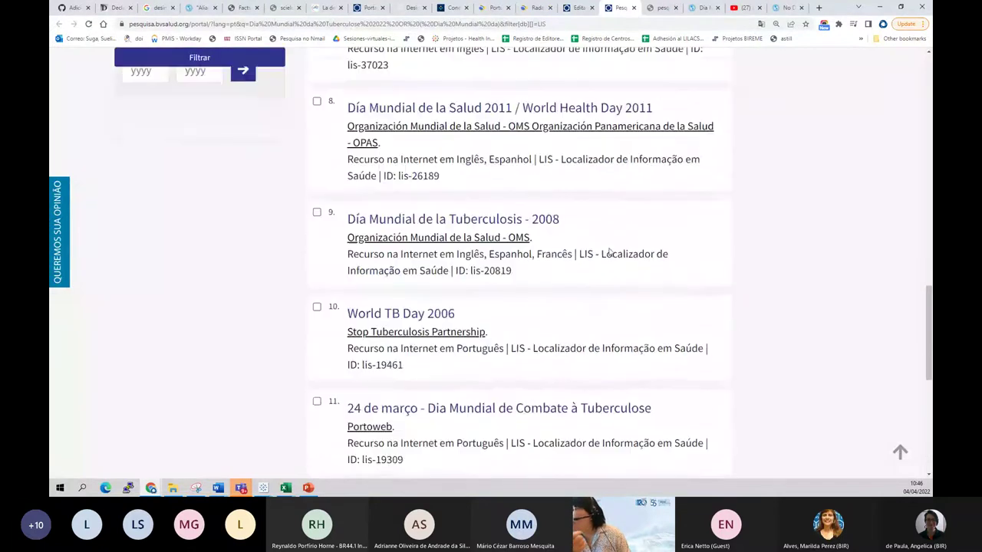
{"action": "scroll", "coordinate": [609, 251], "scroll_direction": "down", "scroll_amount": 1}
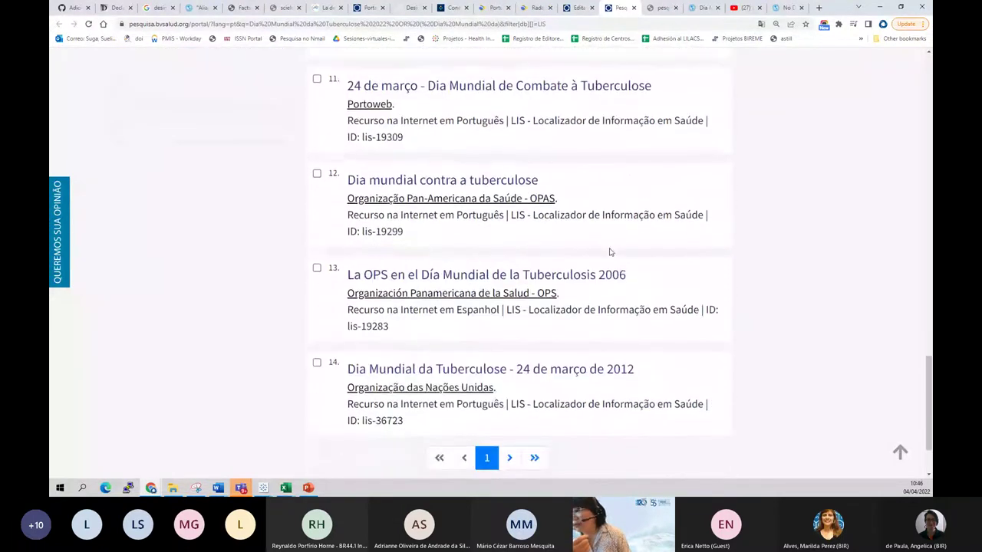
{"action": "scroll", "coordinate": [610, 252], "scroll_direction": "up", "scroll_amount": 12}
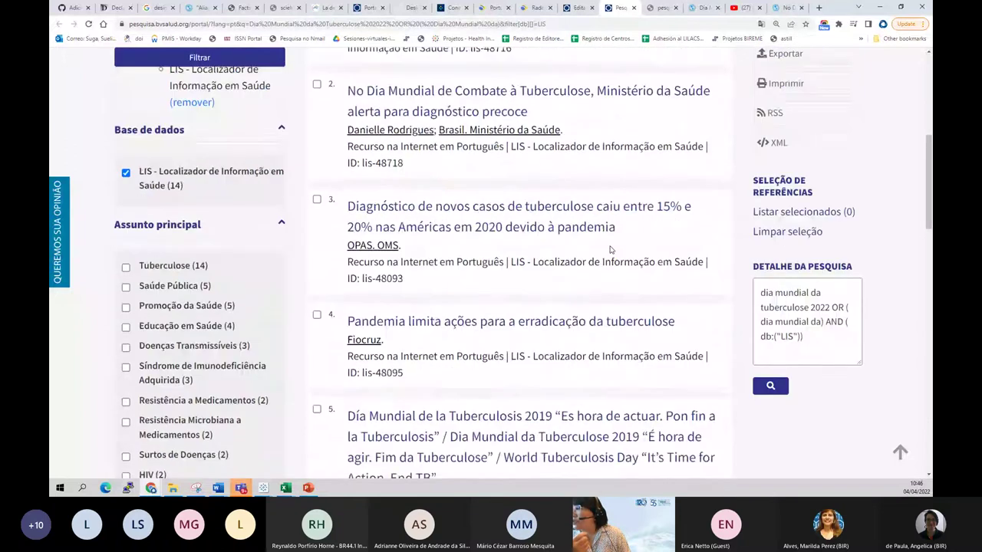
{"action": "scroll", "coordinate": [610, 246], "scroll_direction": "up", "scroll_amount": 4}
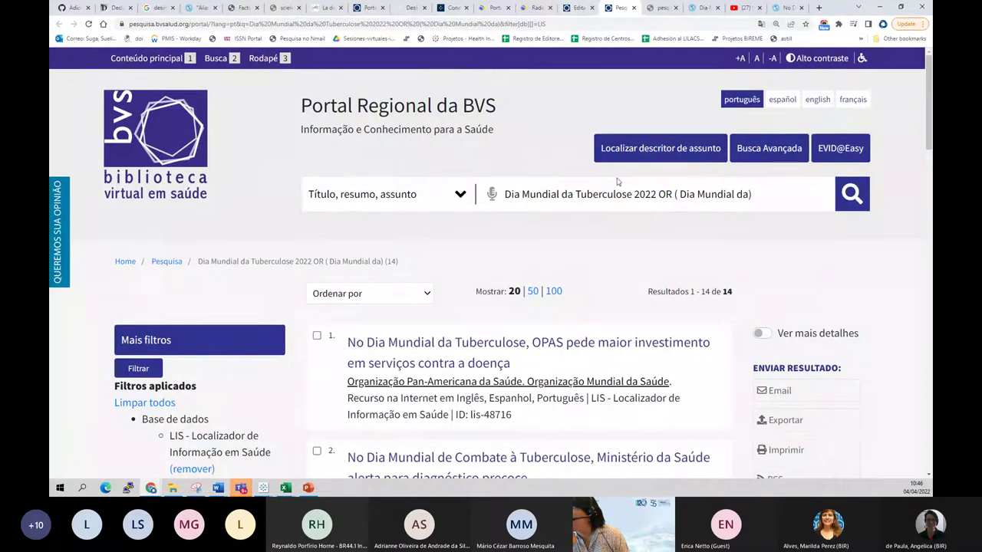
{"action": "scroll", "coordinate": [568, 133], "scroll_direction": "down", "scroll_amount": 3}
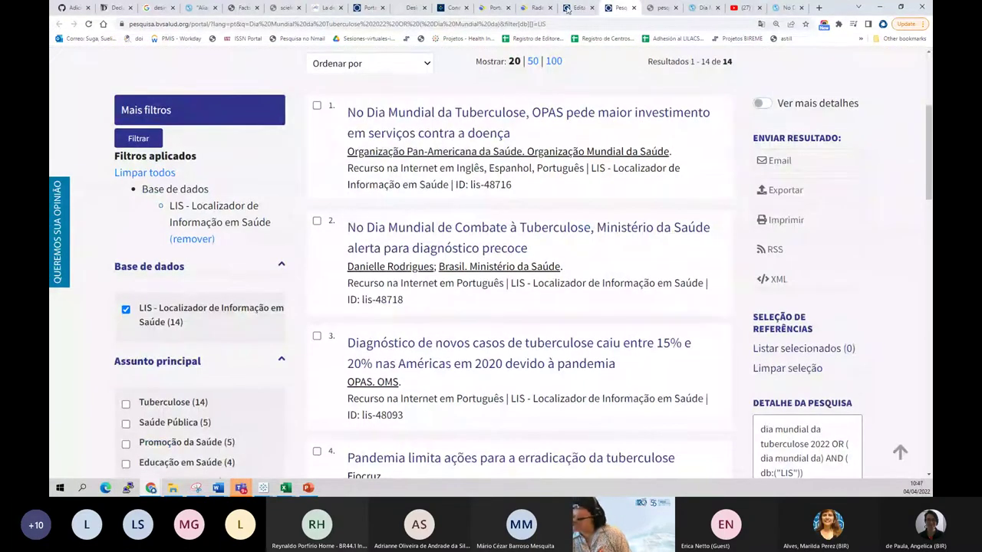
Step: View the opened "Dia mundial contra a tuberculose" page, reload its address, and return to the new resource form
{"action": "left_click", "coordinate": [662, 8]}
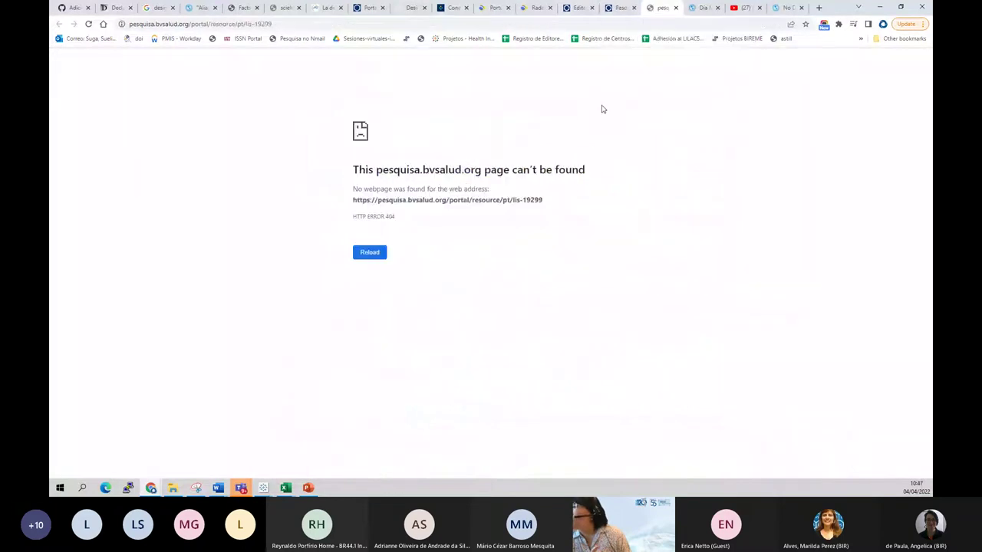
{"action": "left_click", "coordinate": [349, 28]}
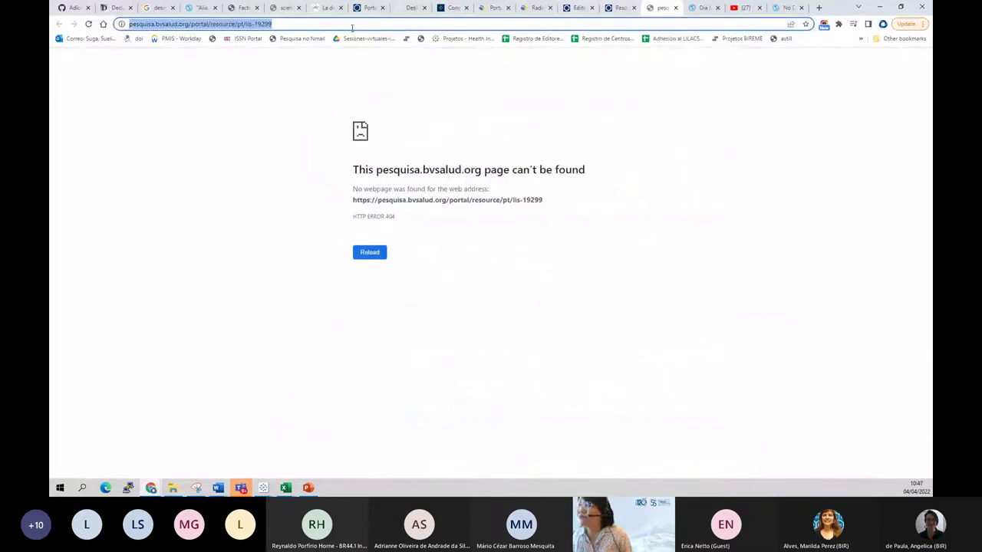
{"action": "key", "text": "Return"}
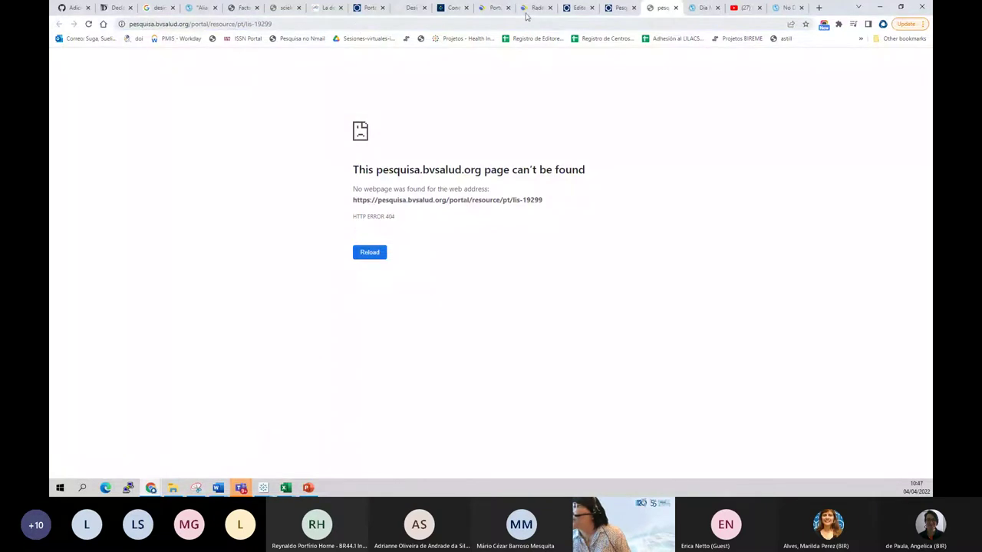
{"action": "left_click", "coordinate": [619, 8]}
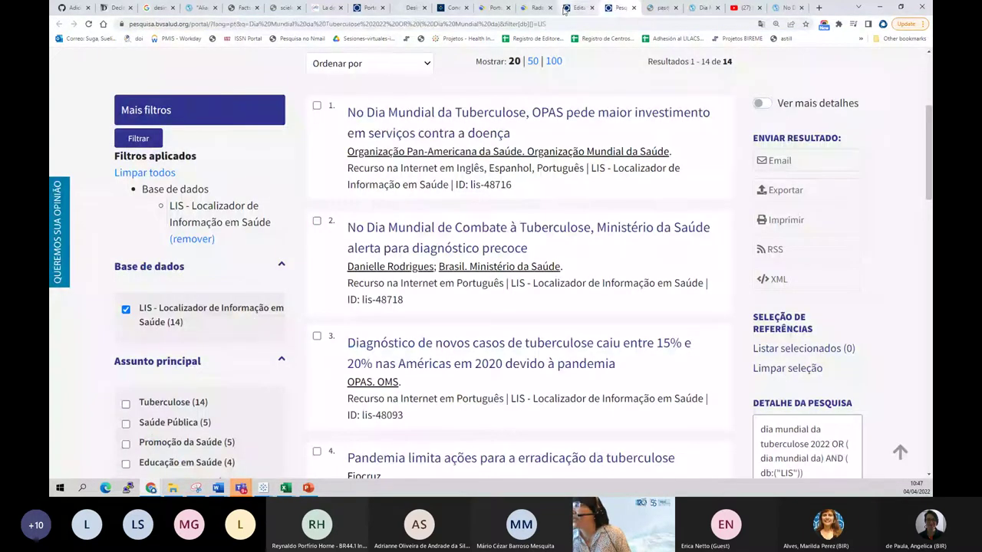
{"action": "left_click", "coordinate": [565, 9]}
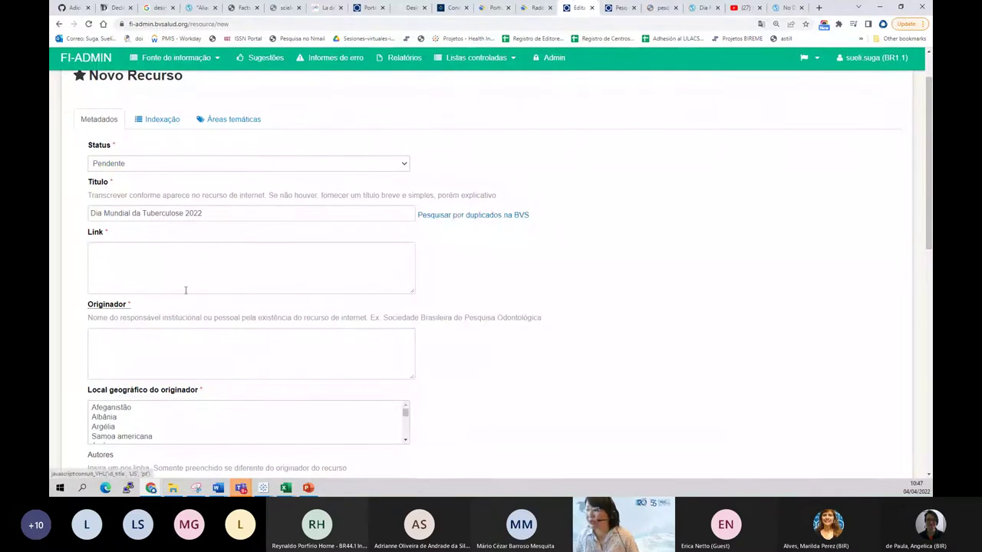
Step: Copy the Portuguese OPAS campaign page's web address and enter it as the new resource's link
{"action": "left_click", "coordinate": [703, 7]}
{"action": "left_click", "coordinate": [393, 18]}
{"action": "key", "text": "ctrl+c"}
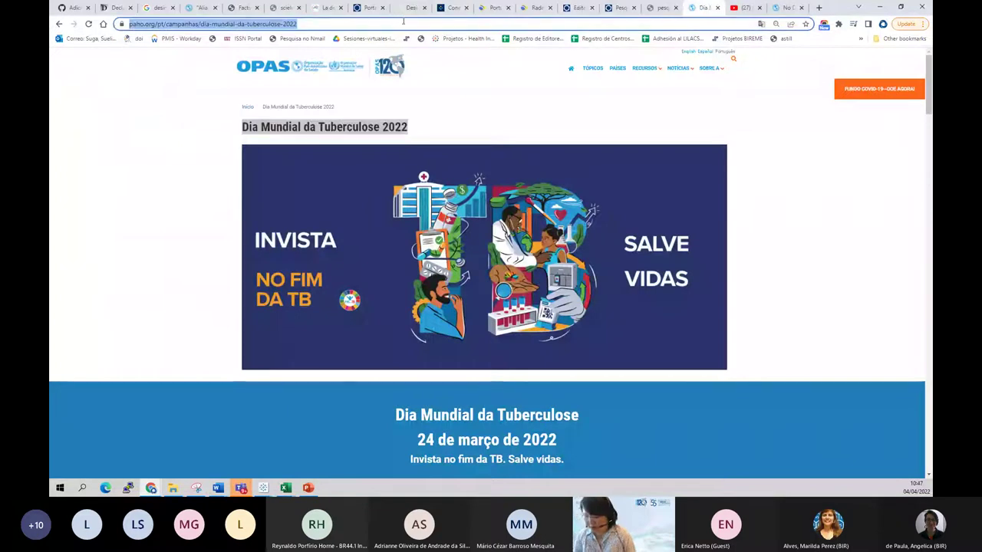
{"action": "left_click", "coordinate": [576, 8]}
{"action": "left_click", "coordinate": [104, 252]}
{"action": "key", "text": "ctrl+v"}
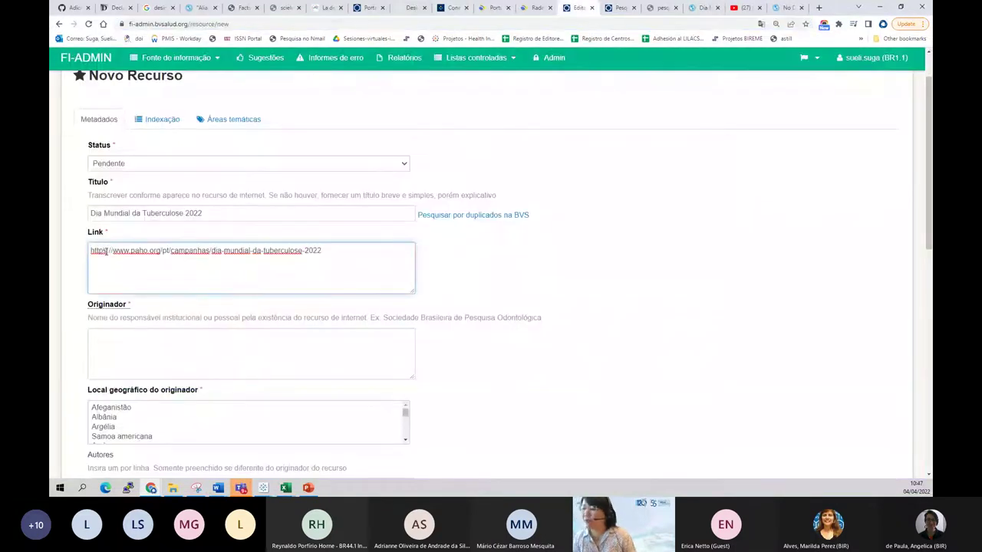
Step: Switch the campaign page to English and add its address on a second line of the resource's links
{"action": "left_click", "coordinate": [698, 9]}
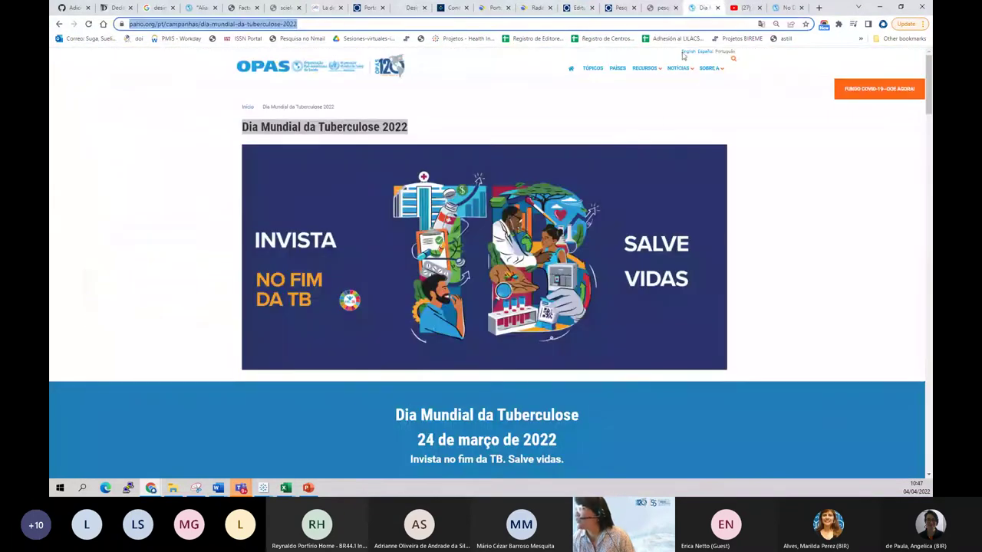
{"action": "left_click", "coordinate": [687, 51]}
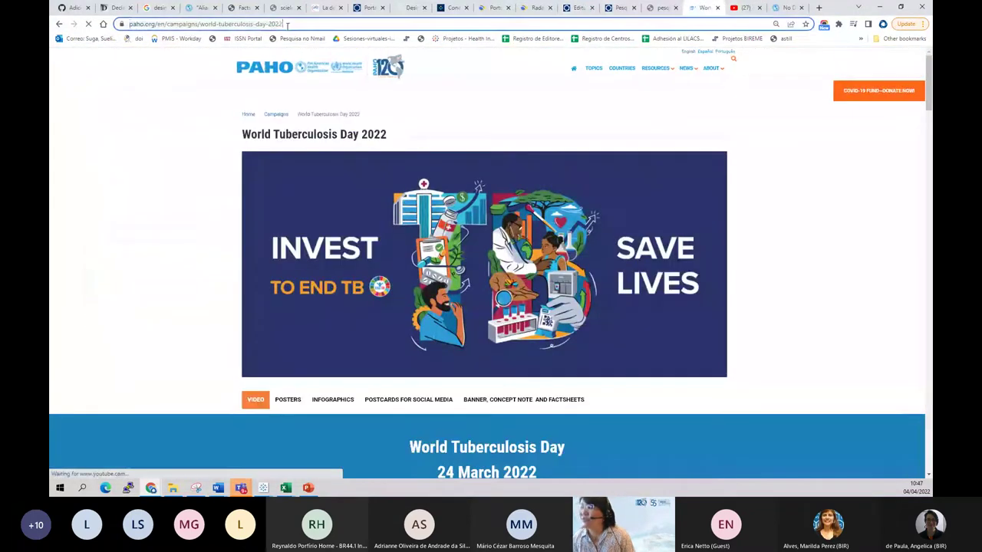
{"action": "left_click", "coordinate": [287, 24]}
{"action": "key", "text": "ctrl+c"}
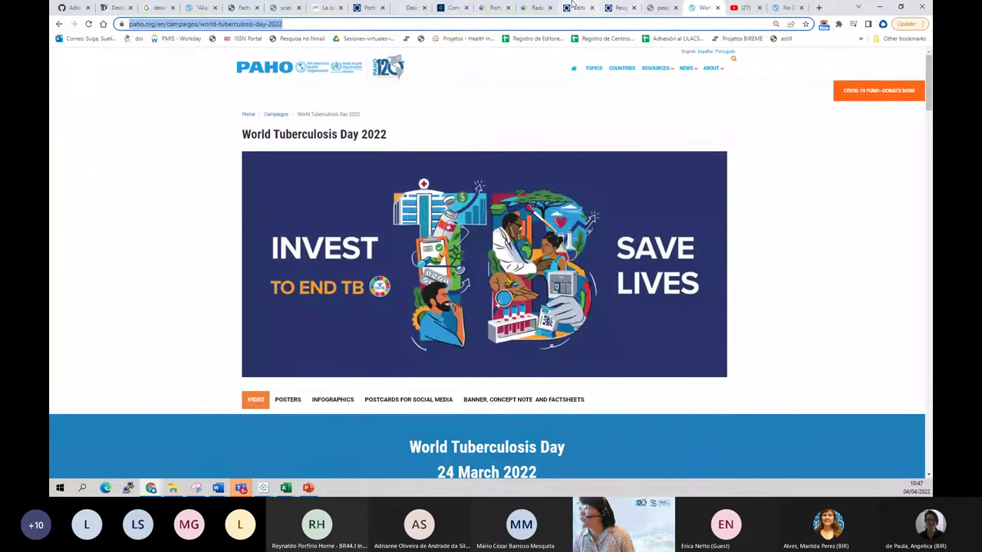
{"action": "left_click", "coordinate": [576, 7]}
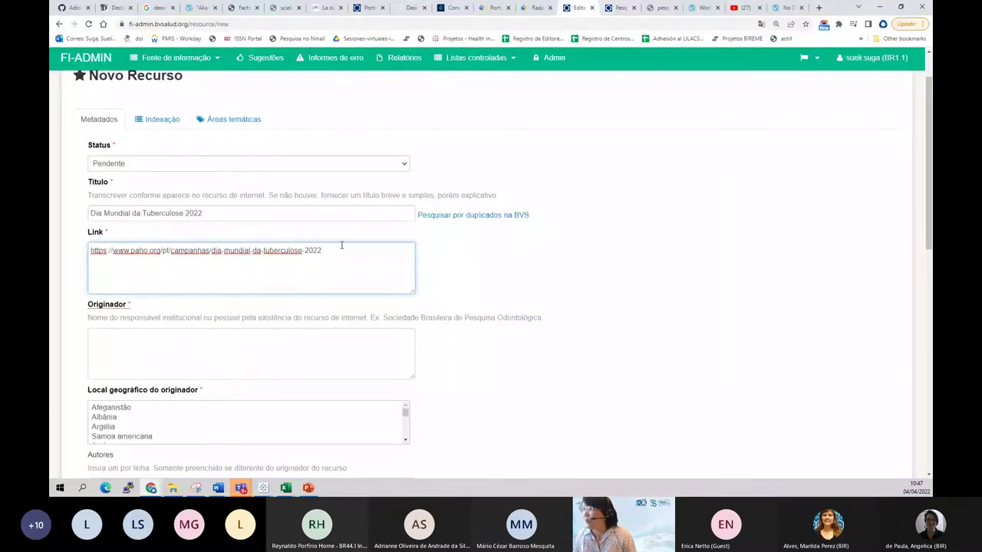
{"action": "left_click", "coordinate": [341, 245]}
{"action": "key", "text": "Return"}
{"action": "key", "text": "ctrl+v"}
{"action": "key", "text": "Return"}
Step: Close the page-not-found, BVS duplicate search results and YouTube browser tabs
{"action": "left_click", "coordinate": [652, 8]}
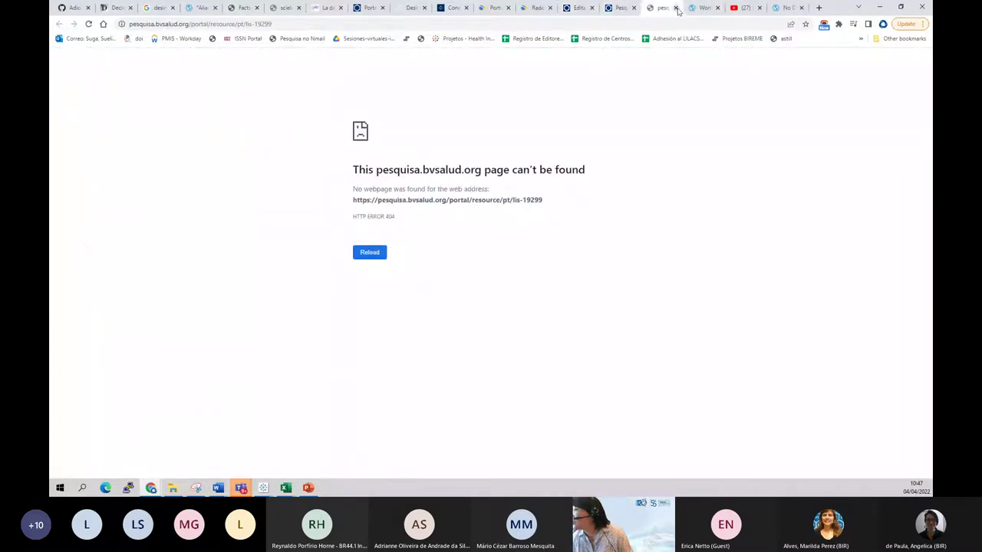
{"action": "left_click", "coordinate": [675, 7]}
{"action": "left_click", "coordinate": [617, 7]}
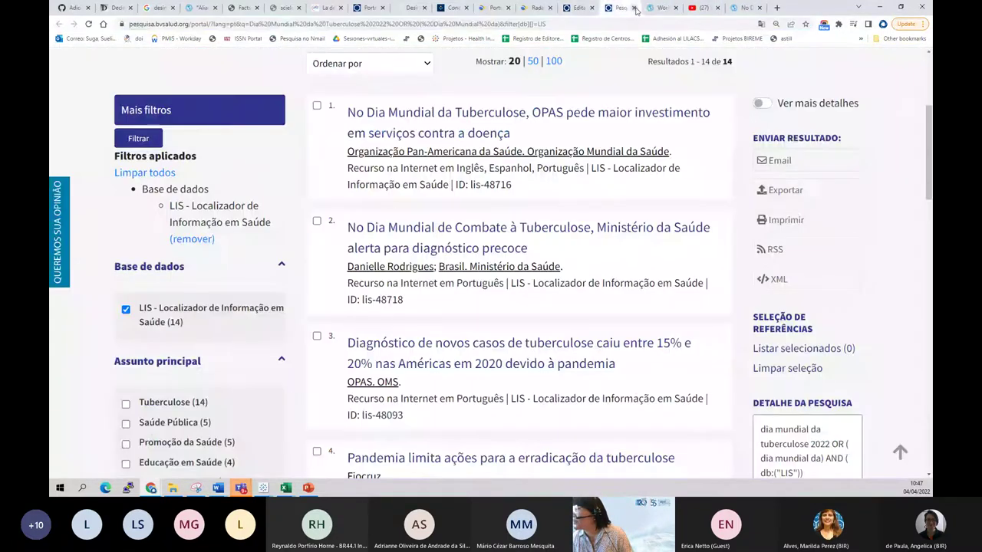
{"action": "left_click", "coordinate": [634, 8]}
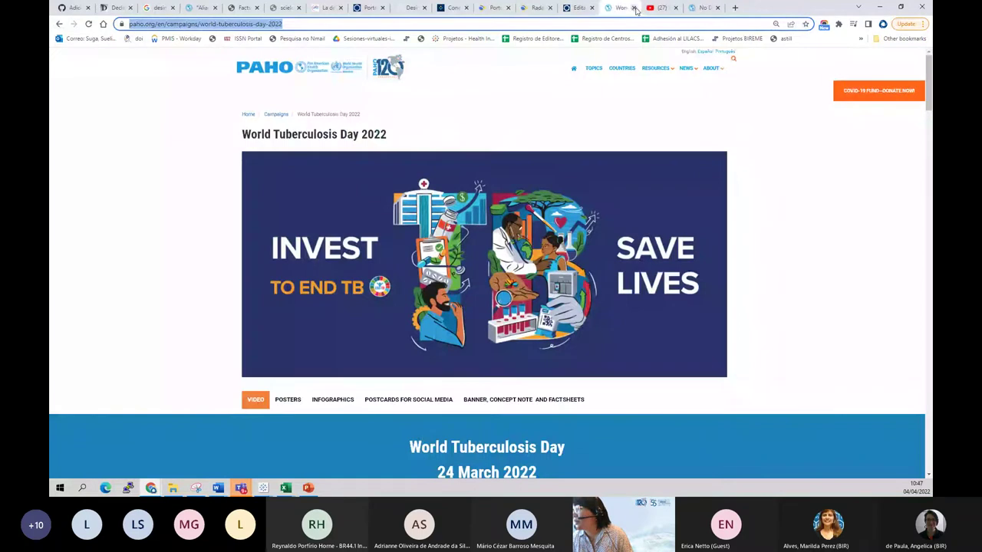
{"action": "left_click", "coordinate": [676, 8]}
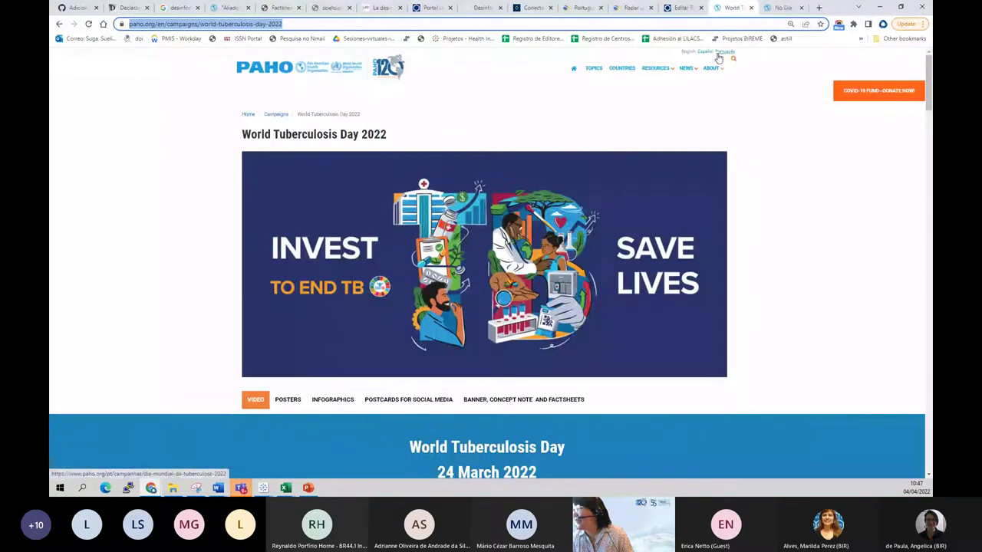
Step: Switch the campaign page to Spanish and add its address on a third line of the resource's links
{"action": "left_click", "coordinate": [705, 52]}
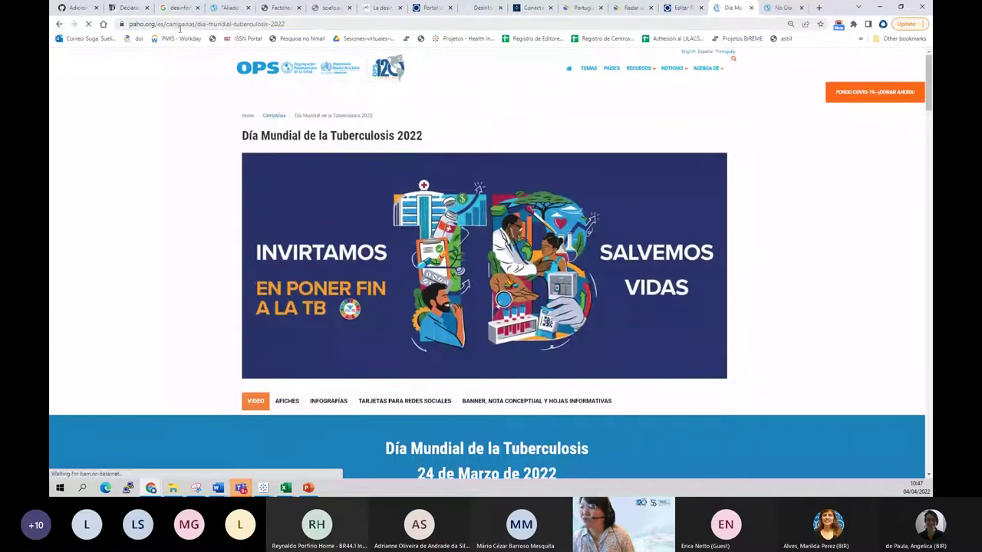
{"action": "left_click", "coordinate": [197, 24]}
{"action": "key", "text": "ctrl+c"}
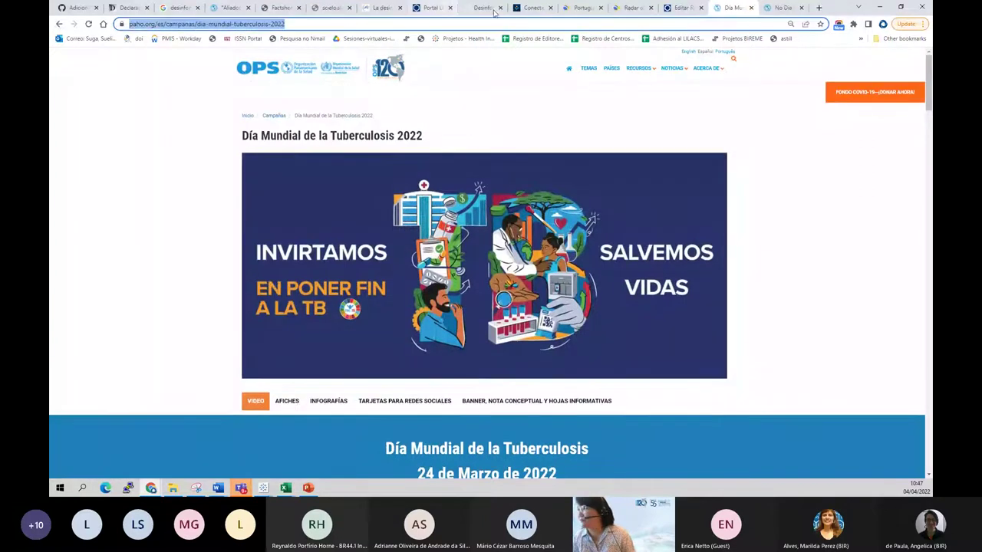
{"action": "left_click", "coordinate": [686, 7]}
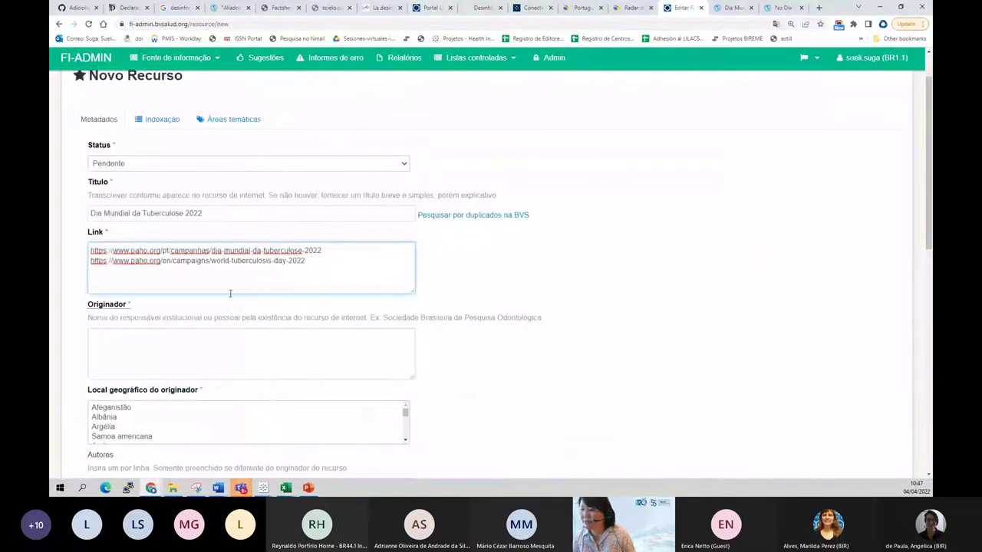
{"action": "key", "text": "ctrl+v"}
{"action": "left_click", "coordinate": [478, 287]}
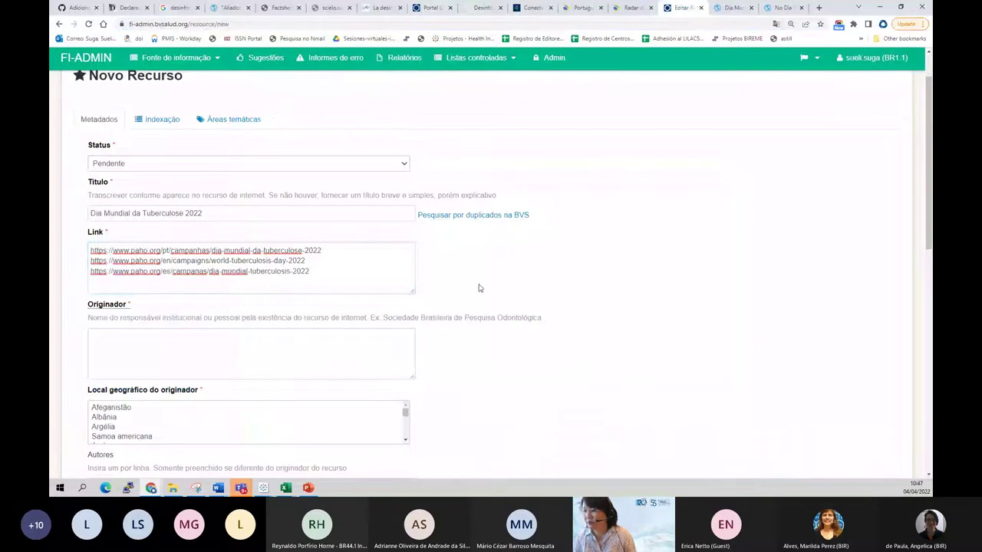
Step: Check the language codes in the Portuguese and Spanish link addresses and go to the empty Originador field
{"action": "double_click", "coordinate": [163, 251]}
{"action": "double_click", "coordinate": [165, 271]}
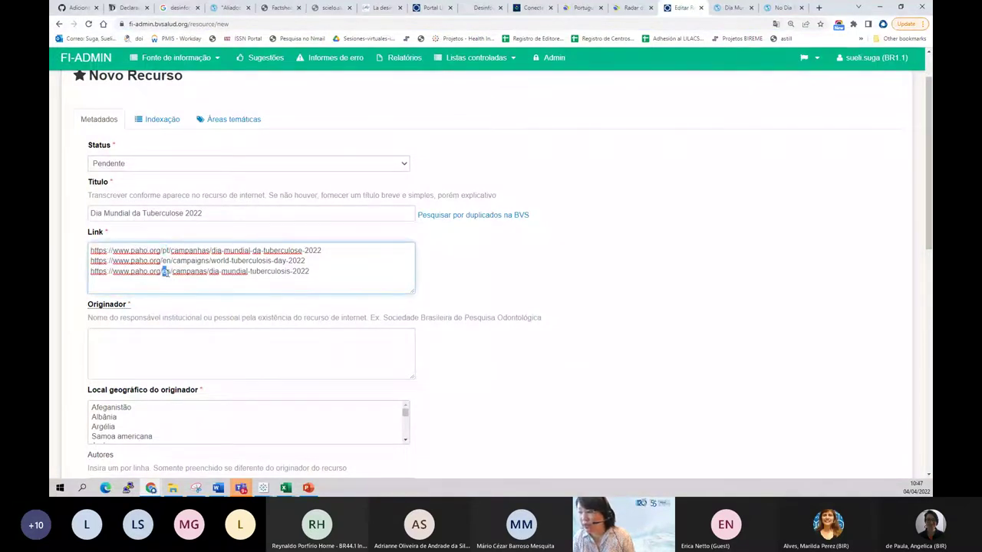
{"action": "left_click", "coordinate": [179, 353]}
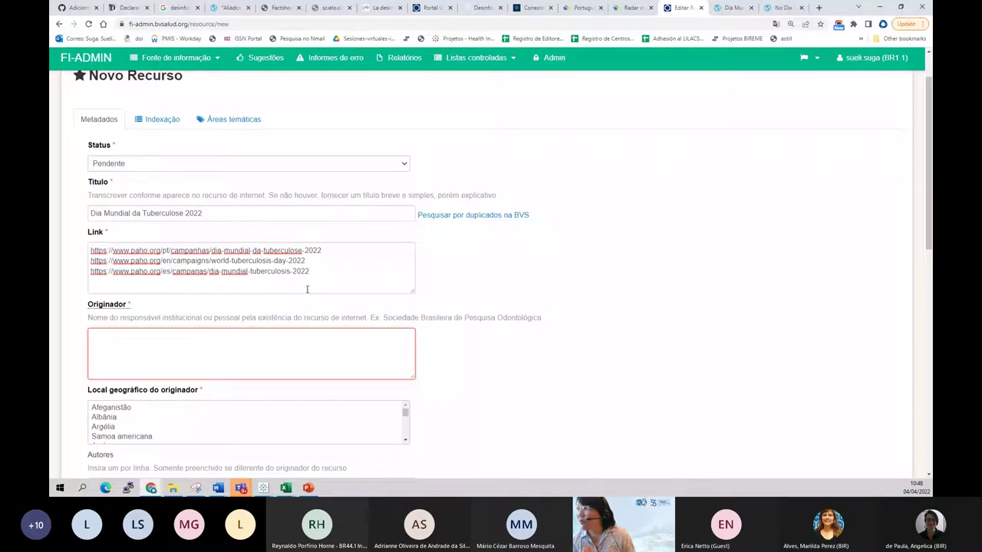
Step: Switch the campaign page back to Portuguese, examine its title, and return to the new resource form
{"action": "left_click", "coordinate": [731, 8]}
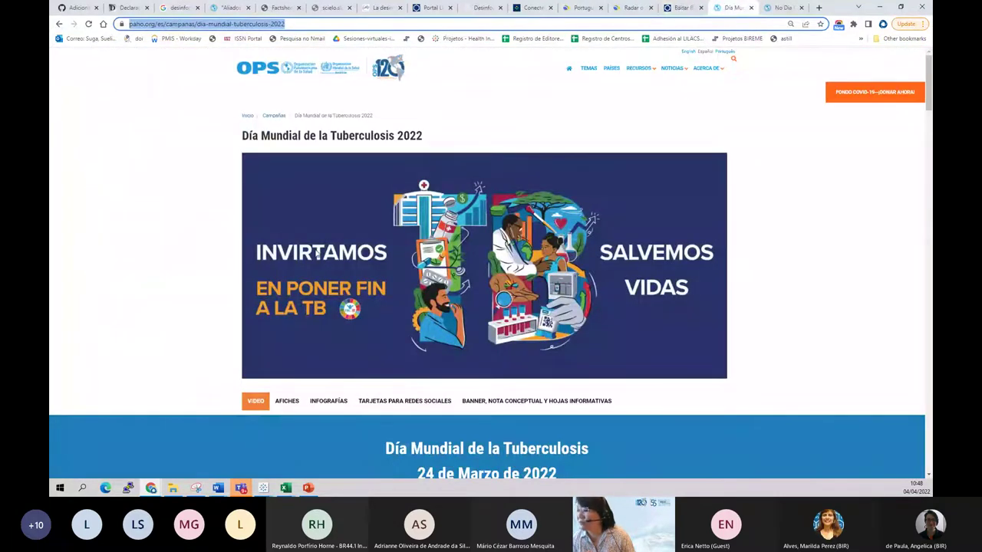
{"action": "scroll", "coordinate": [319, 249], "scroll_direction": "down", "scroll_amount": 3}
{"action": "scroll", "coordinate": [333, 243], "scroll_direction": "up", "scroll_amount": 3}
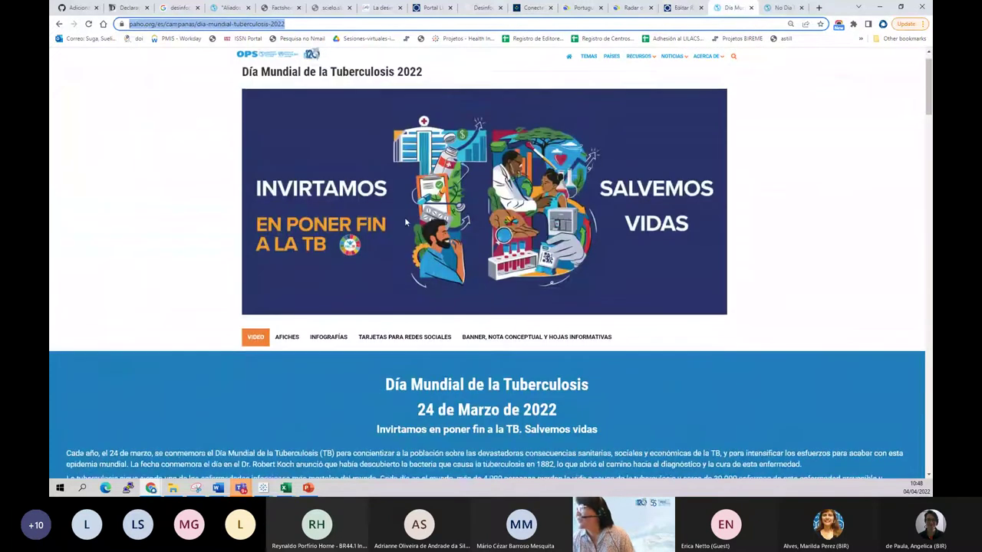
{"action": "left_click", "coordinate": [723, 52]}
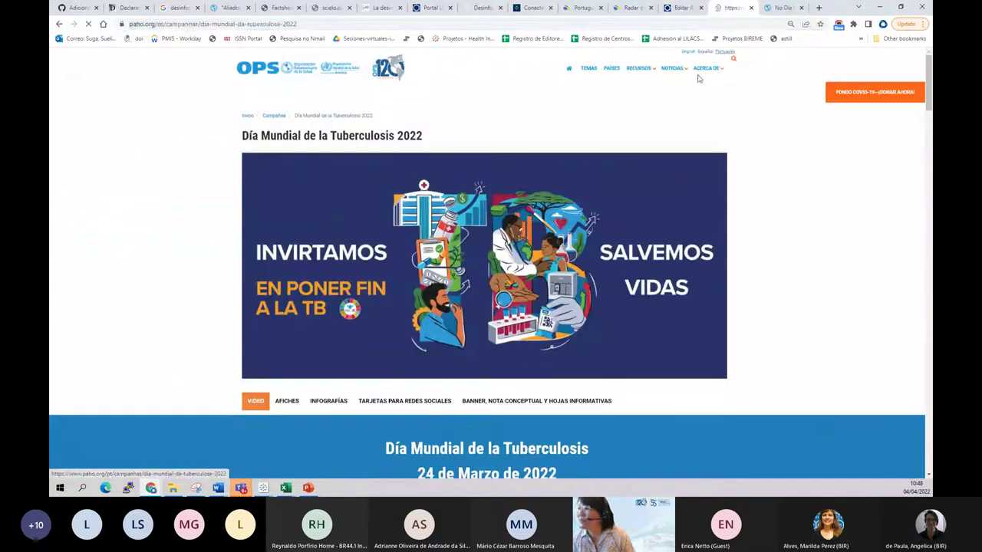
{"action": "left_click_drag", "start_coordinate": [409, 128], "coordinate": [244, 128]}
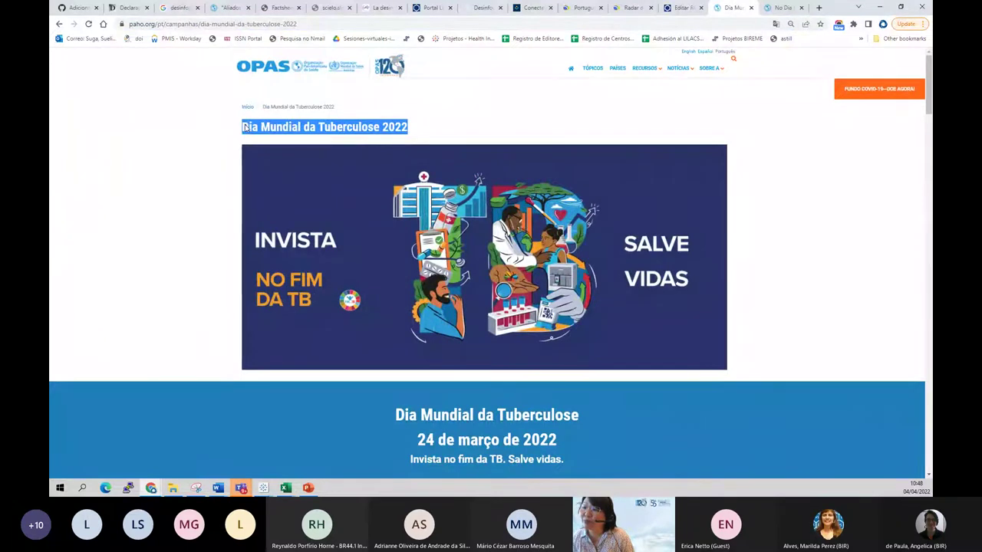
{"action": "left_click_drag", "start_coordinate": [244, 128], "coordinate": [250, 129]}
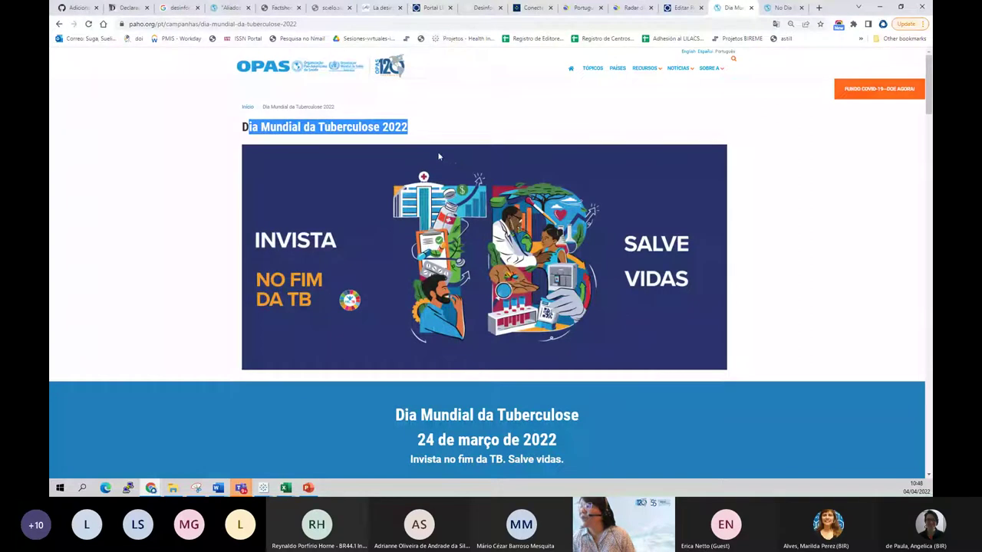
{"action": "left_click", "coordinate": [464, 128]}
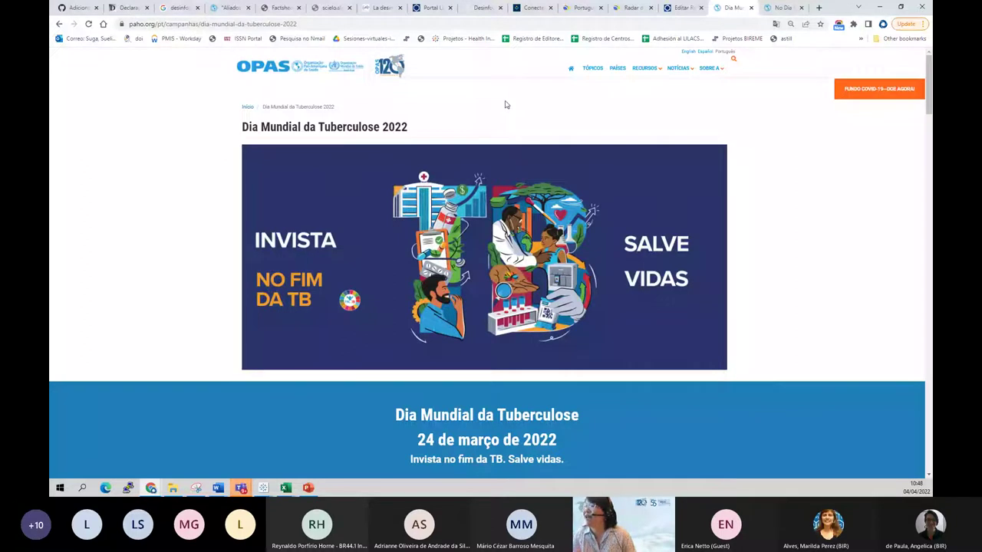
{"action": "left_click", "coordinate": [665, 9]}
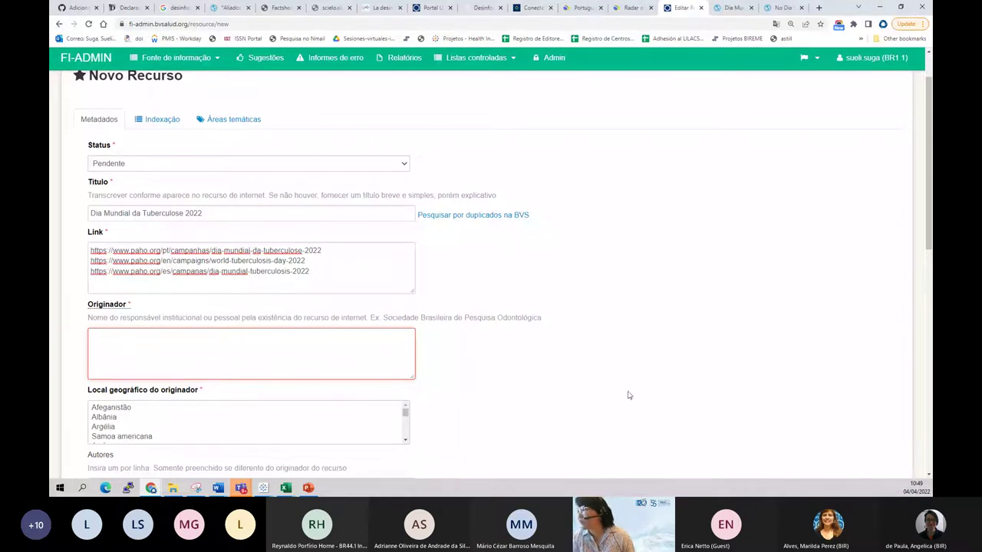
{"action": "double_click", "coordinate": [834, 10]}
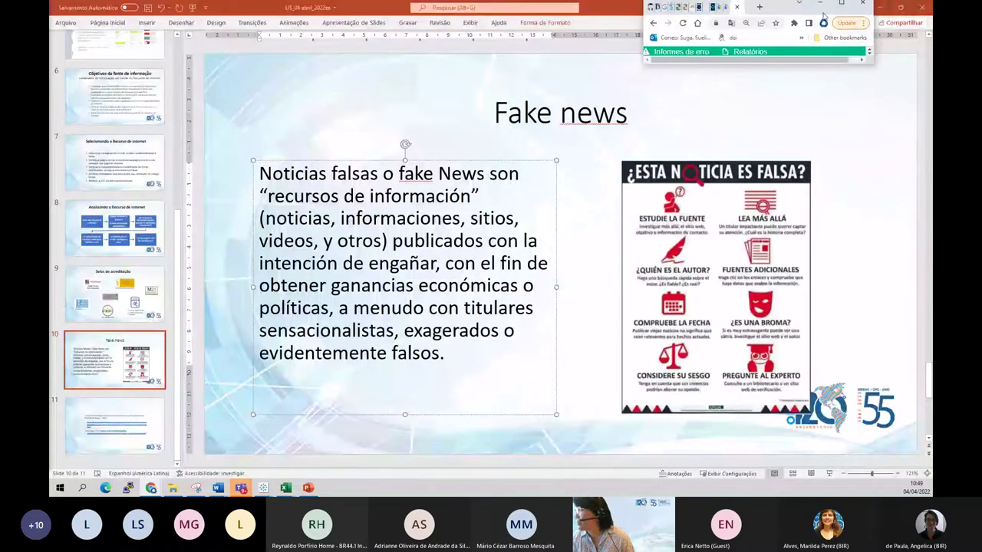
{"action": "left_click_drag", "start_coordinate": [807, 12], "coordinate": [805, 33]}
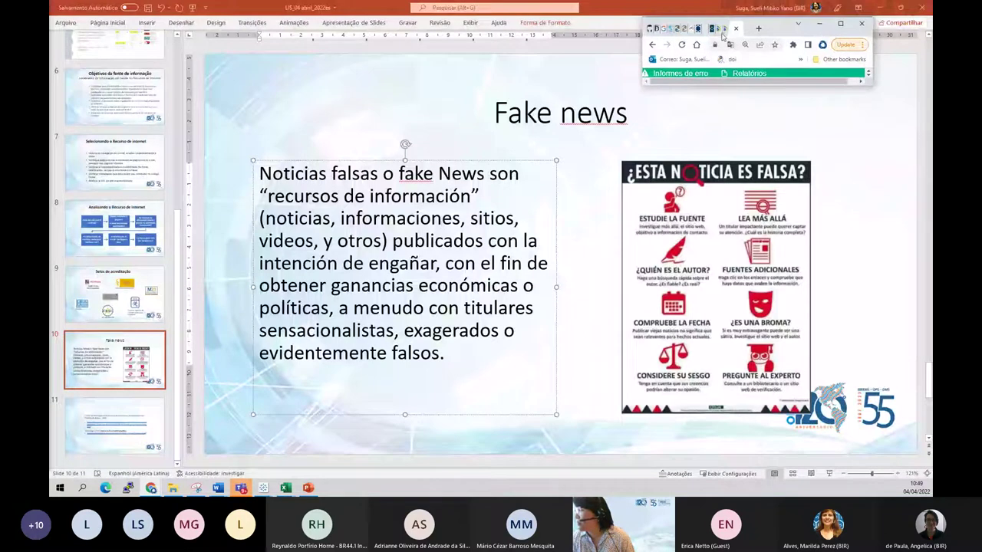
{"action": "key", "text": "super+Down"}
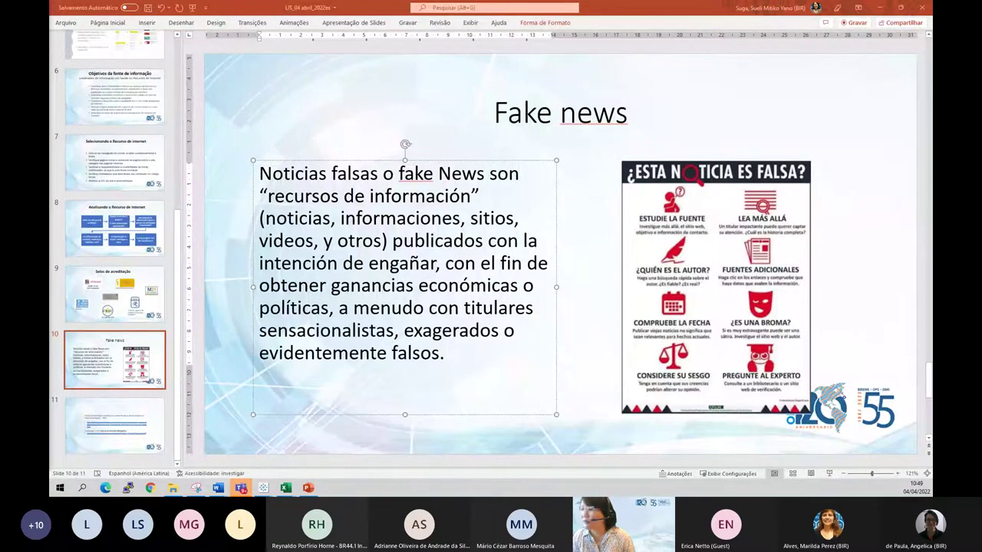
{"action": "left_click", "coordinate": [882, 10]}
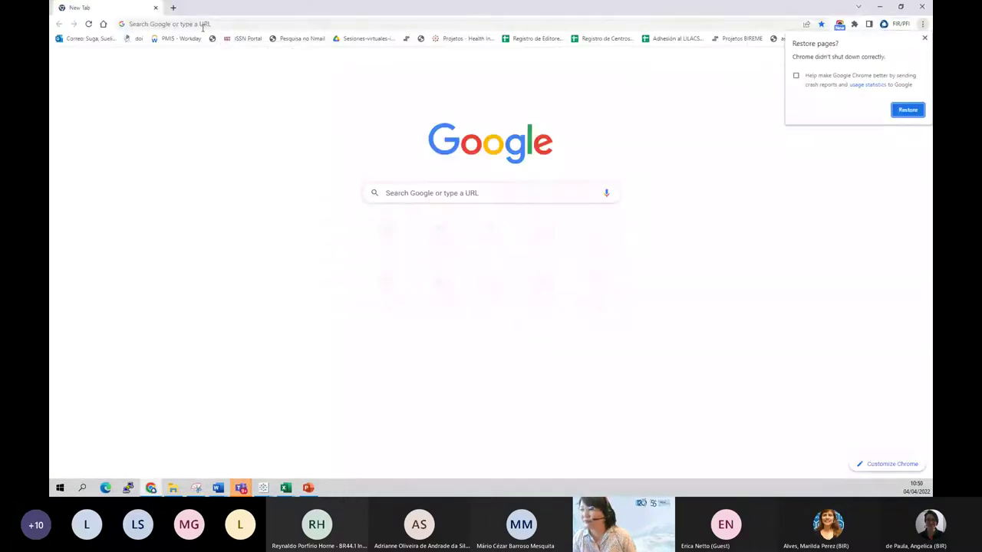
Step: Open FI-Admin in the new browser window, restore the previous session's pages, and maximize the window holding the new resource form
{"action": "left_click", "coordinate": [201, 24]}
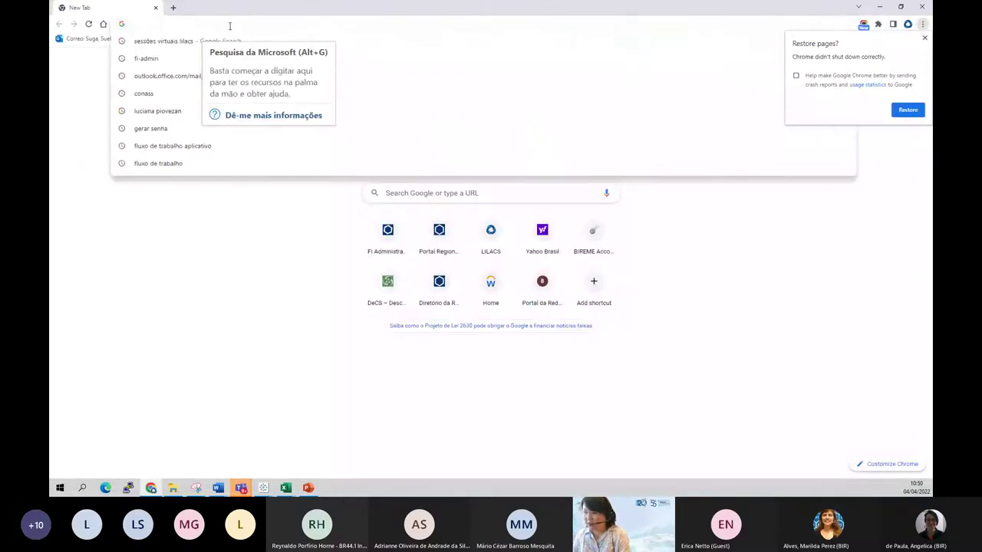
{"action": "type", "text": "fi"}
{"action": "key", "text": "Return"}
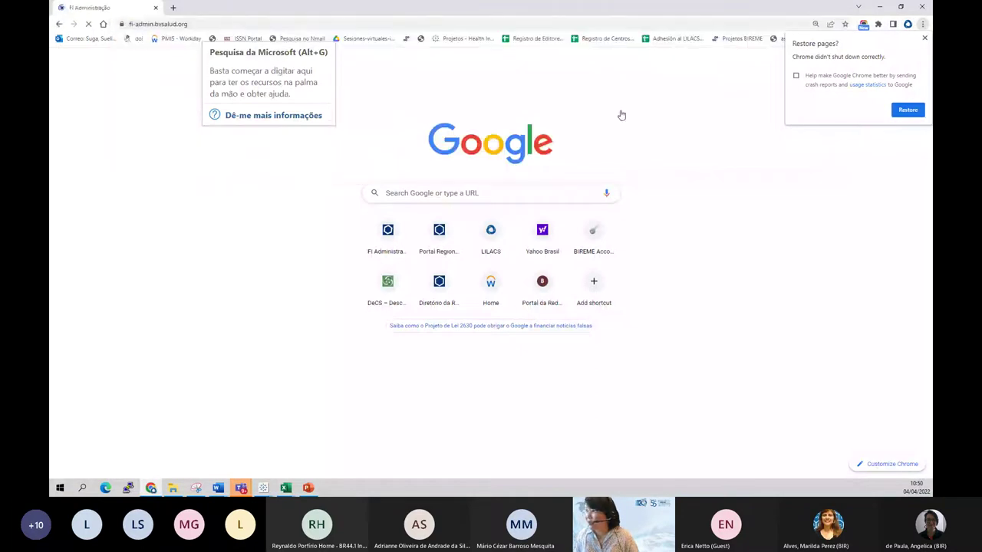
{"action": "left_click", "coordinate": [907, 112]}
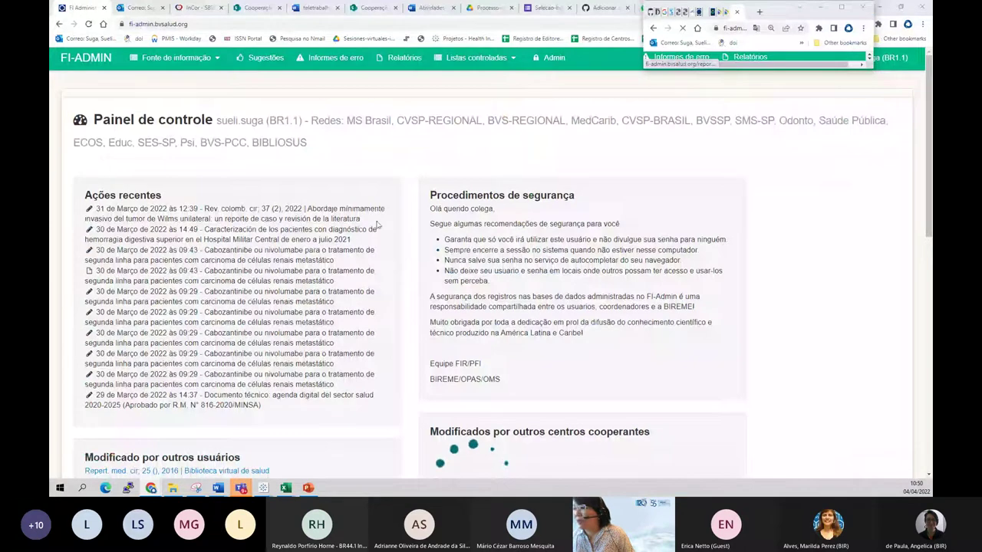
{"action": "left_click", "coordinate": [842, 7]}
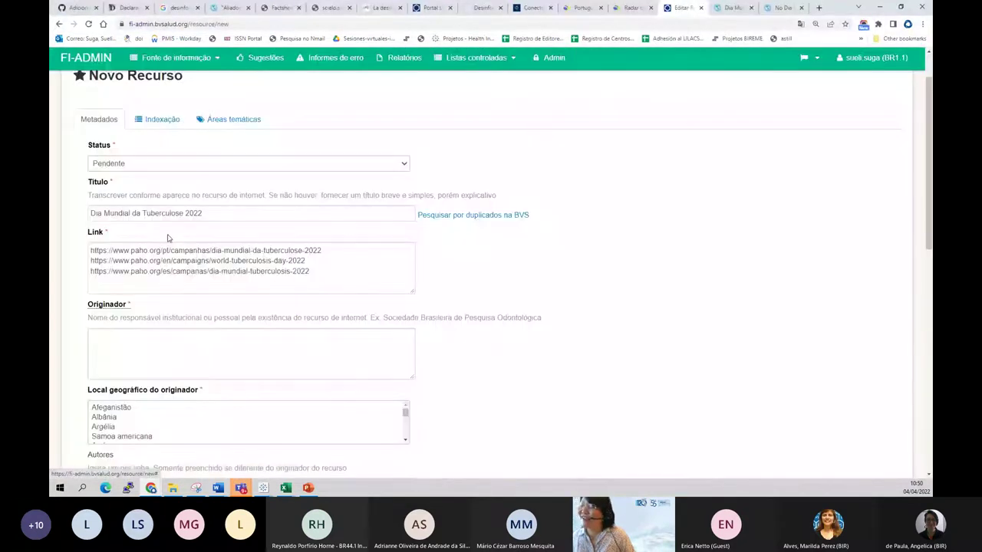
Step: Examine the Portuguese campaign page from its opening section to the footer to identify the institution responsible for it
{"action": "scroll", "coordinate": [183, 252], "scroll_direction": "down", "scroll_amount": 1}
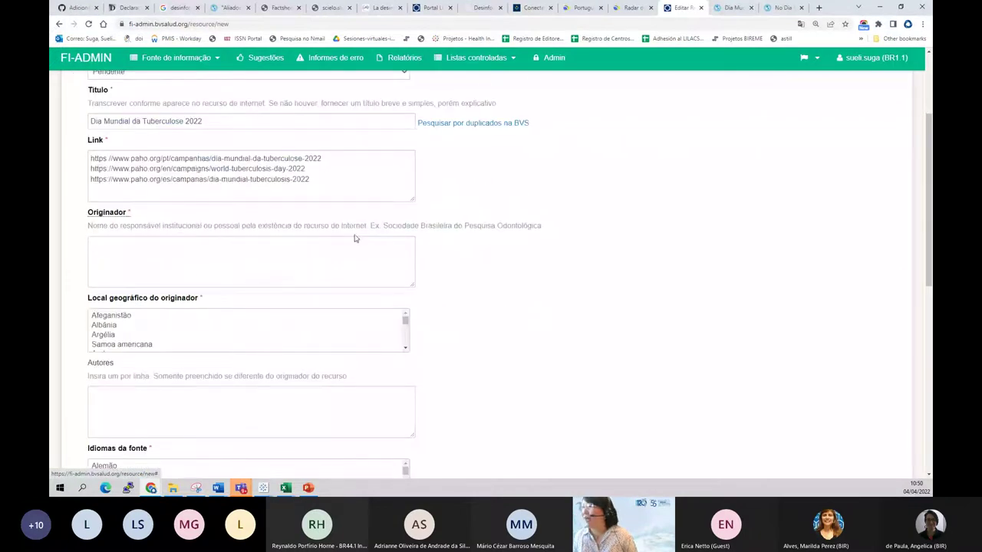
{"action": "left_click", "coordinate": [720, 12]}
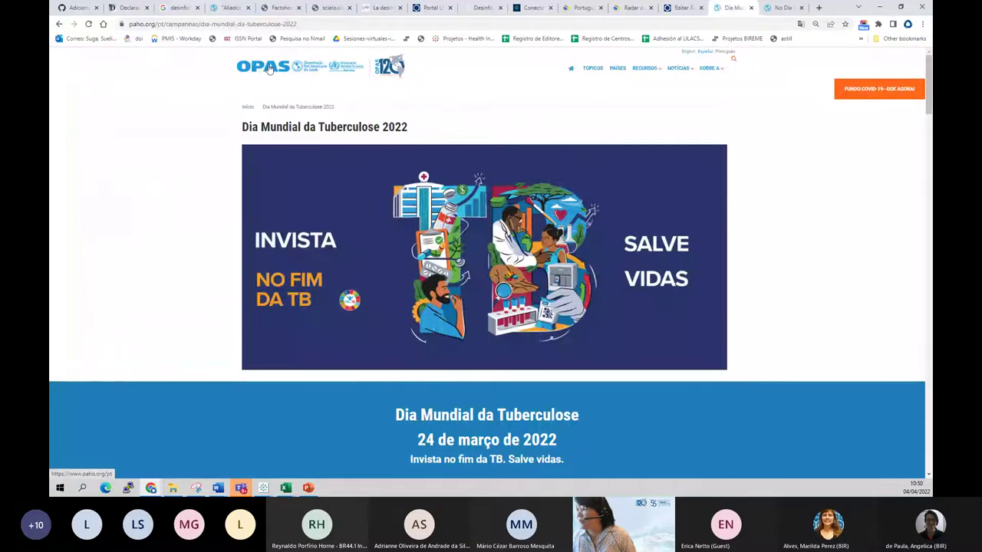
{"action": "scroll", "coordinate": [180, 271], "scroll_direction": "down", "scroll_amount": 8}
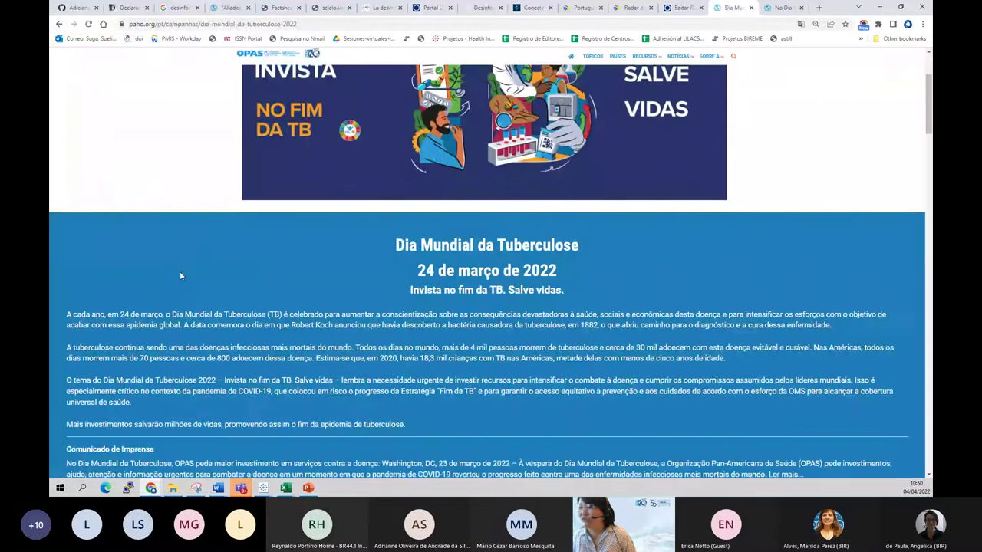
{"action": "scroll", "coordinate": [180, 271], "scroll_direction": "down", "scroll_amount": 2}
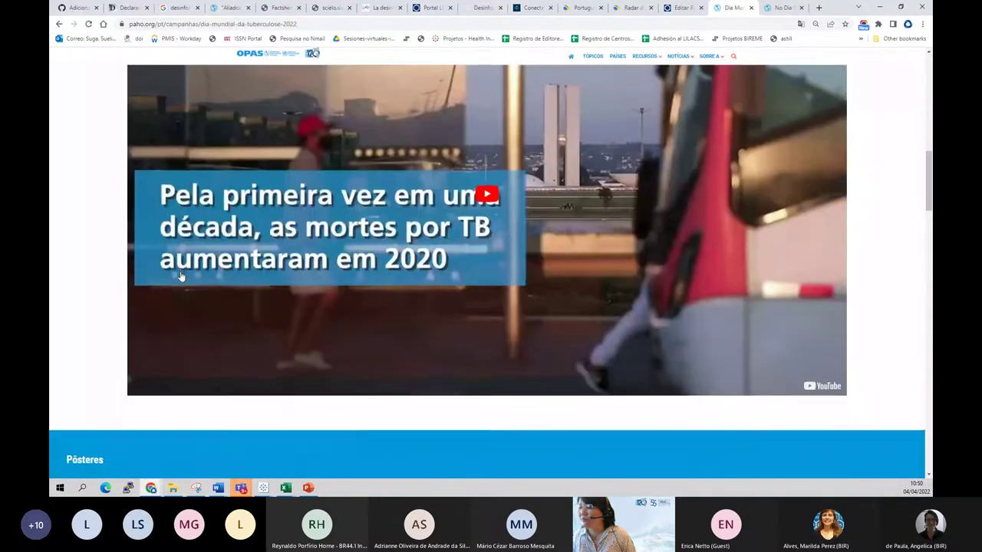
{"action": "scroll", "coordinate": [181, 270], "scroll_direction": "down", "scroll_amount": 5}
{"action": "scroll", "coordinate": [182, 275], "scroll_direction": "down", "scroll_amount": 5}
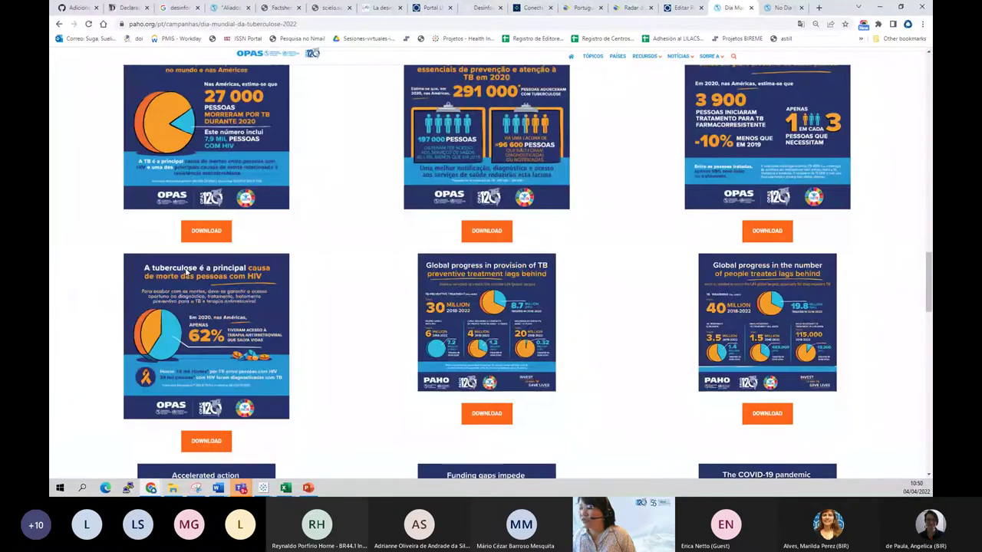
{"action": "scroll", "coordinate": [362, 401], "scroll_direction": "down", "scroll_amount": 15}
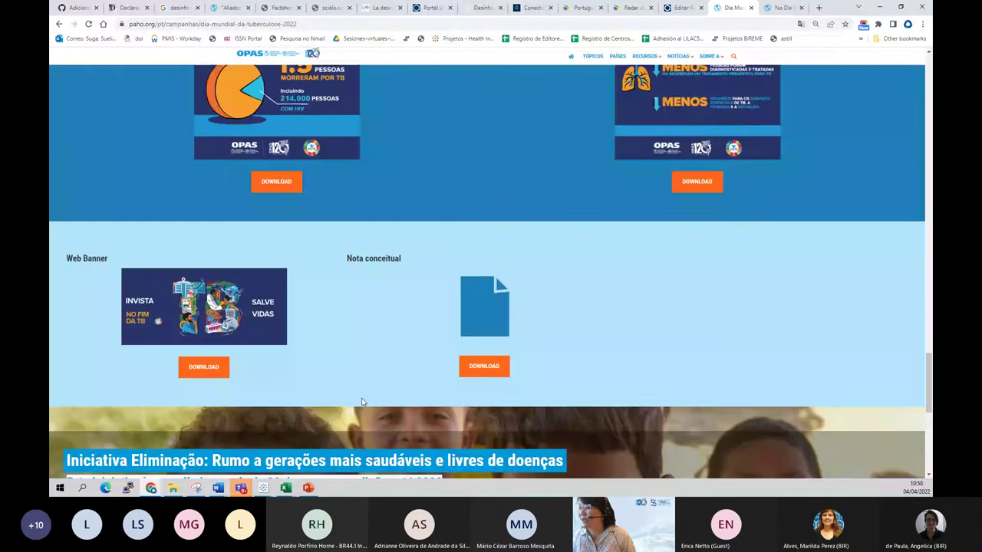
{"action": "scroll", "coordinate": [363, 402], "scroll_direction": "down", "scroll_amount": 2}
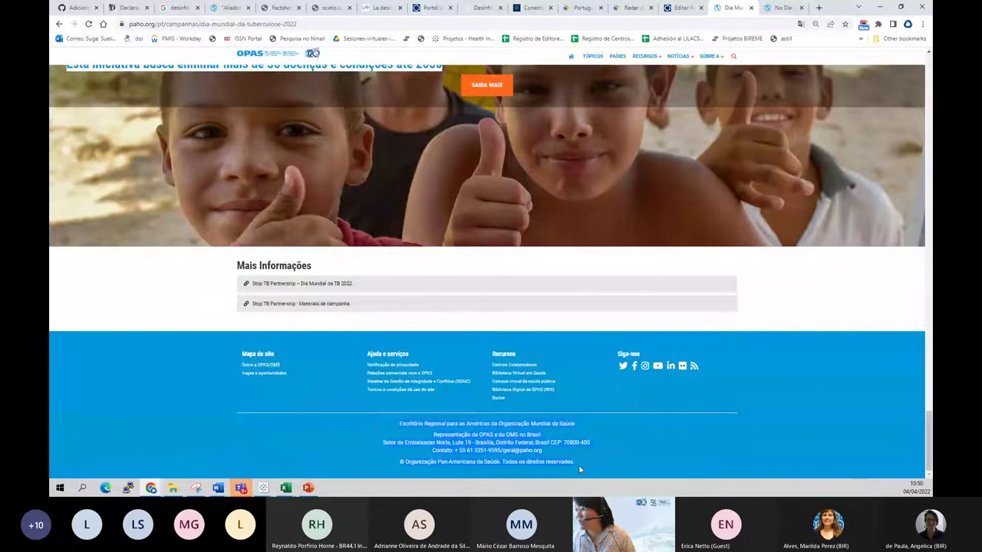
{"action": "scroll", "coordinate": [515, 432], "scroll_direction": "up", "scroll_amount": 10}
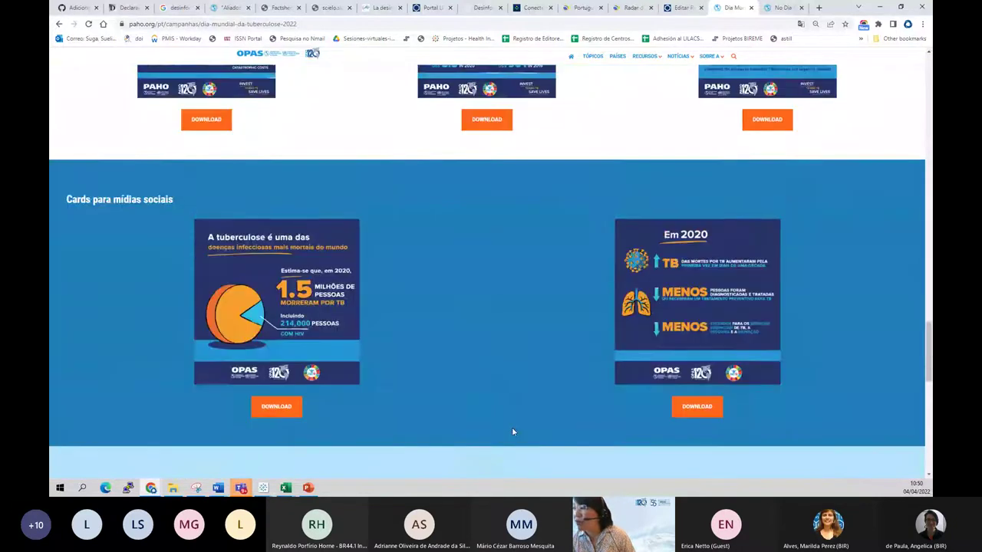
{"action": "scroll", "coordinate": [513, 430], "scroll_direction": "up", "scroll_amount": 10}
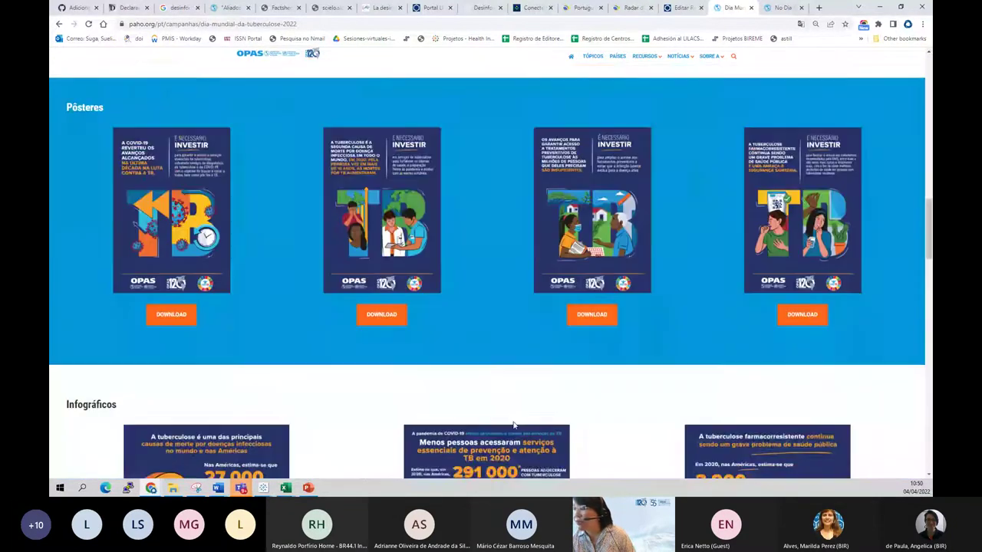
{"action": "scroll", "coordinate": [513, 424], "scroll_direction": "down", "scroll_amount": 15}
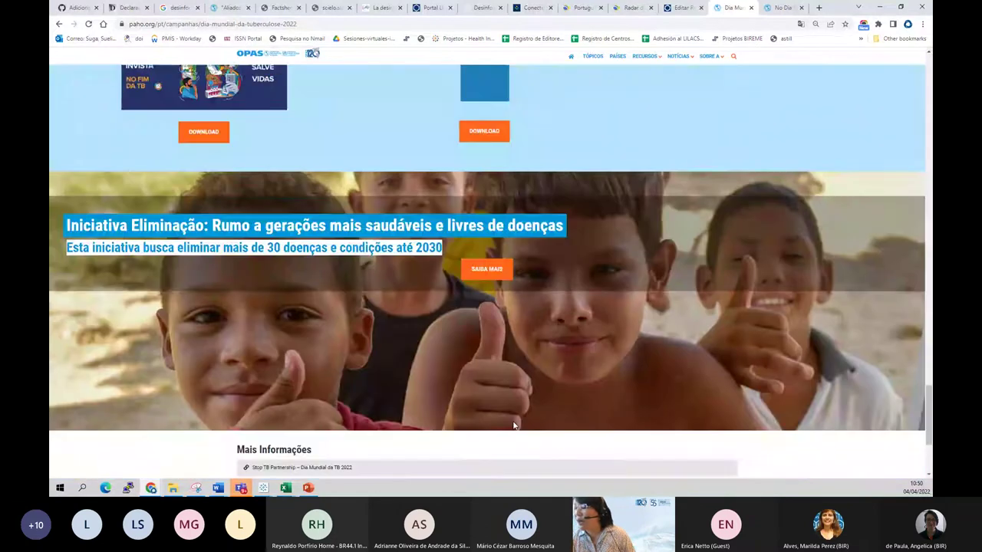
{"action": "scroll", "coordinate": [514, 426], "scroll_direction": "down", "scroll_amount": 3}
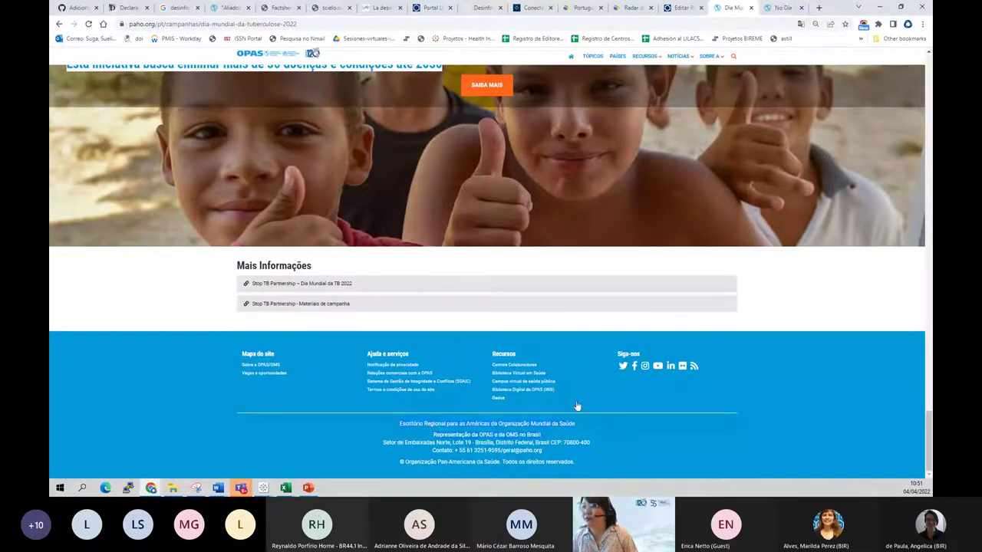
Step: Enter "Escritório Regional para as Américas da Organização Mundial da Saúde" as the originator in the new resource form
{"action": "left_click", "coordinate": [682, 8]}
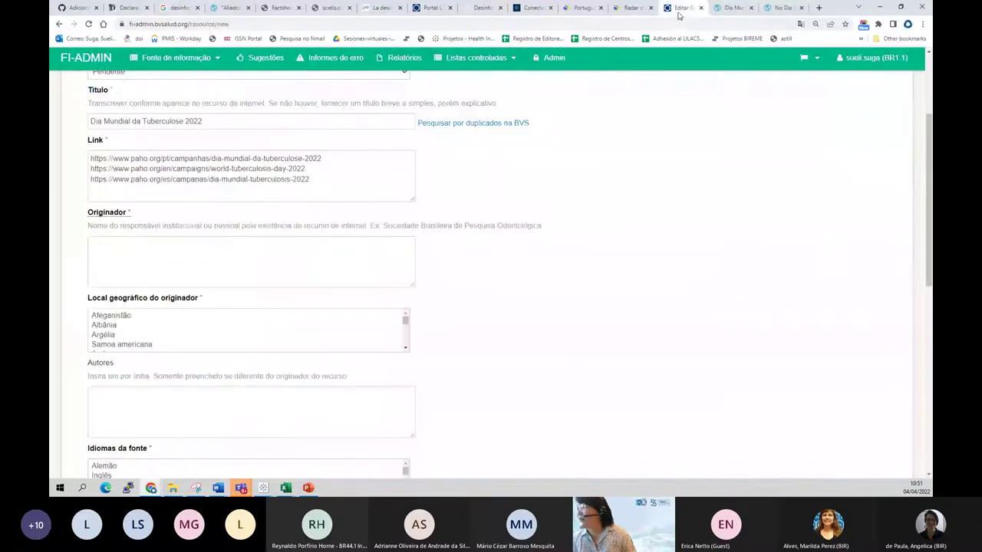
{"action": "left_click", "coordinate": [182, 256]}
{"action": "type", "text": "Escritório Regional para as Américas da Organização Mundial da Saúde"}
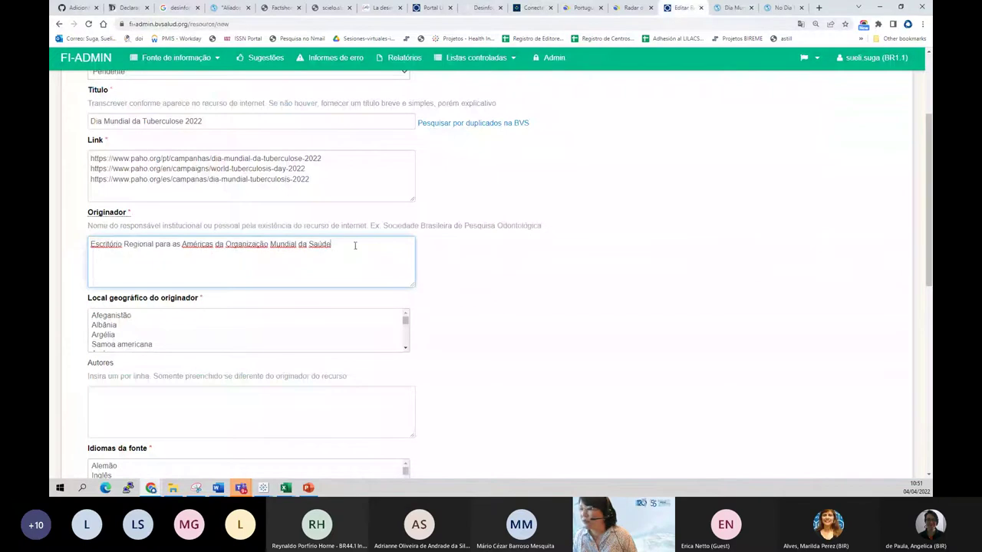
Step: Replace "Mundial" with "Panamericana" in the originator's name
{"action": "left_click", "coordinate": [274, 243]}
{"action": "type", "text": "Panamericana"}
{"action": "key", "text": "Delete"}
{"action": "key", "text": "Delete"}
{"action": "key", "text": "Delete"}
{"action": "key", "text": "Delete"}
{"action": "key", "text": "Delete"}
{"action": "key", "text": "Delete"}
{"action": "key", "text": "Delete"}
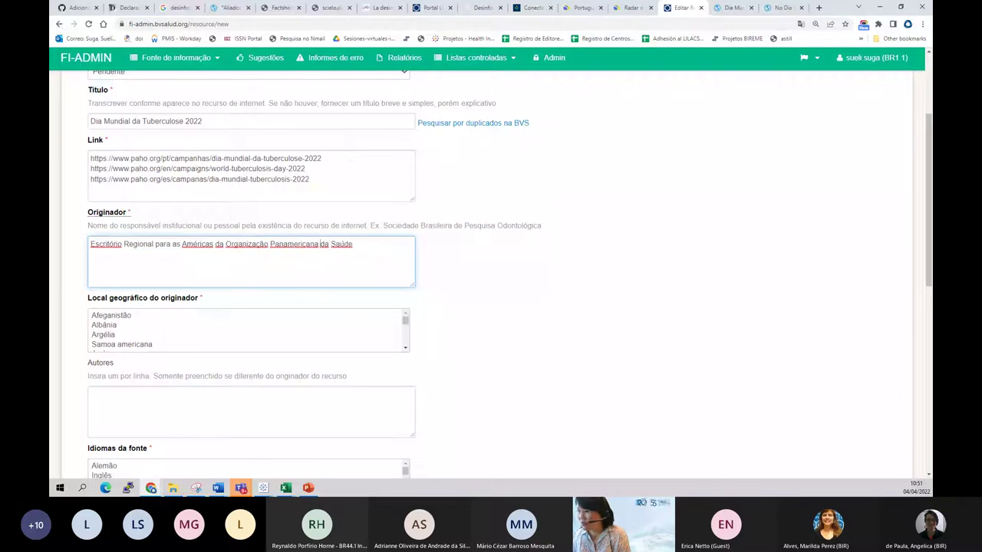
Step: Remove "Escritório Regional para as Américas da" from the originator so it reads "Organização Panamericana da Saúde"
{"action": "key", "text": "Home"}
{"action": "key", "text": "Delete"}
{"action": "key", "text": "Delete"}
{"action": "key", "text": "Delete"}
{"action": "key", "text": "Delete"}
{"action": "key", "text": "Delete"}
{"action": "key", "text": "Delete"}
{"action": "key", "text": "Delete"}
{"action": "key", "text": "Delete"}
{"action": "key", "text": "Delete"}
{"action": "key", "text": "Delete"}
{"action": "key", "text": "Delete"}
{"action": "key", "text": "Delete"}
{"action": "key", "text": "Delete"}
{"action": "key", "text": "Delete"}
{"action": "key", "text": "Delete"}
{"action": "key", "text": "Delete"}
{"action": "key", "text": "Delete"}
{"action": "key", "text": "Delete"}
{"action": "key", "text": "Delete"}
{"action": "key", "text": "Delete"}
{"action": "key", "text": "Delete"}
{"action": "key", "text": "Delete"}
{"action": "key", "text": "Delete"}
{"action": "key", "text": "Delete"}
{"action": "key", "text": "Delete"}
{"action": "key", "text": "Delete"}
{"action": "key", "text": "Delete"}
{"action": "key", "text": "Delete"}
{"action": "key", "text": "Delete"}
{"action": "key", "text": "Delete"}
{"action": "key", "text": "Delete"}
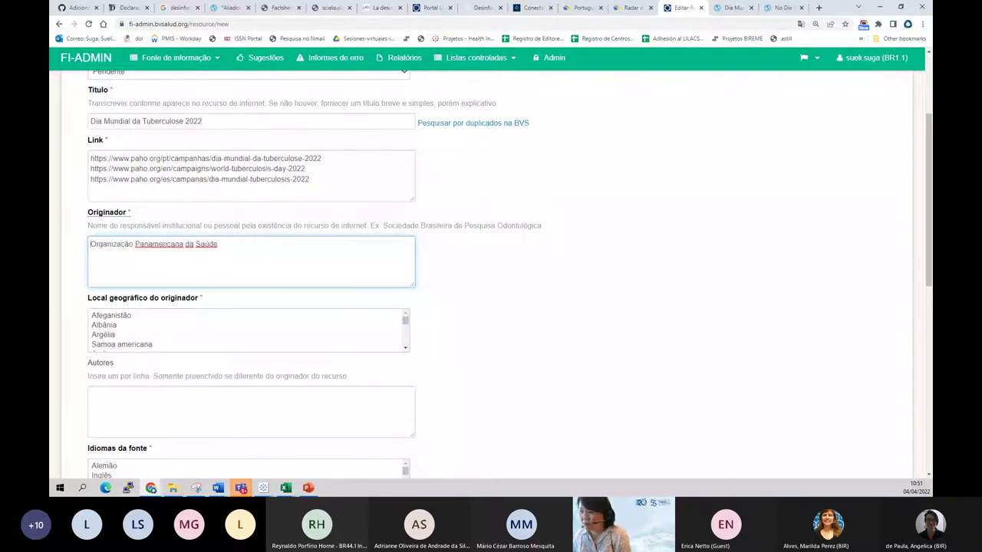
{"action": "key", "text": "BackSpace"}
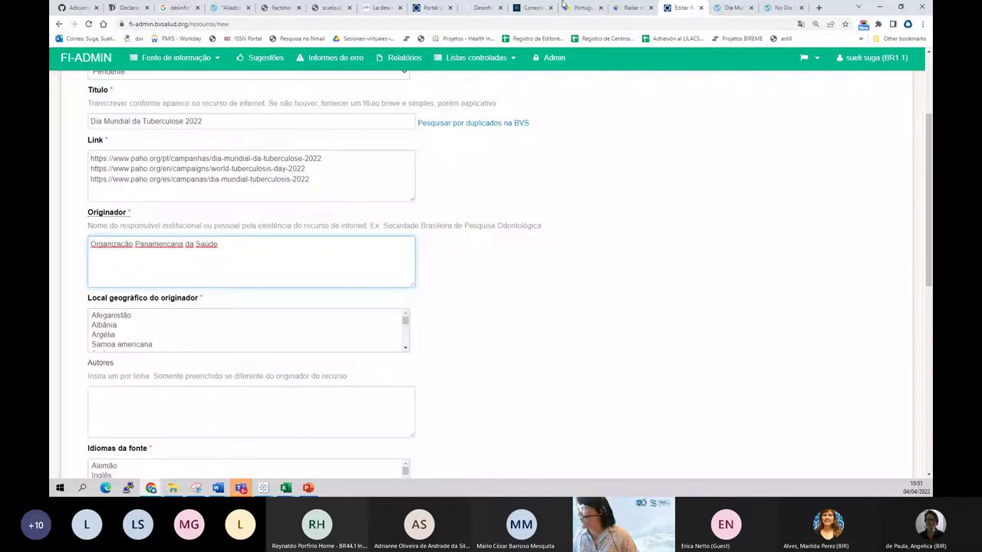
Step: Open the campaign site's "Sobre a OPAS/OMS" page in a new tab and read through its description of the organization
{"action": "left_click", "coordinate": [725, 9]}
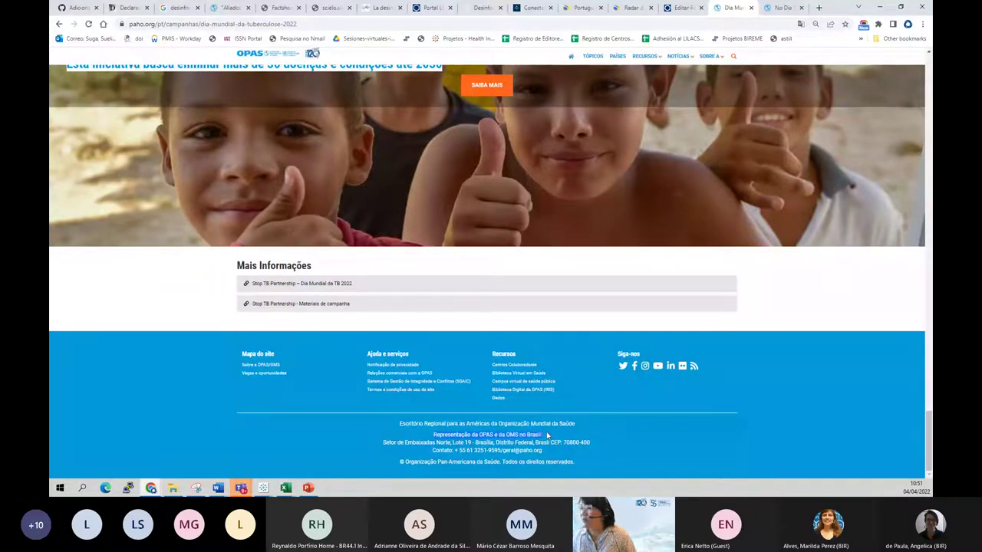
{"action": "right_click", "coordinate": [255, 365]}
{"action": "left_click", "coordinate": [284, 374]}
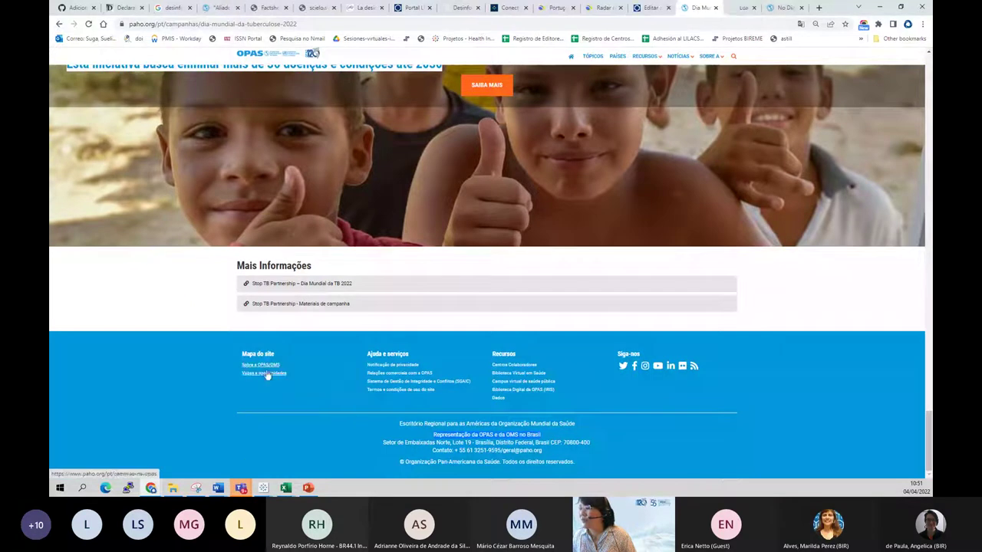
{"action": "left_click", "coordinate": [724, 7]}
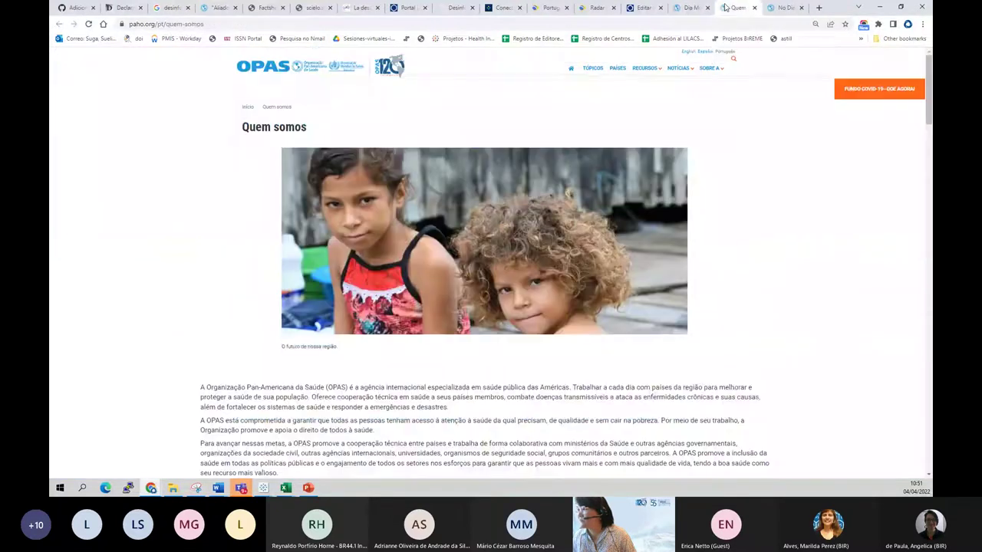
{"action": "scroll", "coordinate": [238, 212], "scroll_direction": "down", "scroll_amount": 3}
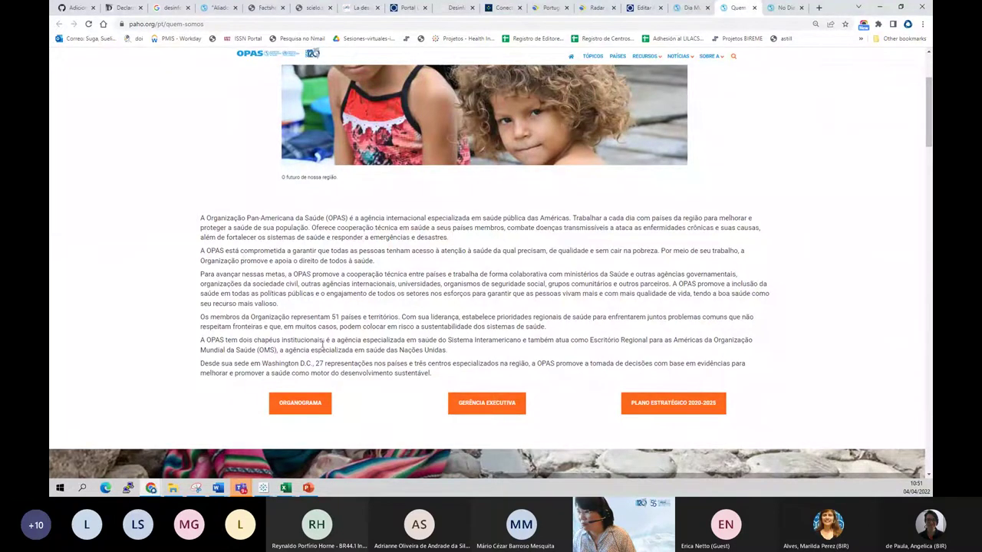
{"action": "scroll", "coordinate": [322, 347], "scroll_direction": "down", "scroll_amount": 10}
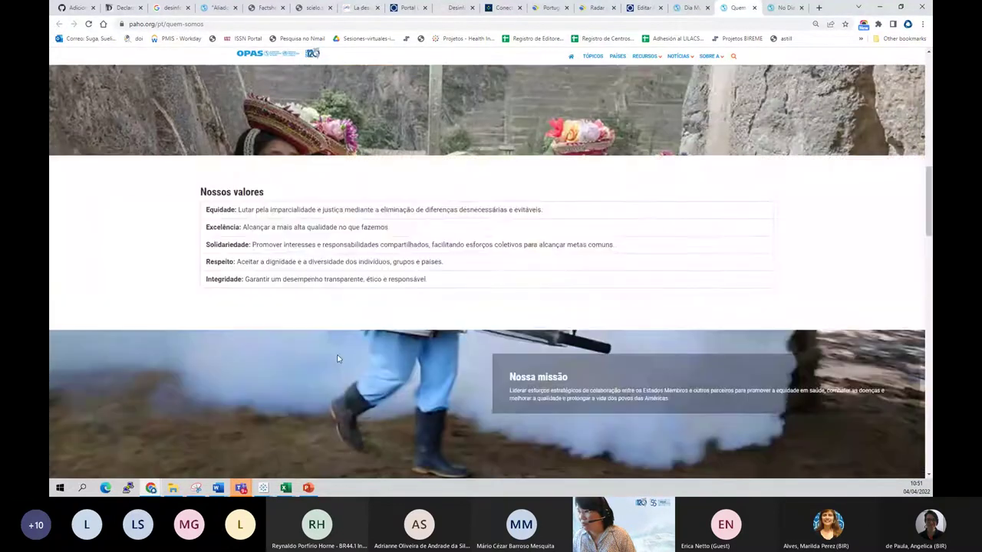
{"action": "scroll", "coordinate": [337, 358], "scroll_direction": "down", "scroll_amount": 6}
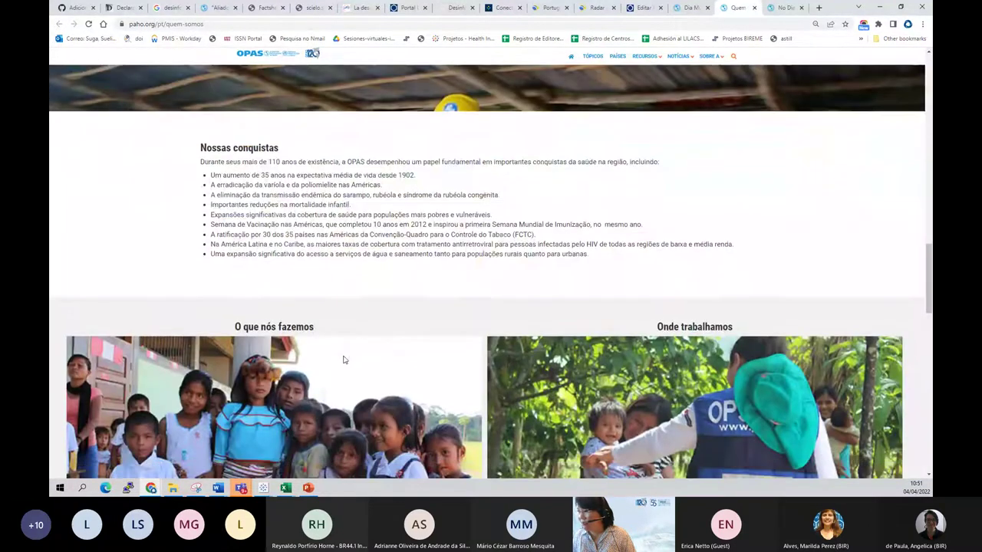
{"action": "scroll", "coordinate": [343, 359], "scroll_direction": "down", "scroll_amount": 5}
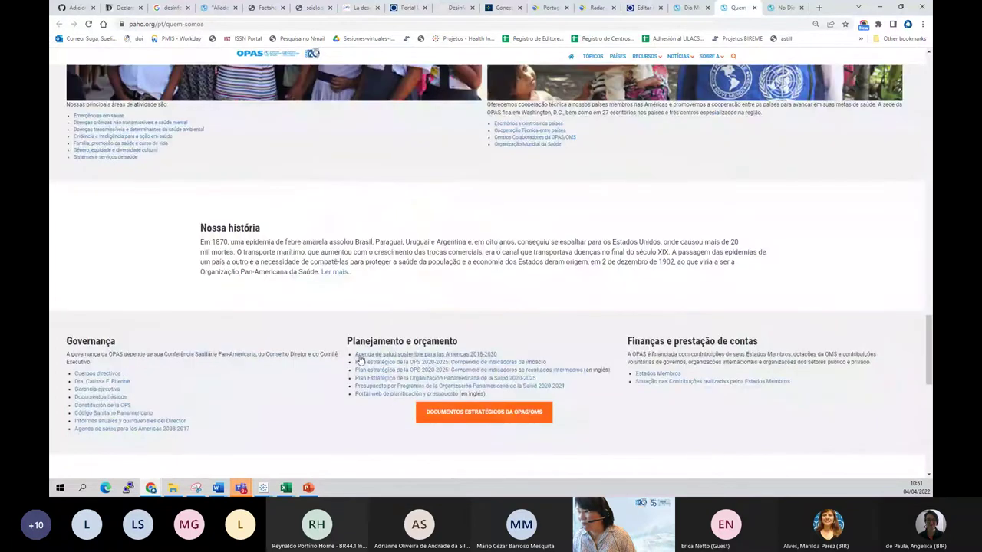
{"action": "scroll", "coordinate": [360, 359], "scroll_direction": "down", "scroll_amount": 3}
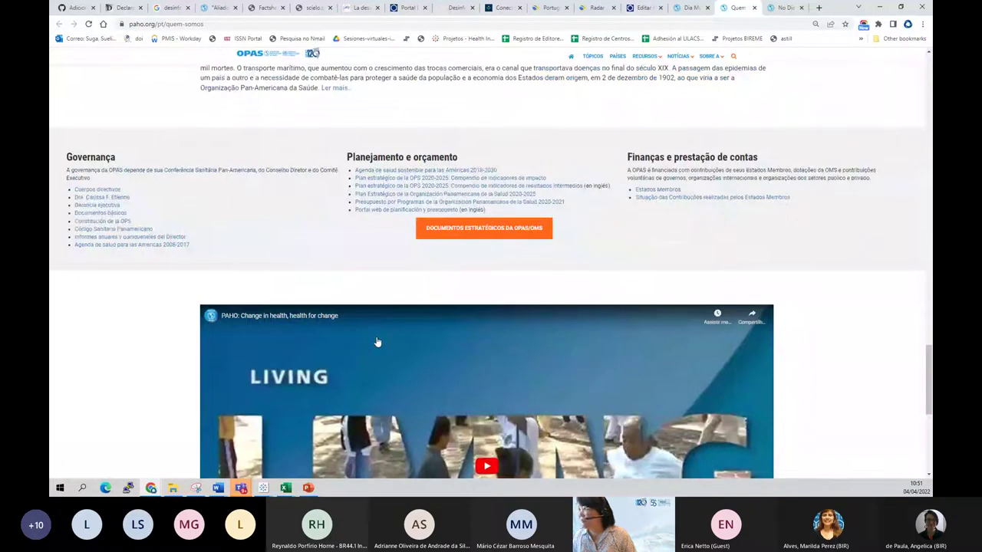
{"action": "scroll", "coordinate": [377, 342], "scroll_direction": "up", "scroll_amount": 4}
Step: Copy "Representação da OPAS e da OMS no Brasil" from the campaign page's footer and append it to the originator after a period
{"action": "left_click", "coordinate": [691, 8]}
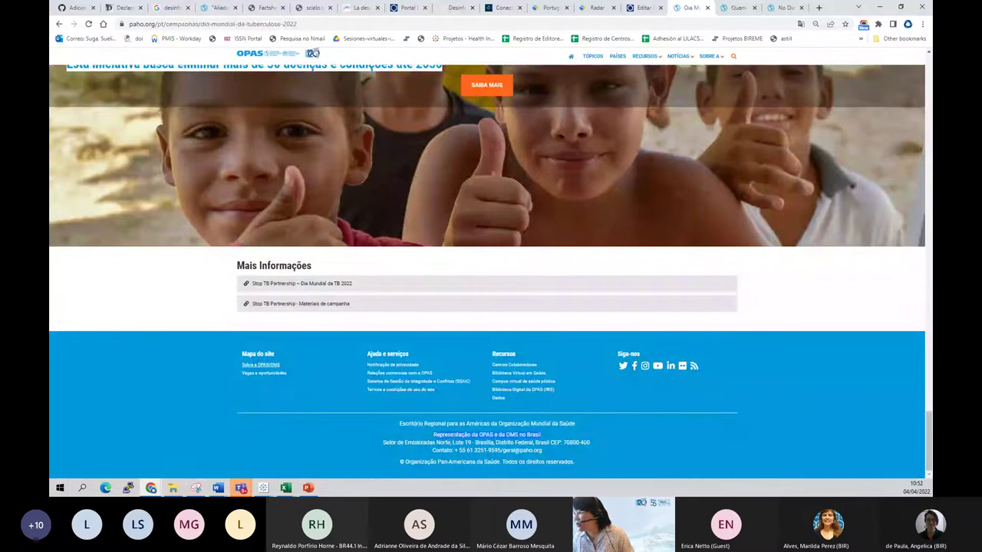
{"action": "right_click", "coordinate": [451, 435]}
{"action": "left_click", "coordinate": [479, 352]}
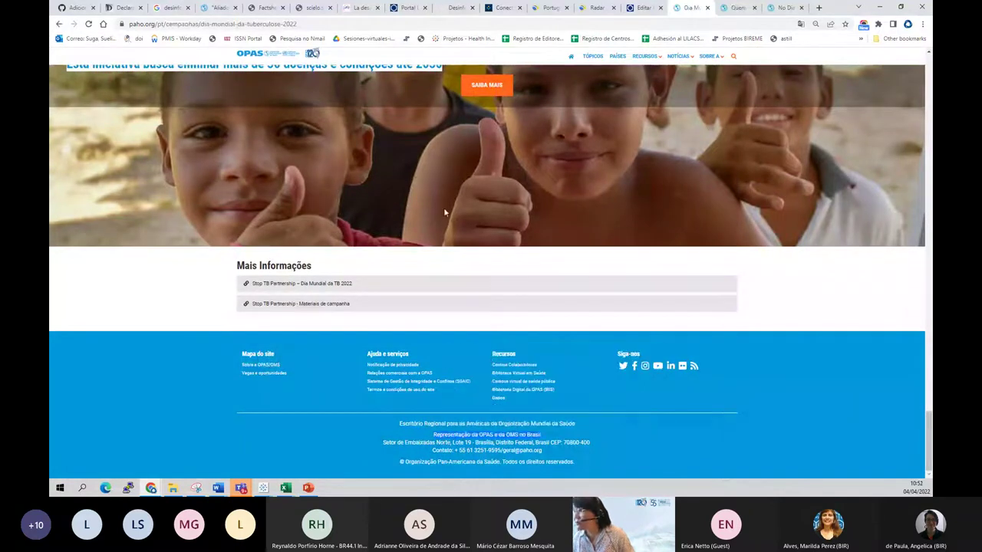
{"action": "left_click", "coordinate": [641, 7]}
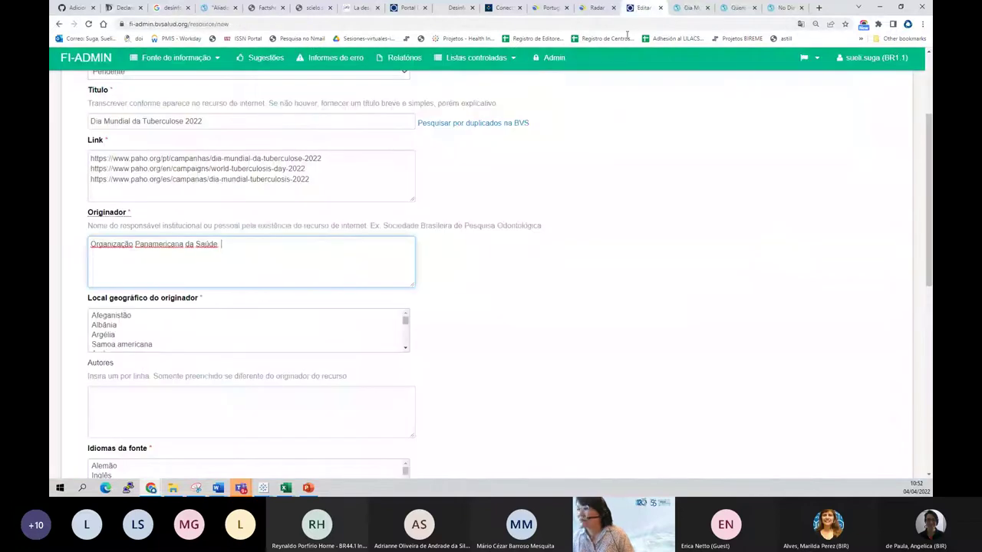
{"action": "type", "text": "."}
{"action": "type", "text": "Representação da OPAS e da OMS no Brasil"}
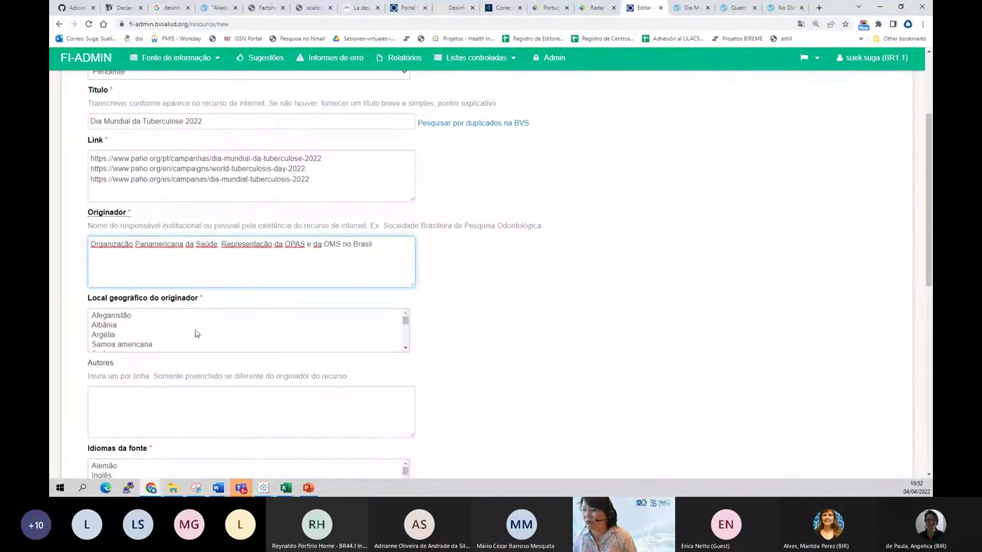
Step: Set the originator's geographic location to Brasil
{"action": "left_click", "coordinate": [78, 329]}
{"action": "scroll", "coordinate": [81, 322], "scroll_direction": "down", "scroll_amount": 1}
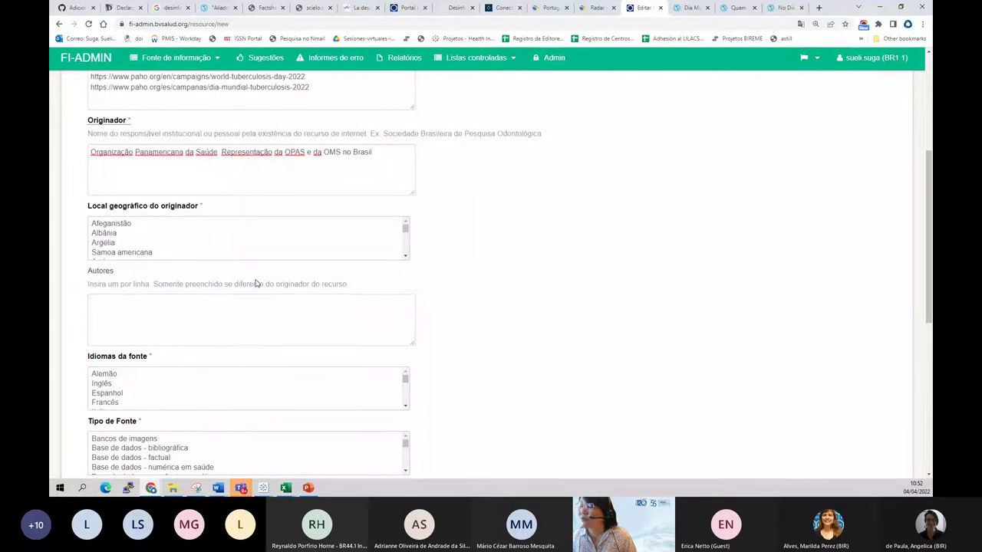
{"action": "left_click_drag", "start_coordinate": [314, 153], "coordinate": [381, 153]}
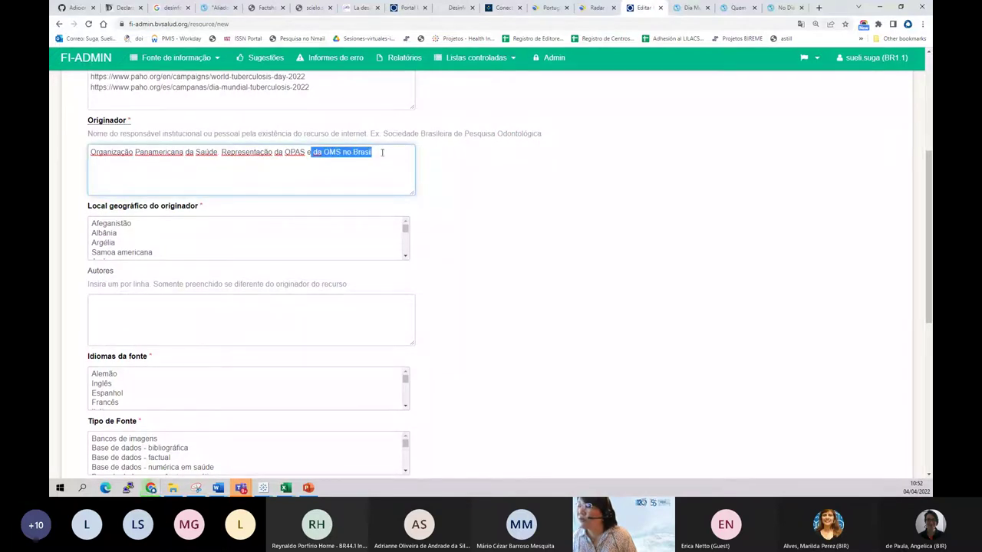
{"action": "left_click", "coordinate": [112, 254]}
{"action": "type", "text": "bra"}
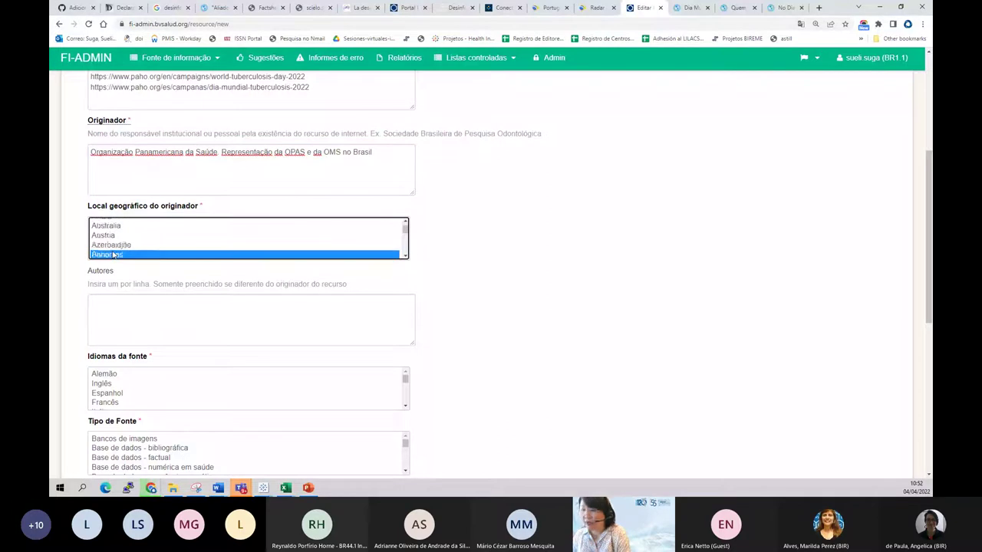
{"action": "left_click", "coordinate": [75, 267]}
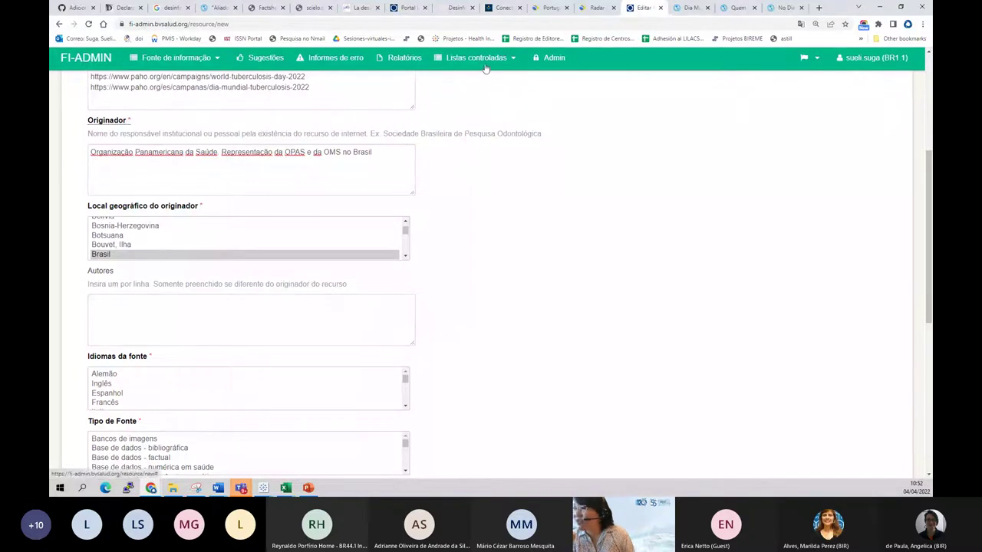
Step: Switch the tuberculosis campaign page to its Spanish version and examine which responsible office its footer names
{"action": "left_click", "coordinate": [690, 10]}
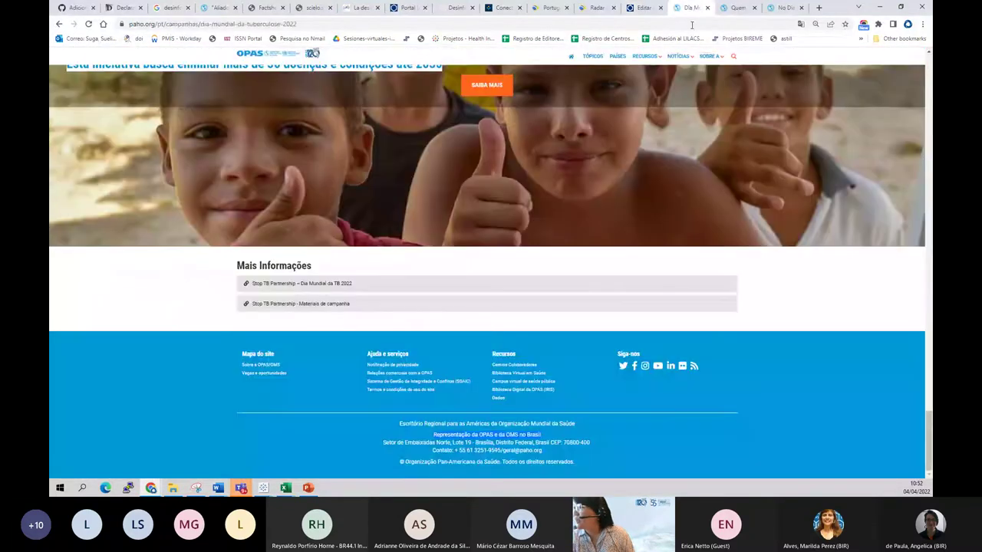
{"action": "scroll", "coordinate": [640, 146], "scroll_direction": "up", "scroll_amount": 20}
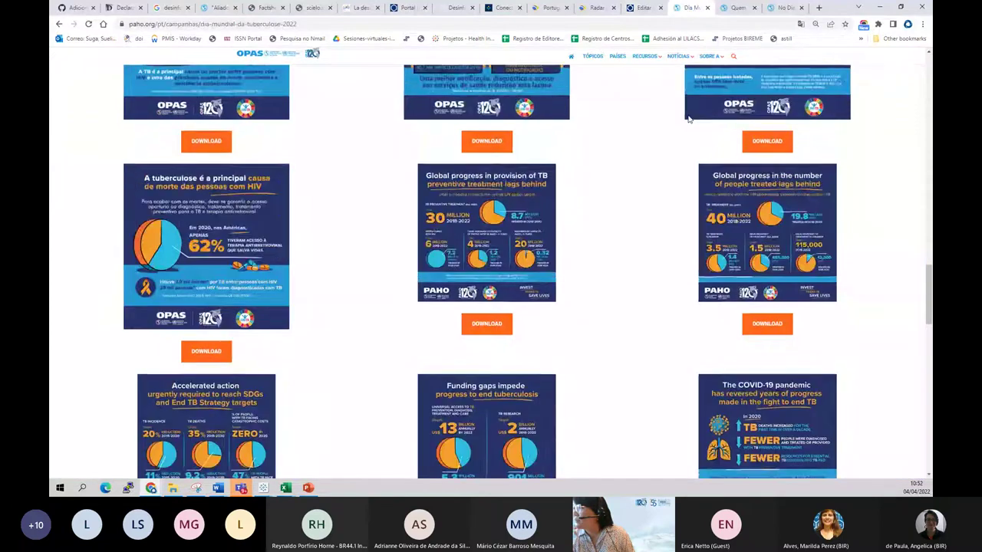
{"action": "scroll", "coordinate": [690, 115], "scroll_direction": "up", "scroll_amount": 15}
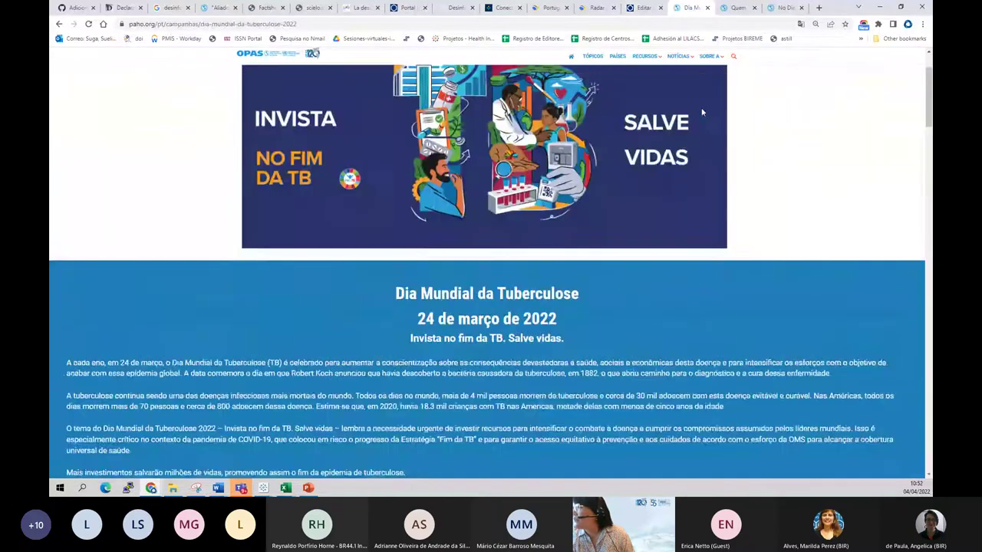
{"action": "scroll", "coordinate": [700, 109], "scroll_direction": "up", "scroll_amount": 2}
{"action": "left_click", "coordinate": [706, 53]}
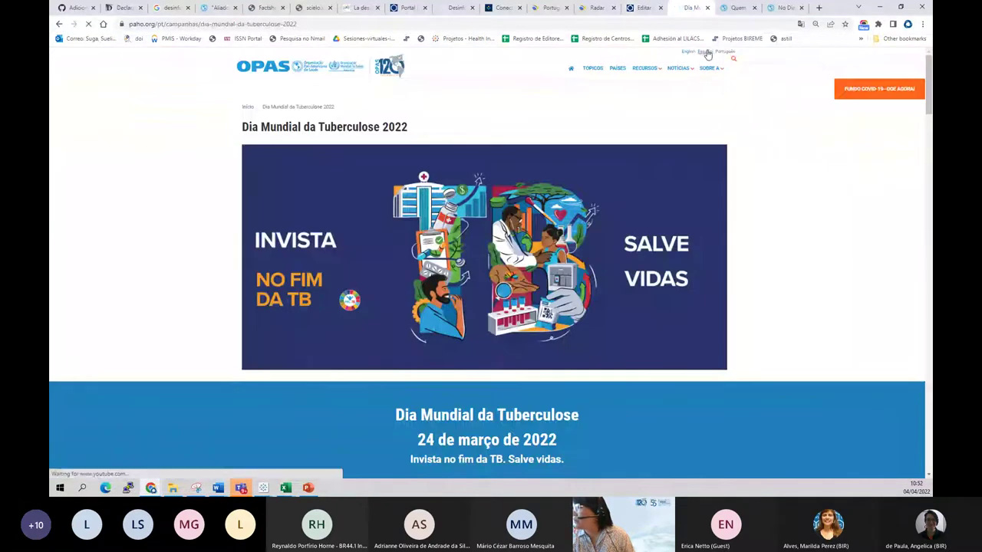
{"action": "scroll", "coordinate": [707, 55], "scroll_direction": "down", "scroll_amount": 3}
{"action": "scroll", "coordinate": [707, 55], "scroll_direction": "down", "scroll_amount": 15}
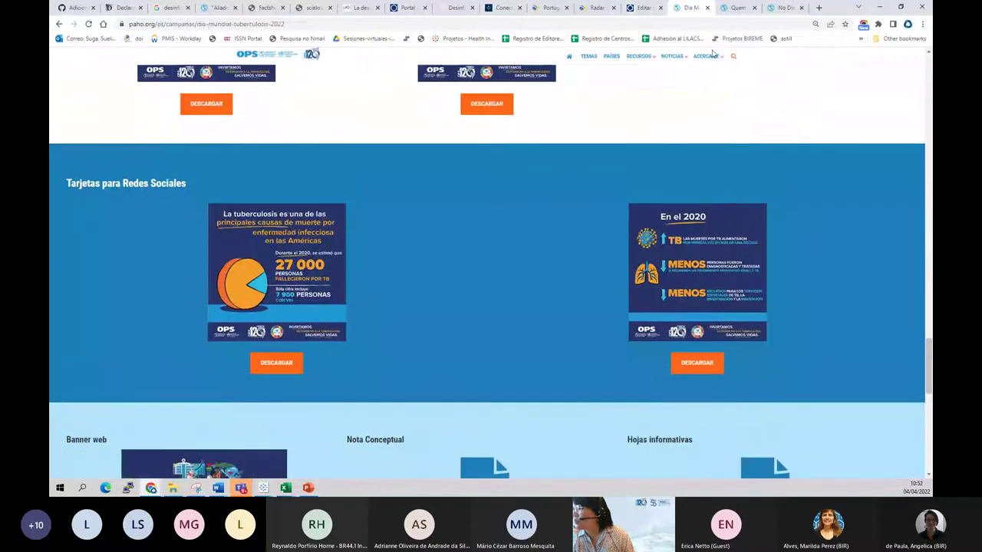
{"action": "scroll", "coordinate": [712, 53], "scroll_direction": "down", "scroll_amount": 8}
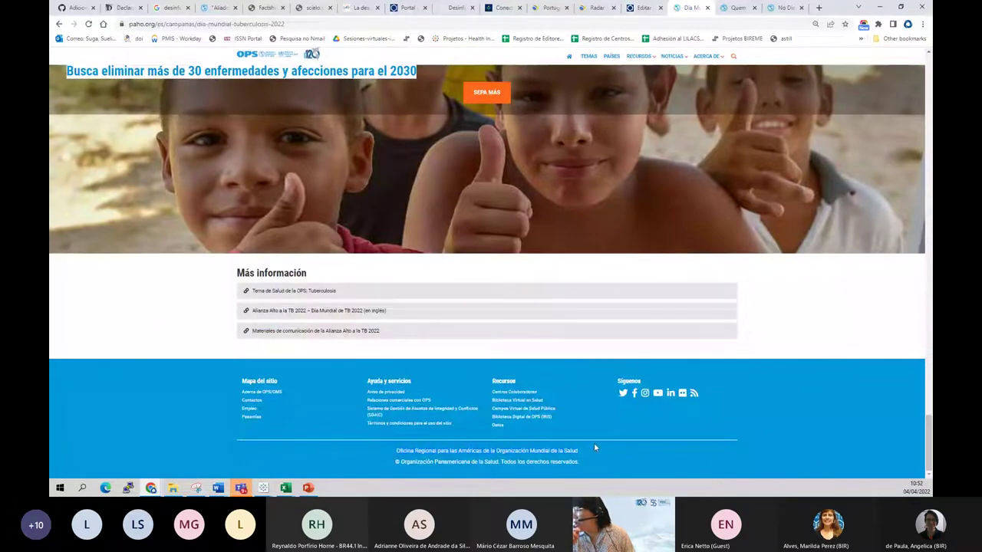
{"action": "scroll", "coordinate": [591, 429], "scroll_direction": "up", "scroll_amount": 10}
{"action": "scroll", "coordinate": [576, 313], "scroll_direction": "up", "scroll_amount": 10}
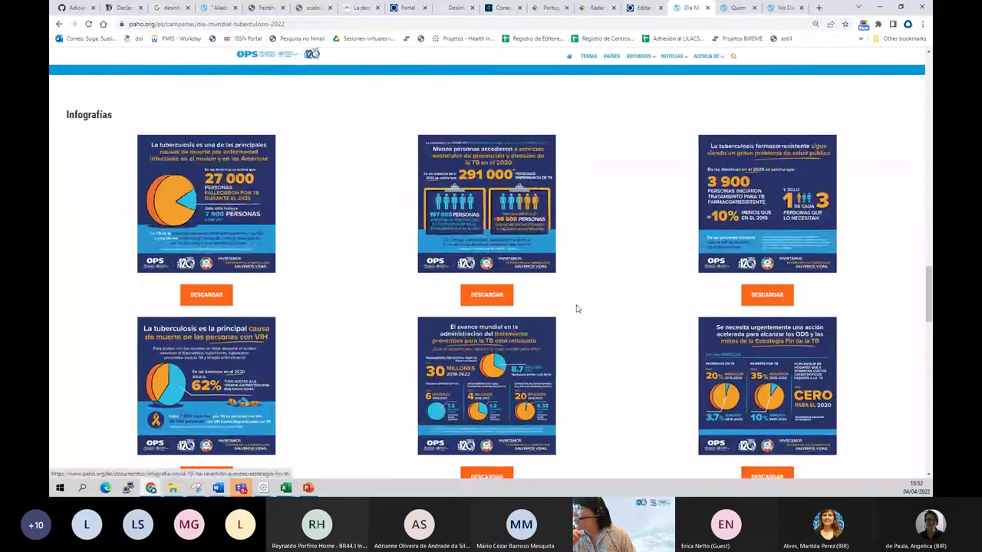
{"action": "scroll", "coordinate": [598, 305], "scroll_direction": "up", "scroll_amount": 10}
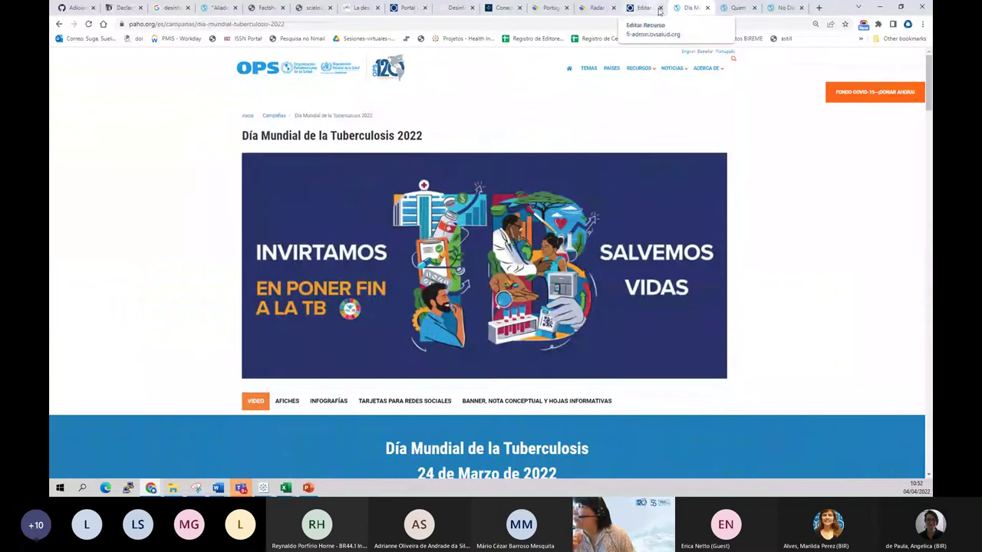
{"action": "scroll", "coordinate": [615, 151], "scroll_direction": "down", "scroll_amount": 15}
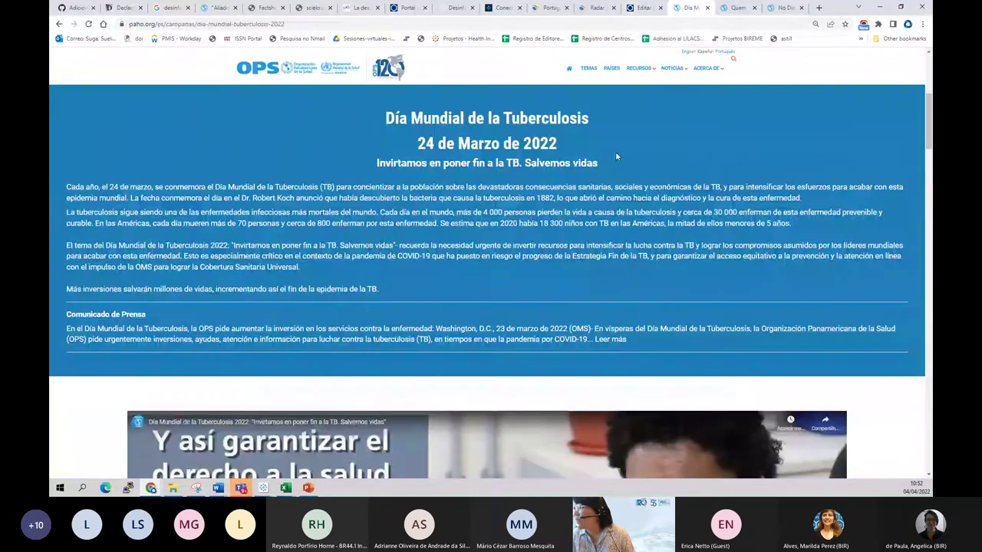
{"action": "scroll", "coordinate": [606, 156], "scroll_direction": "down", "scroll_amount": 6}
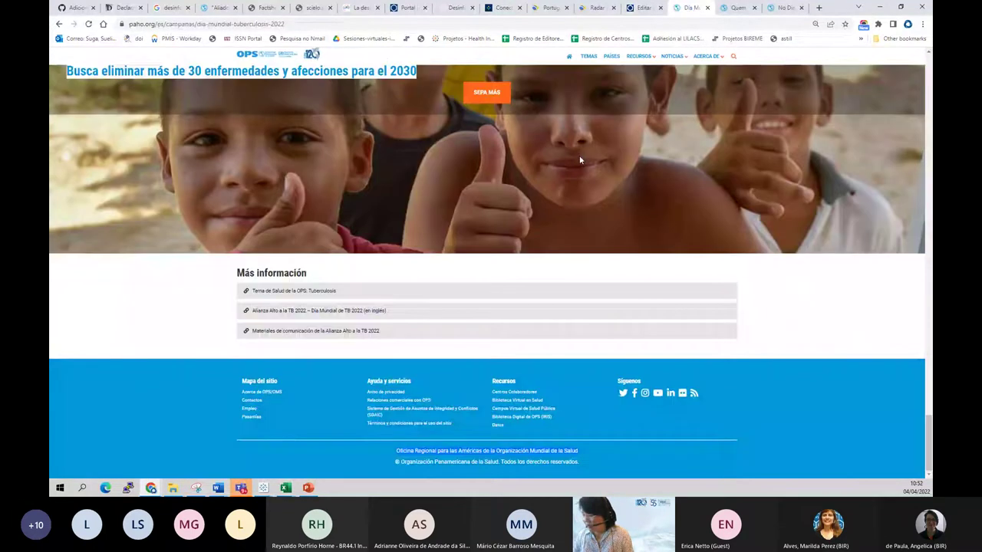
{"action": "key", "text": "ctrl+plus"}
{"action": "key", "text": "ctrl+plus"}
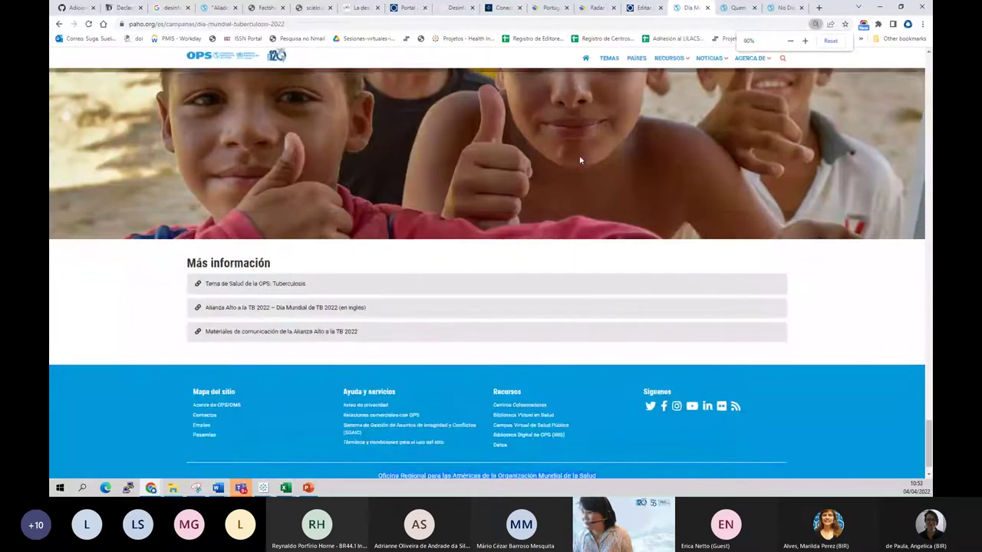
{"action": "scroll", "coordinate": [592, 162], "scroll_direction": "down", "scroll_amount": 1}
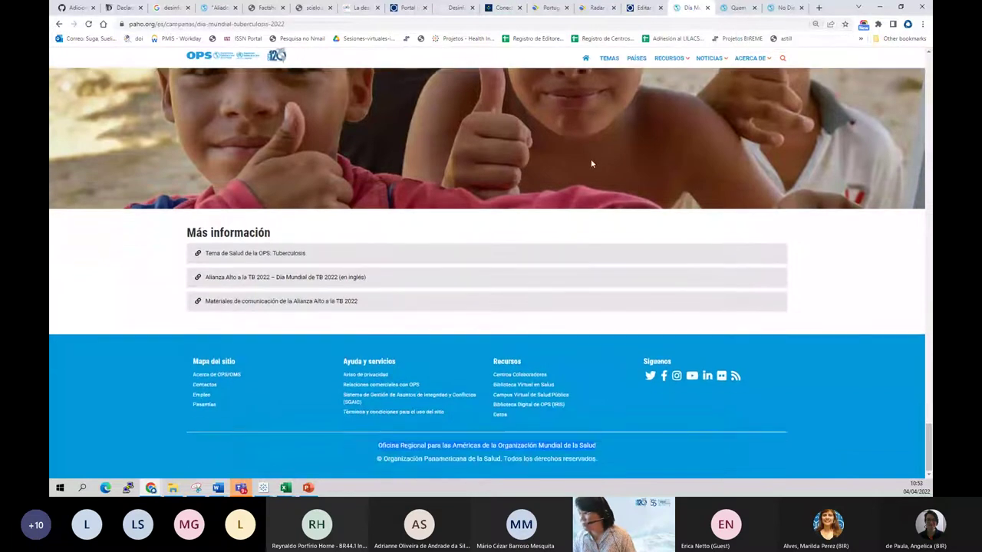
Step: Return to the FI-Admin resource form and select Inglês, Espanhol and Português as the source languages
{"action": "left_click", "coordinate": [636, 11]}
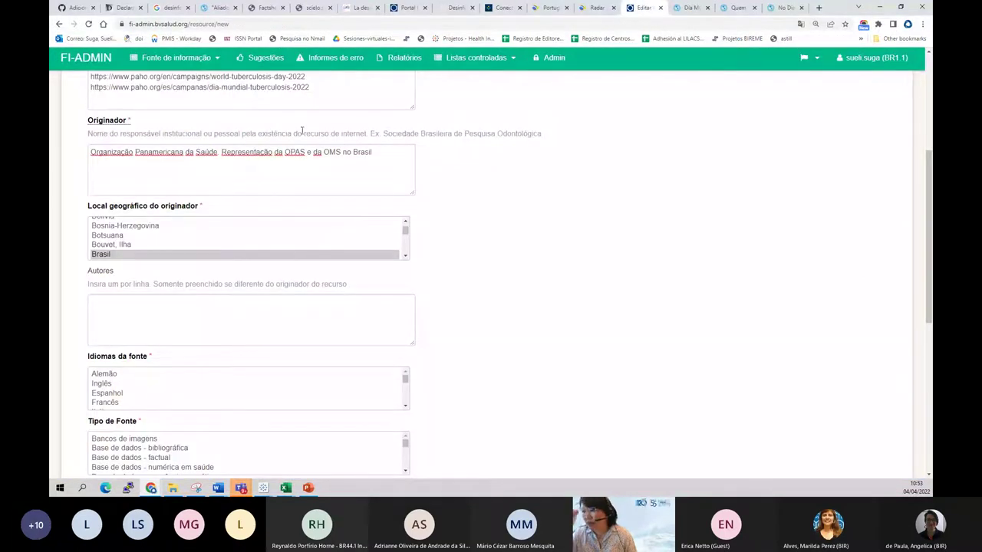
{"action": "scroll", "coordinate": [333, 214], "scroll_direction": "up", "scroll_amount": 3}
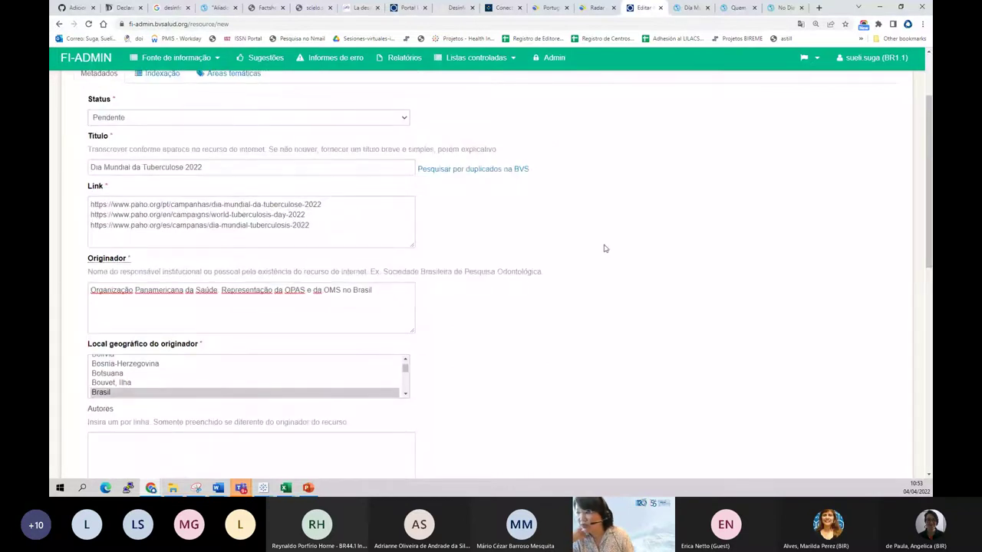
{"action": "scroll", "coordinate": [603, 248], "scroll_direction": "down", "scroll_amount": 3}
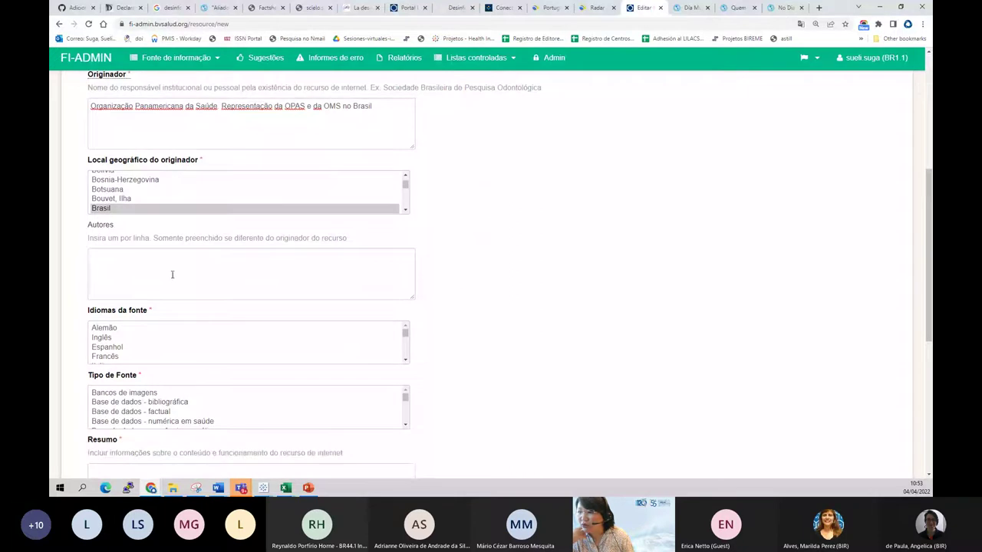
{"action": "scroll", "coordinate": [312, 285], "scroll_direction": "down", "scroll_amount": 1}
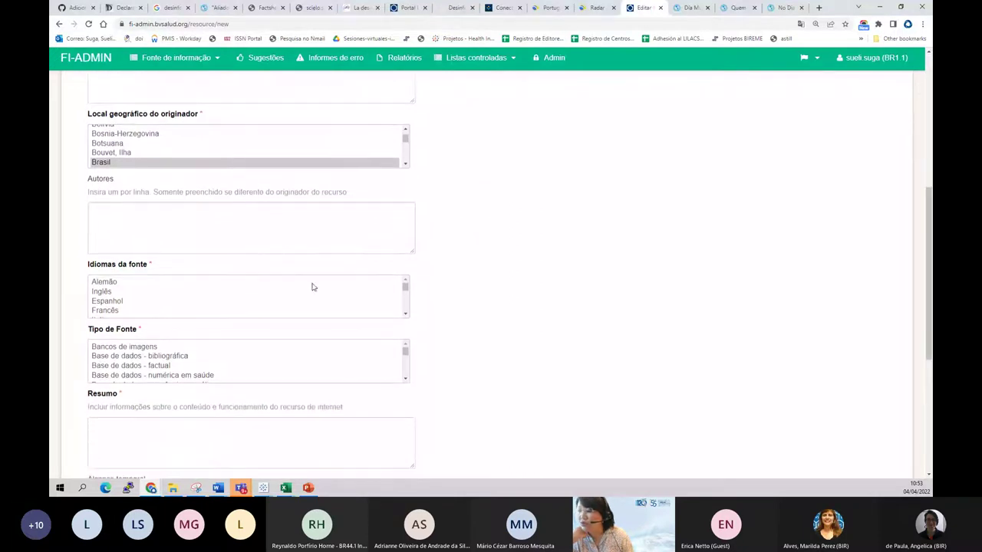
{"action": "left_click", "coordinate": [109, 293]}
{"action": "left_click", "coordinate": [109, 301], "text": "ctrl"}
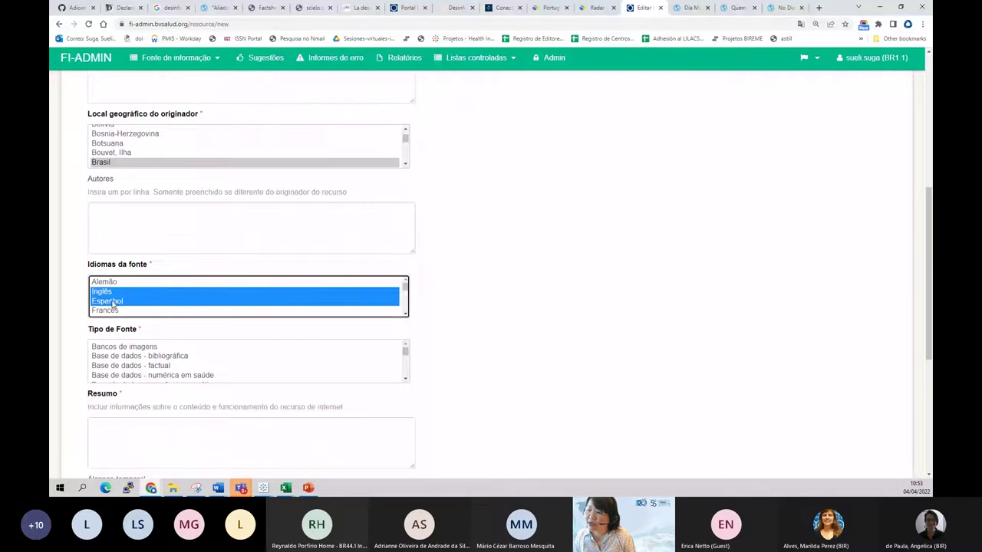
{"action": "scroll", "coordinate": [130, 306], "scroll_direction": "up", "scroll_amount": 1}
{"action": "scroll", "coordinate": [130, 307], "scroll_direction": "down", "scroll_amount": 2}
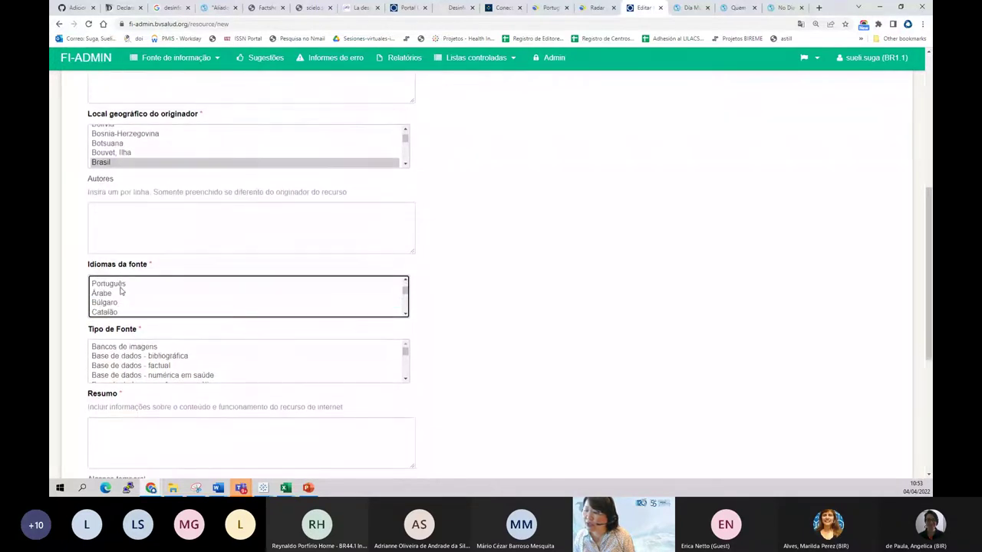
{"action": "left_click", "coordinate": [115, 284], "text": "ctrl"}
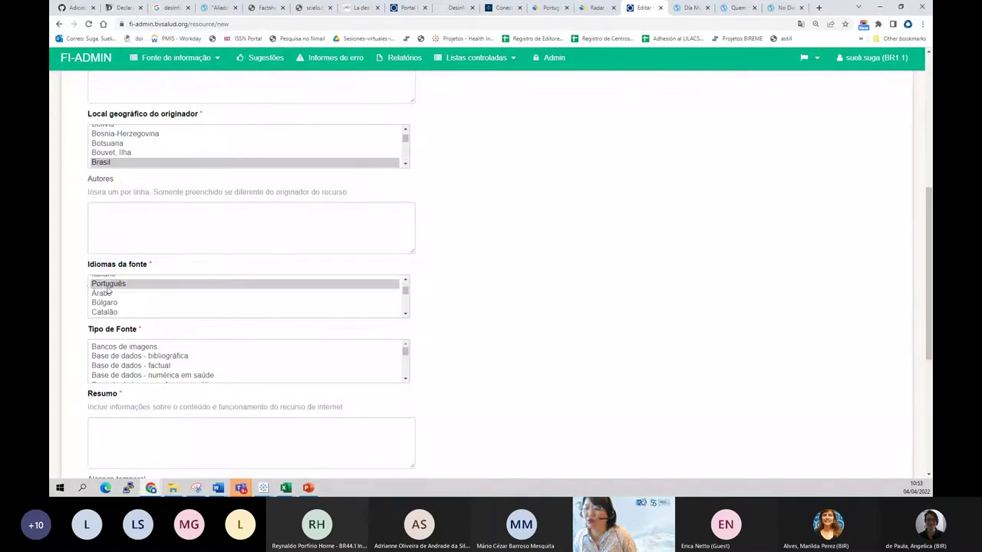
{"action": "scroll", "coordinate": [109, 292], "scroll_direction": "down", "scroll_amount": 2}
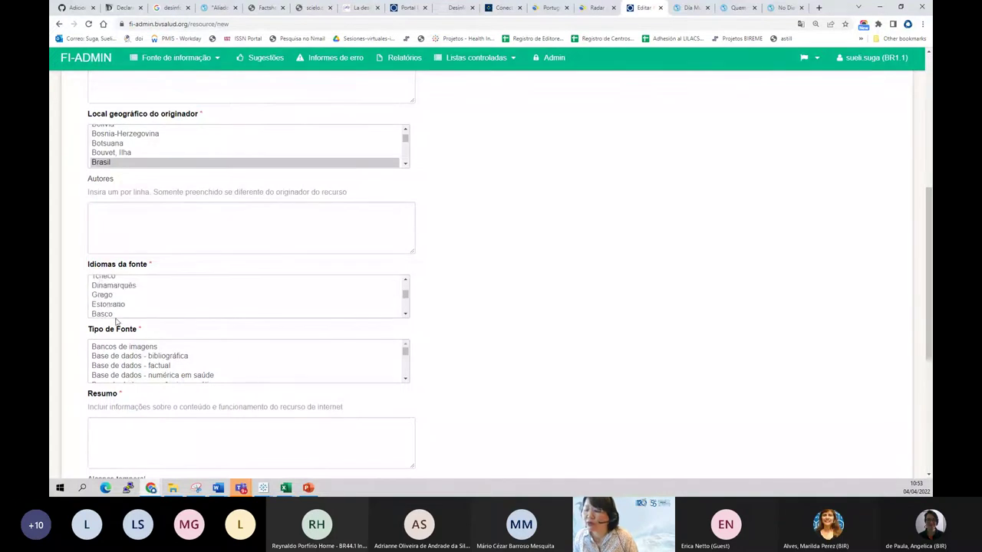
Step: Go through the available source types and set the resource's source type to Hotsite
{"action": "left_click", "coordinate": [131, 357]}
{"action": "key", "text": "Down"}
{"action": "key", "text": "Down"}
{"action": "key", "text": "Down"}
{"action": "key", "text": "Down"}
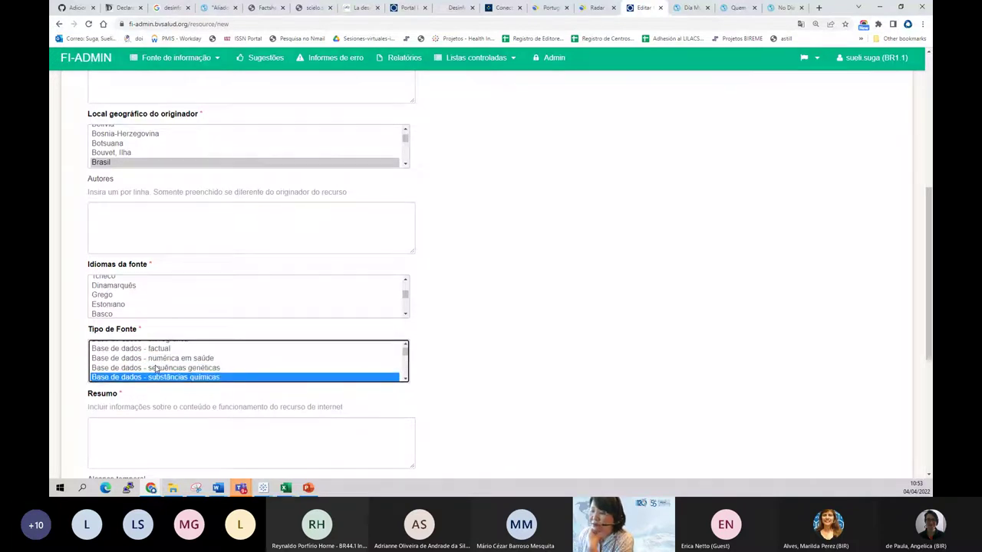
{"action": "key", "text": "Down"}
{"action": "key", "text": "Down"}
{"action": "key", "text": "Down"}
{"action": "key", "text": "Down"}
{"action": "key", "text": "Down"}
{"action": "key", "text": "Down"}
{"action": "key", "text": "Down"}
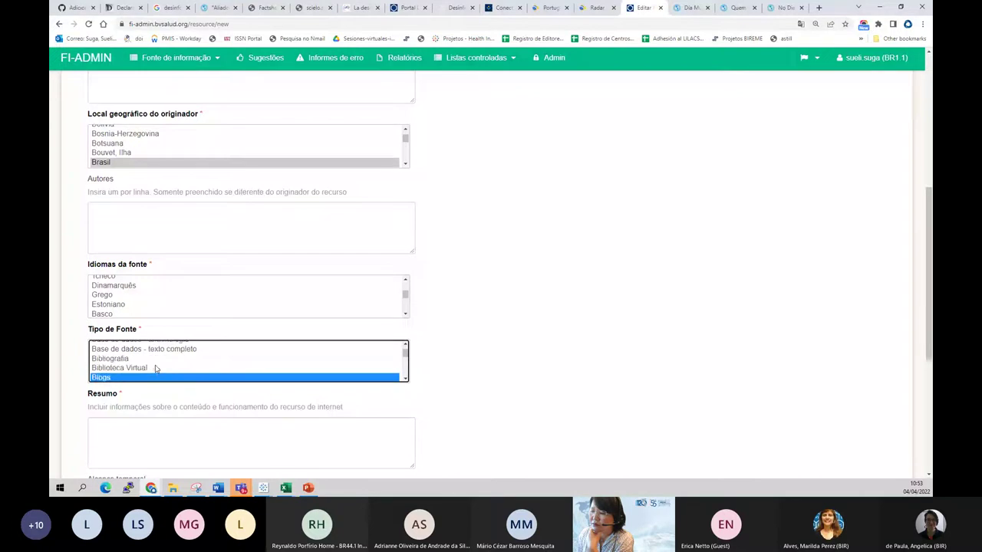
{"action": "key", "text": "Down"}
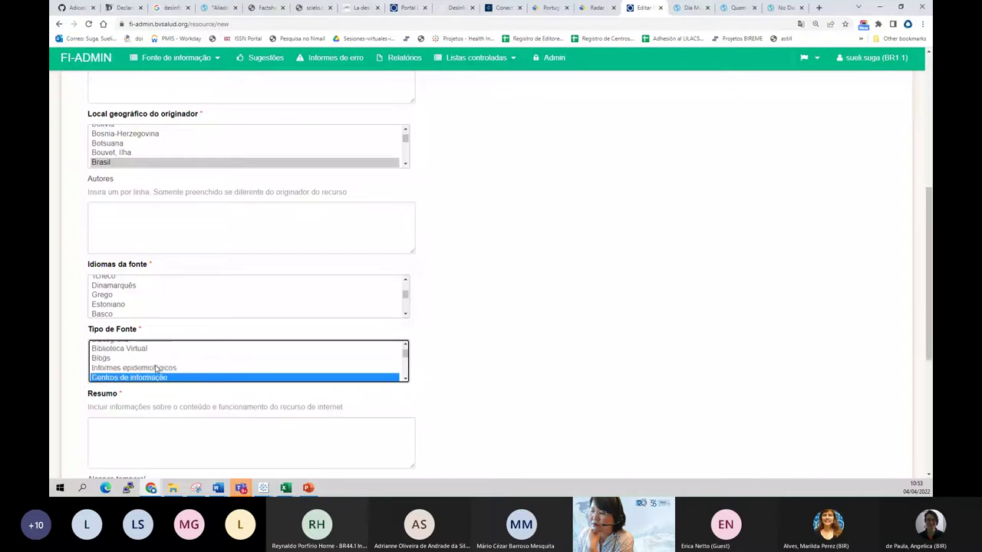
{"action": "key", "text": "Down"}
{"action": "key", "text": "Down"}
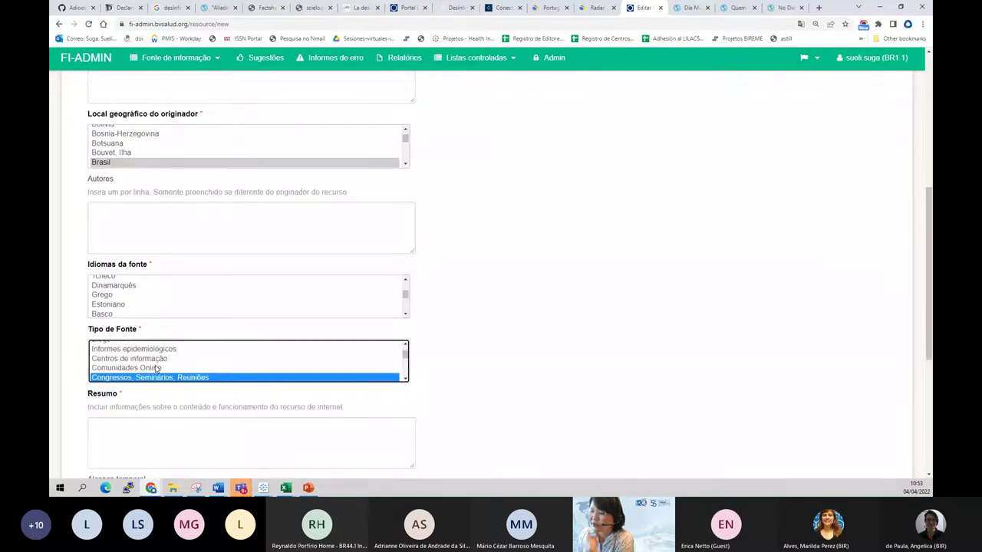
{"action": "key", "text": "ctrl+plus"}
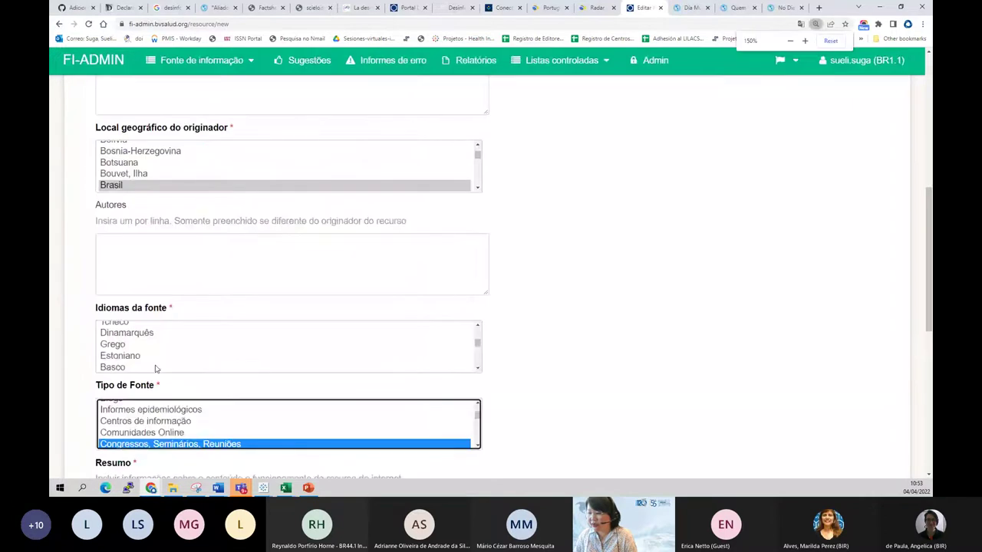
{"action": "scroll", "coordinate": [189, 360], "scroll_direction": "down", "scroll_amount": 2}
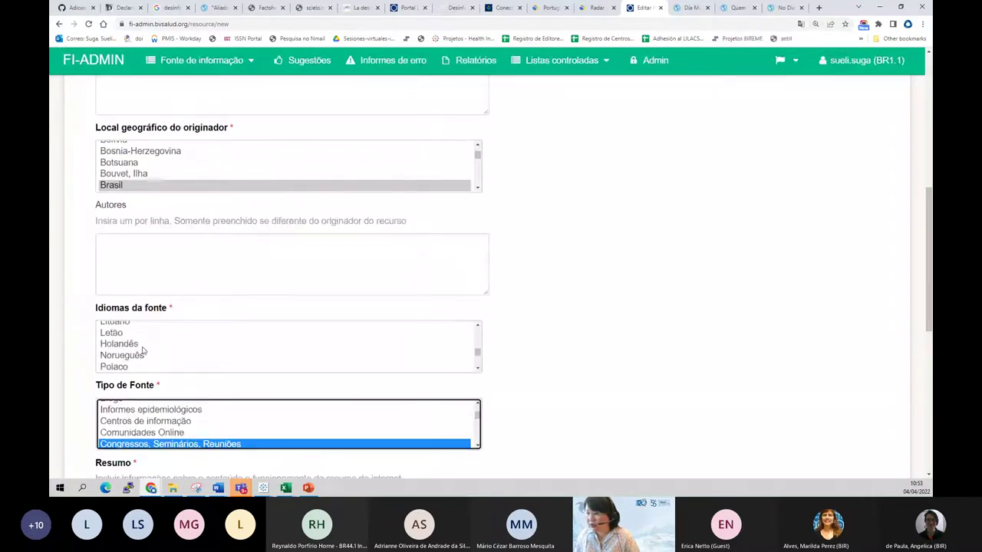
{"action": "scroll", "coordinate": [75, 343], "scroll_direction": "down", "scroll_amount": 2}
{"action": "key", "text": "Down"}
{"action": "key", "text": "Down"}
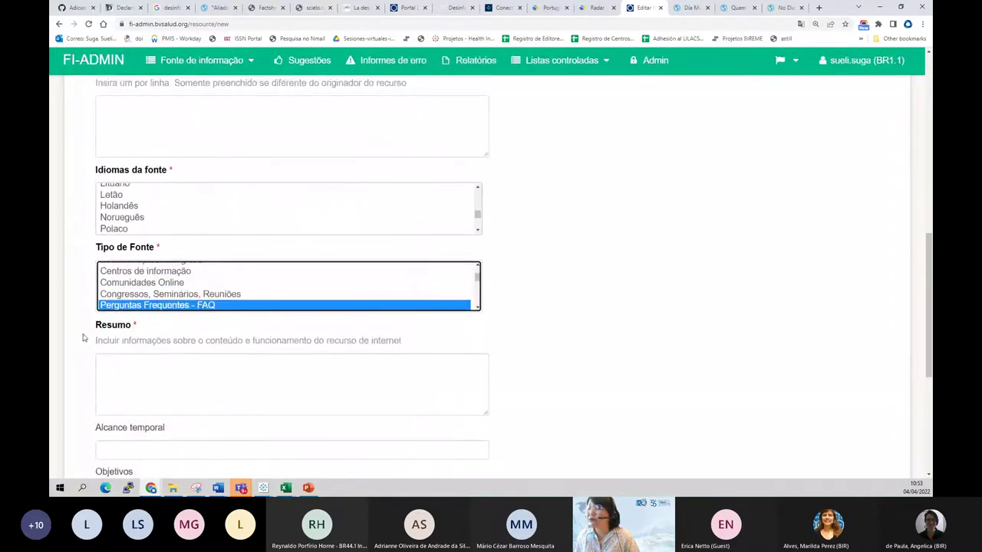
{"action": "key", "text": "Down"}
{"action": "key", "text": "Down"}
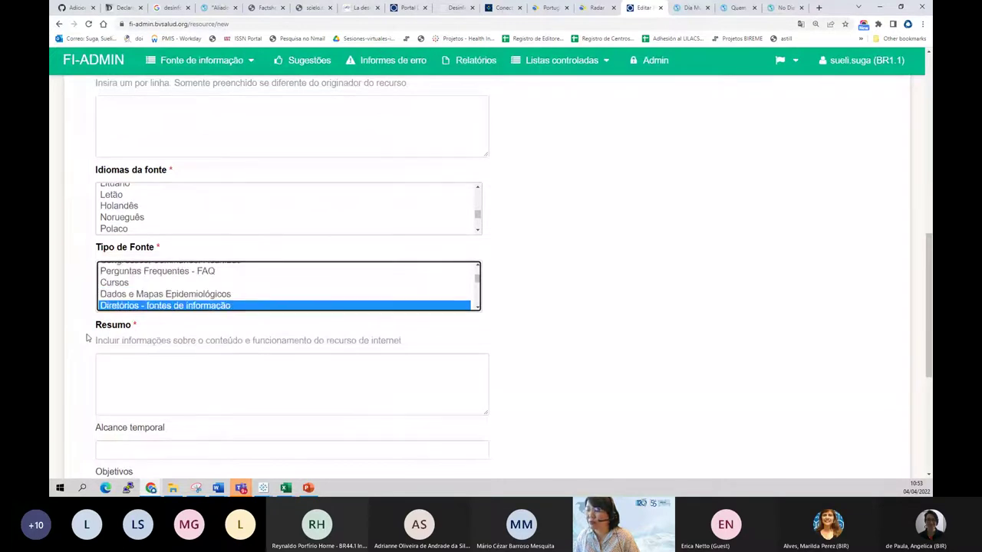
{"action": "key", "text": "Down"}
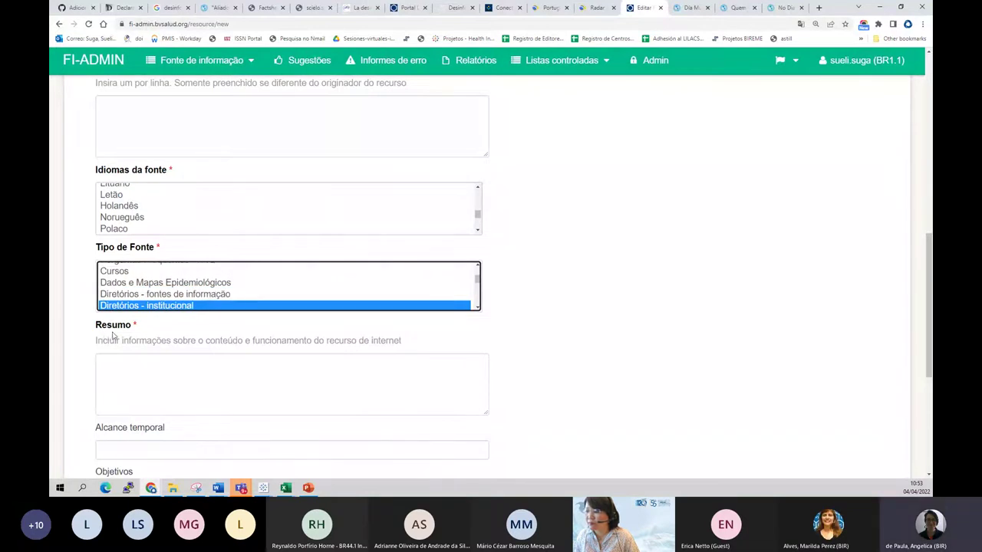
{"action": "key", "text": "Down"}
{"action": "key", "text": "Down"}
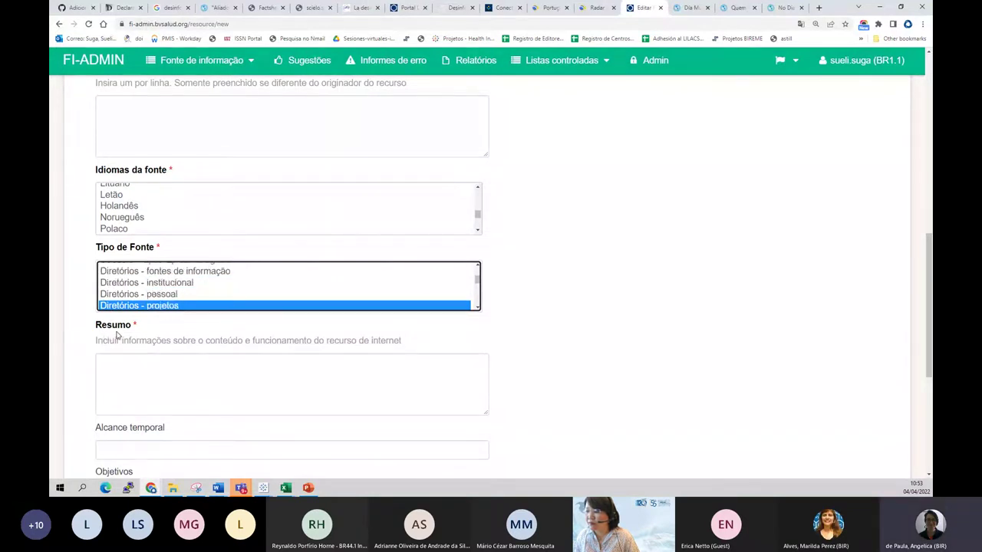
{"action": "key", "text": "Down"}
{"action": "key", "text": "Down"}
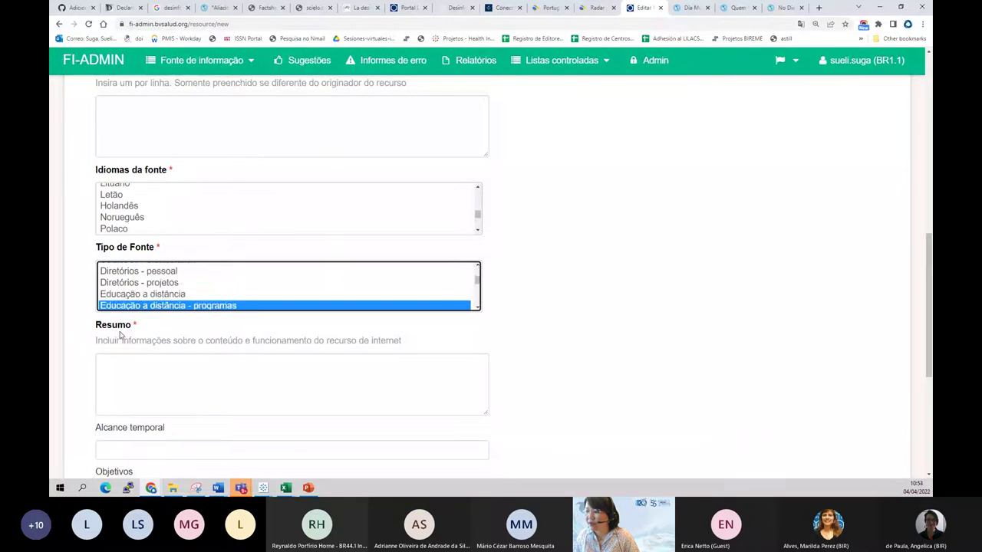
{"action": "key", "text": "Down"}
{"action": "key", "text": "Down"}
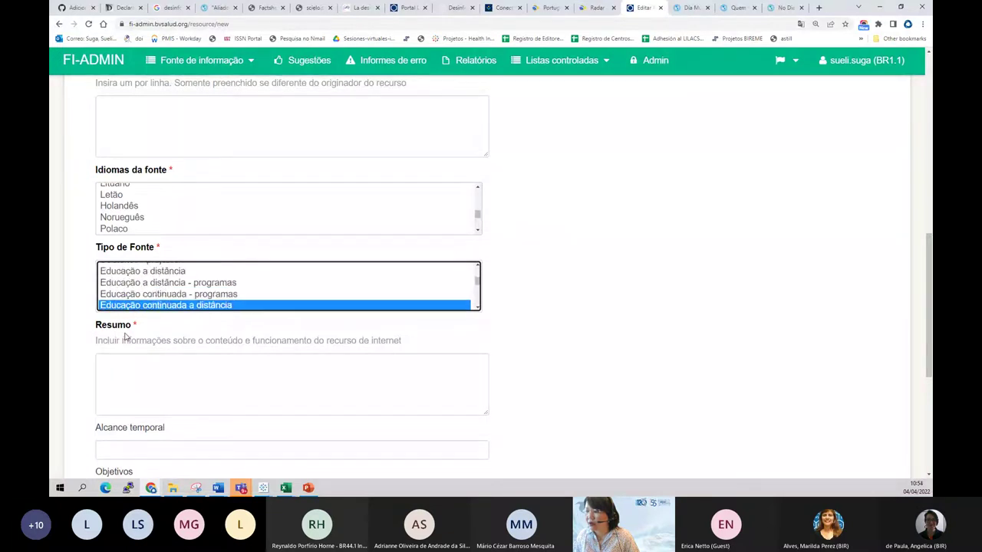
{"action": "key", "text": "Down"}
{"action": "key", "text": "Down"}
{"action": "key", "text": "Down"}
{"action": "key", "text": "Down"}
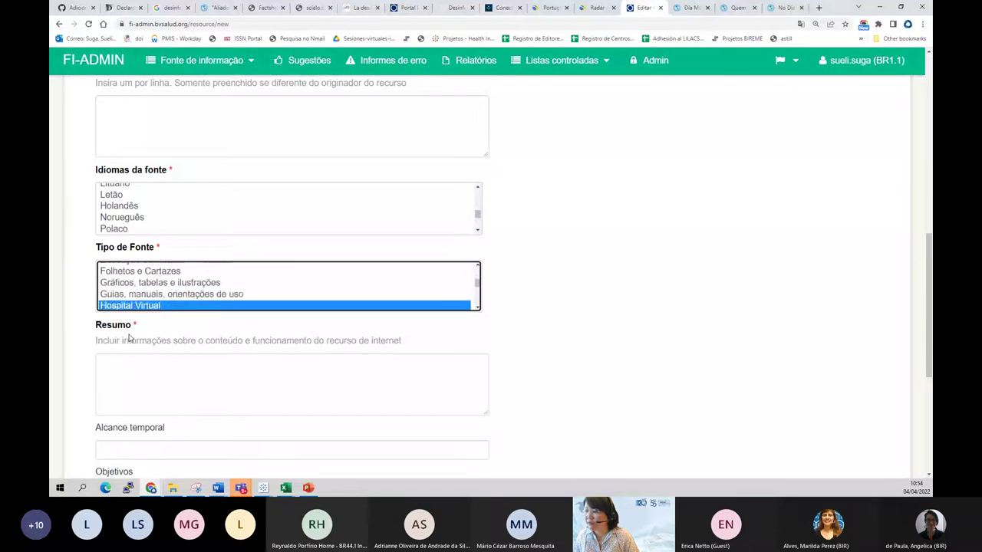
{"action": "key", "text": "Down"}
{"action": "key", "text": "Down"}
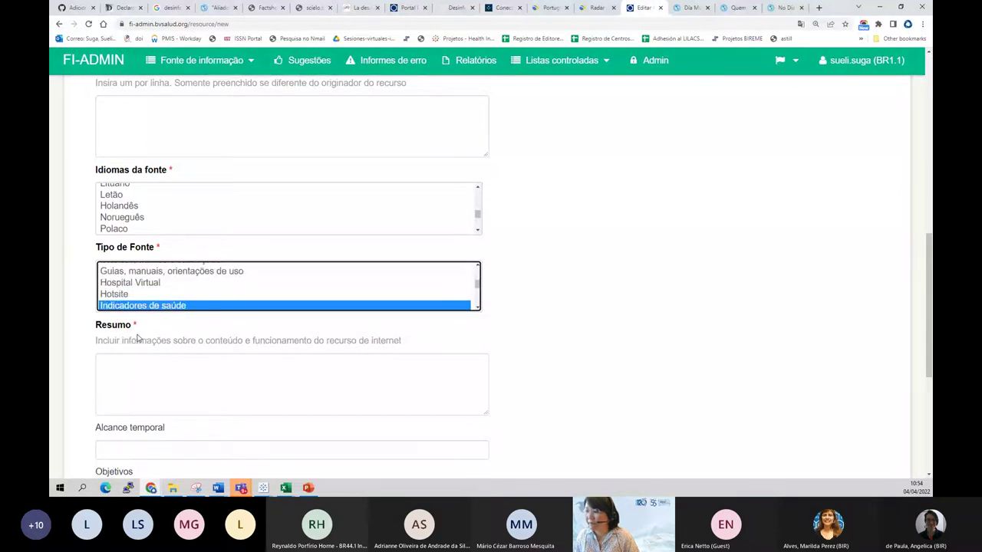
{"action": "key", "text": "Up"}
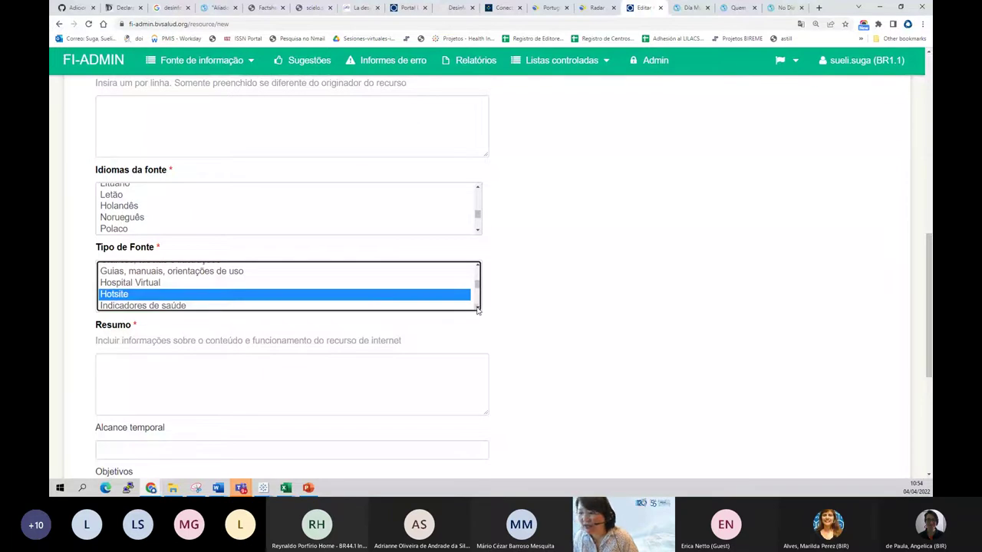
Step: Examine the source types listed after Hotsite, from Indicadores de saúde to the Publicações eletrônicas options
{"action": "left_click", "coordinate": [477, 308]}
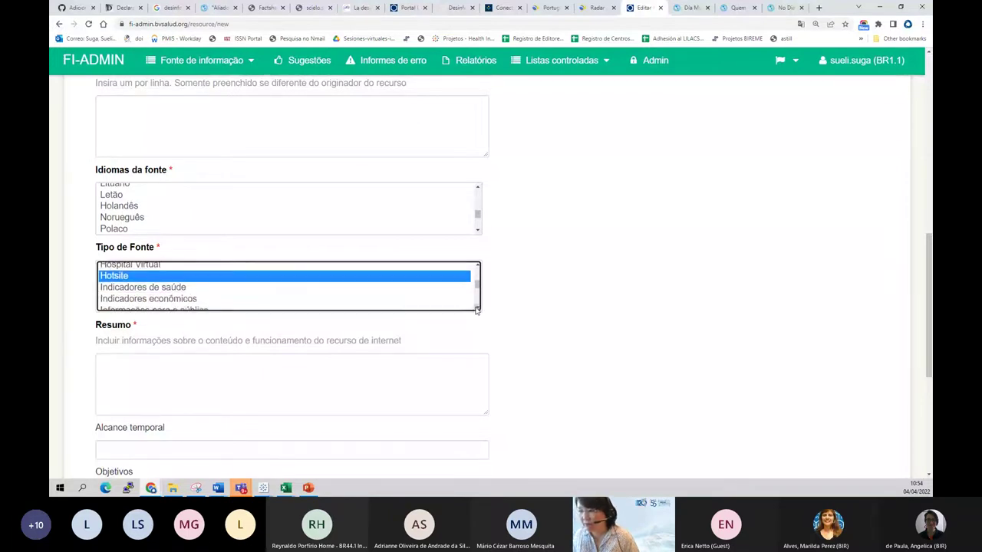
{"action": "left_click", "coordinate": [477, 308]}
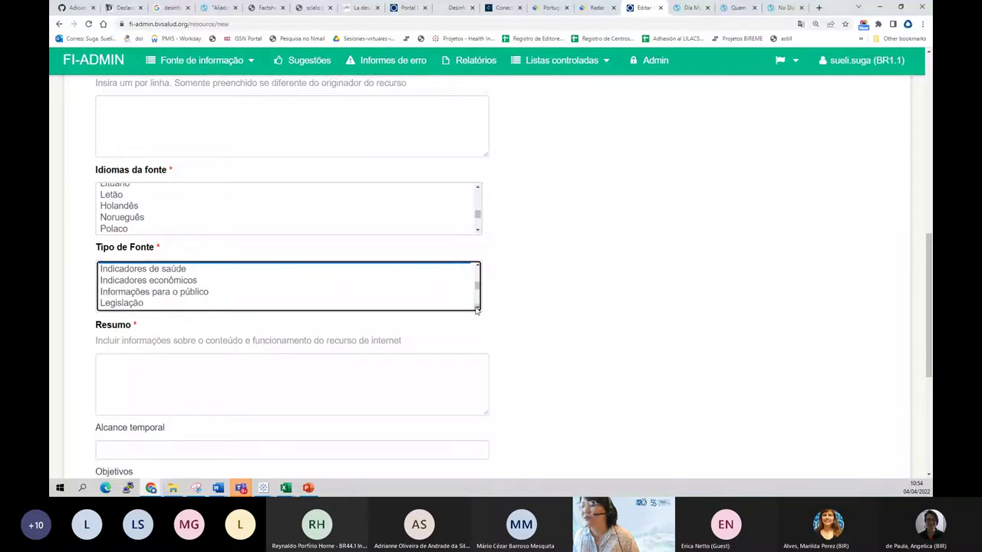
{"action": "left_click", "coordinate": [477, 309]}
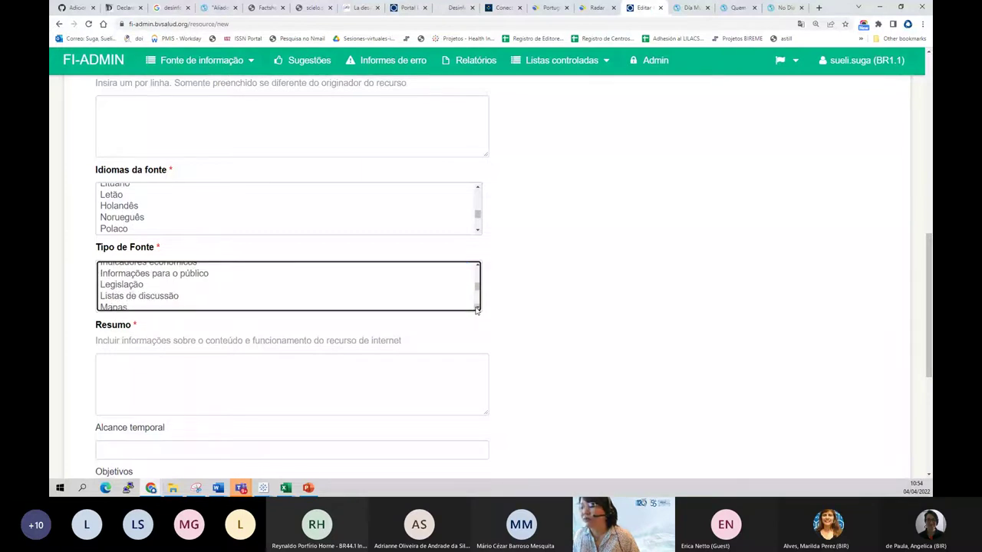
{"action": "left_click", "coordinate": [477, 308]}
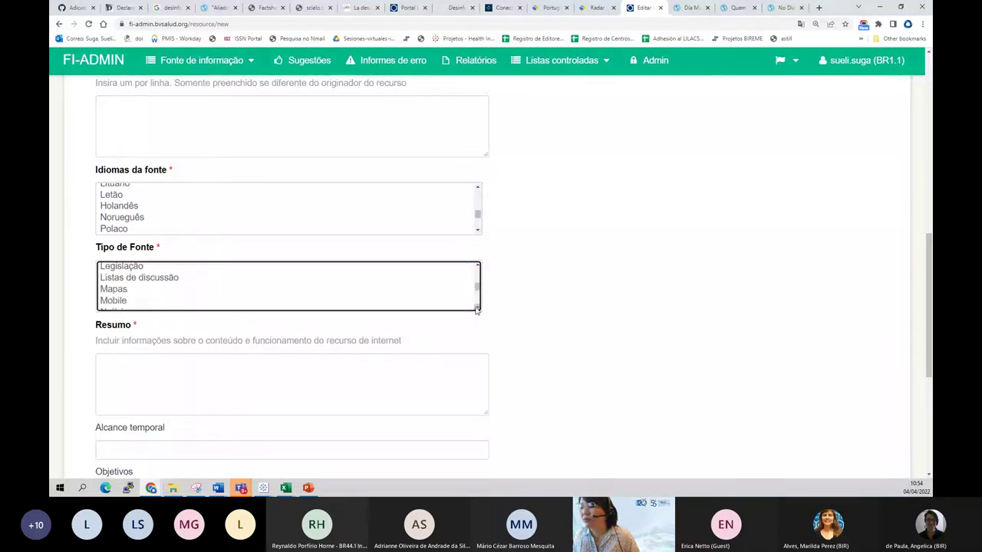
{"action": "left_click", "coordinate": [477, 308]}
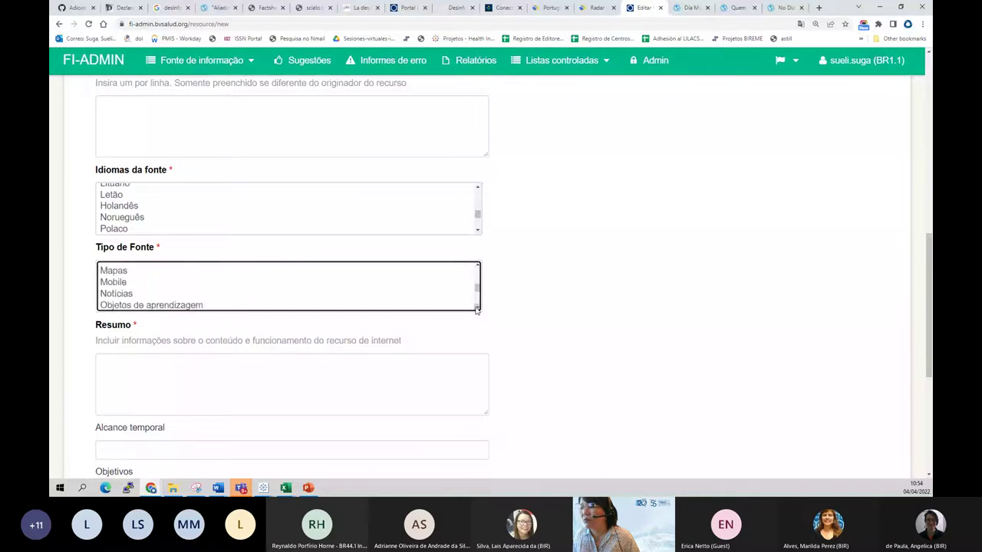
{"action": "left_click", "coordinate": [477, 308]}
{"action": "left_click", "coordinate": [477, 308]}
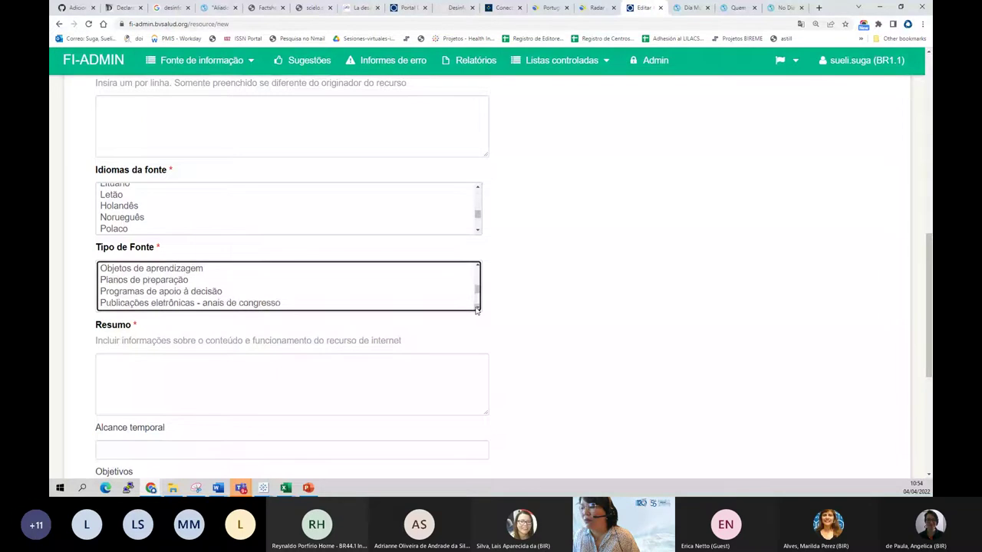
{"action": "left_click", "coordinate": [477, 308]}
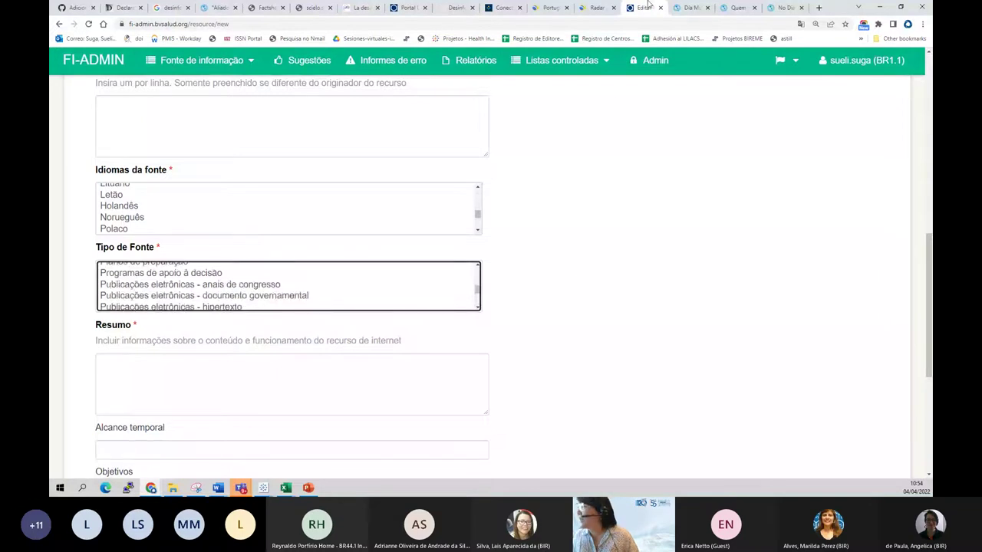
Step: Switch the tuberculosis campaign page to its Portuguese version and examine its title and the introductory text with the campaign date
{"action": "left_click", "coordinate": [684, 9]}
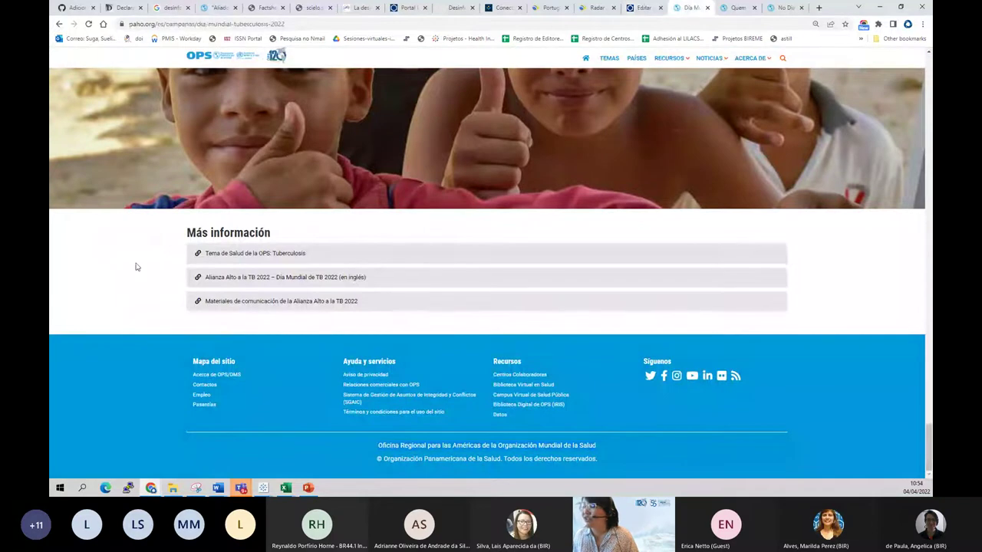
{"action": "scroll", "coordinate": [136, 265], "scroll_direction": "up", "scroll_amount": 15}
{"action": "scroll", "coordinate": [145, 261], "scroll_direction": "up", "scroll_amount": 1}
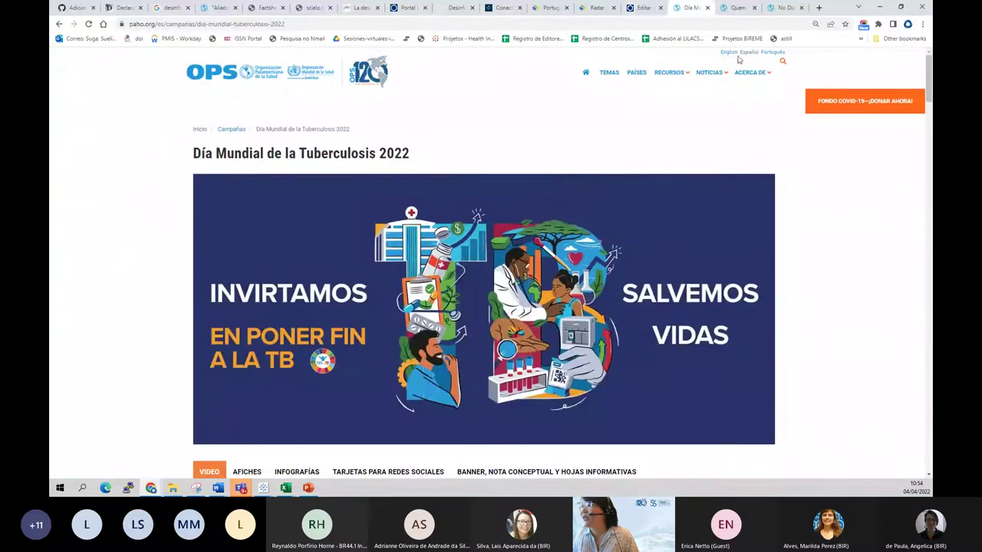
{"action": "left_click", "coordinate": [774, 52]}
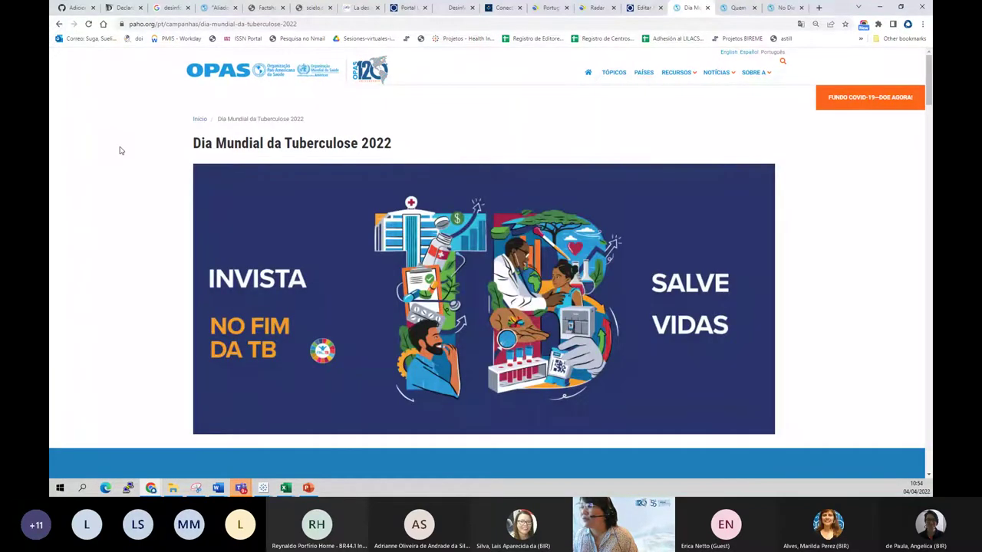
{"action": "left_click_drag", "start_coordinate": [241, 143], "coordinate": [403, 140]}
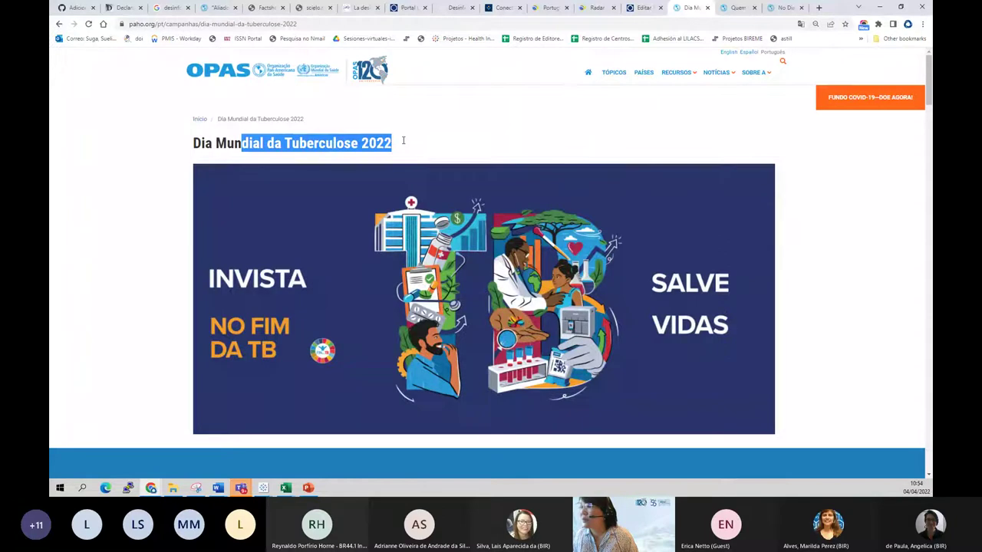
{"action": "left_click", "coordinate": [141, 158]}
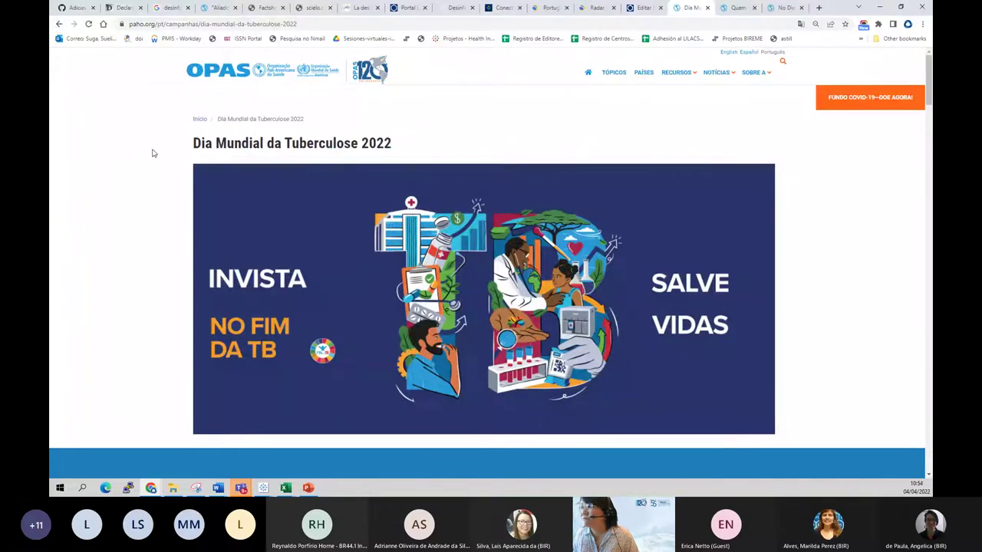
{"action": "scroll", "coordinate": [153, 154], "scroll_direction": "down", "scroll_amount": 5}
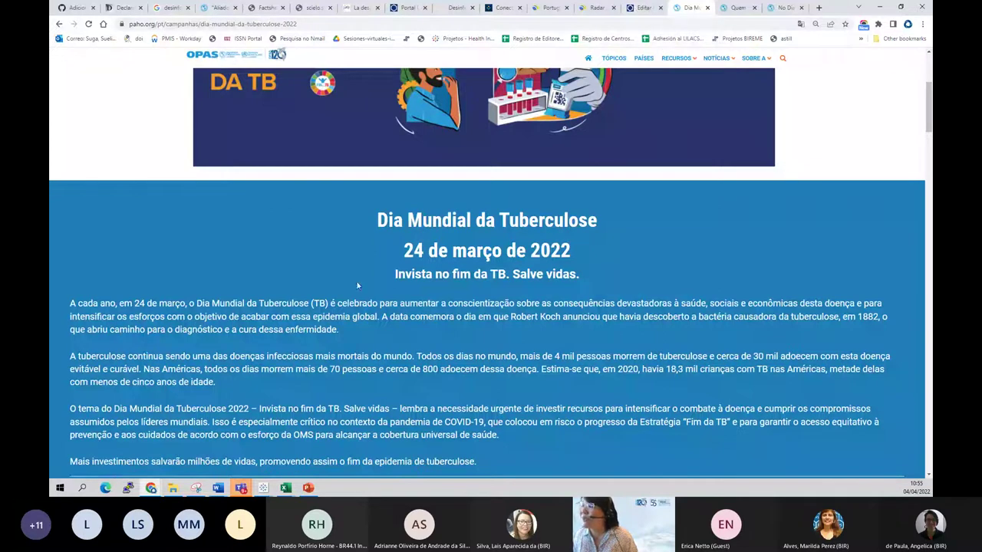
{"action": "left_click_drag", "start_coordinate": [377, 244], "coordinate": [597, 222]}
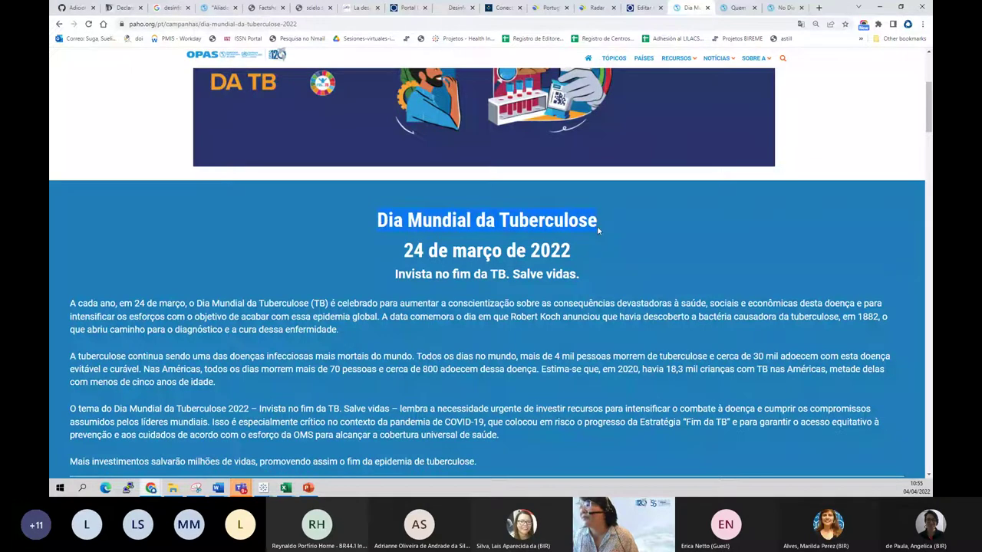
Step: Return to the FI-Admin resource form and examine the remaining source types down to Outros
{"action": "left_click", "coordinate": [643, 8]}
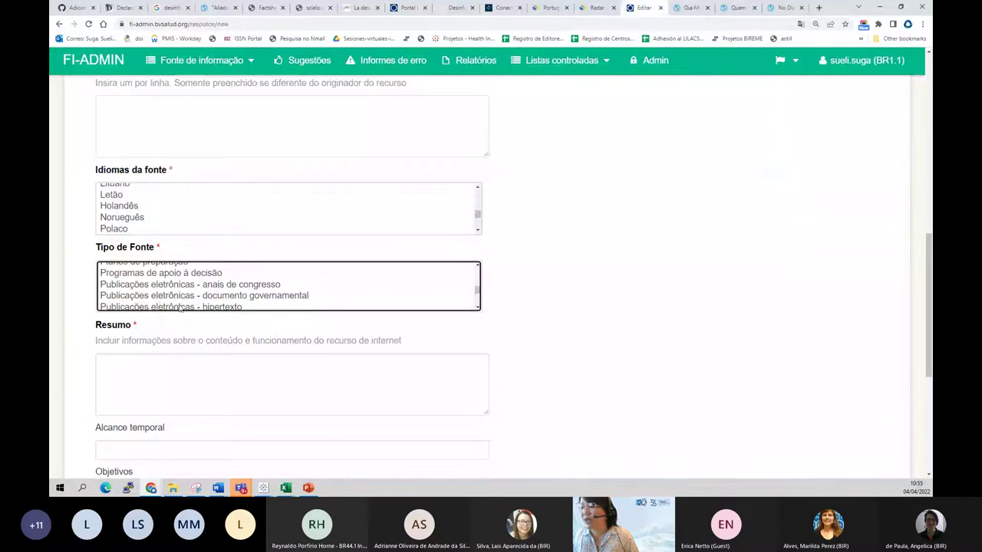
{"action": "left_click", "coordinate": [478, 308]}
{"action": "left_click", "coordinate": [477, 308]}
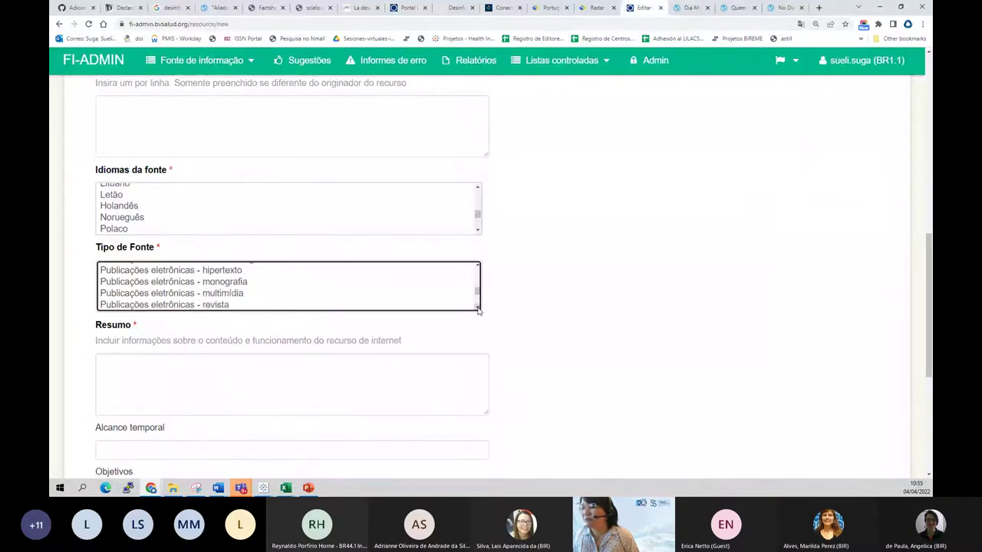
{"action": "left_click", "coordinate": [478, 307]}
{"action": "left_click", "coordinate": [478, 308]}
{"action": "left_click", "coordinate": [477, 308]}
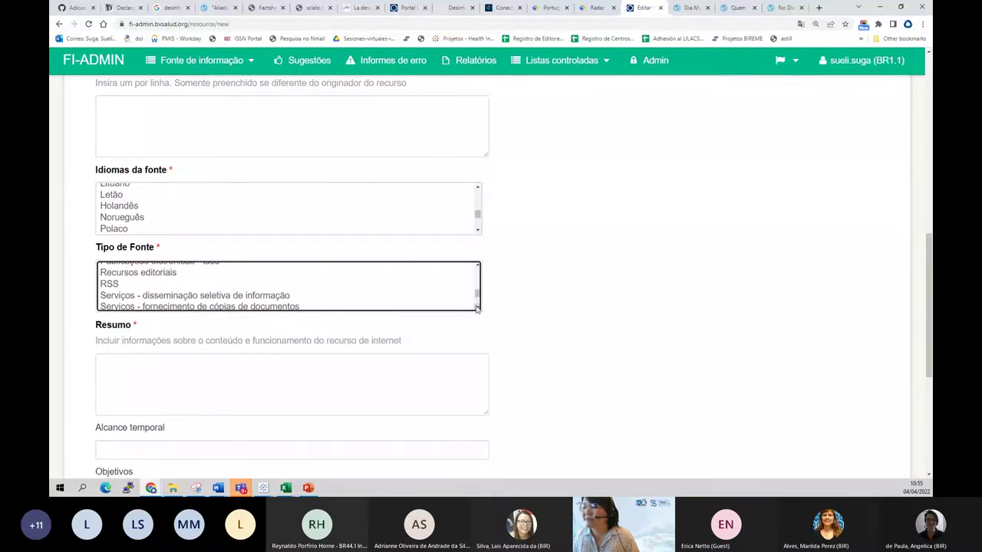
{"action": "left_click", "coordinate": [476, 307]}
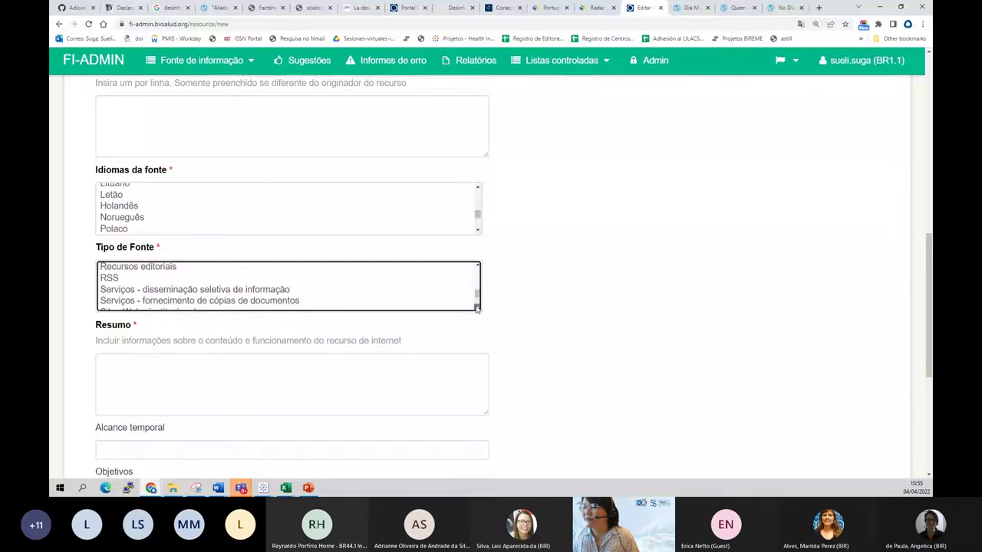
{"action": "left_click", "coordinate": [476, 307]}
{"action": "left_click", "coordinate": [476, 306]}
{"action": "left_click", "coordinate": [477, 307]}
{"action": "left_click", "coordinate": [476, 307]}
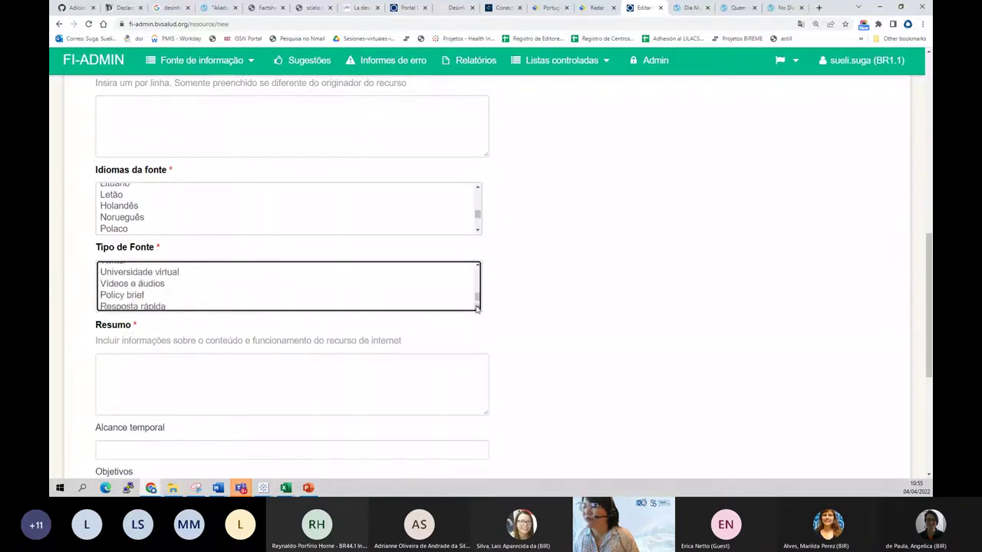
{"action": "left_click", "coordinate": [477, 306]}
{"action": "left_click", "coordinate": [476, 307]}
{"action": "left_click", "coordinate": [476, 306]}
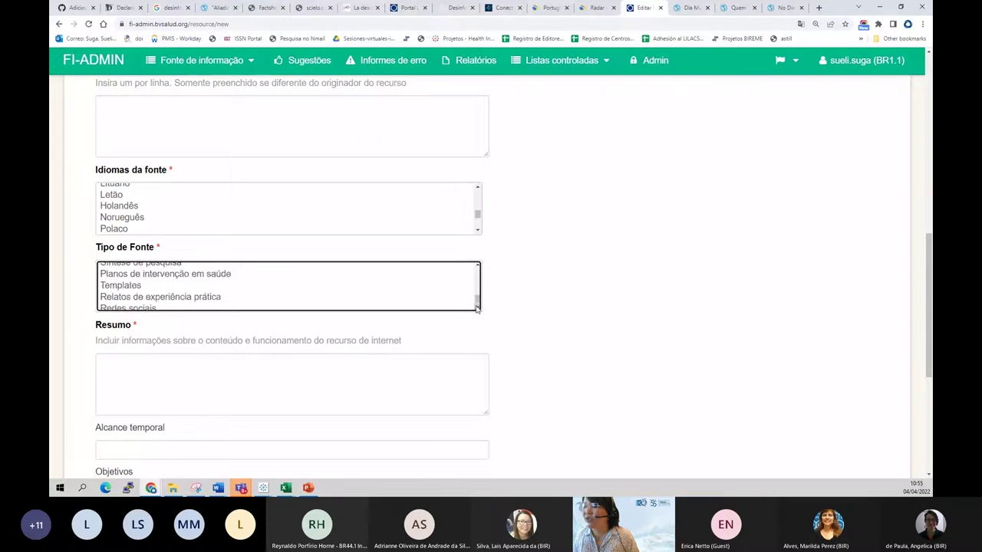
{"action": "left_click", "coordinate": [476, 306]}
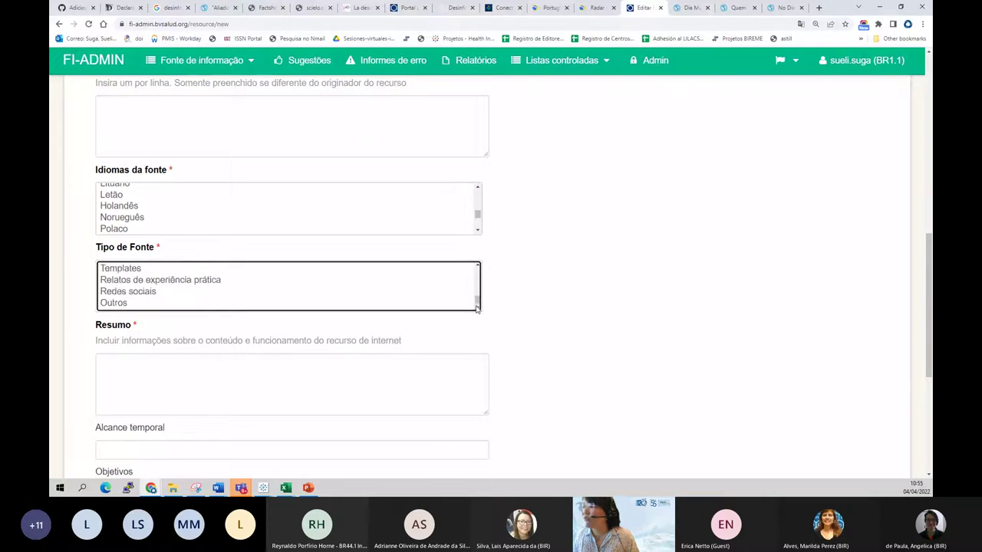
Step: Try Recursos editoriais and Publicações eletrônicas - multimídia as the resource's source type
{"action": "left_click", "coordinate": [477, 266]}
{"action": "left_click", "coordinate": [477, 266]}
{"action": "left_click", "coordinate": [477, 266]}
{"action": "left_click", "coordinate": [477, 267]}
{"action": "left_click", "coordinate": [476, 266]}
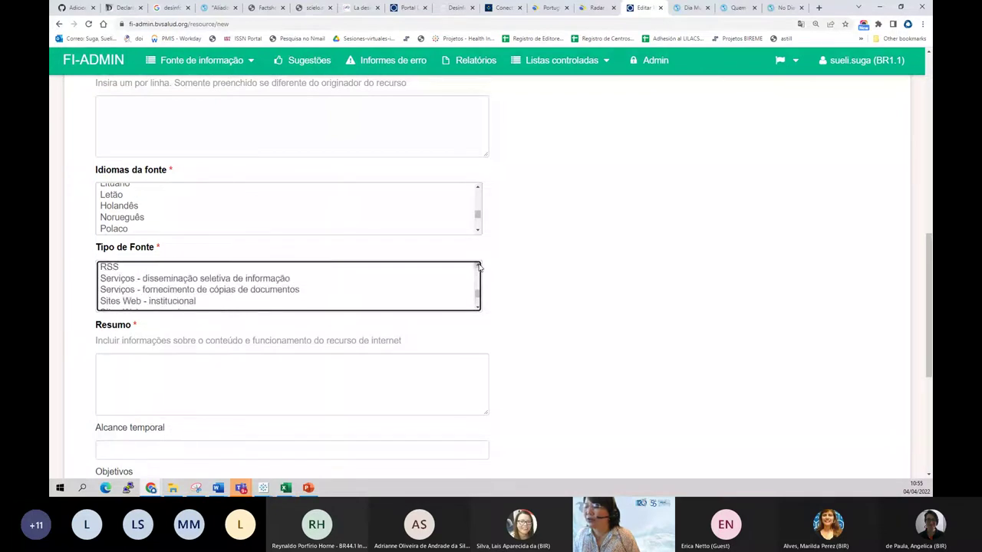
{"action": "left_click", "coordinate": [477, 266]}
{"action": "left_click", "coordinate": [477, 266]}
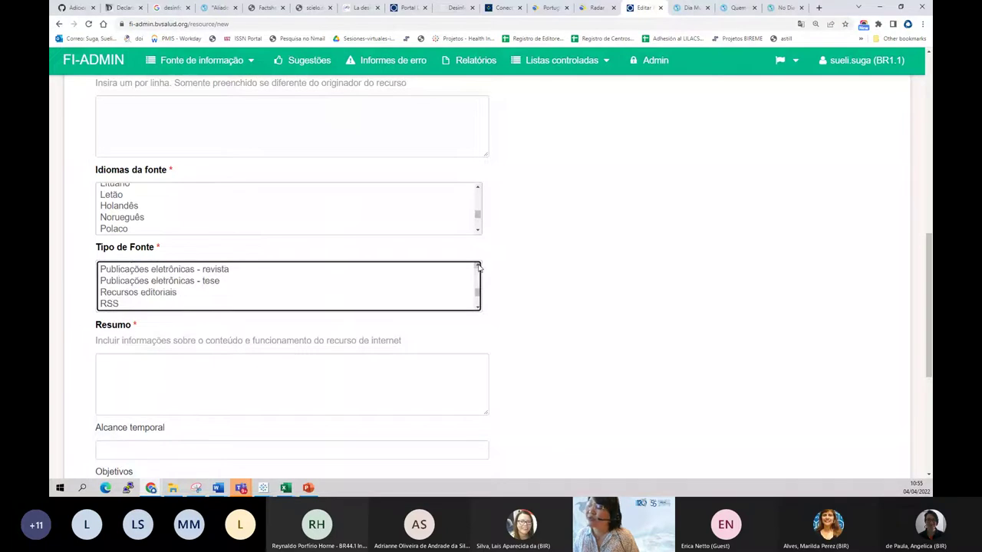
{"action": "left_click", "coordinate": [477, 266]}
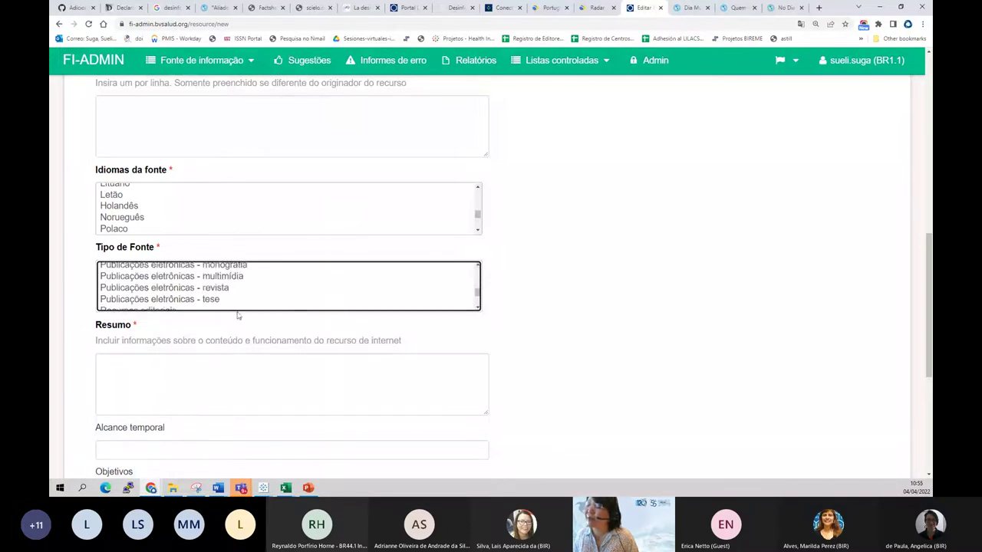
{"action": "left_click", "coordinate": [186, 309]}
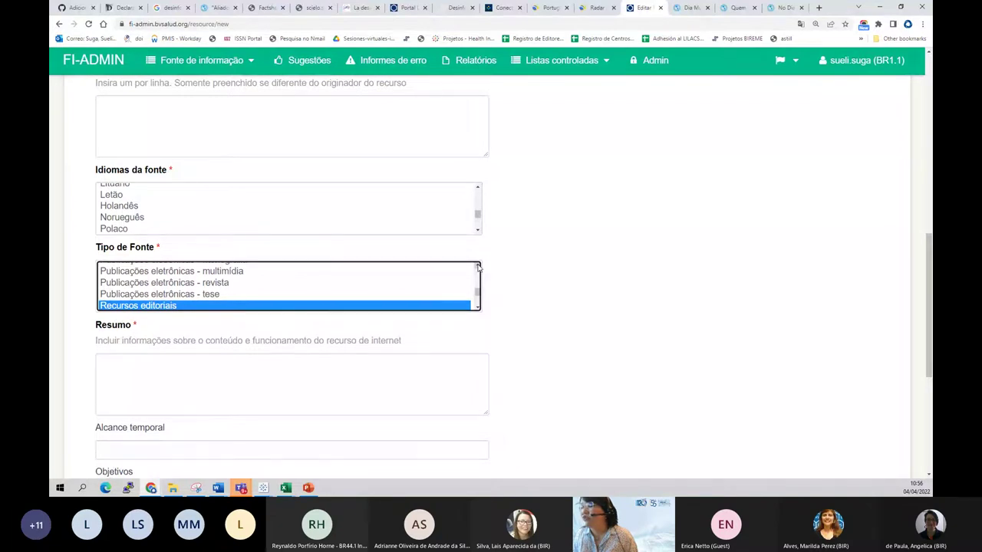
{"action": "left_click", "coordinate": [175, 273]}
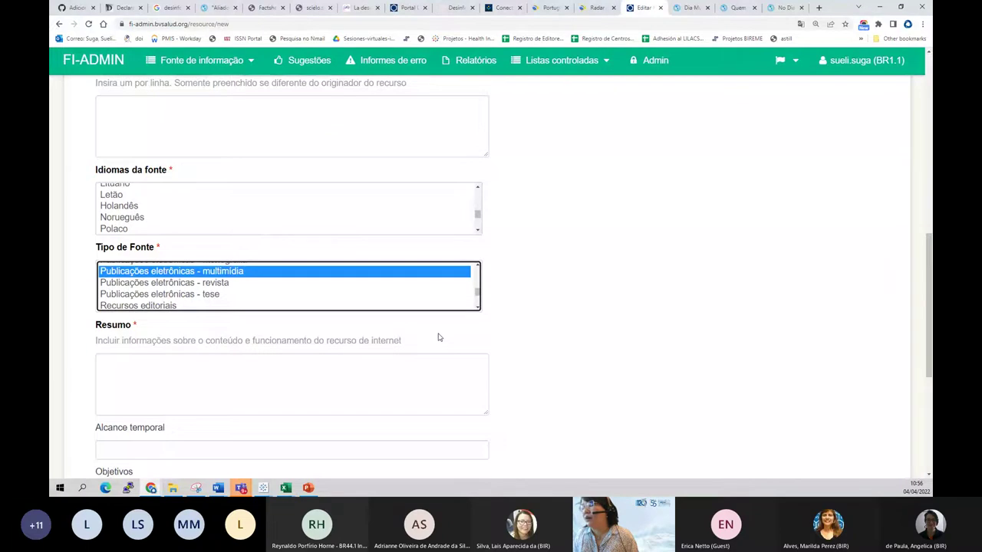
Step: Set the resource's source type back to Hotsite
{"action": "left_click", "coordinate": [477, 266]}
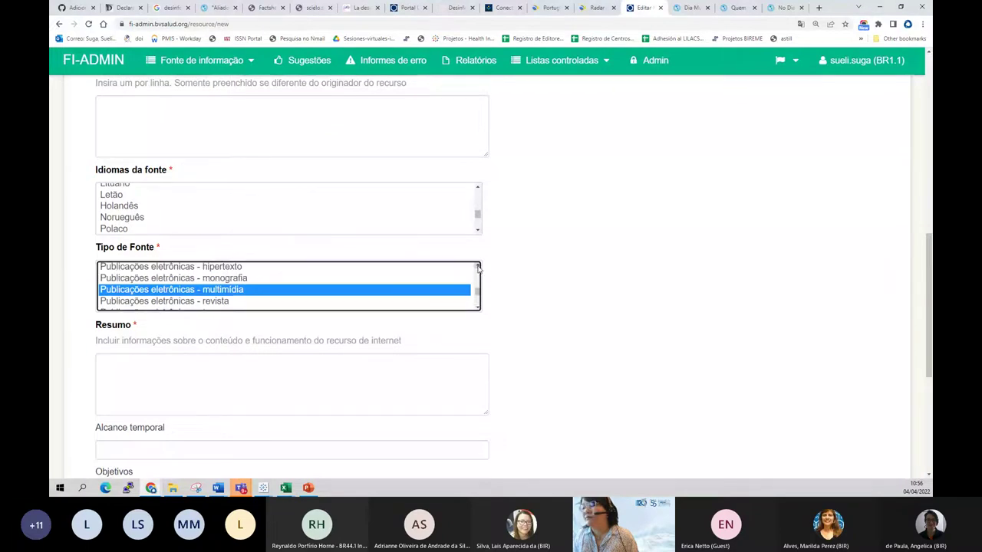
{"action": "left_click", "coordinate": [476, 266]}
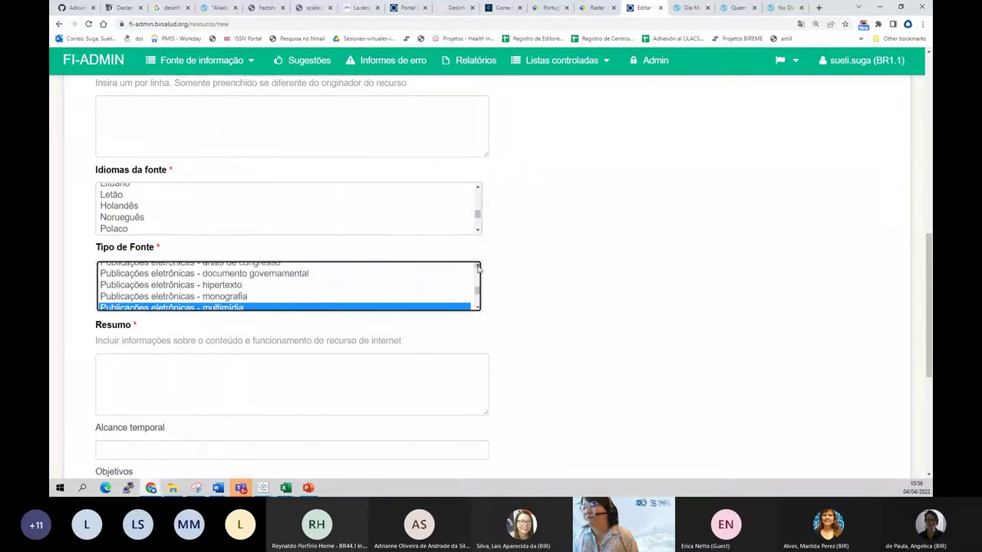
{"action": "left_click", "coordinate": [477, 266]}
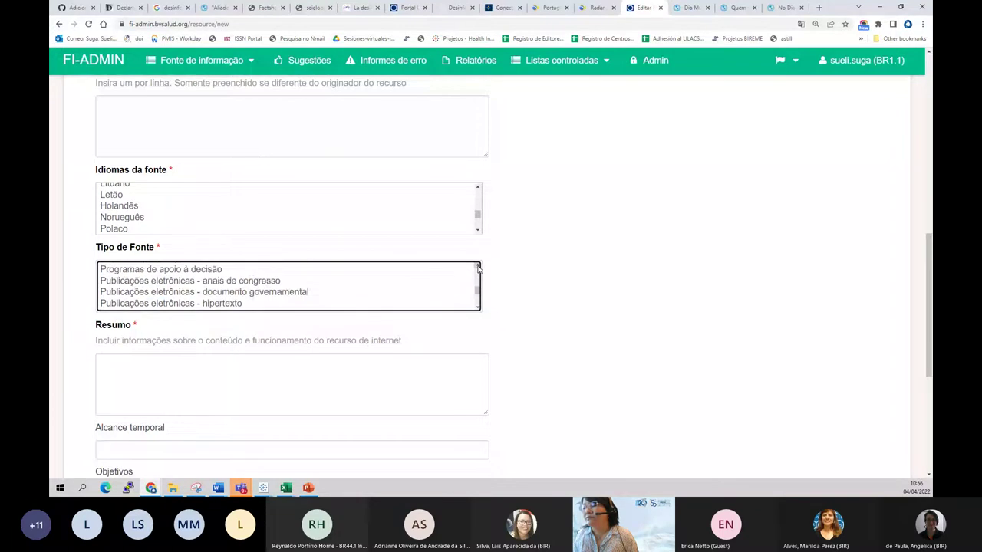
{"action": "left_click", "coordinate": [477, 266]}
{"action": "left_click", "coordinate": [477, 267]}
{"action": "left_click", "coordinate": [477, 266]}
{"action": "left_click", "coordinate": [477, 267]}
{"action": "left_click", "coordinate": [477, 266]}
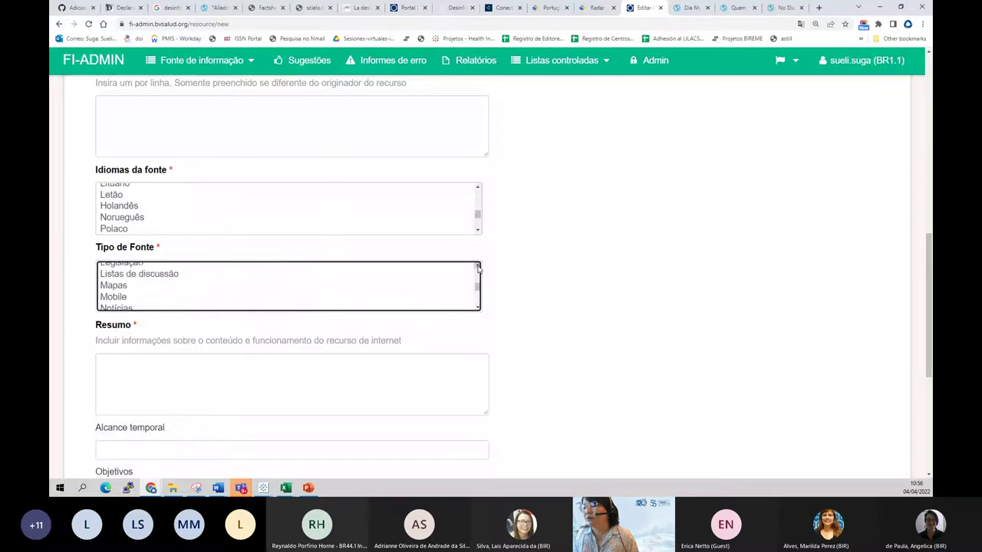
{"action": "left_click", "coordinate": [477, 266]}
{"action": "left_click", "coordinate": [477, 266]}
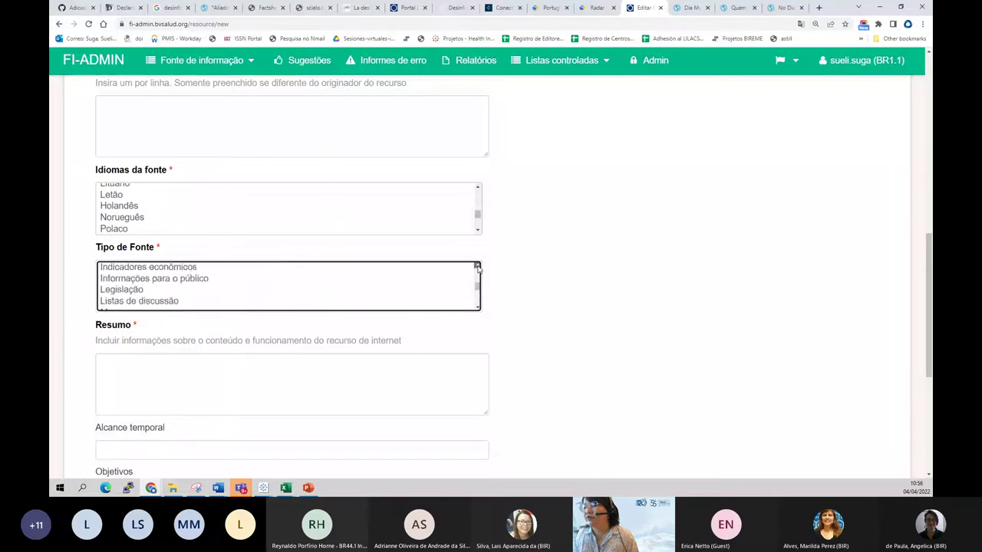
{"action": "left_click", "coordinate": [477, 266]}
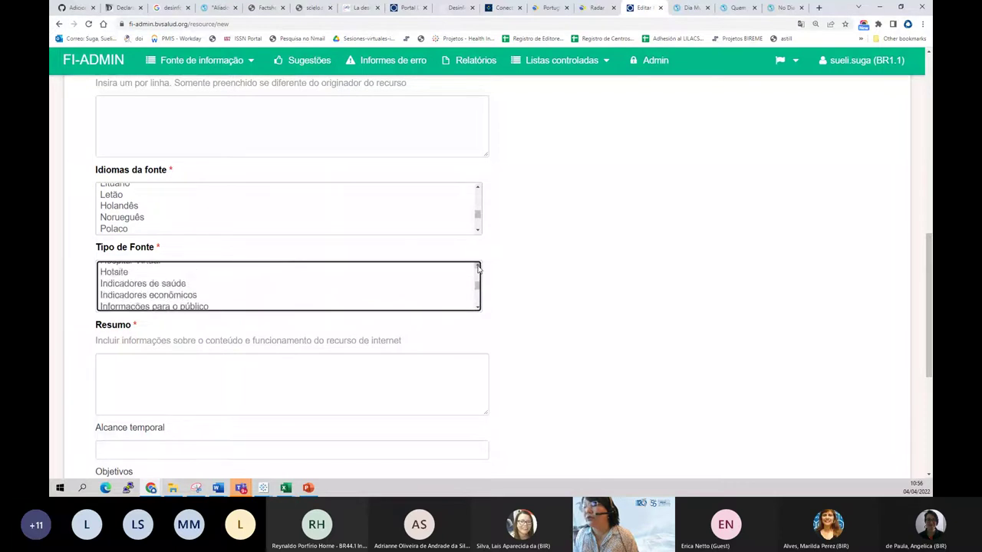
{"action": "left_click", "coordinate": [477, 266]}
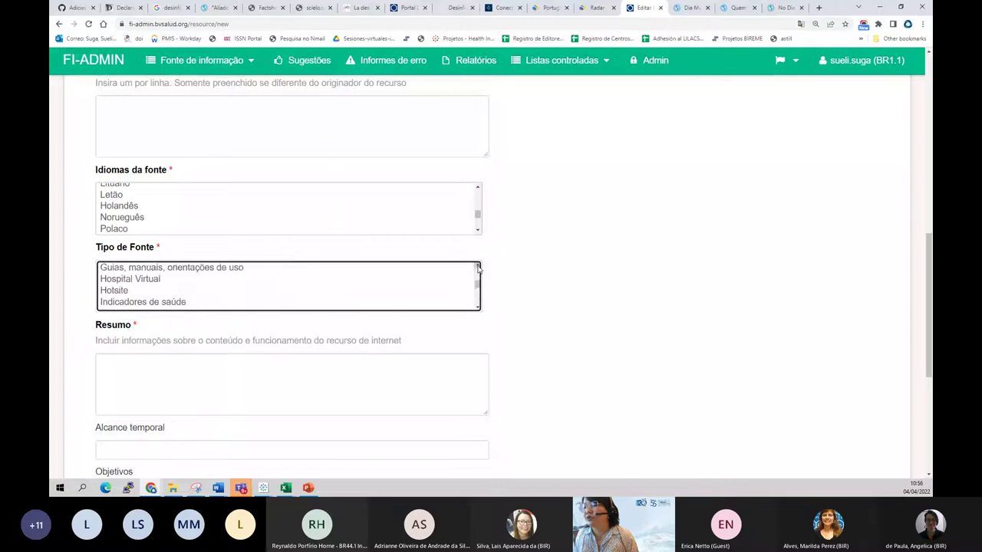
{"action": "left_click", "coordinate": [181, 292]}
{"action": "left_click", "coordinate": [588, 287]}
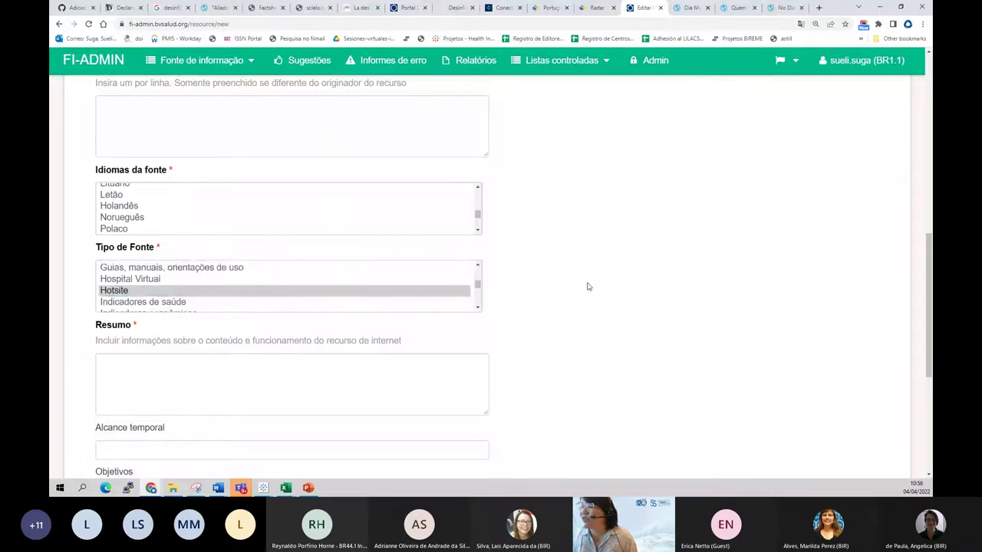
Step: Select Publicações eletrônicas - multimídia in the resource's source types
{"action": "left_click", "coordinate": [477, 307]}
{"action": "left_click", "coordinate": [477, 308]}
{"action": "left_click_drag", "start_coordinate": [477, 307], "coordinate": [477, 308]}
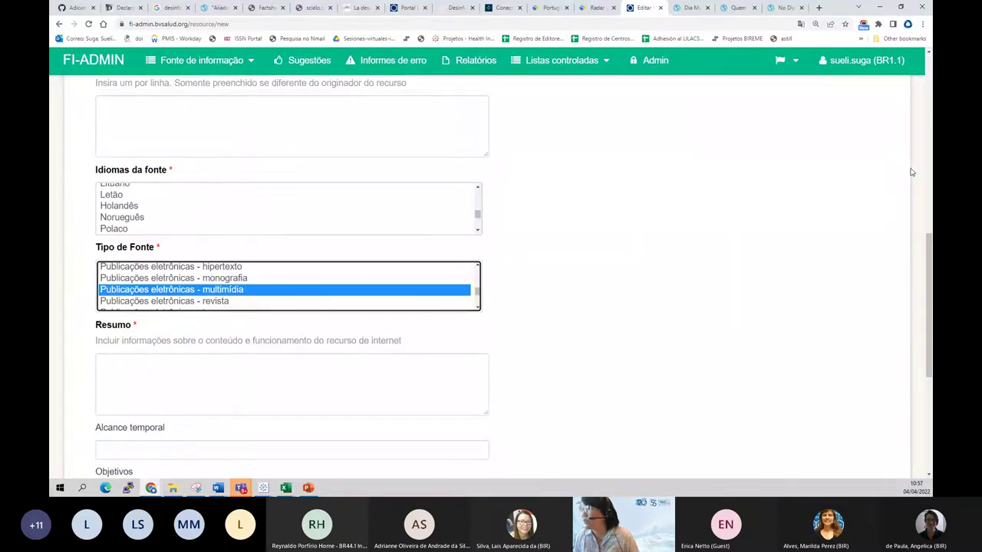
Step: Open a new browser tab for a web search
{"action": "left_click", "coordinate": [818, 9]}
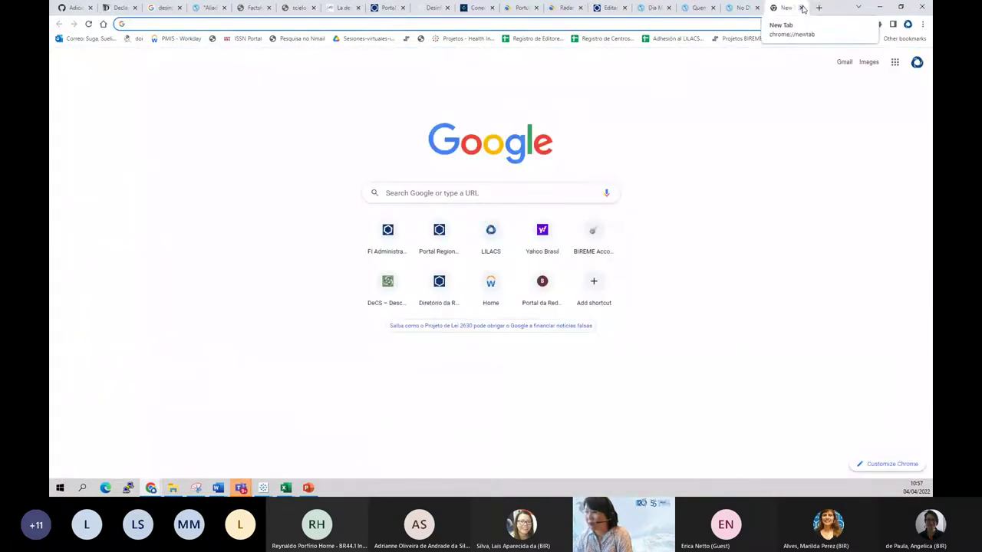
{"action": "type", "text": "indi"}
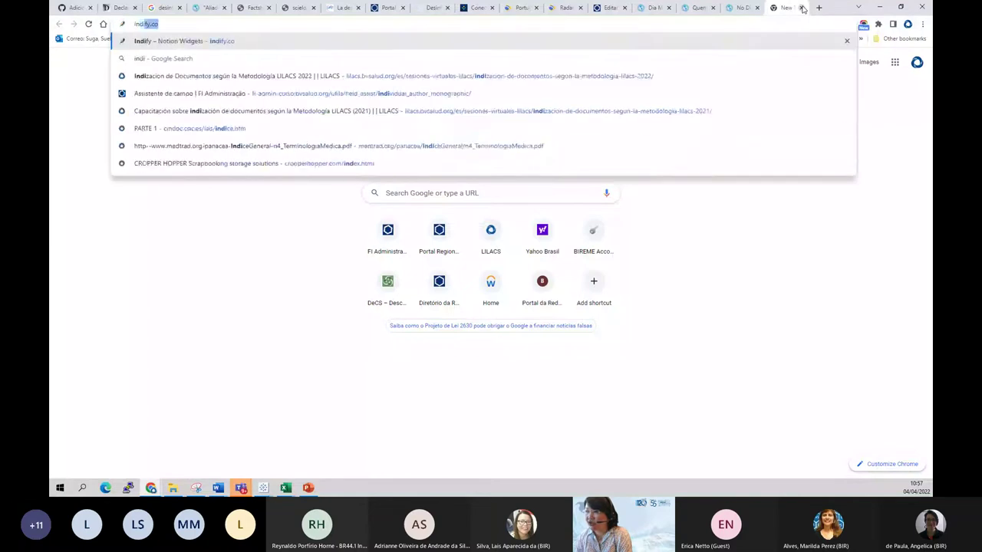
{"action": "type", "text": "cadores"}
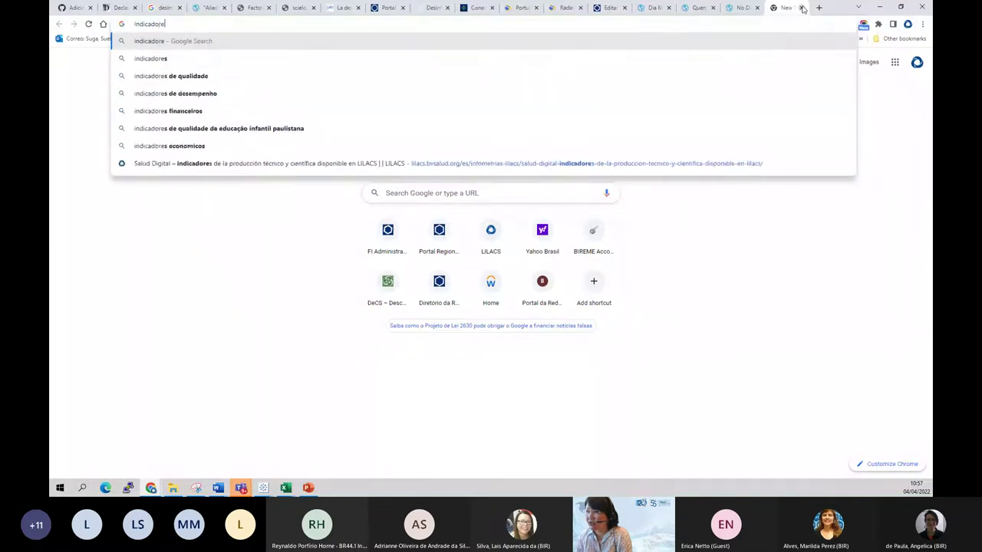
{"action": "key", "text": "ctrl+a"}
{"action": "key", "text": "BackSpace"}
Step: Search the web for "covid johns hopkins arcgis" and open the Johns Hopkins Coronavirus Resource Center's COVID-19 Map
{"action": "type", "text": "covid ho"}
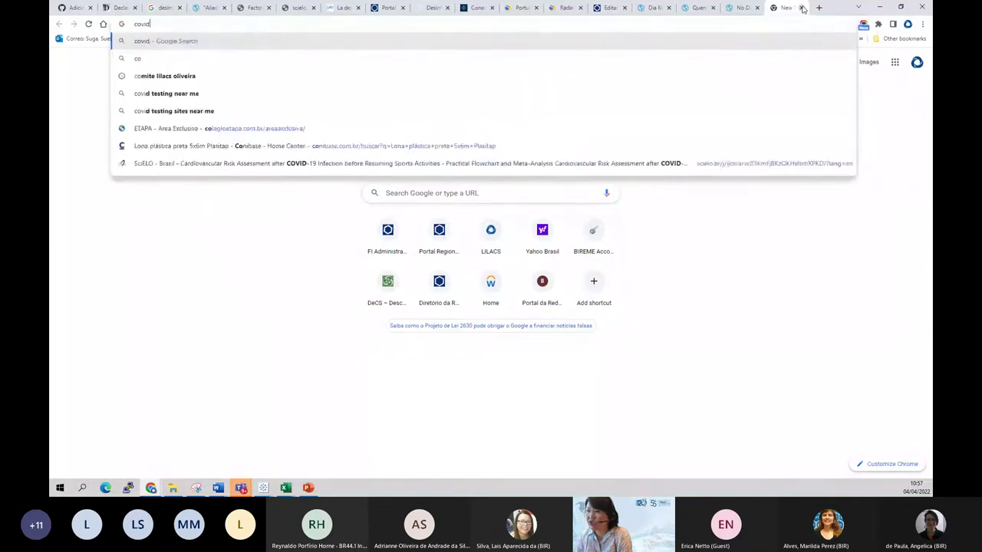
{"action": "key", "text": "BackSpace"}
{"action": "key", "text": "BackSpace"}
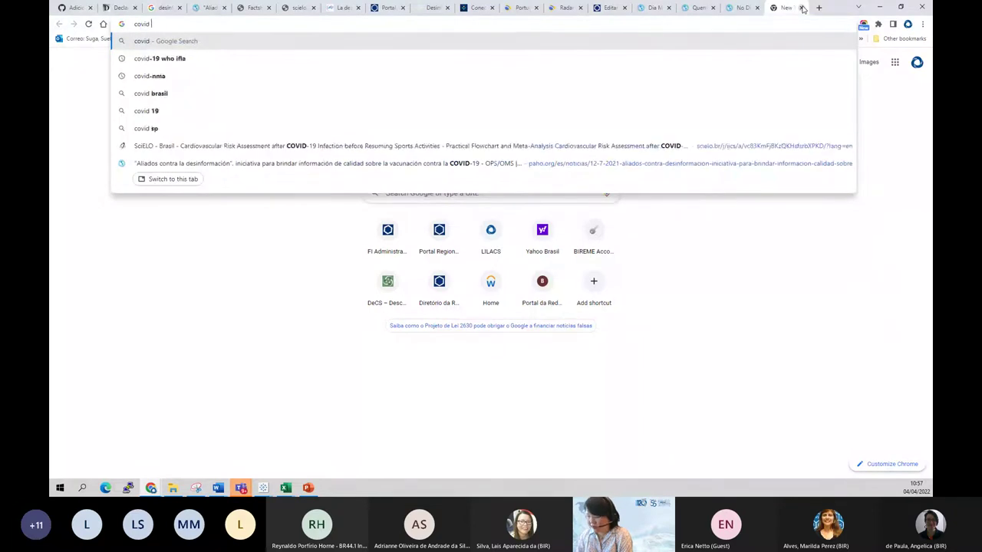
{"action": "type", "text": "john"}
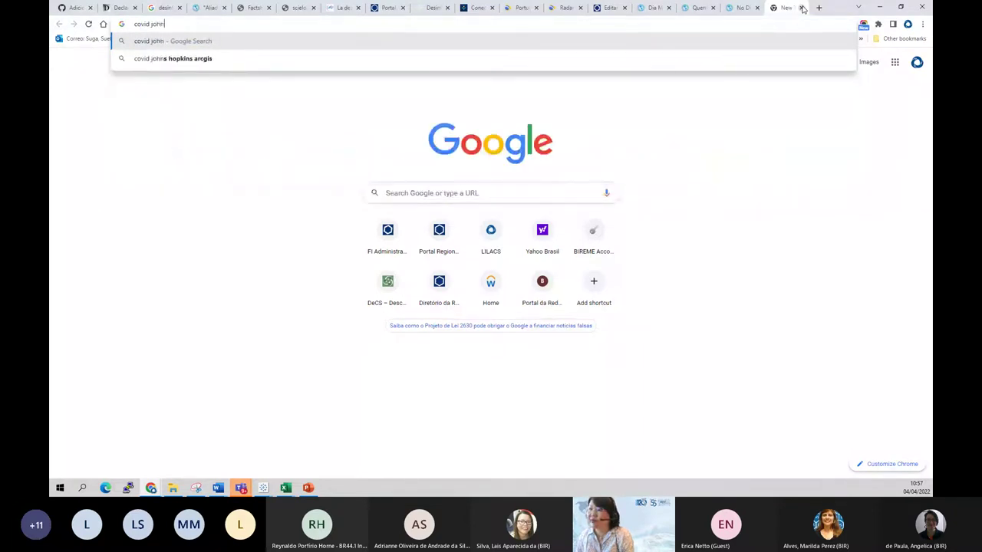
{"action": "key", "text": "Down"}
{"action": "key", "text": "Return"}
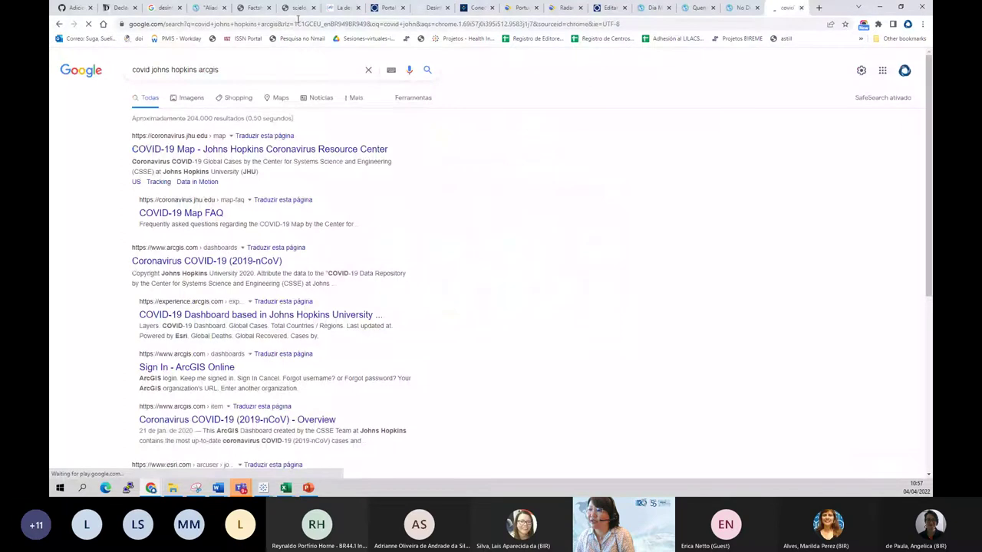
{"action": "left_click", "coordinate": [197, 151]}
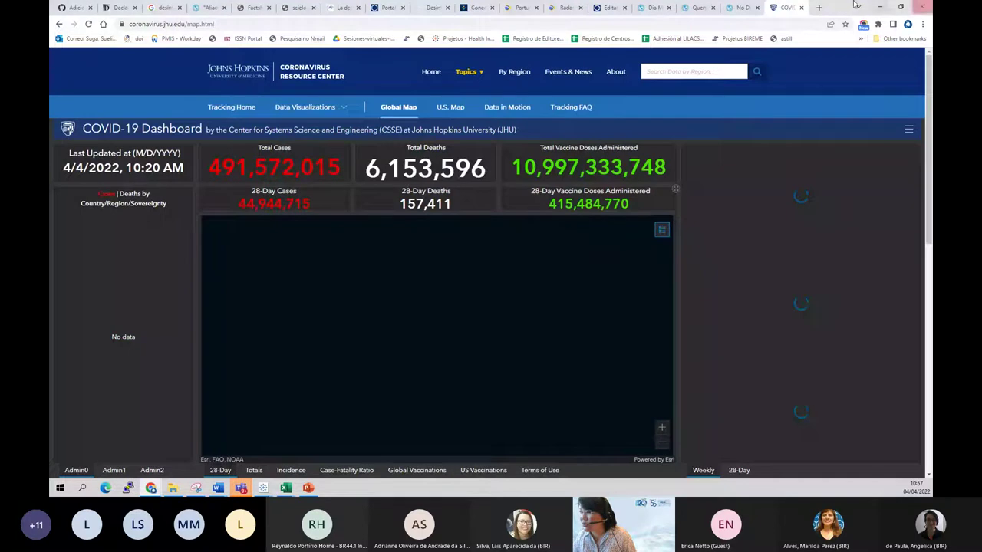
Step: Search in a new tab for "indicadores basicos de saude opas" and open PAHO's Indicadores Básicos para a Saúde no Brasil result in a separate tab
{"action": "left_click", "coordinate": [818, 7]}
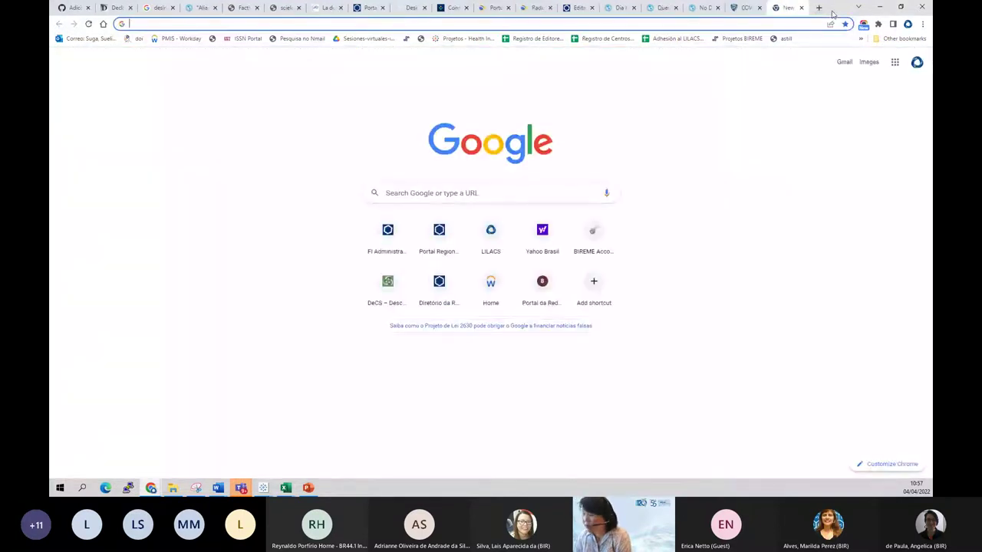
{"action": "type", "text": "indica"}
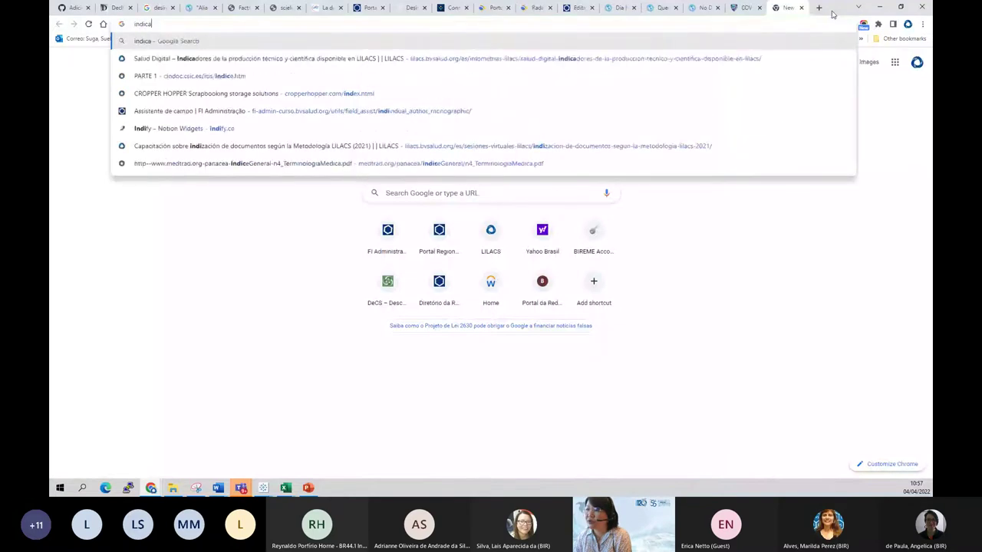
{"action": "type", "text": "dores basicos d"}
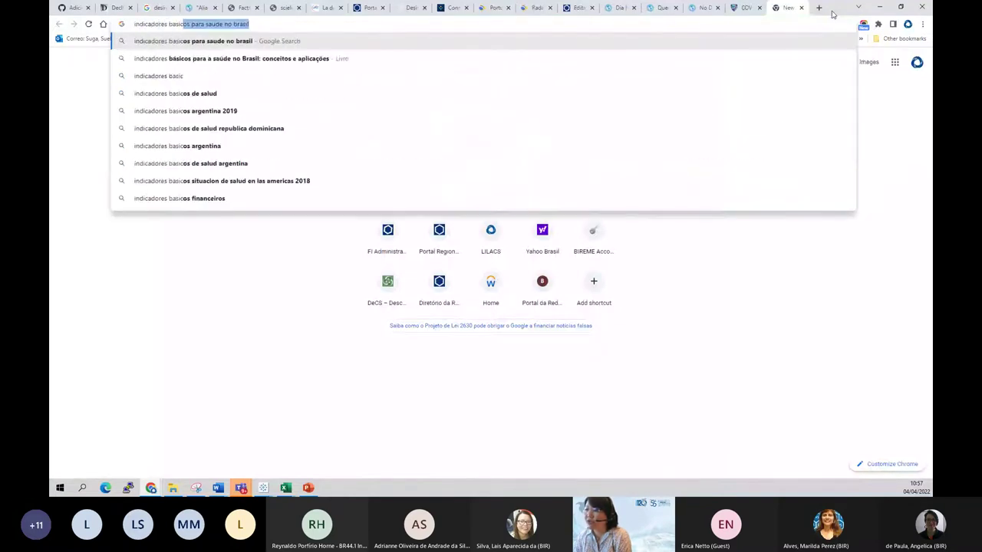
{"action": "type", "text": "e saude opas"}
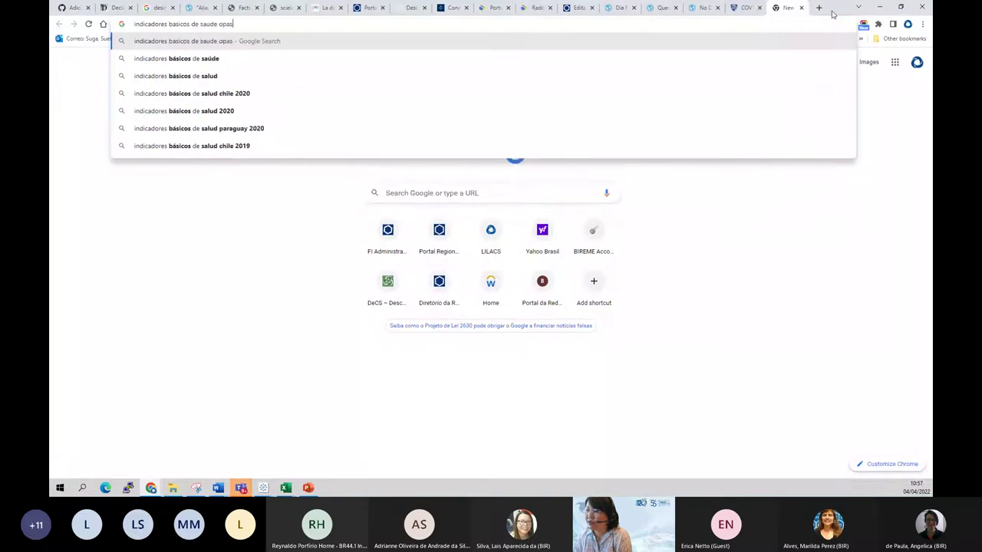
{"action": "key", "text": "Return"}
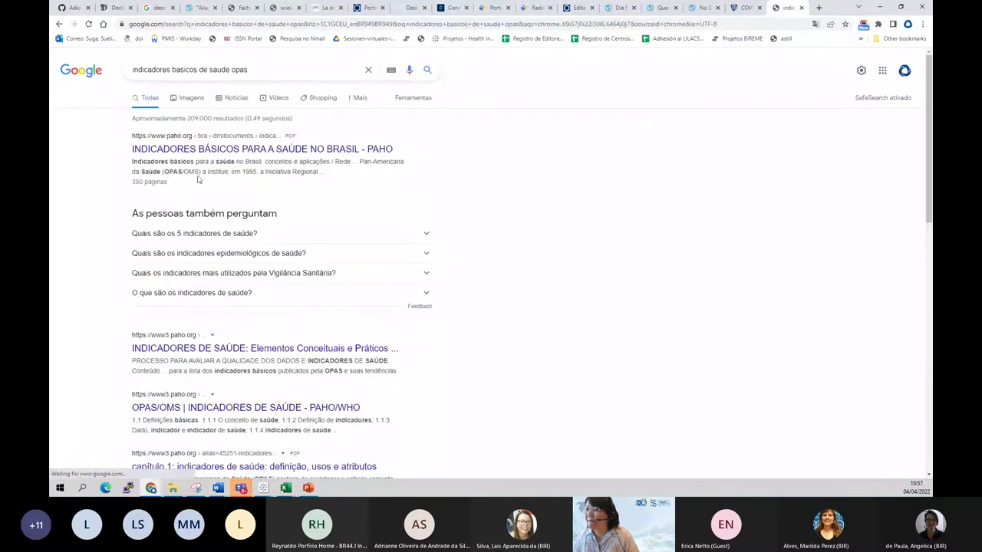
{"action": "right_click", "coordinate": [187, 149]}
{"action": "left_click", "coordinate": [201, 154]}
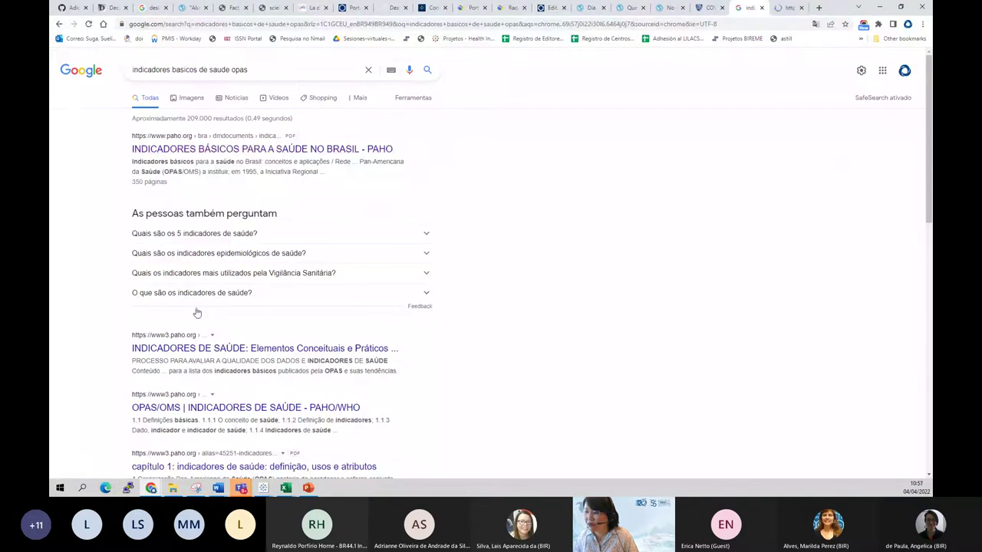
Step: Open the result Indicadores de Saúde: Elementos Conceituais e Práticos and examine its Tabela 4 of selected indicators for the Americas
{"action": "left_click", "coordinate": [237, 349]}
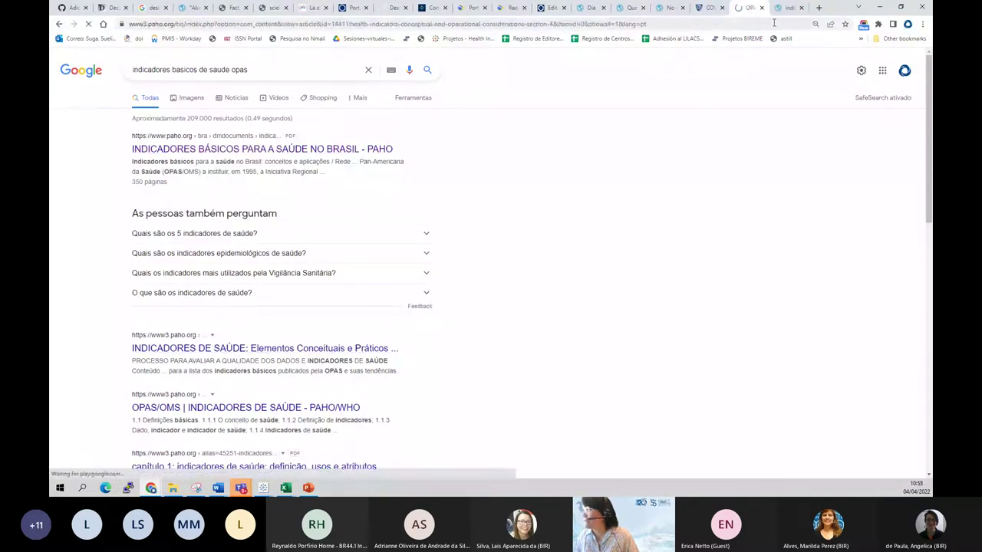
{"action": "scroll", "coordinate": [499, 186], "scroll_direction": "down", "scroll_amount": 3}
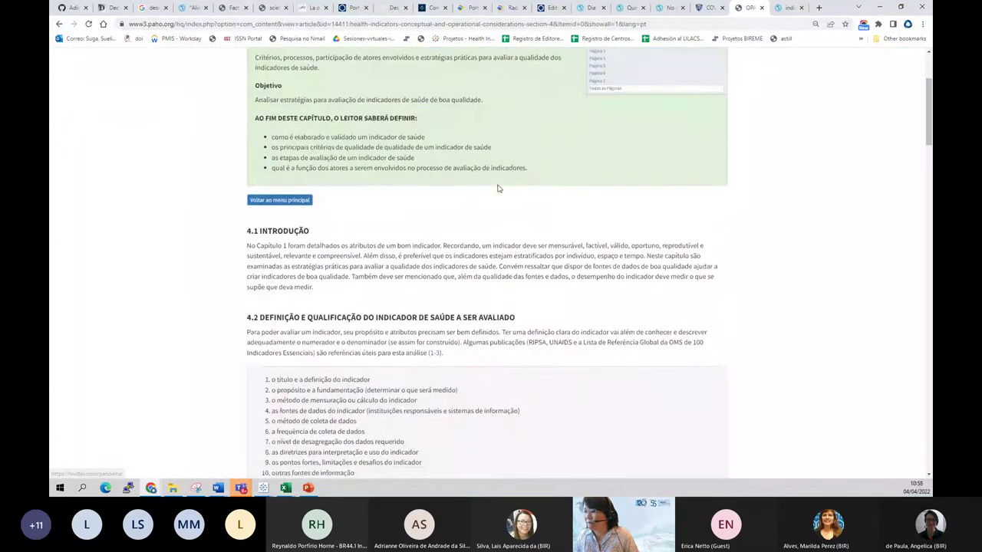
{"action": "scroll", "coordinate": [497, 188], "scroll_direction": "down", "scroll_amount": 10}
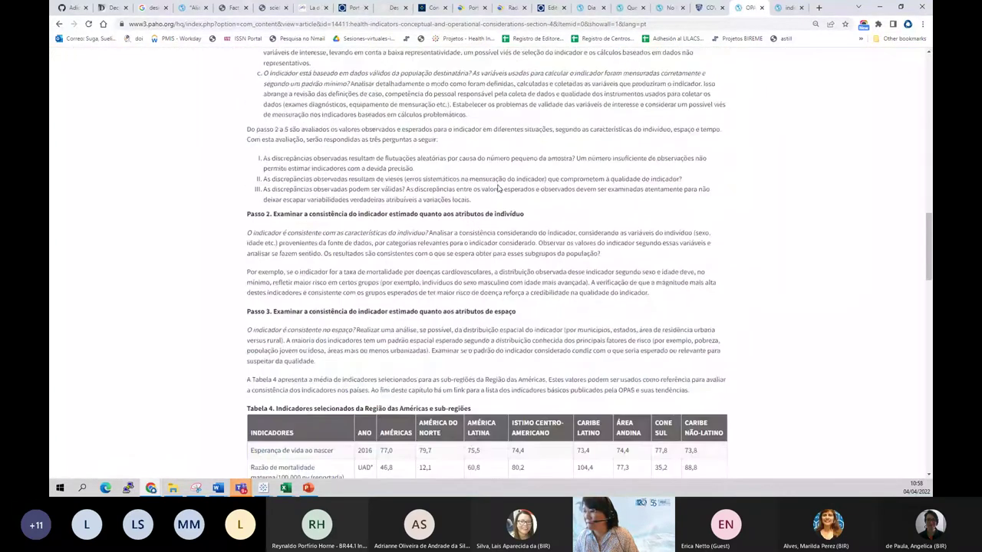
{"action": "scroll", "coordinate": [497, 188], "scroll_direction": "down", "scroll_amount": 4}
{"action": "left_click_drag", "start_coordinate": [253, 170], "coordinate": [526, 311]}
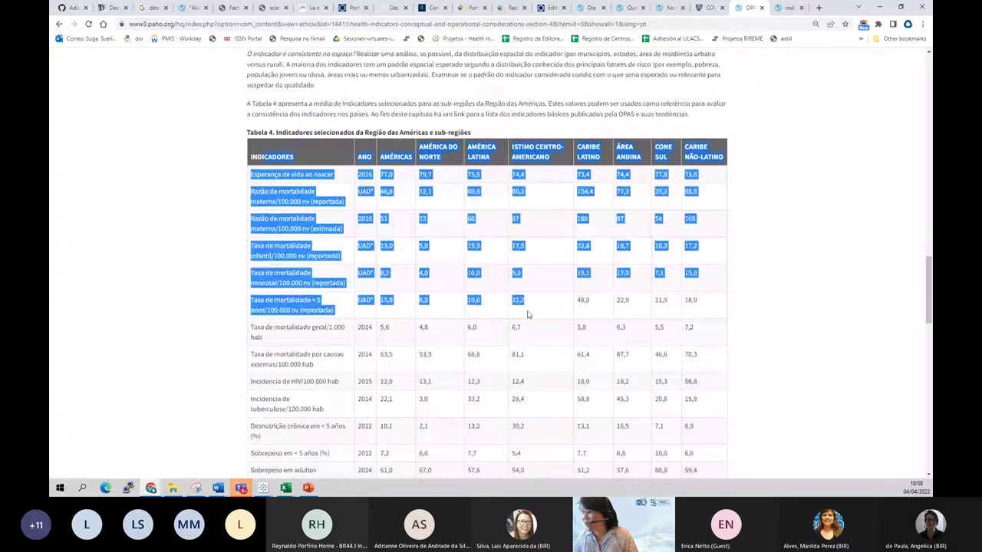
{"action": "scroll", "coordinate": [526, 311], "scroll_direction": "down", "scroll_amount": 4}
Step: Open Plataforma de Informaciones de Salud en las Américas from the chapter's Links de Interesse in a new tab
{"action": "scroll", "coordinate": [512, 321], "scroll_direction": "down", "scroll_amount": 15}
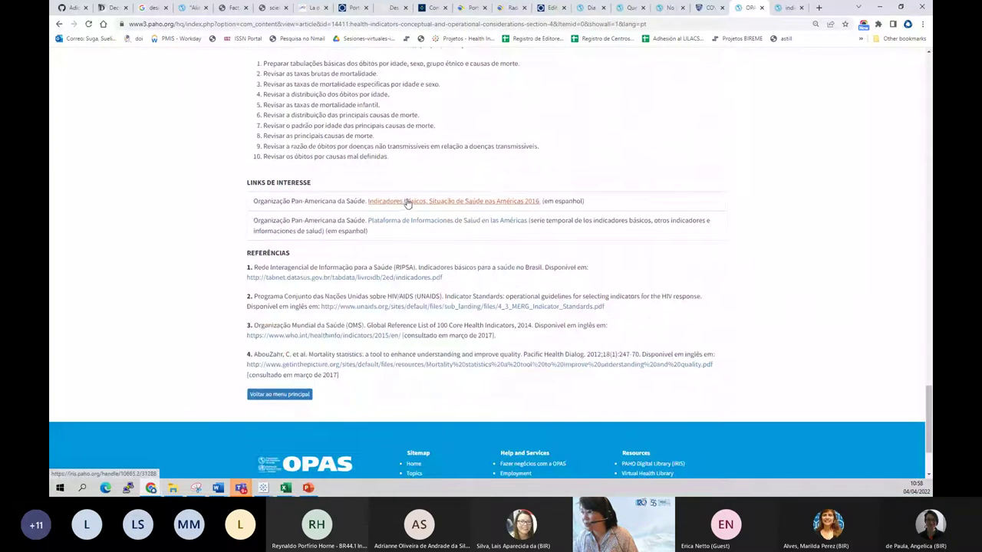
{"action": "right_click", "coordinate": [450, 223]}
{"action": "left_click", "coordinate": [469, 226]}
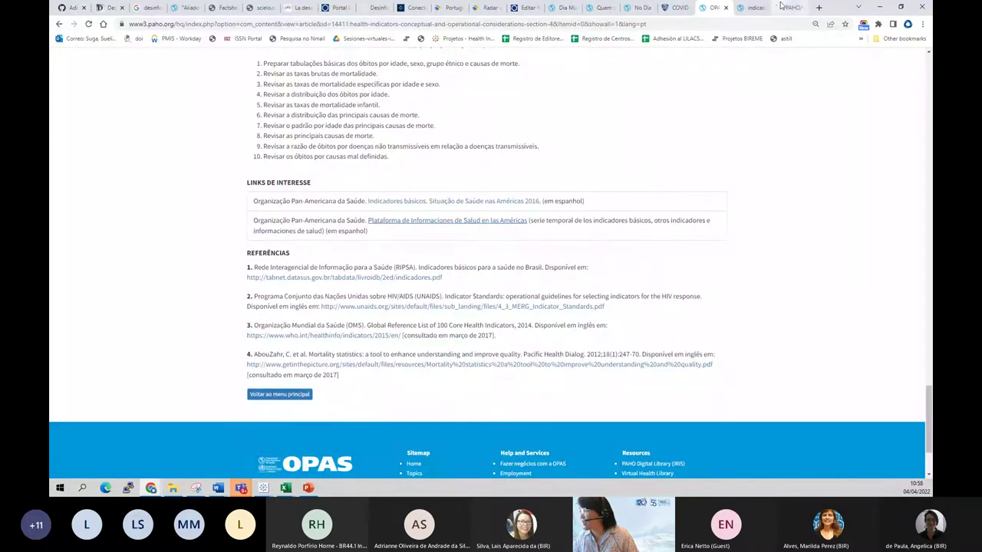
Step: Examine the first pages of the indicadores.pdf document on basic health indicators in Brazil
{"action": "left_click", "coordinate": [759, 7]}
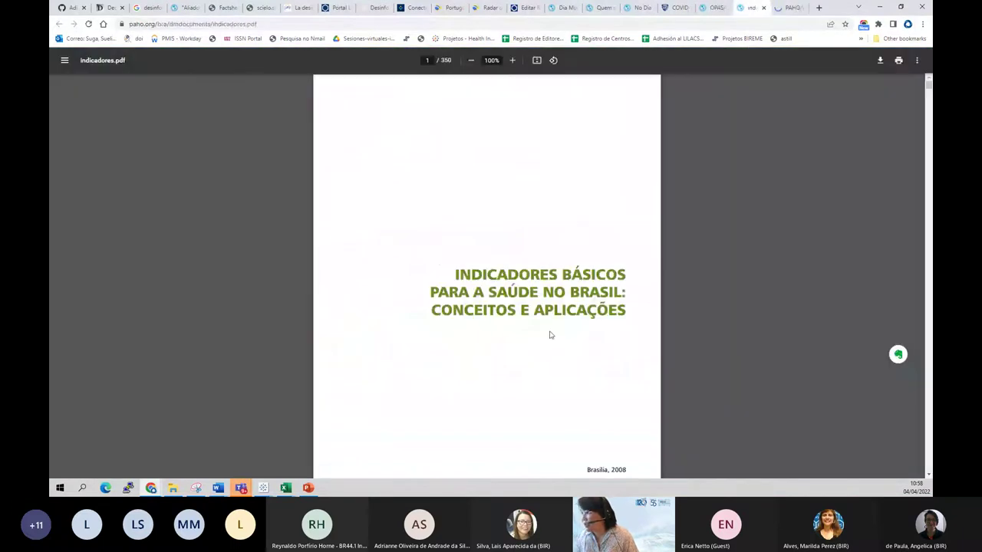
{"action": "scroll", "coordinate": [550, 335], "scroll_direction": "down", "scroll_amount": 10}
{"action": "scroll", "coordinate": [557, 324], "scroll_direction": "down", "scroll_amount": 20}
{"action": "scroll", "coordinate": [601, 307], "scroll_direction": "down", "scroll_amount": 15}
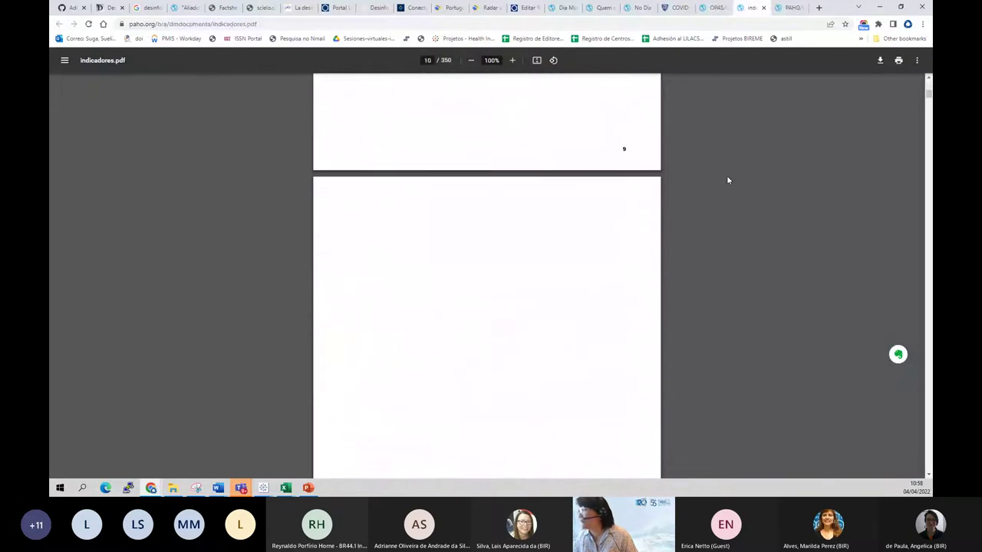
Step: Restore the browser window from full size and enlarge it to cover nearly the whole screen
{"action": "double_click", "coordinate": [840, 12]}
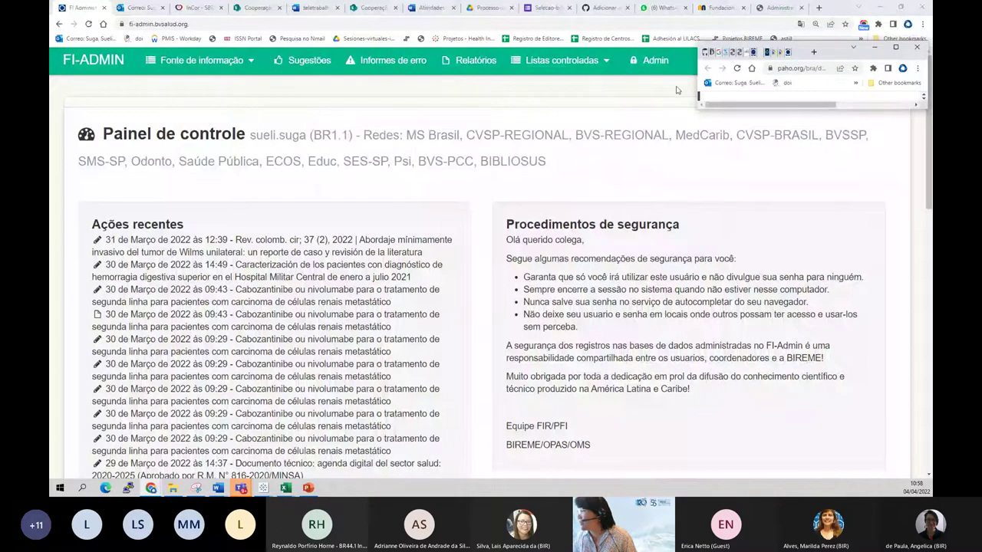
{"action": "left_click_drag", "start_coordinate": [695, 79], "coordinate": [51, 79]}
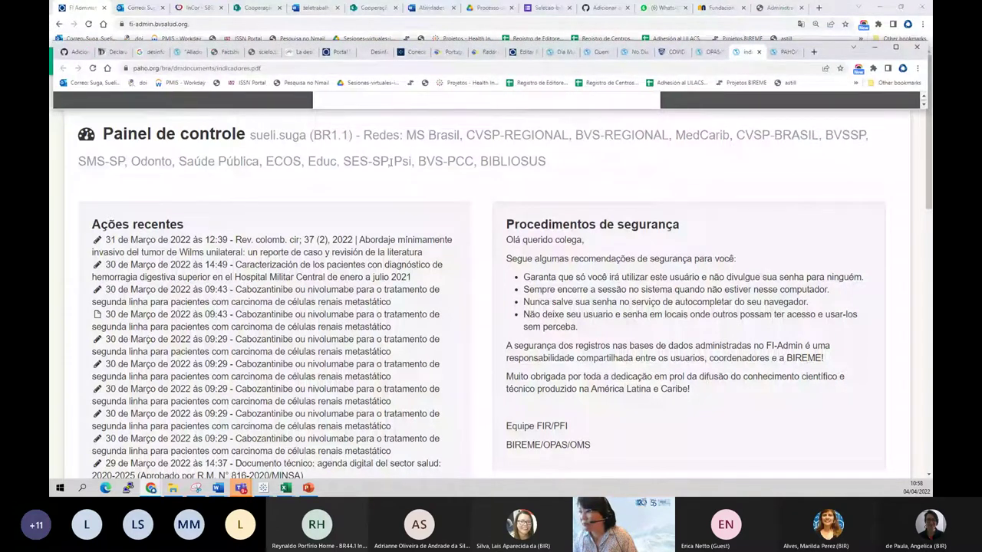
{"action": "left_click_drag", "start_coordinate": [380, 108], "coordinate": [427, 385]}
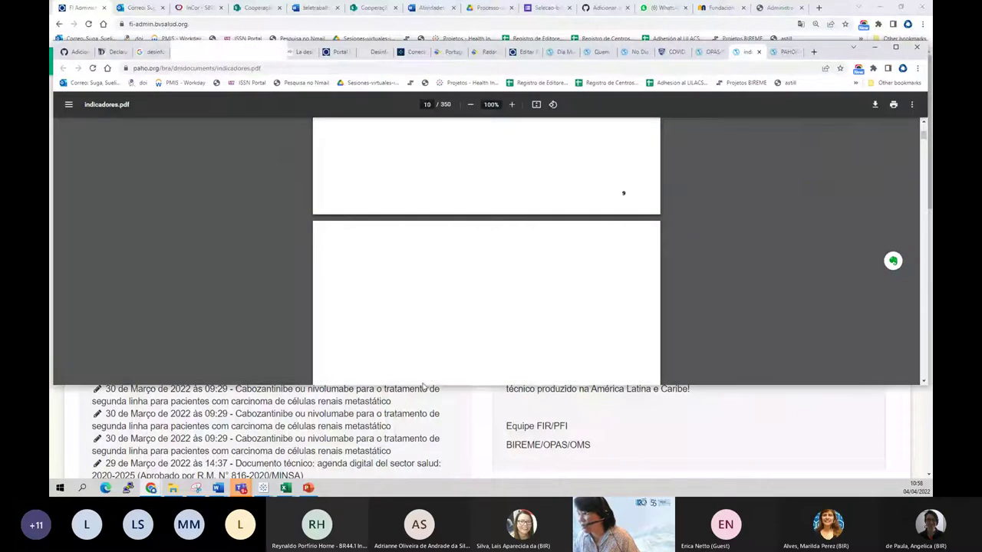
{"action": "left_click_drag", "start_coordinate": [424, 383], "coordinate": [426, 477]}
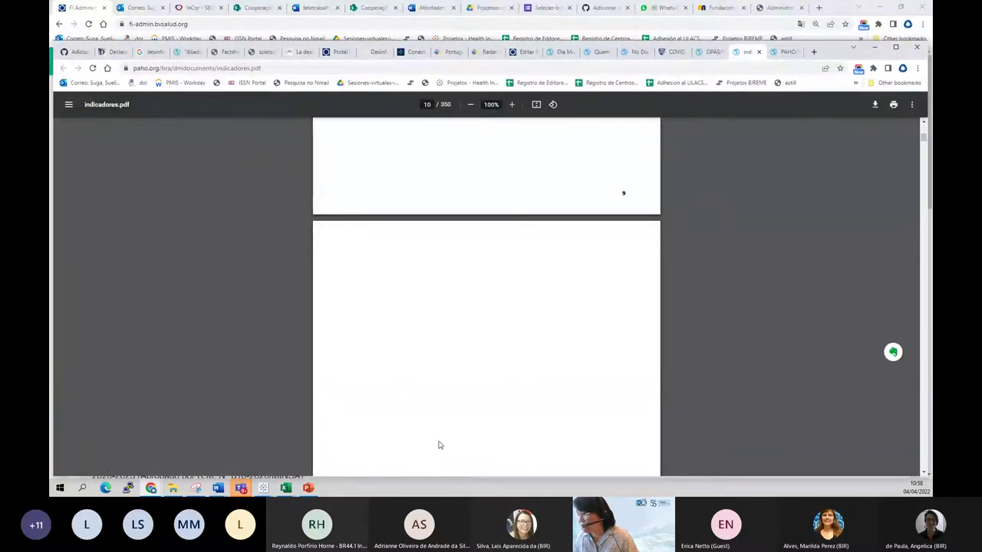
Step: Close the indicadores.pdf tab, then open PLISA's Tablero de todos los indicadores and examine its most recent data table
{"action": "left_click", "coordinate": [758, 52]}
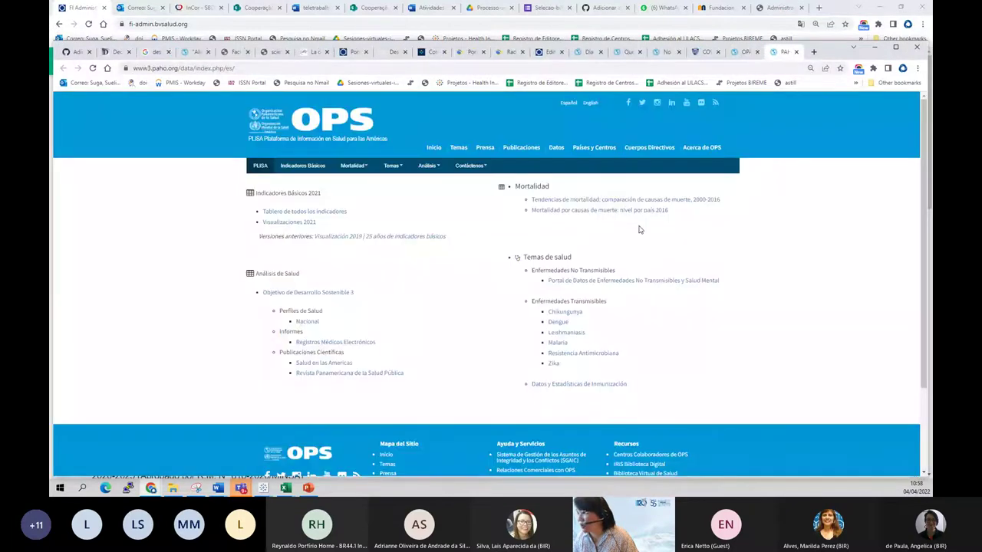
{"action": "left_click", "coordinate": [286, 213]}
{"action": "scroll", "coordinate": [288, 214], "scroll_direction": "down", "scroll_amount": 3}
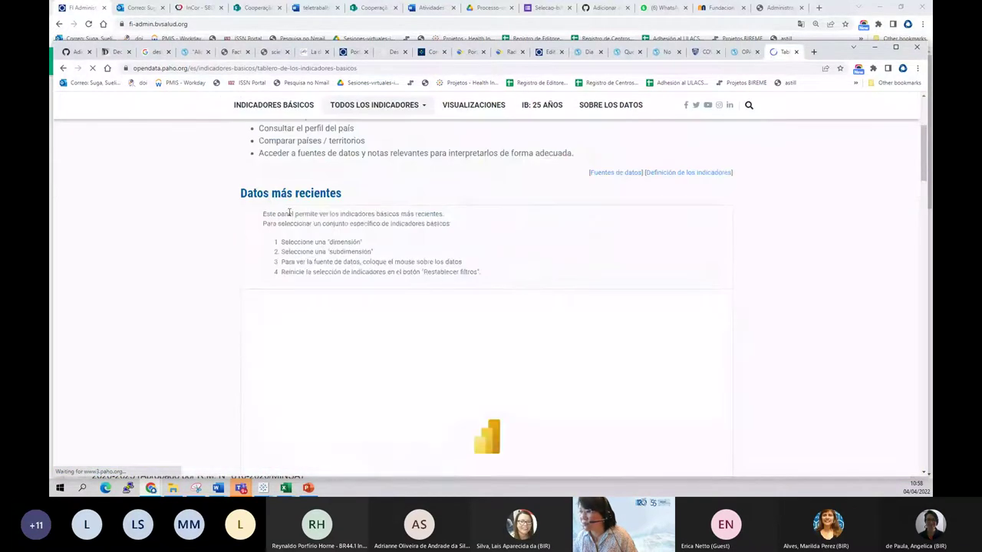
{"action": "scroll", "coordinate": [294, 213], "scroll_direction": "down", "scroll_amount": 1}
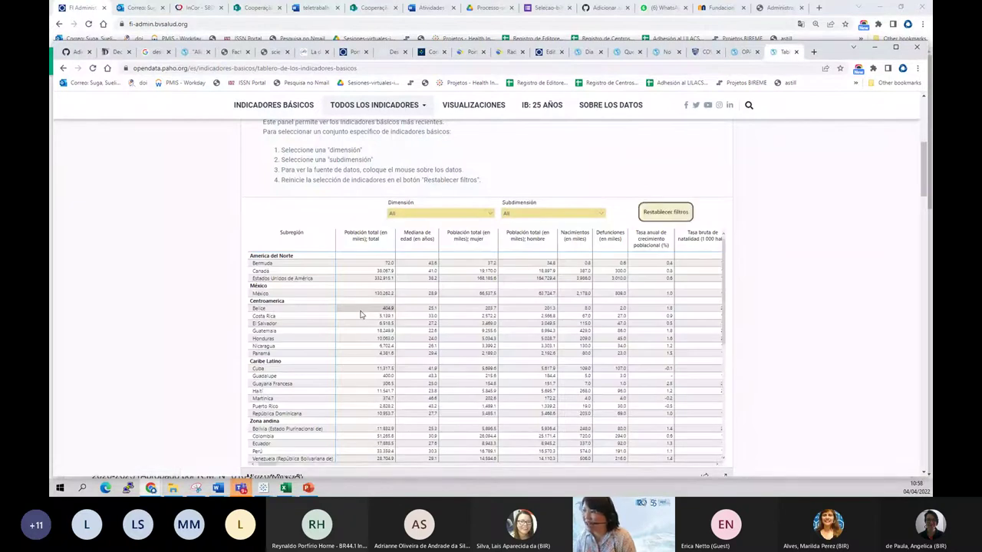
{"action": "mouse_move", "coordinate": [361, 315]}
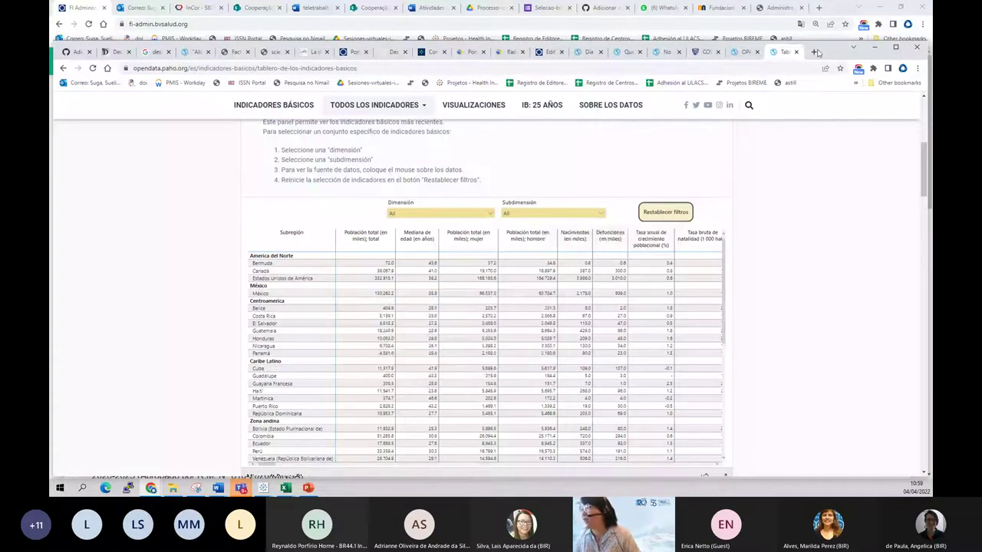
Step: Revisit the OPAS Dia Mundial da Tuberculose campaign page and return to the FI-Admin resource form
{"action": "left_click_drag", "start_coordinate": [829, 40], "coordinate": [821, 22]}
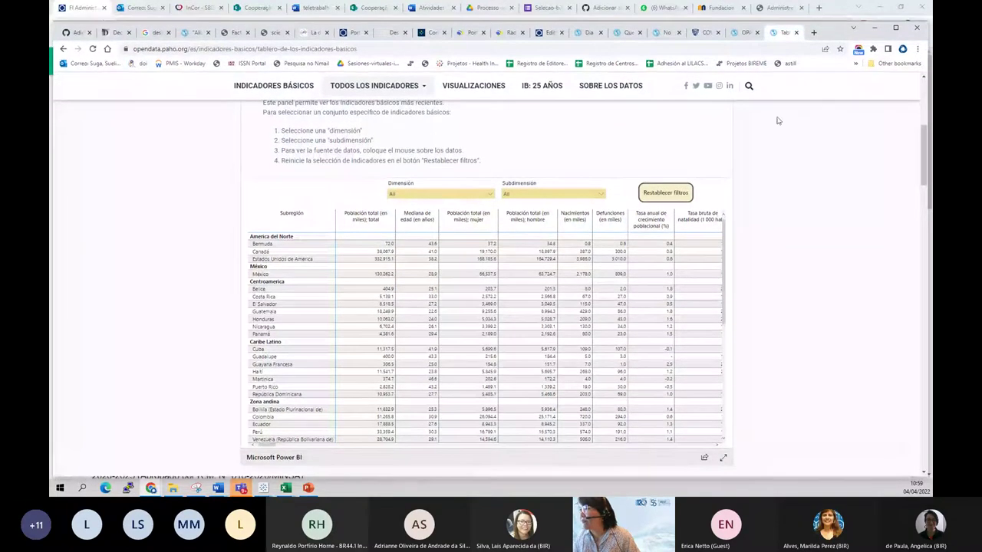
{"action": "left_click", "coordinate": [626, 35]}
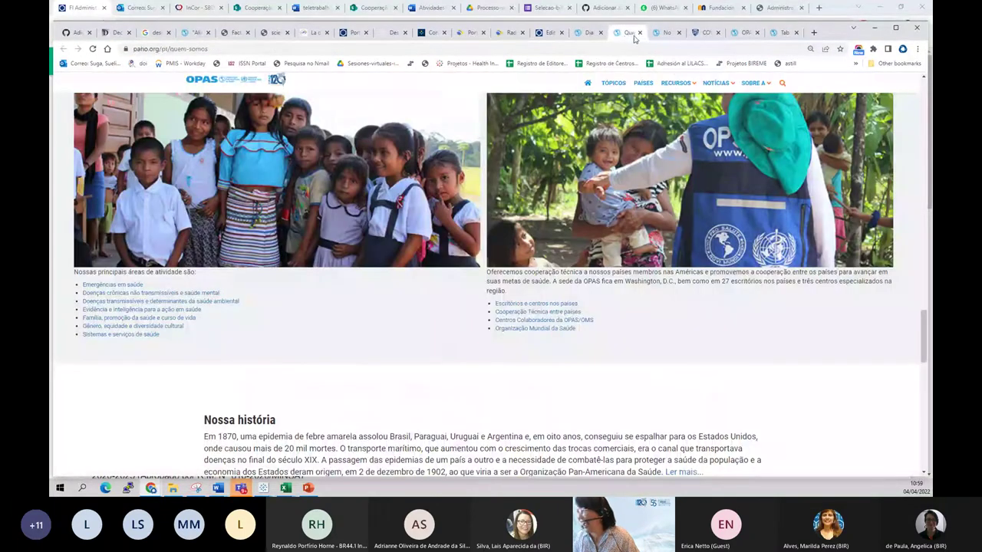
{"action": "left_click", "coordinate": [583, 35]}
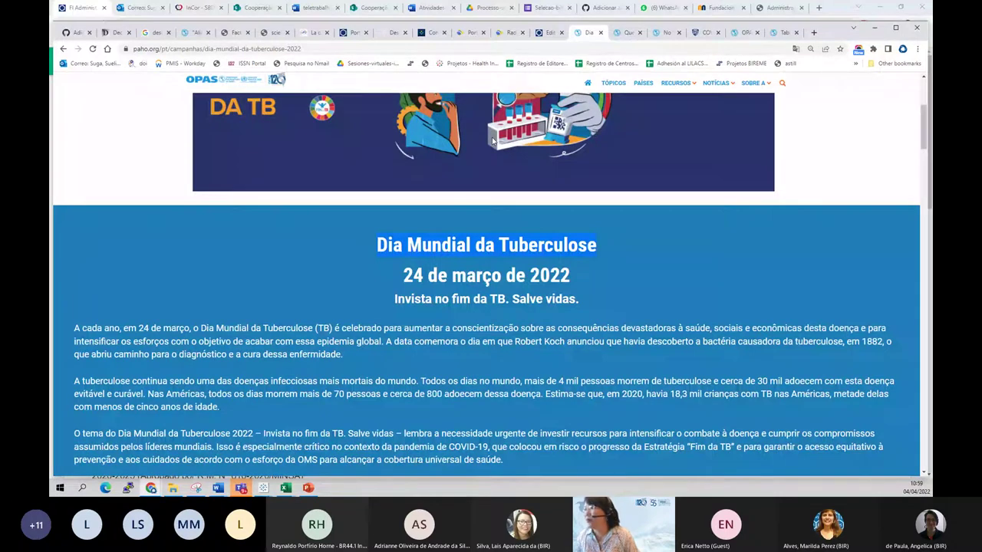
{"action": "left_click_drag", "start_coordinate": [834, 10], "coordinate": [54, 214]}
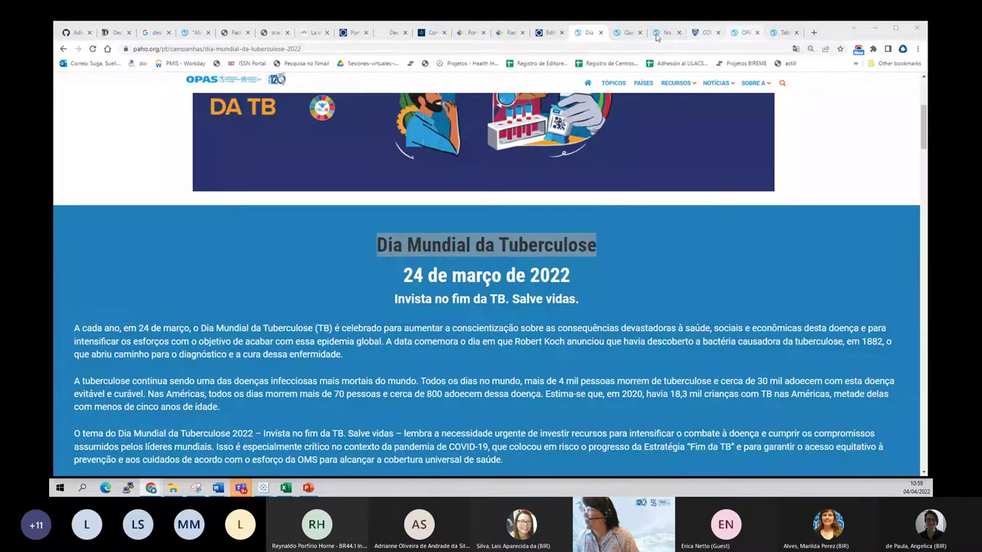
{"action": "left_click", "coordinate": [548, 35]}
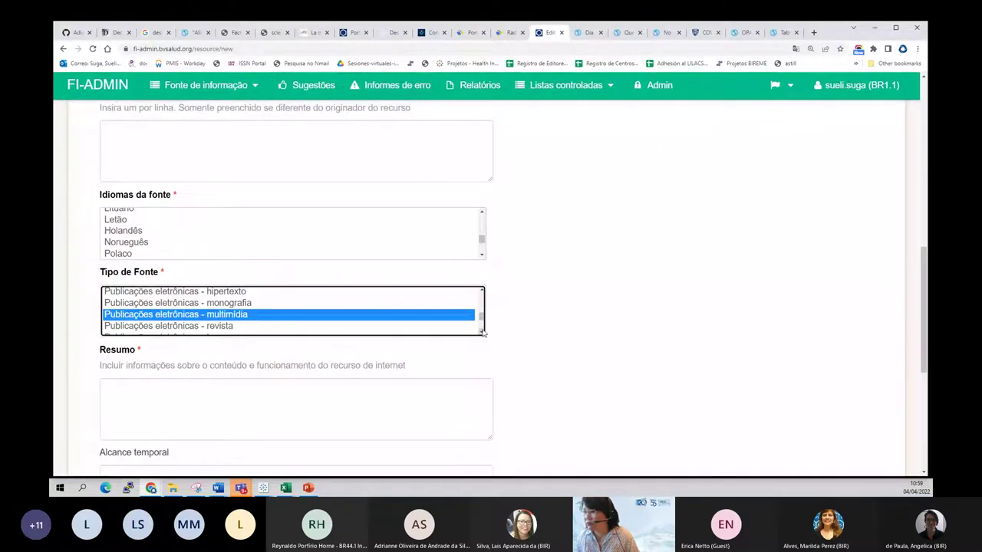
Step: Review the electronic publication options under Tipo de Fonte, and open a new browser tab
{"action": "left_click", "coordinate": [480, 293]}
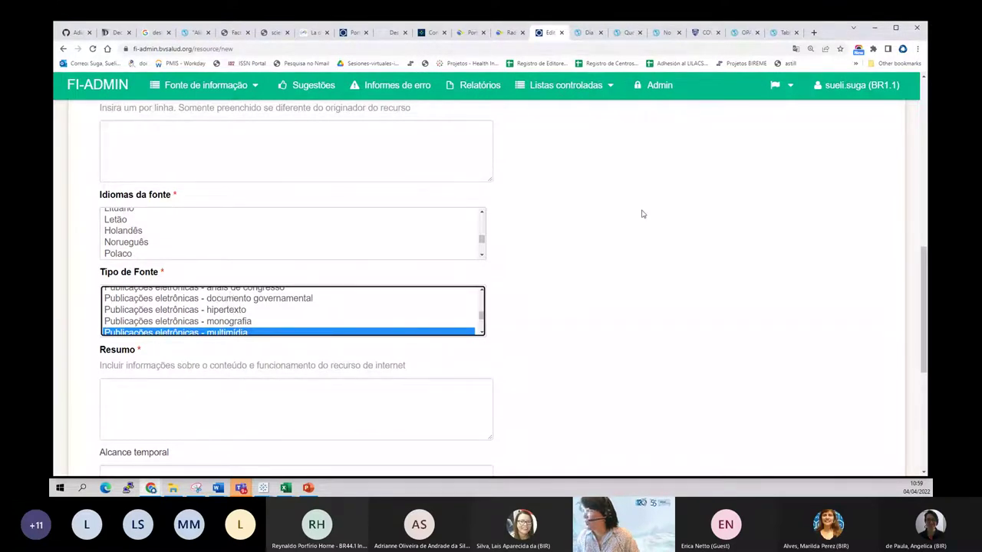
{"action": "left_click", "coordinate": [814, 32]}
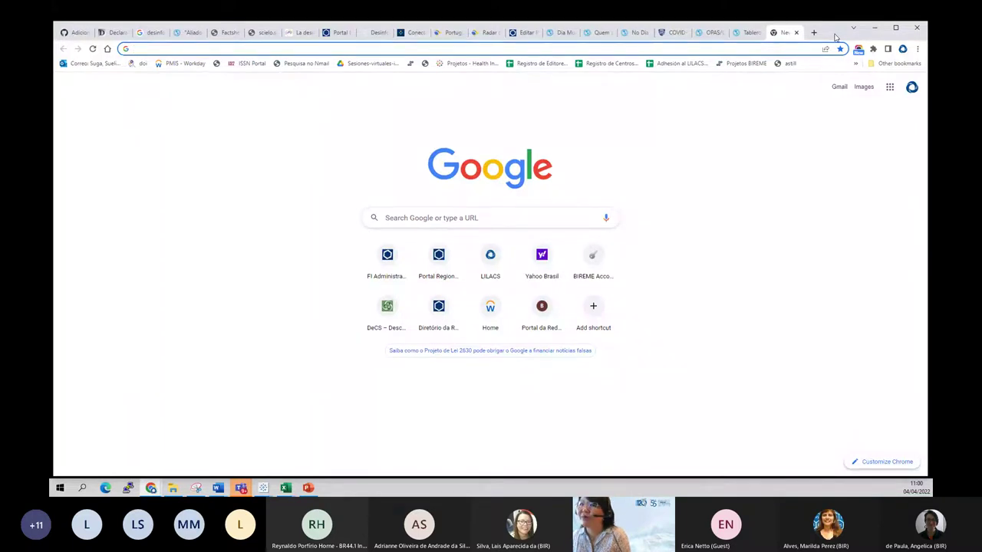
{"action": "type", "text": "e"}
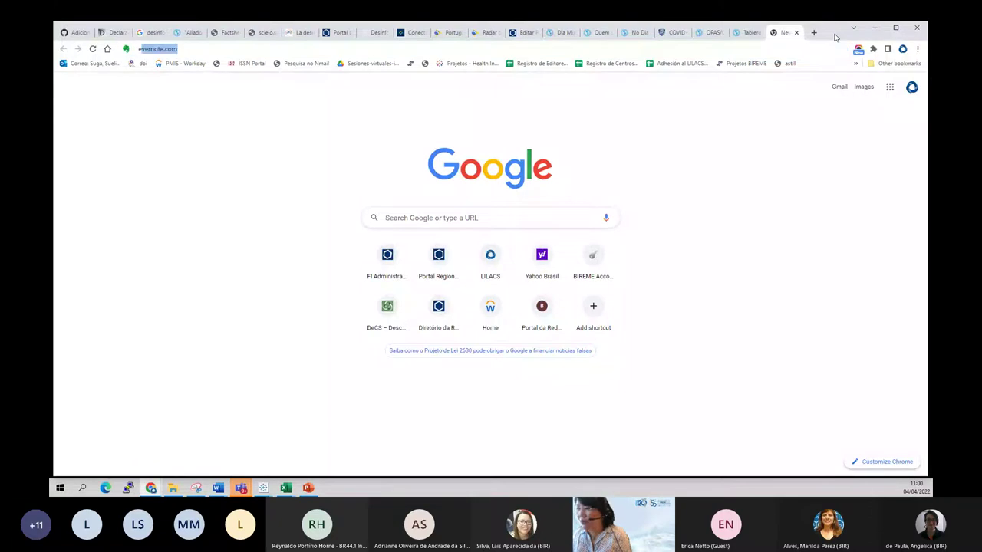
{"action": "type", "text": "nc"}
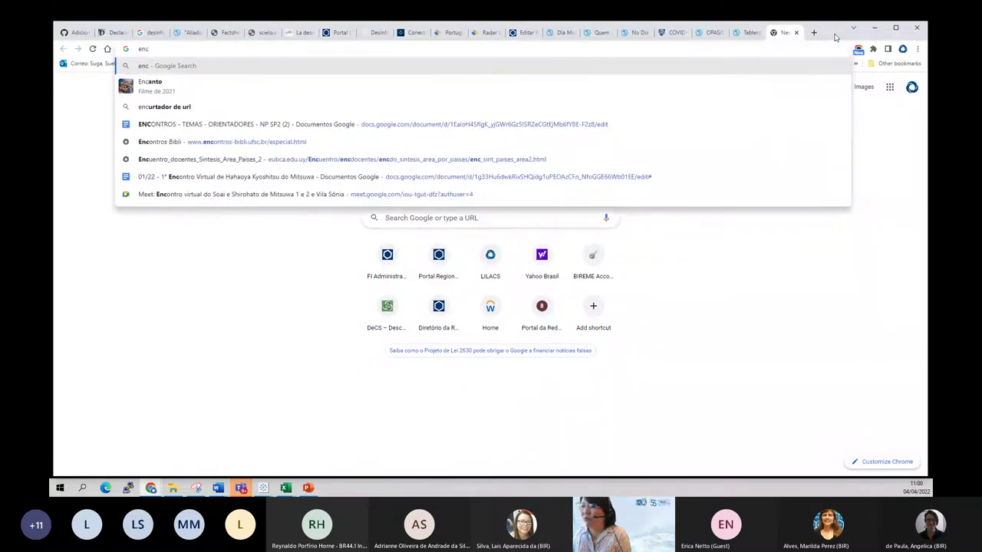
{"action": "type", "text": "ontro biblio"}
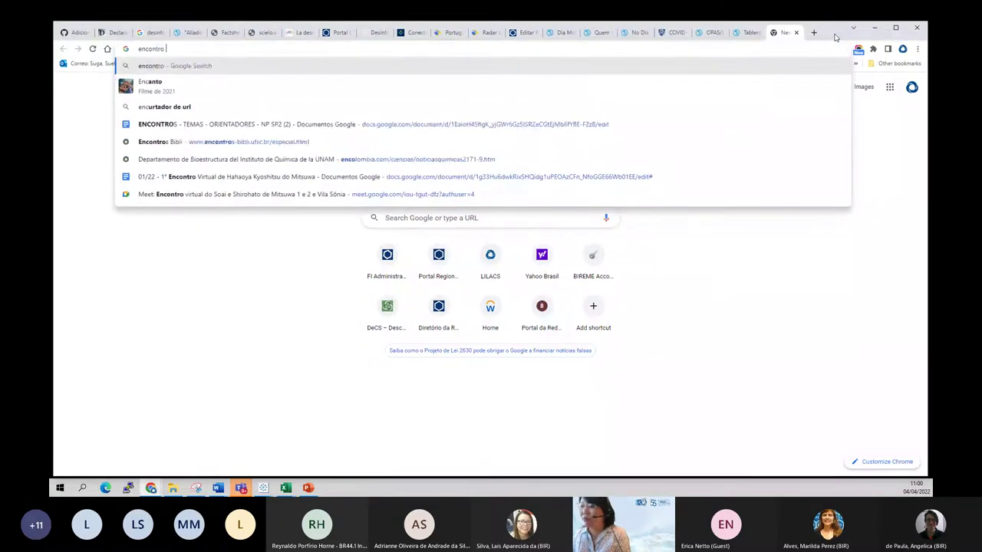
{"action": "key", "text": "BackSpace"}
{"action": "key", "text": "BackSpace"}
{"action": "key", "text": "BackSpace"}
{"action": "key", "text": "BackSpace"}
{"action": "key", "text": "BackSpace"}
{"action": "key", "text": "BackSpace"}
{"action": "key", "text": "BackSpace"}
{"action": "key", "text": "BackSpace"}
{"action": "key", "text": "BackSpace"}
{"action": "key", "text": "BackSpace"}
{"action": "key", "text": "BackSpace"}
{"action": "key", "text": "BackSpace"}
{"action": "key", "text": "BackSpace"}
{"action": "key", "text": "BackSpace"}
{"action": "key", "text": "BackSpace"}
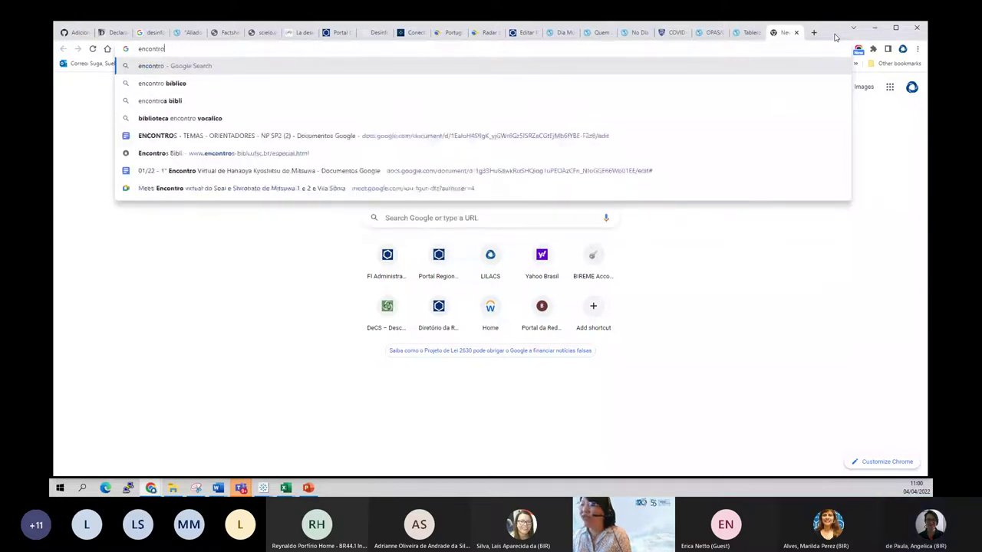
Step: Search Google for ebbc and open the 8º EBBC conference site from the results
{"action": "type", "text": "ebbc"}
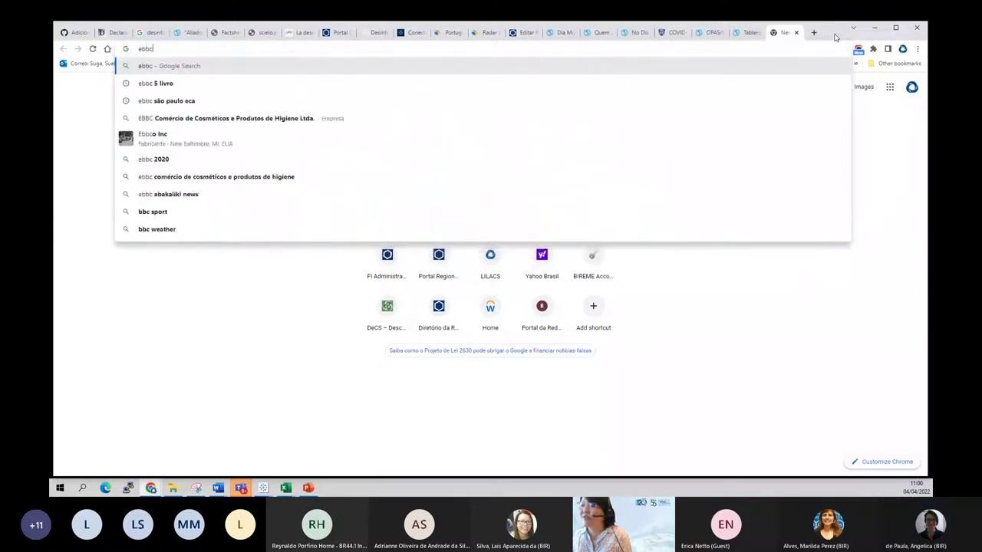
{"action": "key", "text": "Return"}
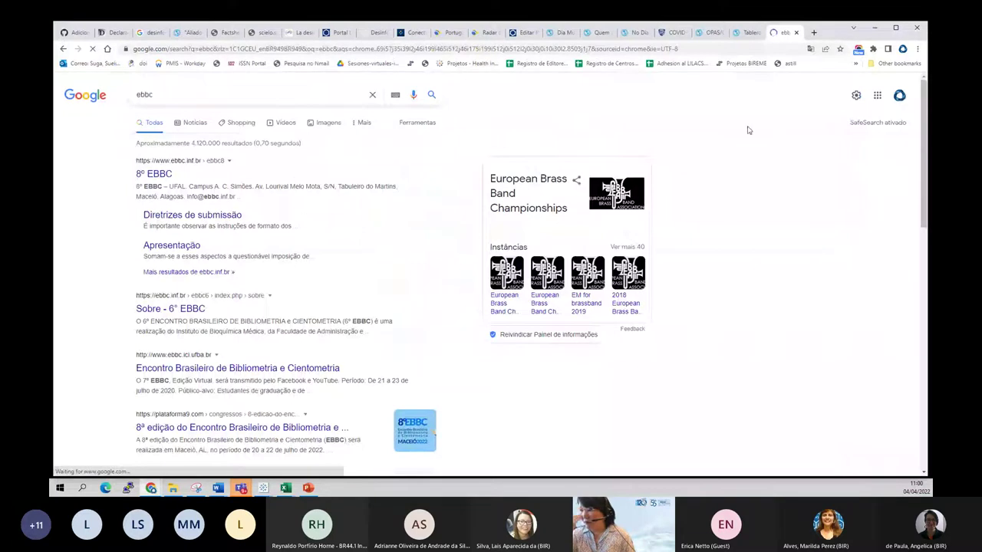
{"action": "left_click", "coordinate": [219, 165]}
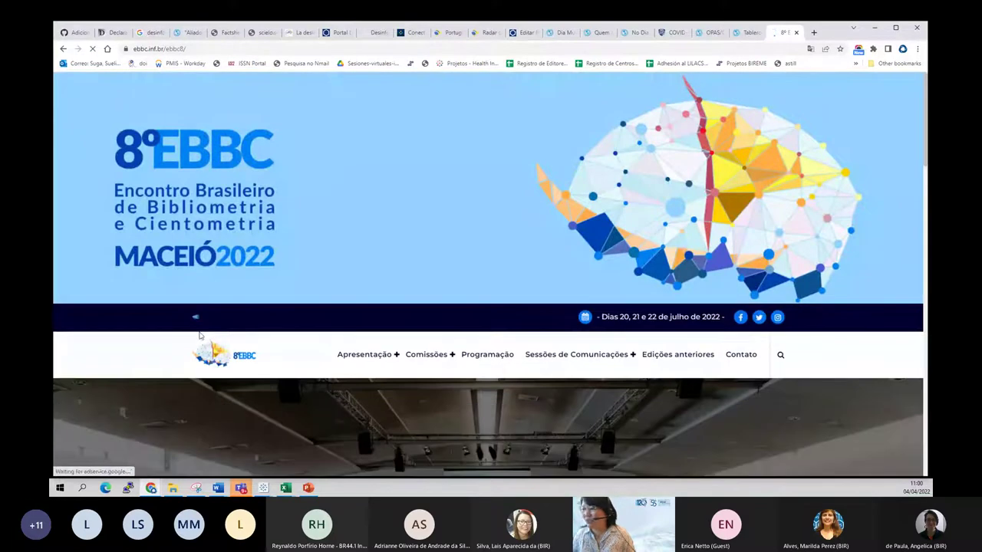
Step: Examine the 8º EBBC home page, including its theme, thematic axes, work submission section and event dates
{"action": "scroll", "coordinate": [244, 323], "scroll_direction": "down", "scroll_amount": 1}
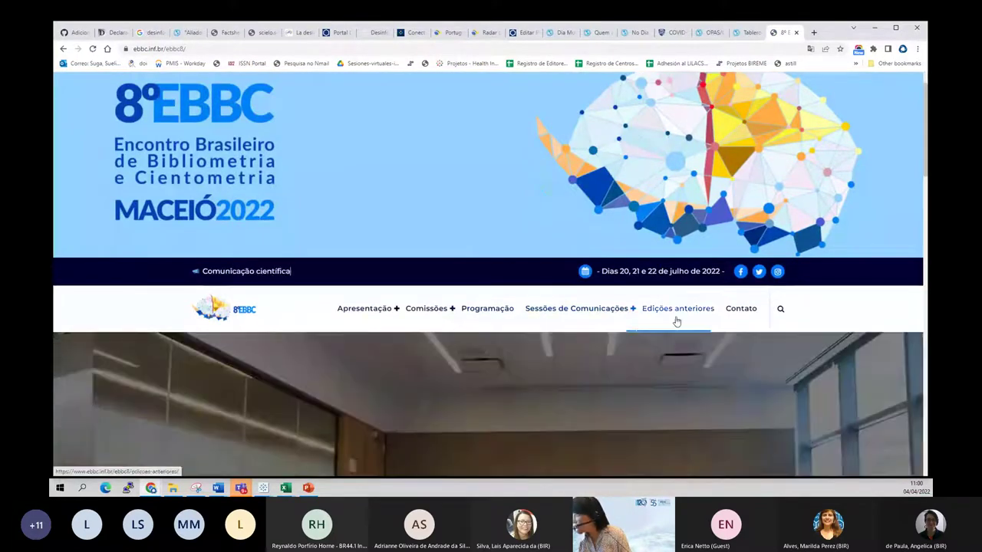
{"action": "scroll", "coordinate": [678, 316], "scroll_direction": "down", "scroll_amount": 10}
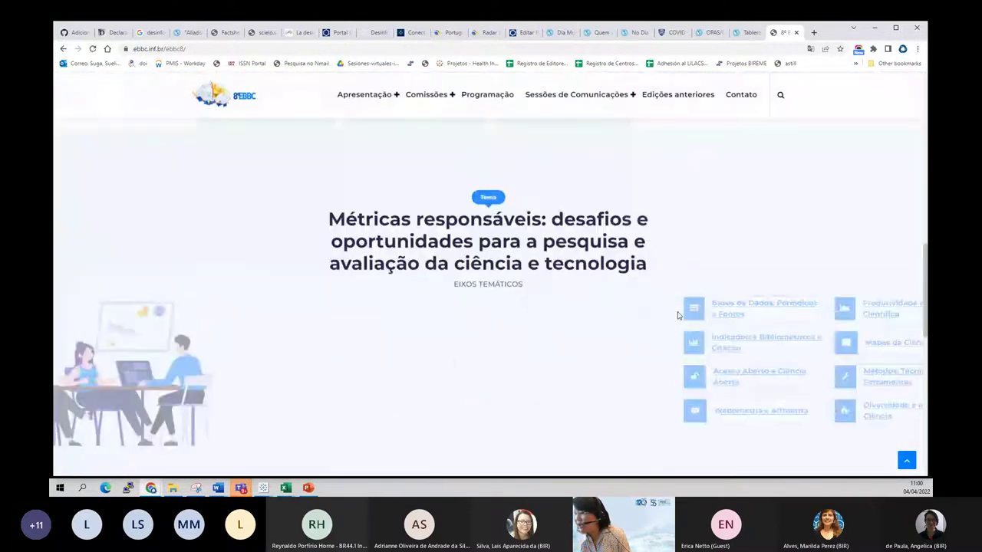
{"action": "scroll", "coordinate": [678, 314], "scroll_direction": "down", "scroll_amount": 3}
{"action": "scroll", "coordinate": [680, 308], "scroll_direction": "up", "scroll_amount": 2}
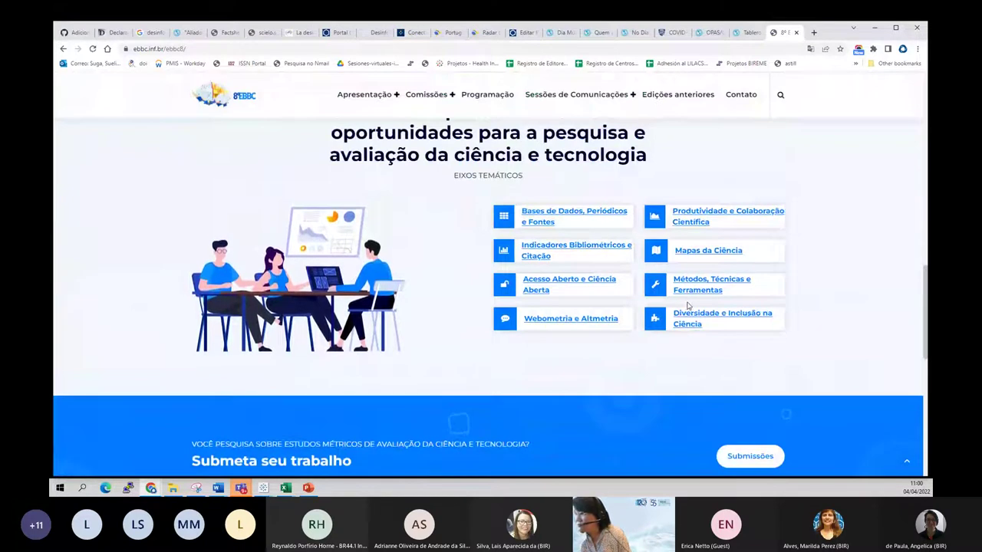
{"action": "scroll", "coordinate": [688, 306], "scroll_direction": "down", "scroll_amount": 1}
{"action": "scroll", "coordinate": [688, 305], "scroll_direction": "down", "scroll_amount": 5}
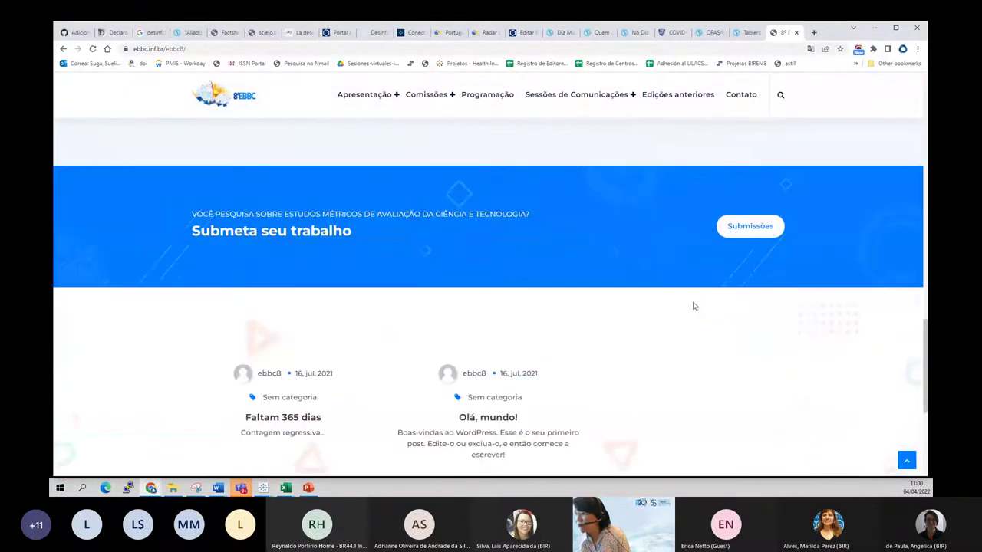
{"action": "scroll", "coordinate": [693, 303], "scroll_direction": "up", "scroll_amount": 7}
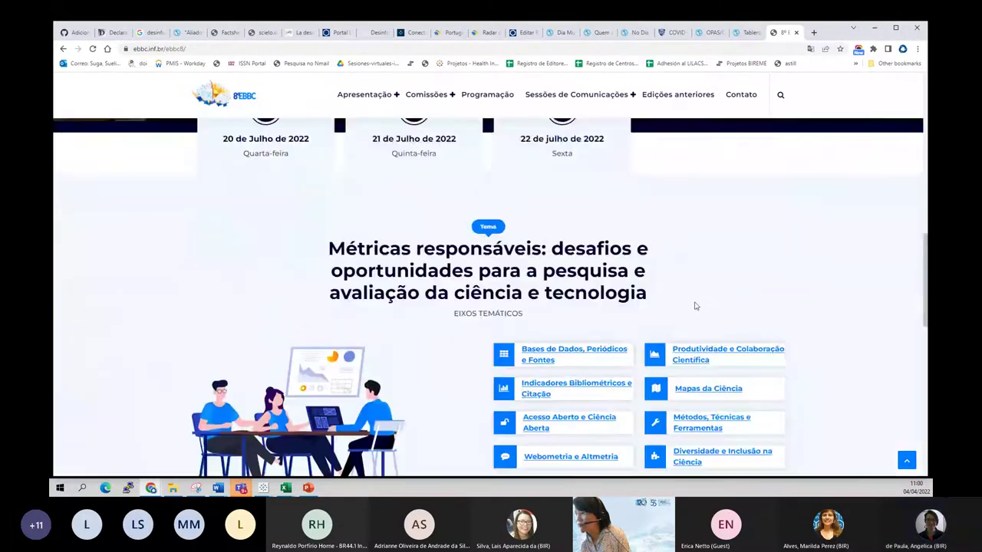
Step: Open the Edições anteriores page of the 8º EBBC site and look through the banners of past events
{"action": "scroll", "coordinate": [701, 291], "scroll_direction": "up", "scroll_amount": 5}
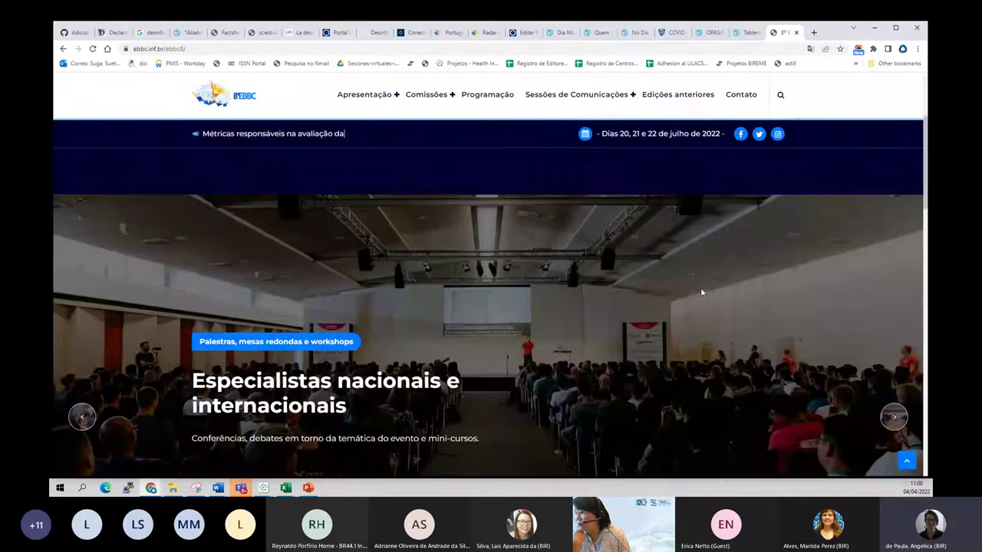
{"action": "scroll", "coordinate": [700, 292], "scroll_direction": "up", "scroll_amount": 3}
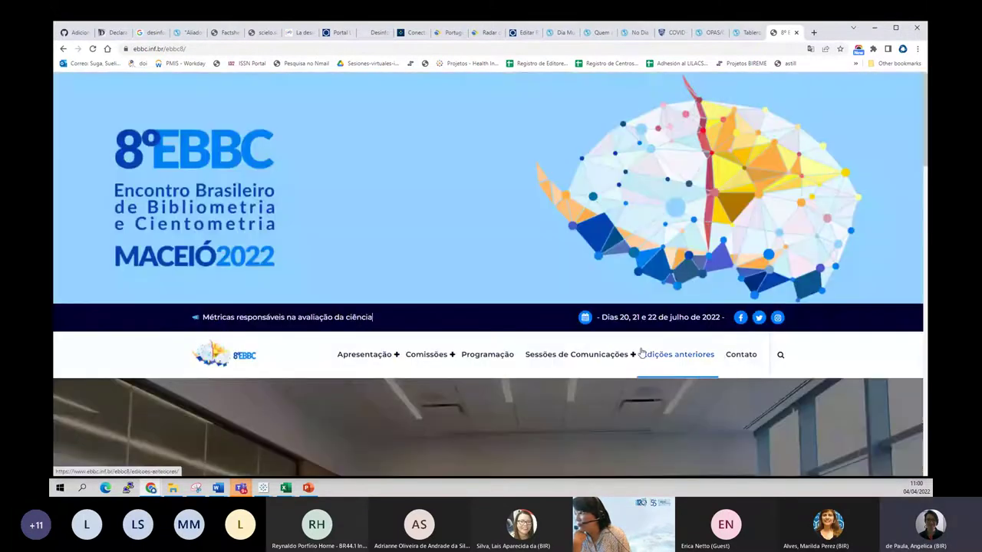
{"action": "left_click", "coordinate": [657, 366]}
{"action": "scroll", "coordinate": [657, 367], "scroll_direction": "down", "scroll_amount": 4}
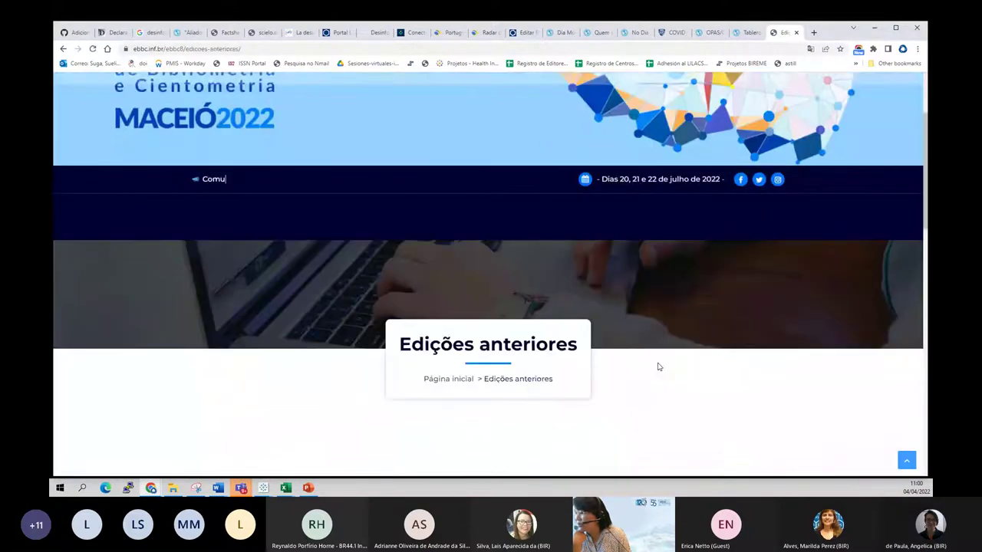
{"action": "scroll", "coordinate": [657, 366], "scroll_direction": "down", "scroll_amount": 3}
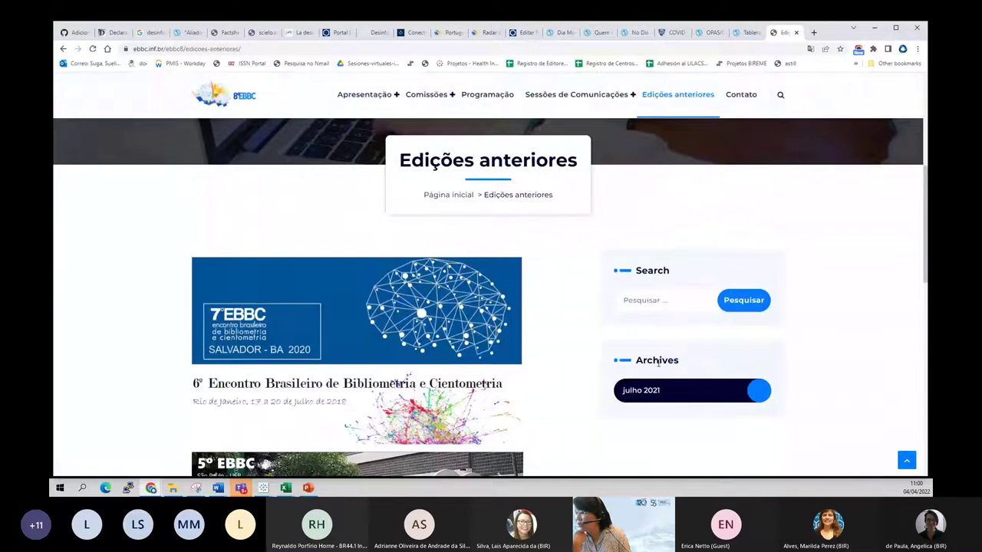
{"action": "scroll", "coordinate": [657, 362], "scroll_direction": "down", "scroll_amount": 1}
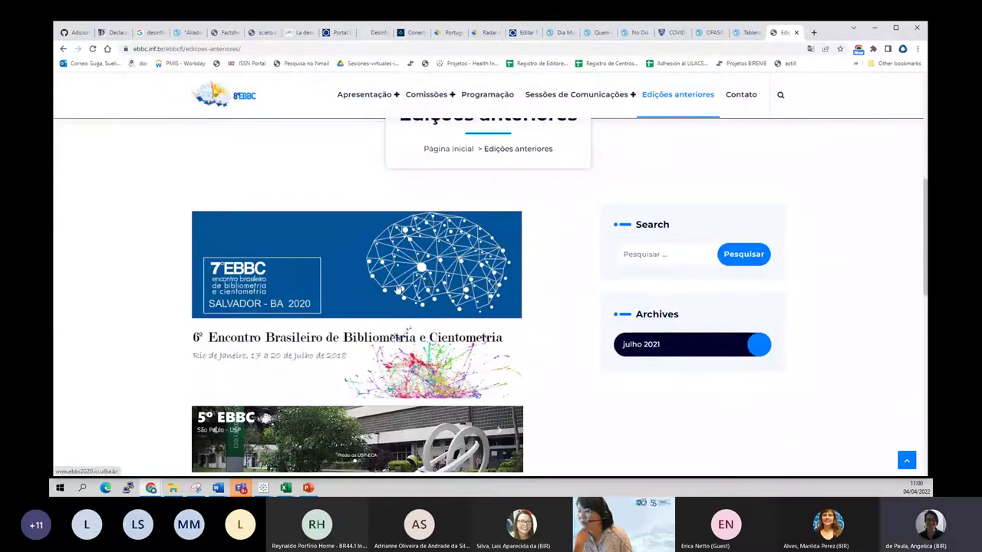
{"action": "scroll", "coordinate": [350, 328], "scroll_direction": "down", "scroll_amount": 1}
{"action": "scroll", "coordinate": [349, 328], "scroll_direction": "down", "scroll_amount": 1}
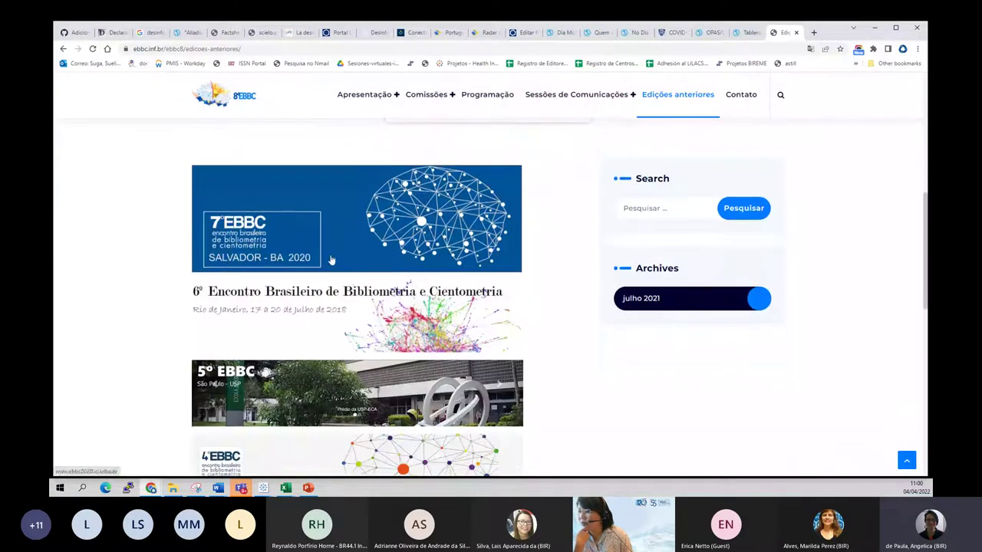
Step: Open the 6º EBBC event site in a new tab from its banner and switch to it
{"action": "right_click", "coordinate": [307, 293]}
{"action": "left_click", "coordinate": [322, 300]}
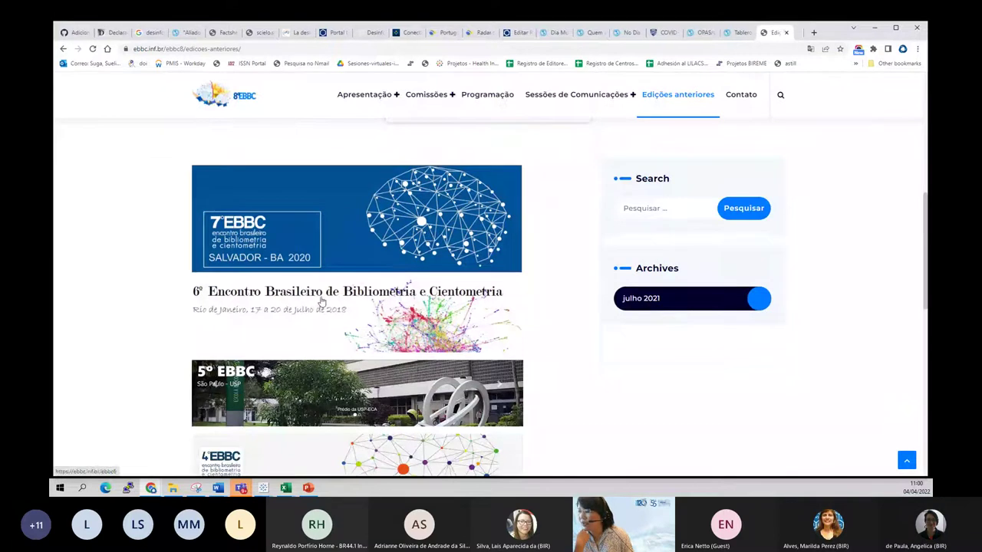
{"action": "left_click", "coordinate": [778, 32]}
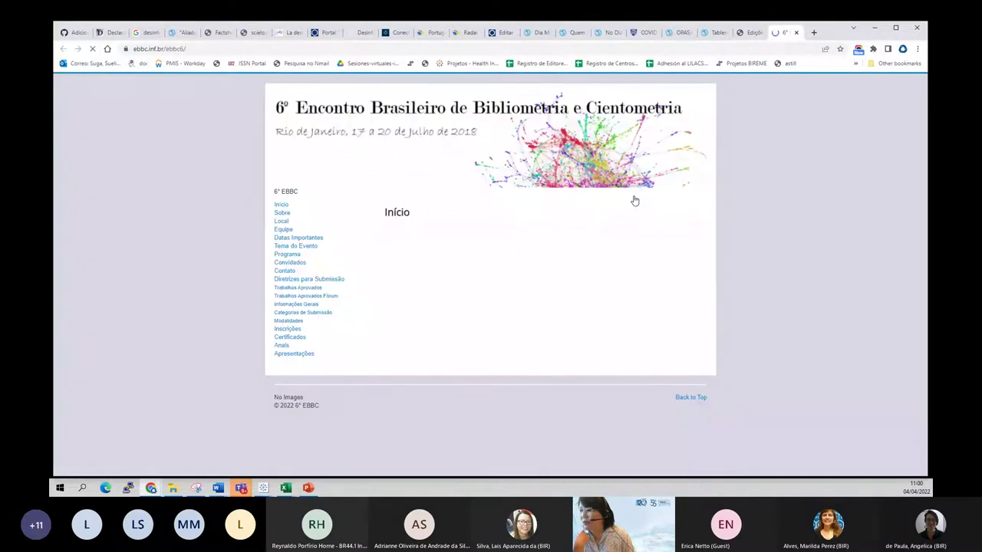
Step: View the 6º EBBC Trabalhos Aprovados page and its Apresentações on SlideShare, then close the SlideShare window
{"action": "left_click", "coordinate": [297, 288]}
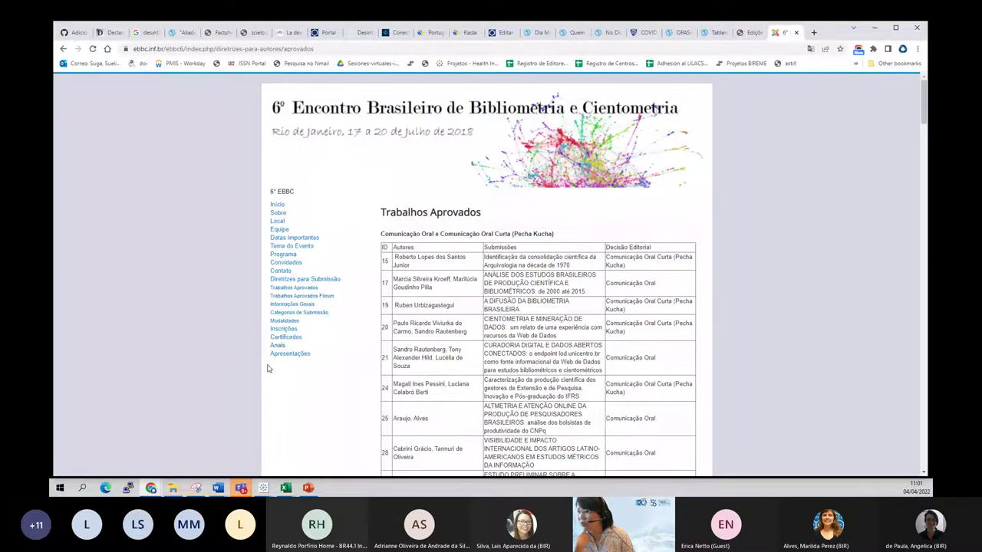
{"action": "left_click", "coordinate": [293, 355]}
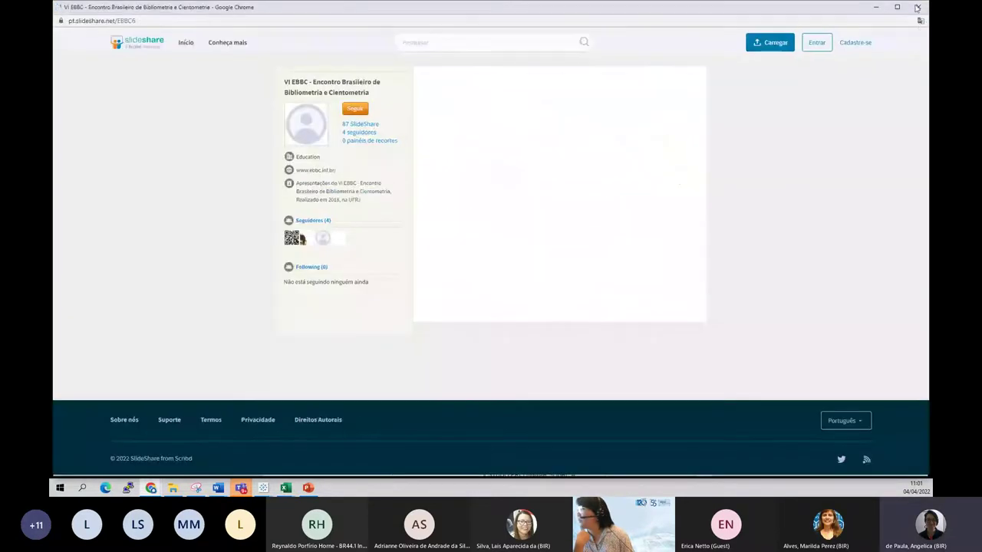
{"action": "left_click", "coordinate": [916, 7]}
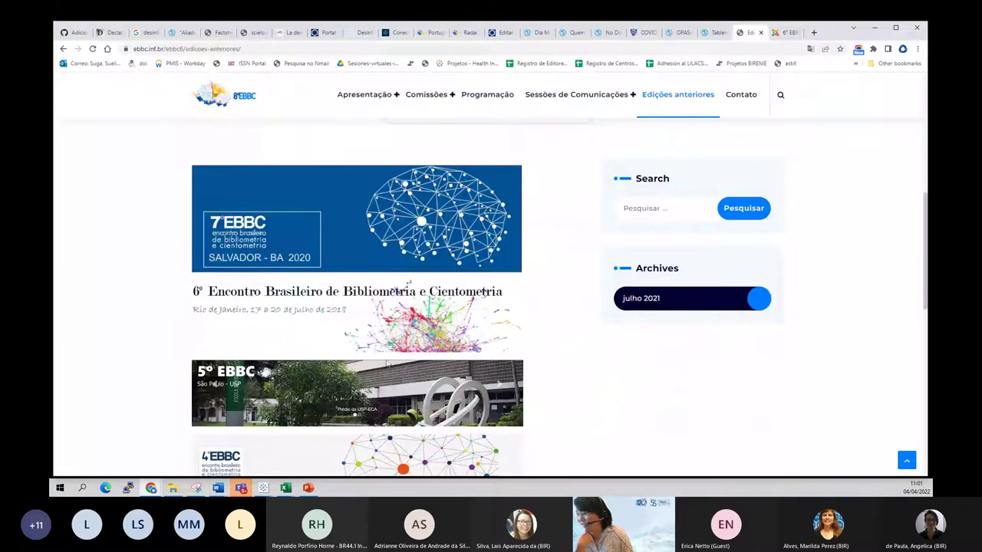
Step: Open the 5º EBBC event site in a new tab from the Edições anteriores page and switch to it
{"action": "scroll", "coordinate": [389, 342], "scroll_direction": "down", "scroll_amount": 1}
{"action": "right_click", "coordinate": [347, 299]}
{"action": "left_click", "coordinate": [366, 305]}
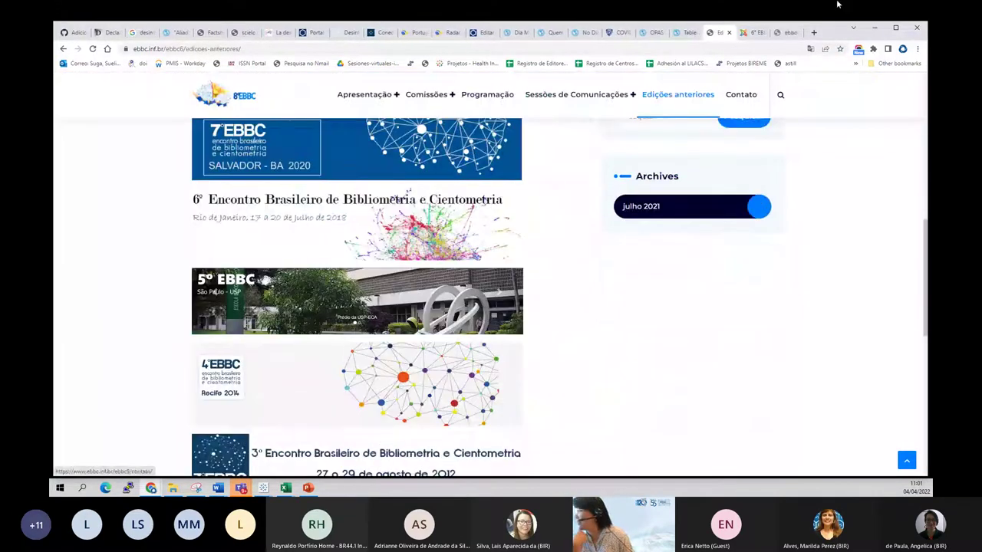
{"action": "left_click", "coordinate": [789, 35]}
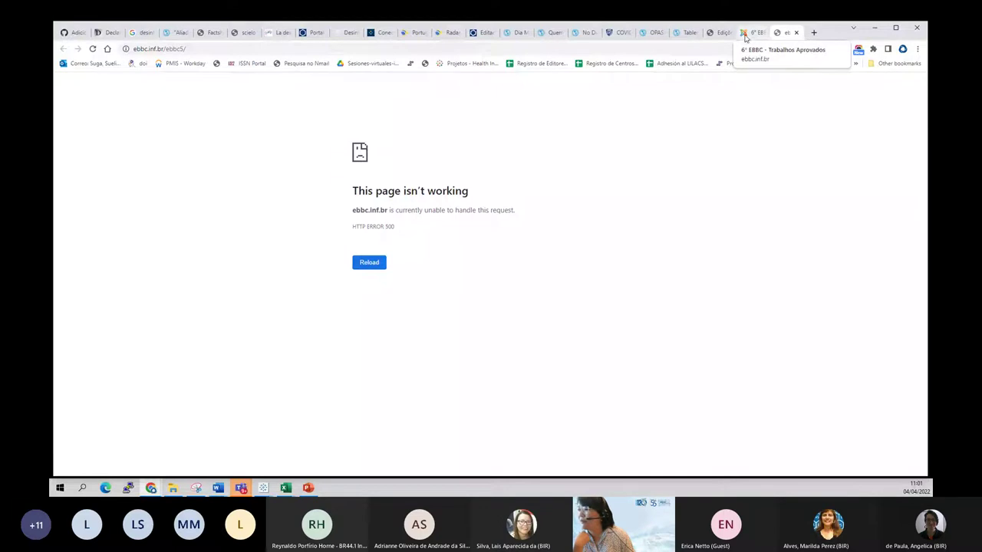
{"action": "left_click", "coordinate": [278, 49]}
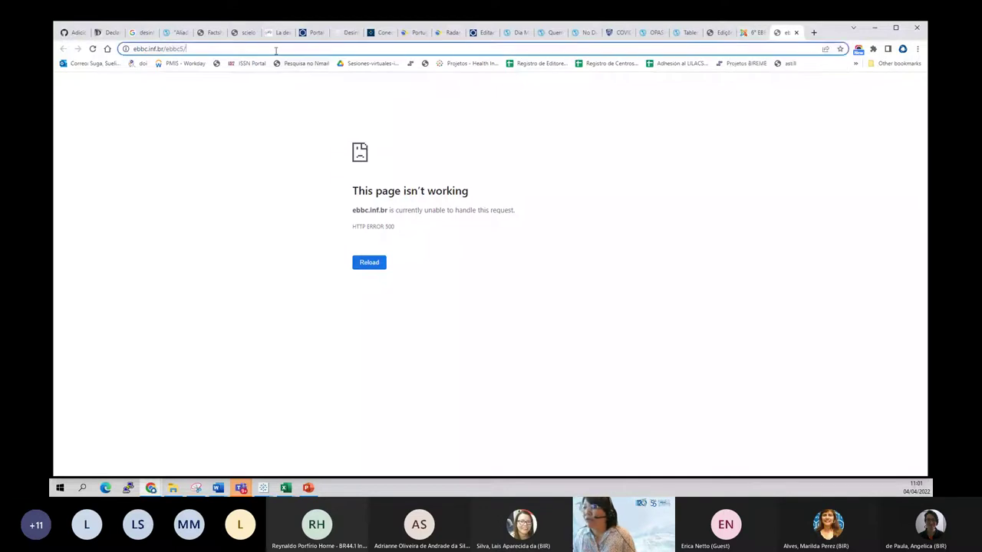
Step: Return to the 6º EBBC site and view its Anais page
{"action": "left_click", "coordinate": [754, 34]}
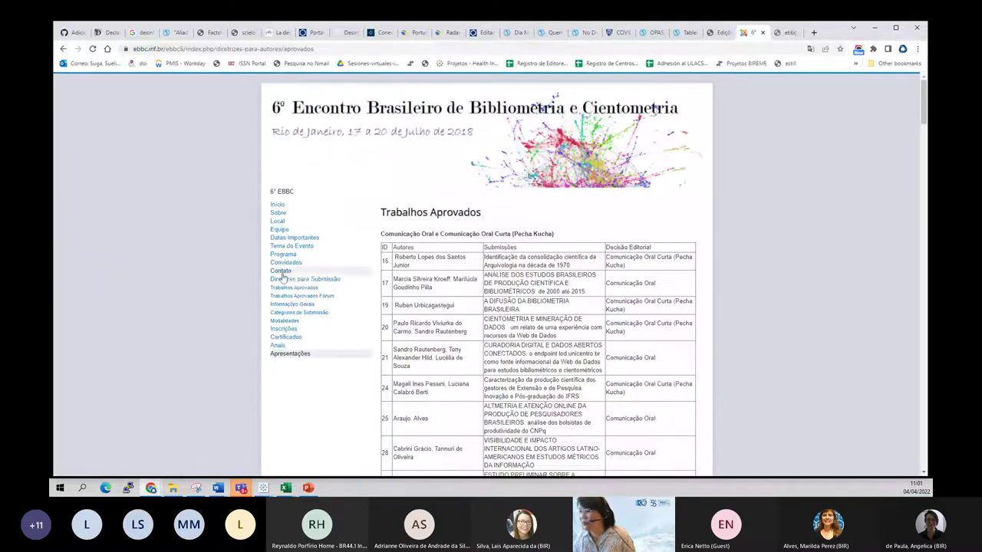
{"action": "left_click", "coordinate": [276, 346]}
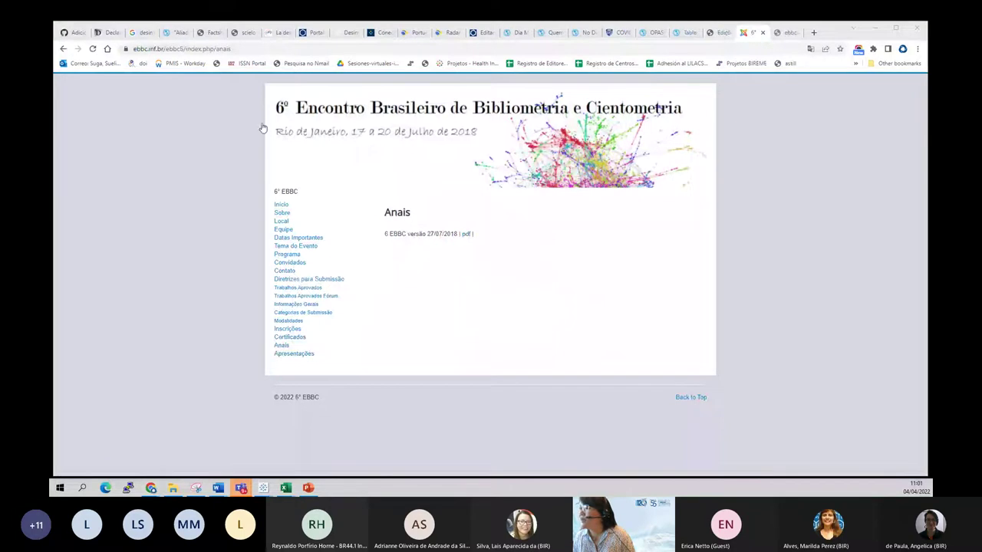
{"action": "left_click", "coordinate": [215, 125]}
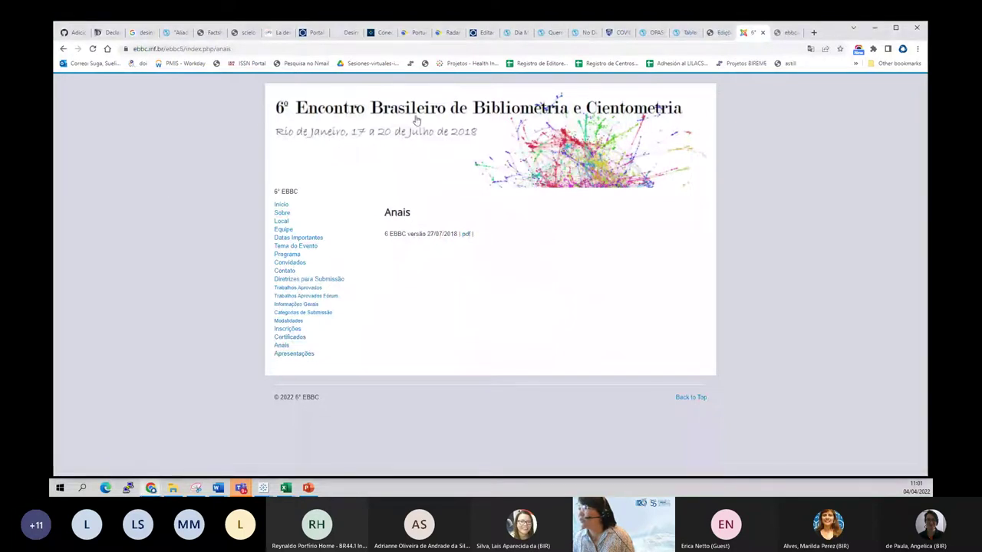
Step: Open the 4º EBBC banner image in a new tab from the past-editions page, then close it and the 5º EBBC tab
{"action": "left_click", "coordinate": [711, 34]}
{"action": "scroll", "coordinate": [302, 303], "scroll_direction": "down", "scroll_amount": 2}
{"action": "right_click", "coordinate": [374, 286]}
{"action": "left_click", "coordinate": [395, 299]}
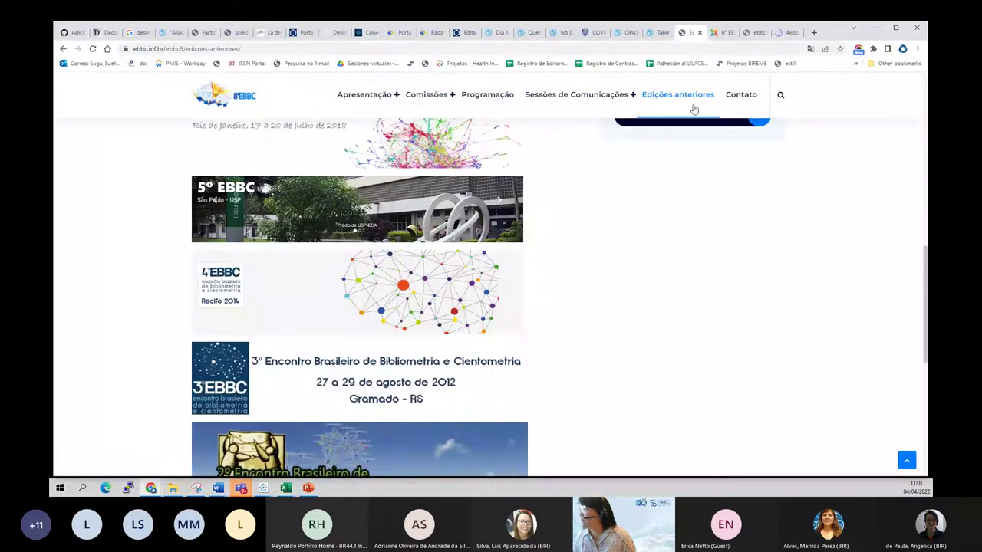
{"action": "left_click", "coordinate": [782, 32]}
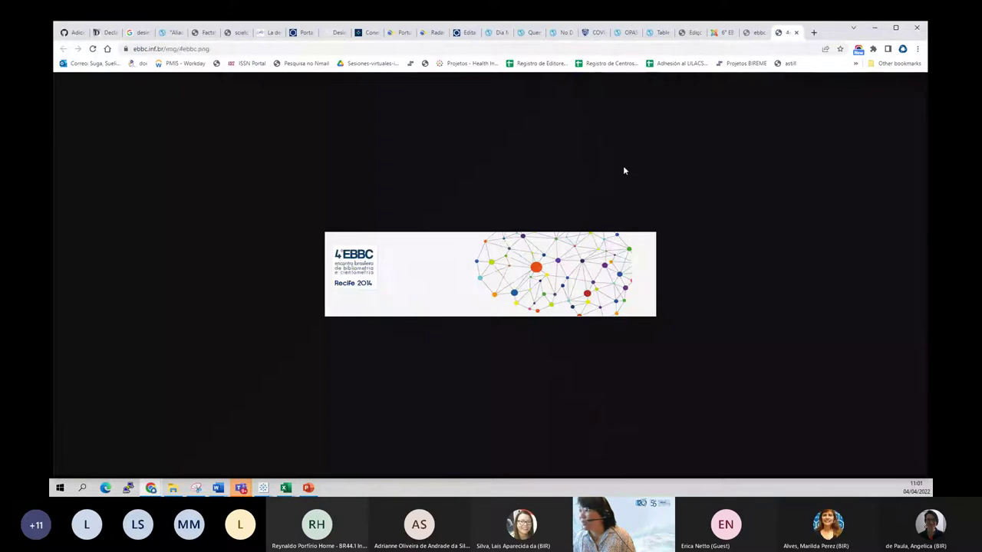
{"action": "left_click", "coordinate": [795, 36]}
{"action": "left_click", "coordinate": [796, 34]}
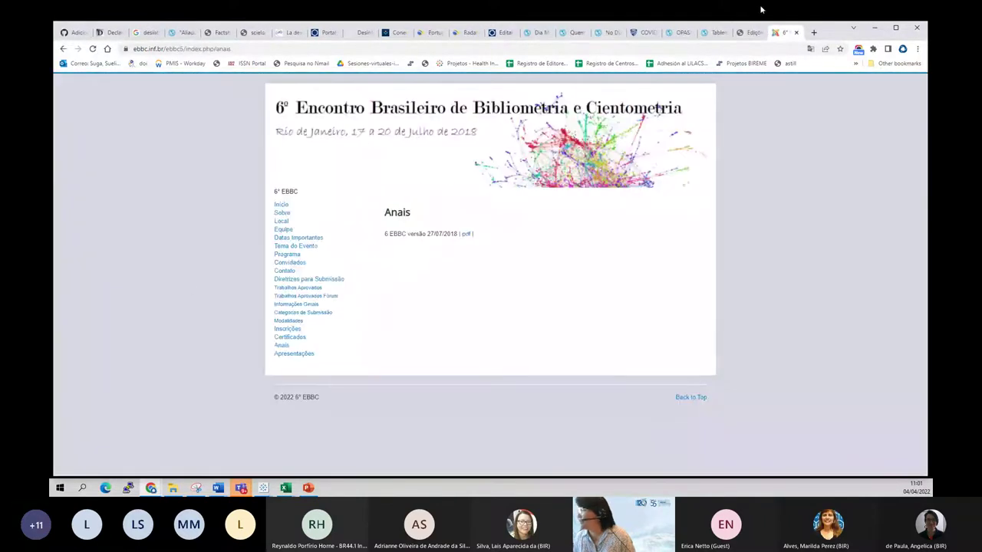
Step: Open the 1º EBBC event site from its banner at the end of the Edições anteriores page
{"action": "left_click", "coordinate": [738, 35]}
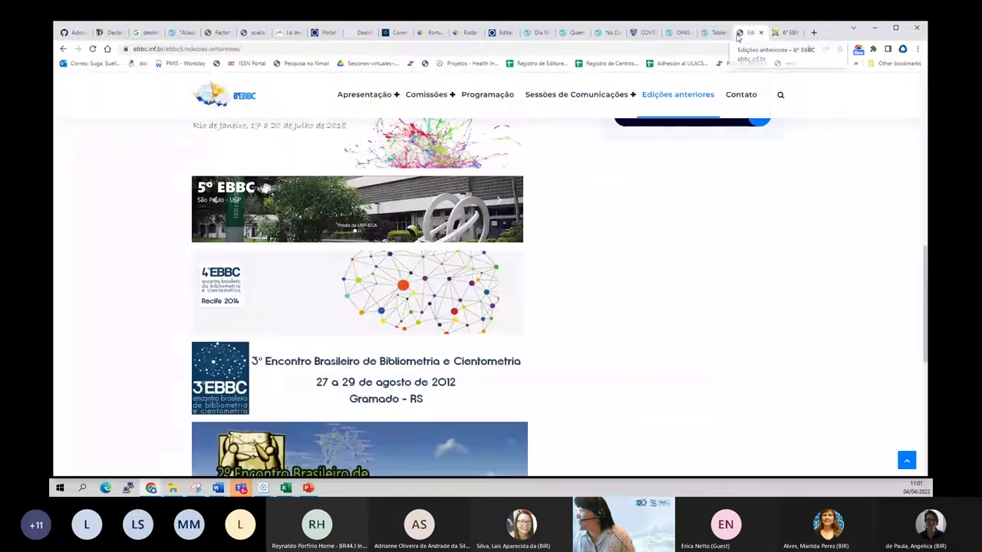
{"action": "scroll", "coordinate": [275, 281], "scroll_direction": "down", "scroll_amount": 3}
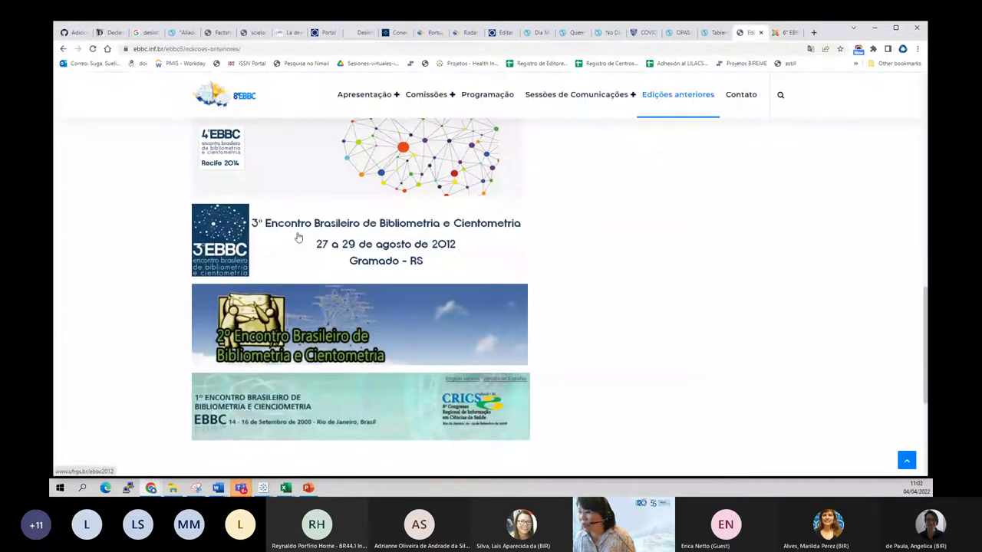
{"action": "left_click", "coordinate": [431, 408]}
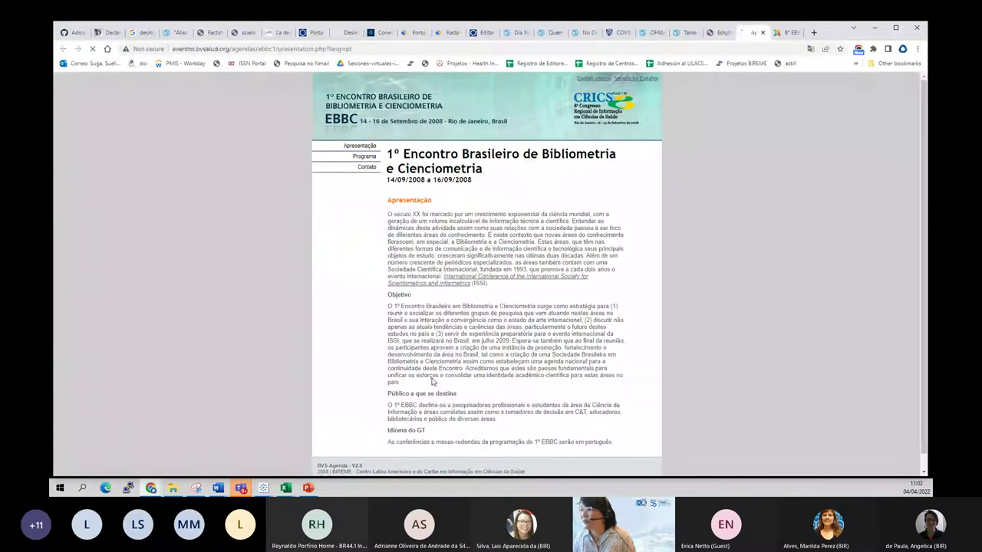
Step: Open the 1º EBBC Programa page and examine its sessions, speakers and linked presentation documents
{"action": "left_click", "coordinate": [368, 158]}
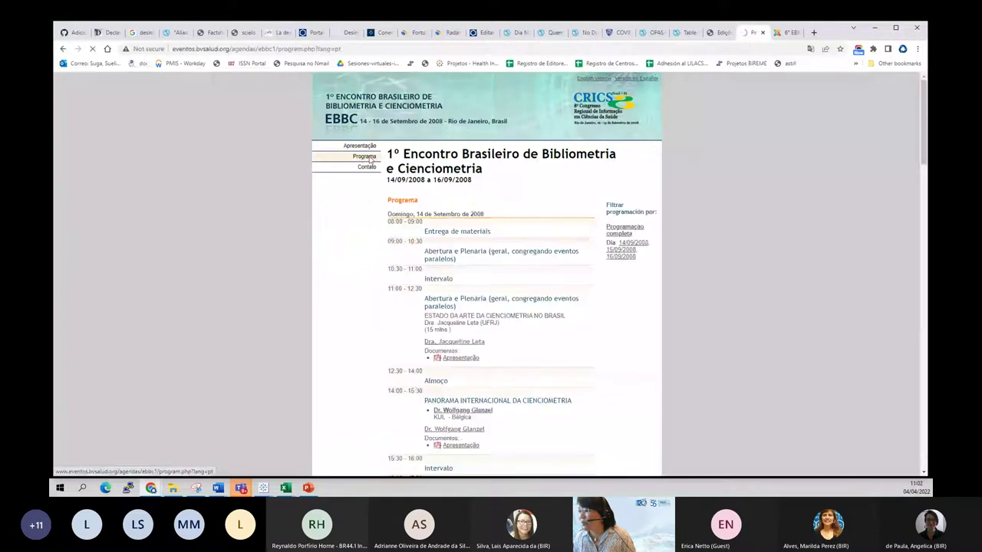
{"action": "scroll", "coordinate": [440, 352], "scroll_direction": "down", "scroll_amount": 1}
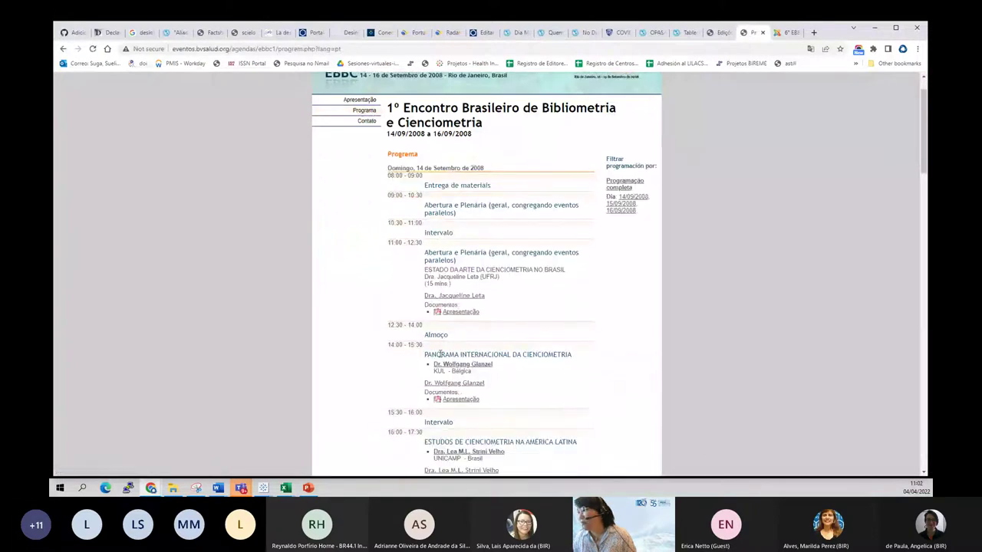
{"action": "scroll", "coordinate": [440, 352], "scroll_direction": "down", "scroll_amount": 3}
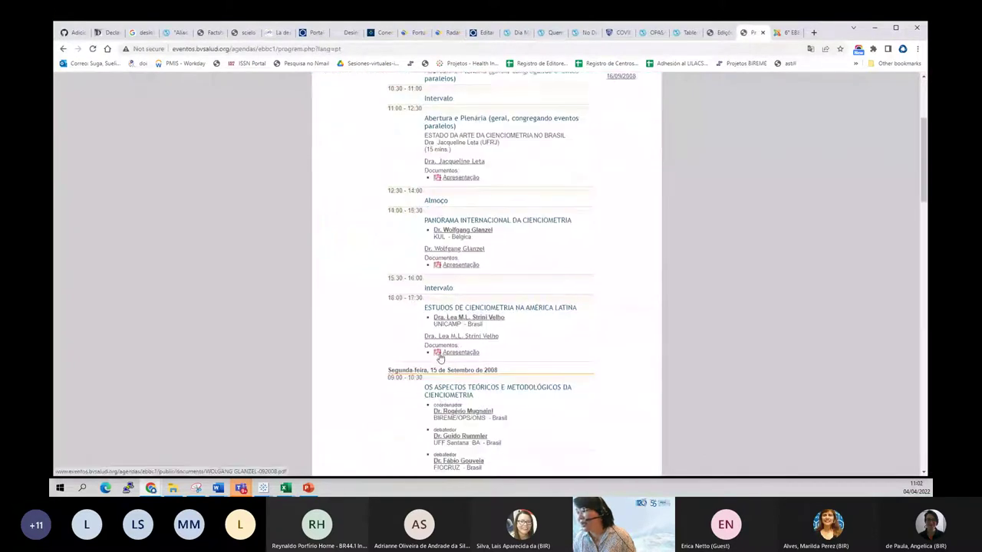
{"action": "scroll", "coordinate": [440, 357], "scroll_direction": "down", "scroll_amount": 1}
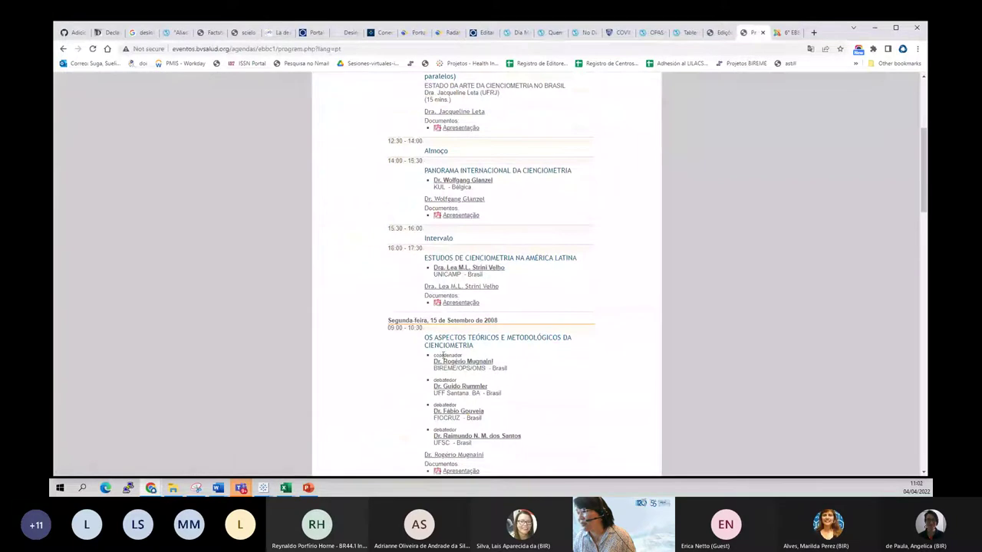
{"action": "scroll", "coordinate": [453, 309], "scroll_direction": "down", "scroll_amount": 2}
{"action": "scroll", "coordinate": [454, 309], "scroll_direction": "down", "scroll_amount": 4}
{"action": "scroll", "coordinate": [453, 372], "scroll_direction": "down", "scroll_amount": 6}
{"action": "scroll", "coordinate": [458, 337], "scroll_direction": "up", "scroll_amount": 20}
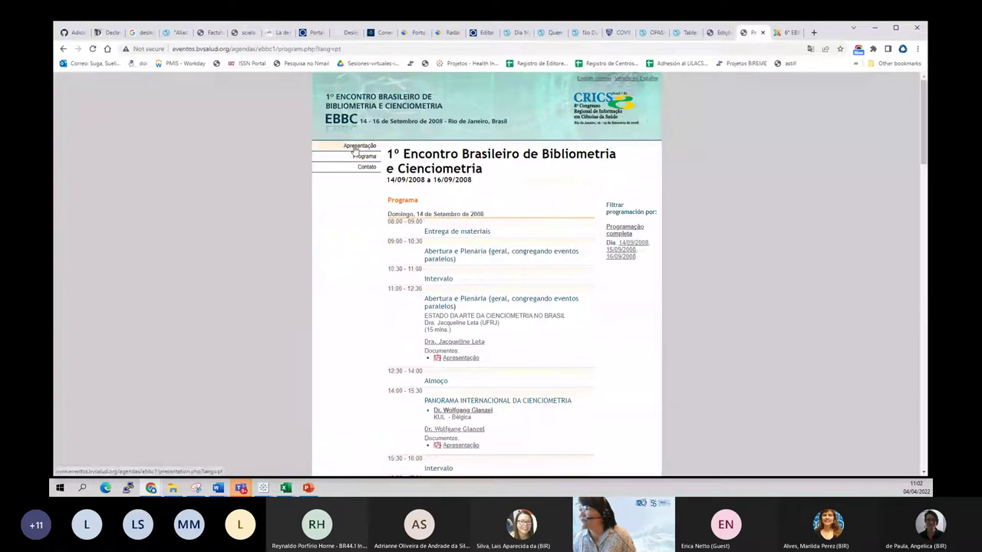
{"action": "scroll", "coordinate": [522, 249], "scroll_direction": "down", "scroll_amount": 2}
{"action": "scroll", "coordinate": [541, 254], "scroll_direction": "down", "scroll_amount": 2}
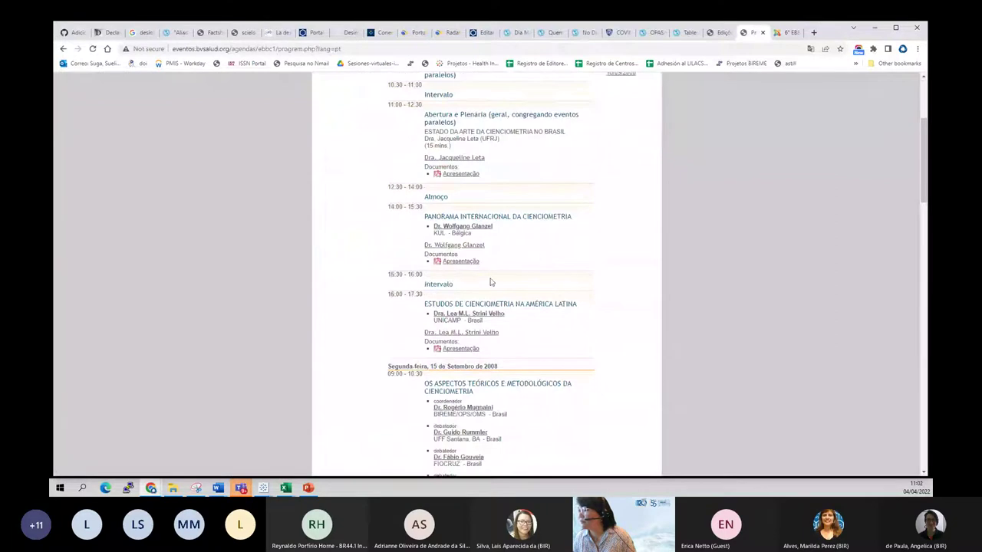
Step: Skim the presentation PDF of the session Estudos de Cienciometria na América Latina, then close it and the 6º EBBC tab
{"action": "left_click", "coordinate": [456, 351]}
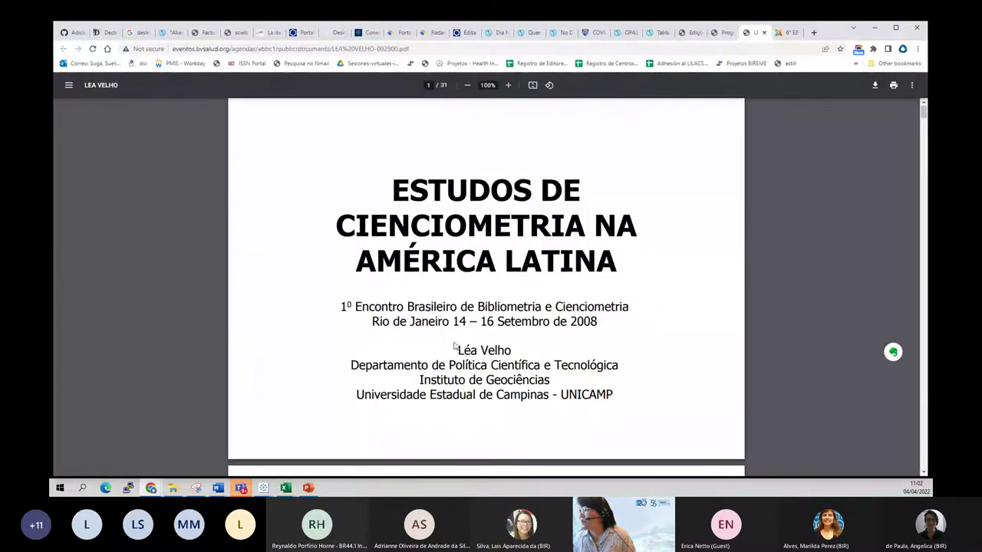
{"action": "scroll", "coordinate": [454, 345], "scroll_direction": "down", "scroll_amount": 9}
{"action": "left_click", "coordinate": [764, 33]}
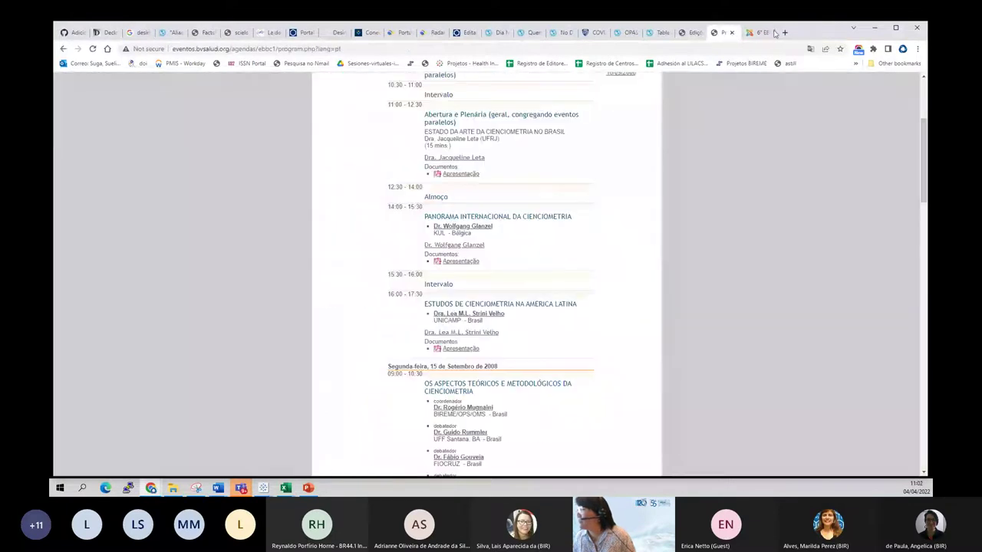
{"action": "left_click", "coordinate": [759, 32]}
{"action": "left_click", "coordinate": [764, 32]}
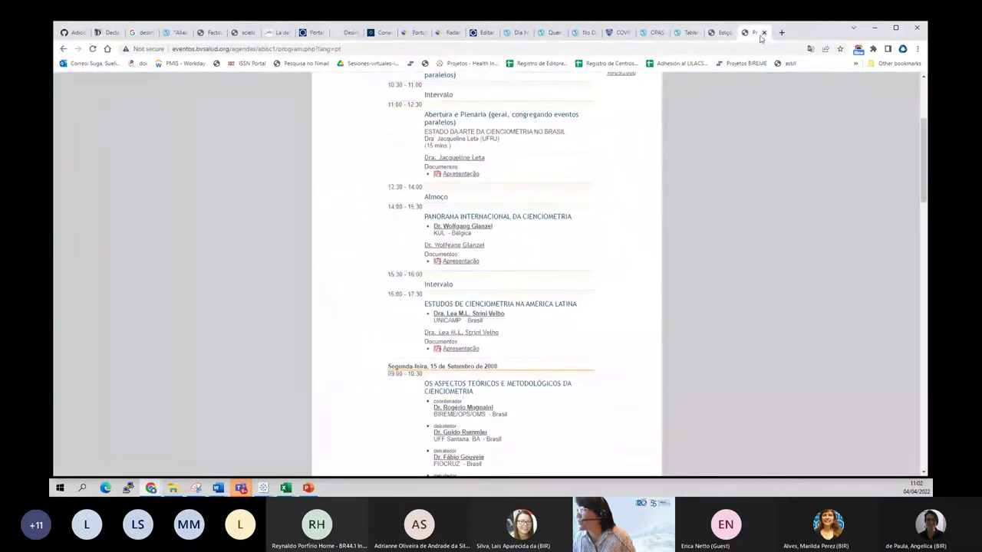
Step: Return to the new resource form in FI-ADMIN and show Publicações eletrônicas - anais de congresso in the Tipo de Fonte options
{"action": "left_click", "coordinate": [477, 33]}
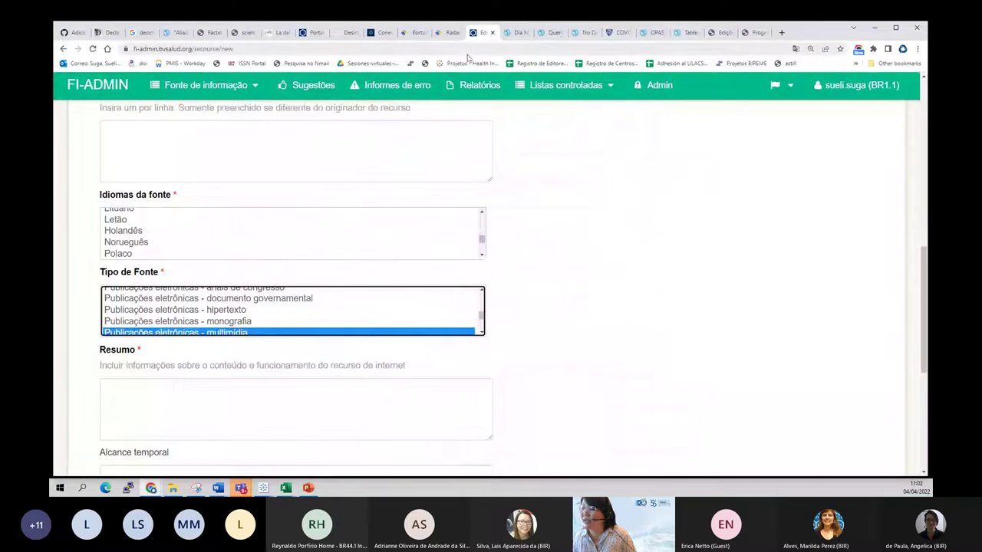
{"action": "left_click", "coordinate": [482, 290]}
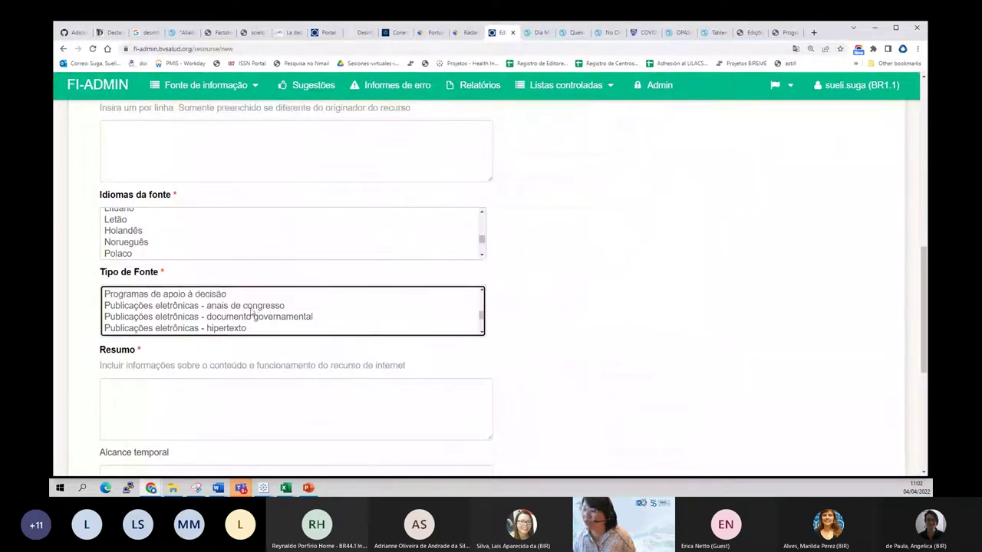
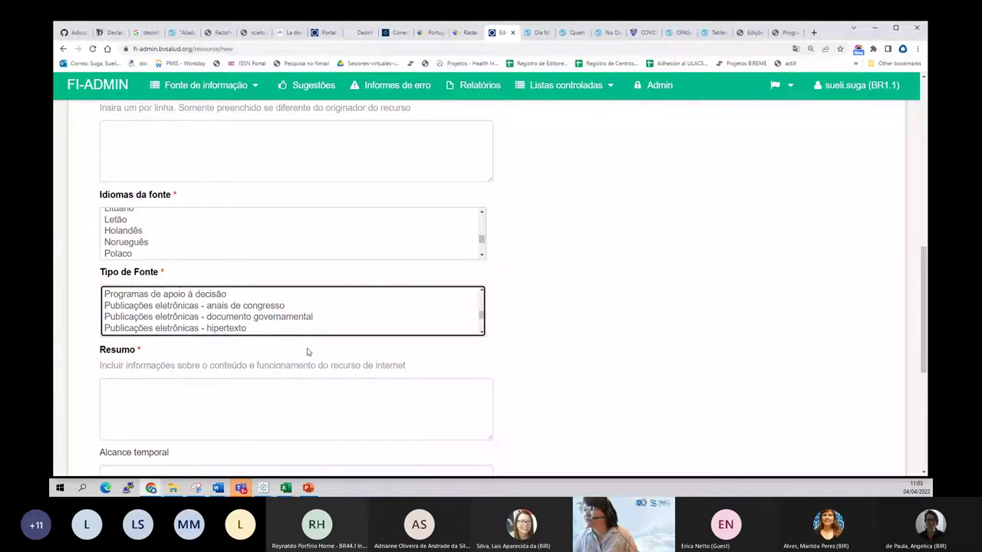
Step: Search the web for conass in a new tab and open the Conselho Nacional de Secretários de Saúde site
{"action": "left_click", "coordinate": [813, 33]}
{"action": "type", "text": "conass"}
{"action": "key", "text": "Return"}
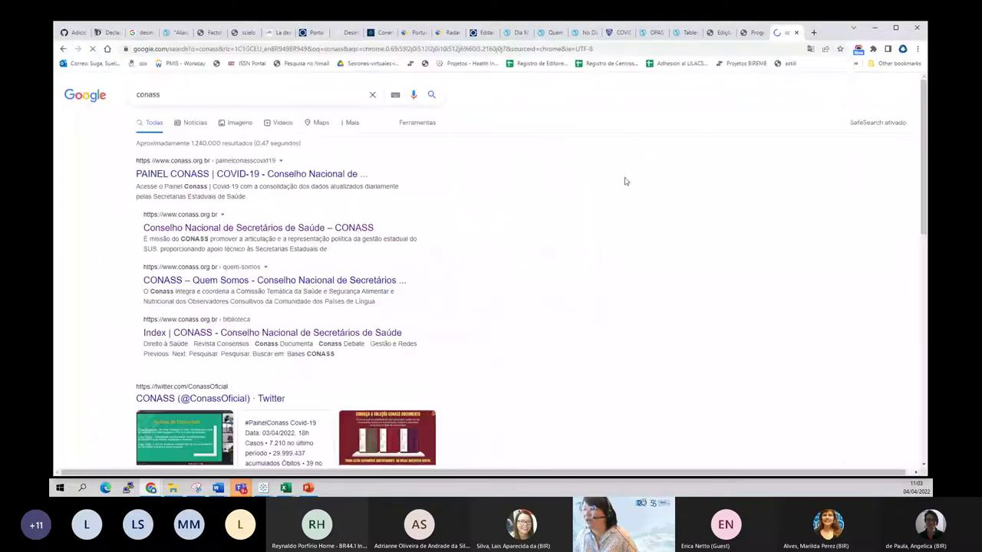
{"action": "left_click", "coordinate": [188, 228]}
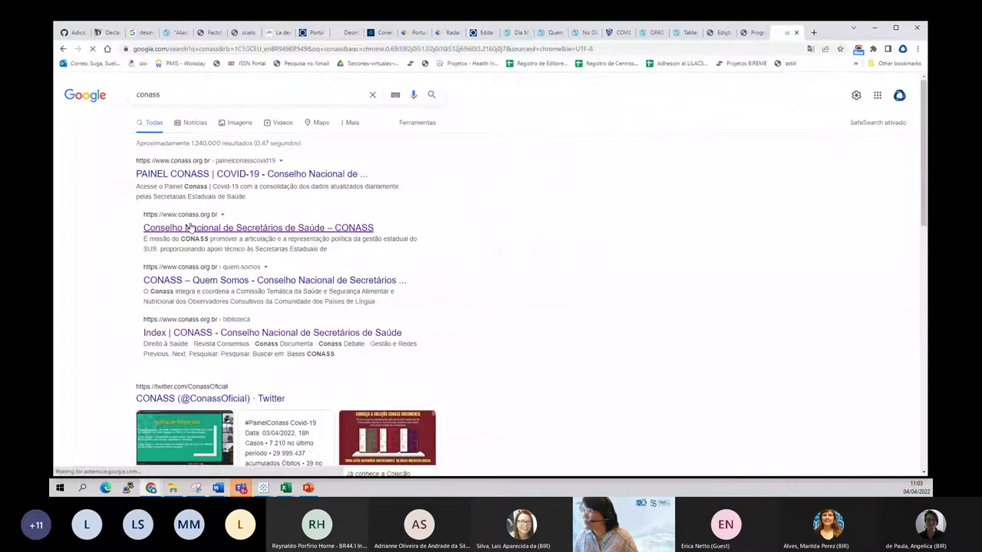
Step: Examine the CONASS home page's rotating banners, news, documents and digital tools sections
{"action": "scroll", "coordinate": [191, 226], "scroll_direction": "down", "scroll_amount": 3}
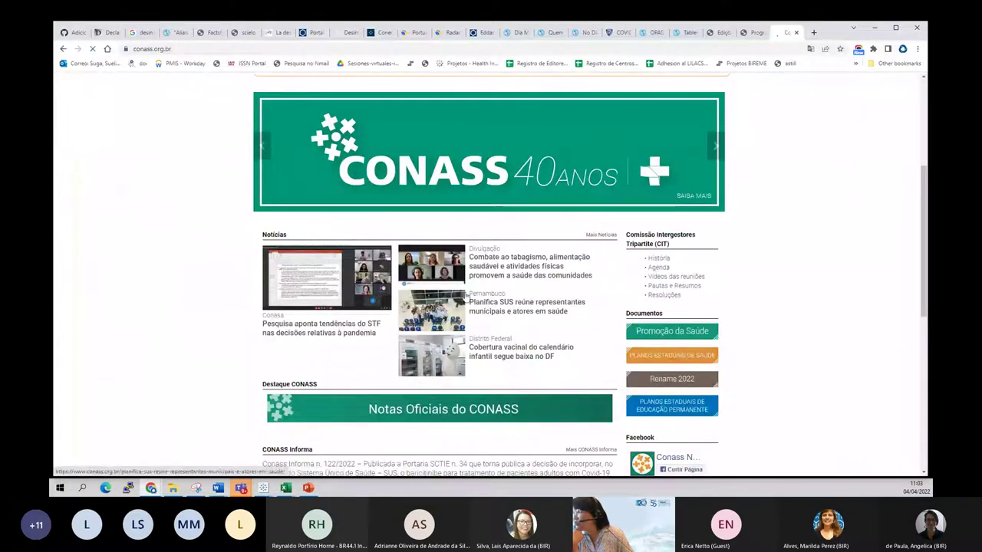
{"action": "left_click", "coordinate": [717, 148]}
{"action": "left_click", "coordinate": [717, 148]}
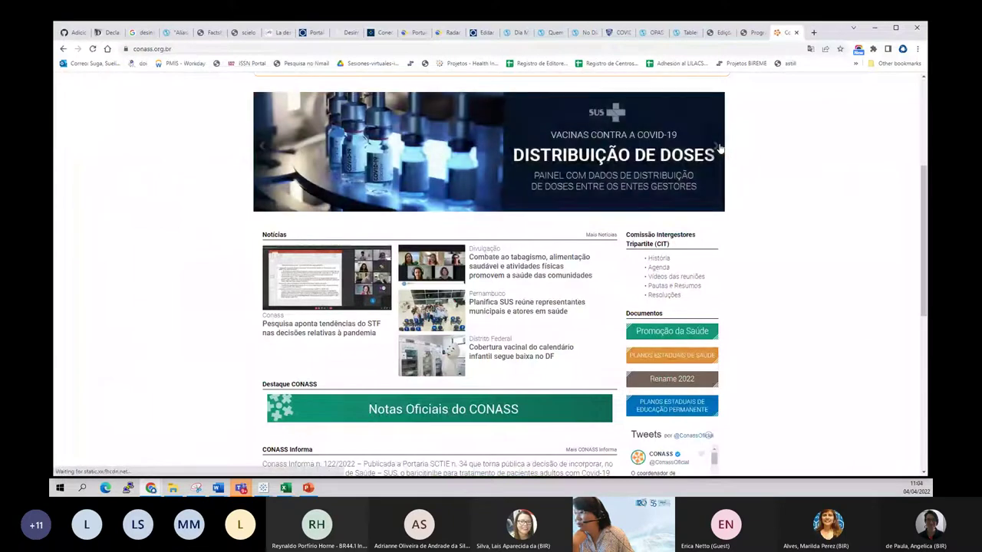
{"action": "left_click", "coordinate": [718, 148]}
{"action": "left_click", "coordinate": [718, 148]}
{"action": "left_click", "coordinate": [718, 148]}
{"action": "scroll", "coordinate": [674, 260], "scroll_direction": "down", "scroll_amount": 2}
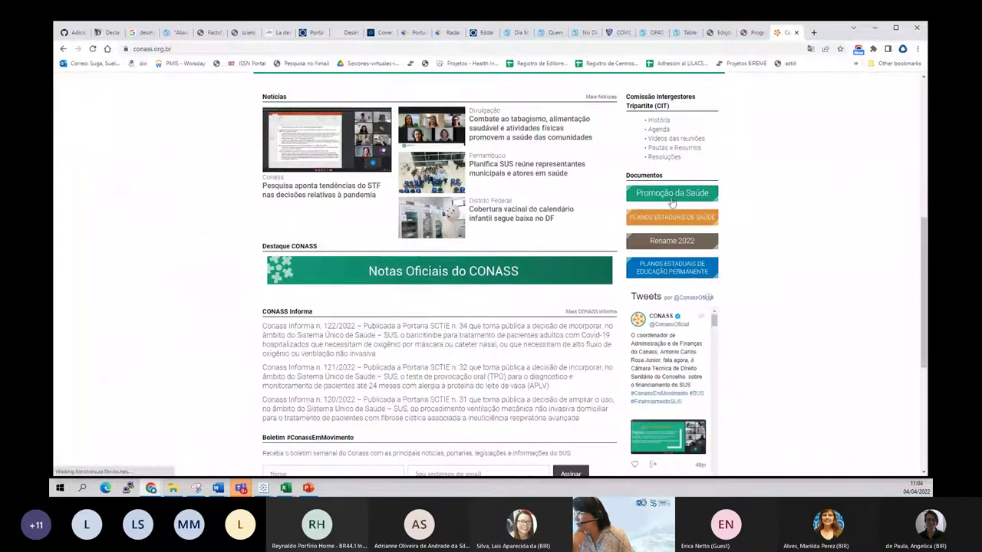
{"action": "scroll", "coordinate": [684, 273], "scroll_direction": "down", "scroll_amount": 1}
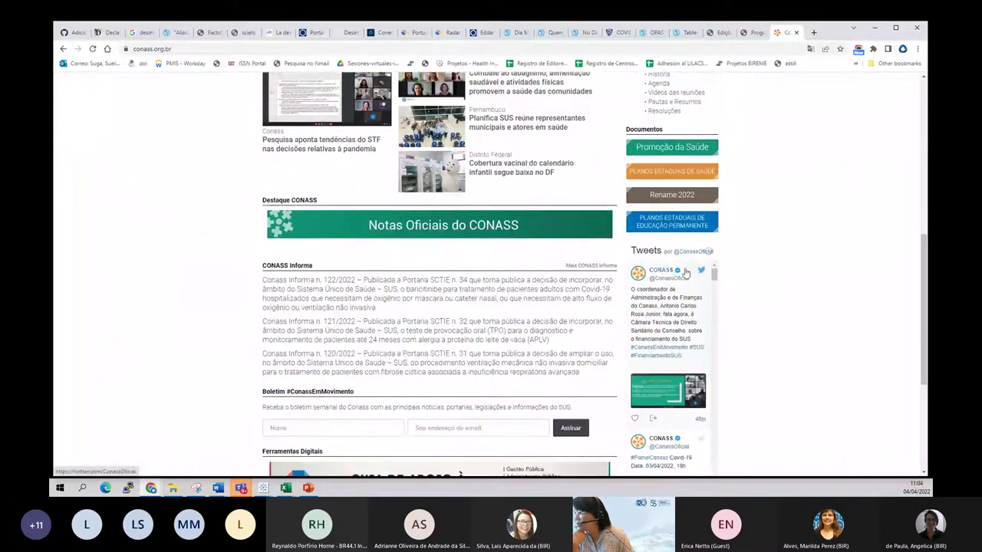
{"action": "scroll", "coordinate": [244, 326], "scroll_direction": "down", "scroll_amount": 3}
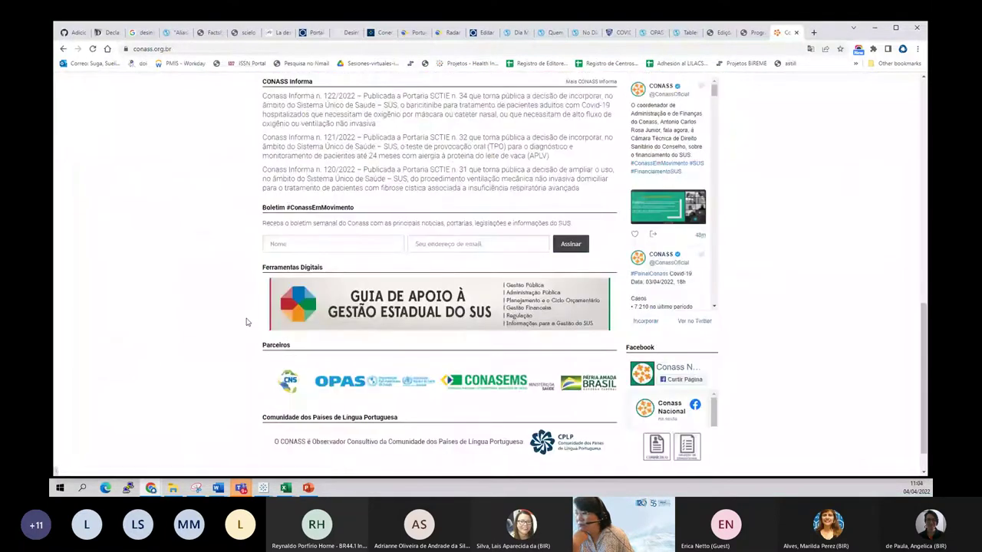
Step: Open the Guia de Apoio à Gestão Estadual do SUS from its banner under Ferramentas Digitais and review its topics
{"action": "left_click", "coordinate": [397, 277]}
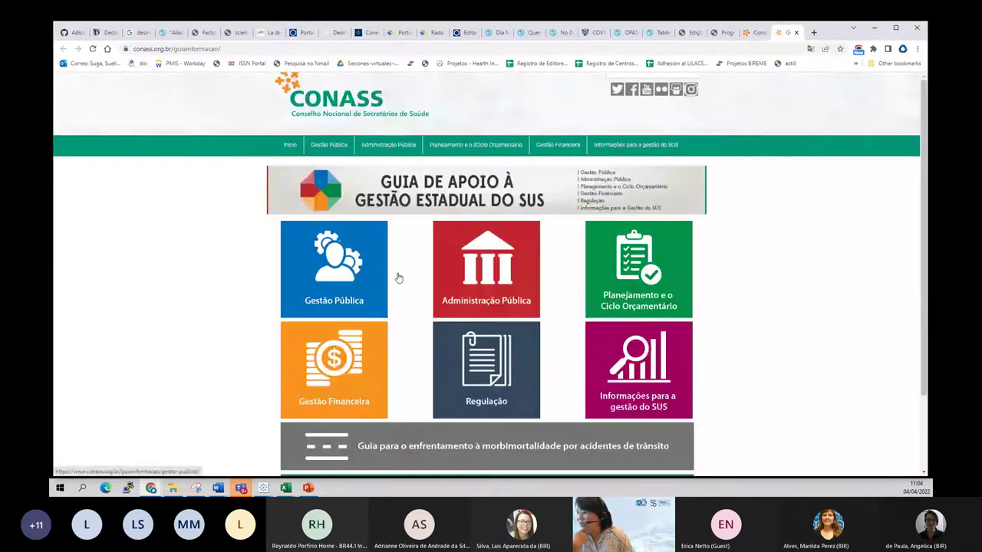
{"action": "scroll", "coordinate": [397, 277], "scroll_direction": "down", "scroll_amount": 2}
{"action": "scroll", "coordinate": [397, 277], "scroll_direction": "up", "scroll_amount": 2}
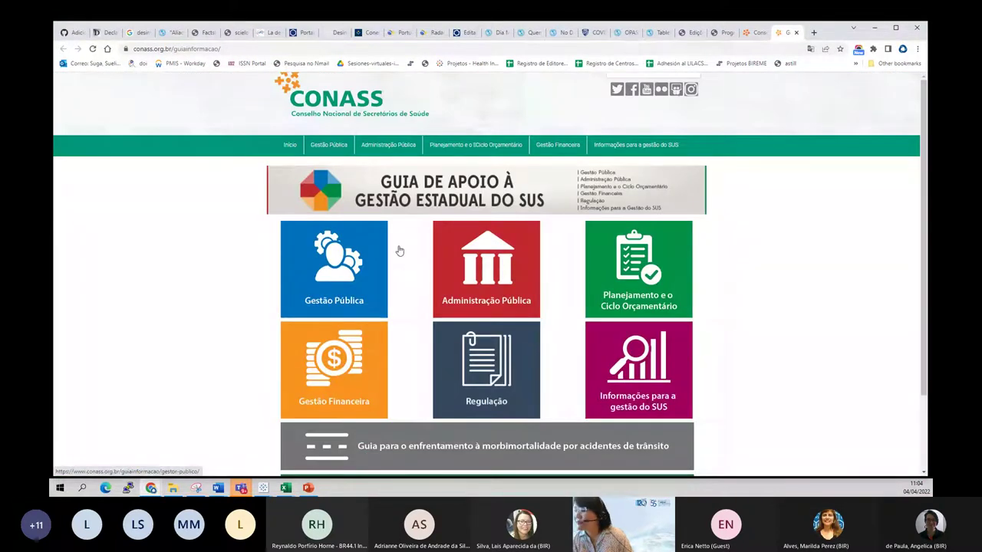
Step: Open the guide's Gestão Pública topic, skim its text and references, and return to the guide's main page
{"action": "left_click", "coordinate": [368, 288]}
{"action": "scroll", "coordinate": [371, 285], "scroll_direction": "down", "scroll_amount": 15}
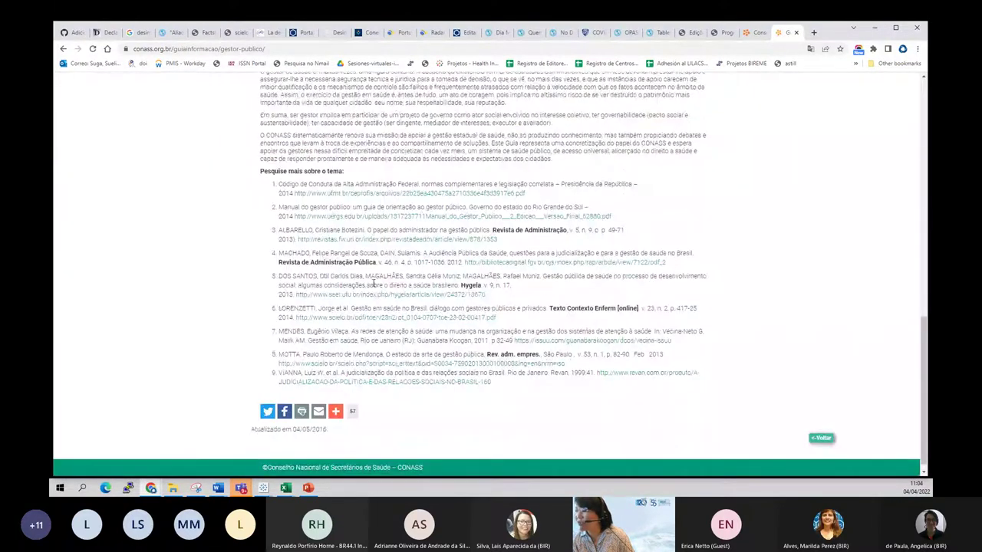
{"action": "scroll", "coordinate": [373, 285], "scroll_direction": "down", "scroll_amount": 1}
{"action": "scroll", "coordinate": [374, 285], "scroll_direction": "up", "scroll_amount": 15}
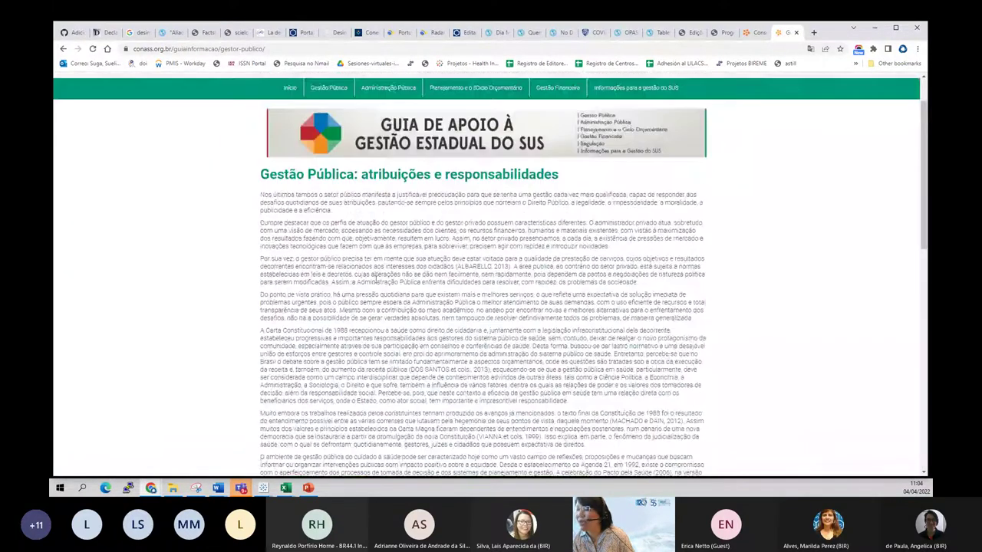
{"action": "left_click", "coordinate": [62, 49]}
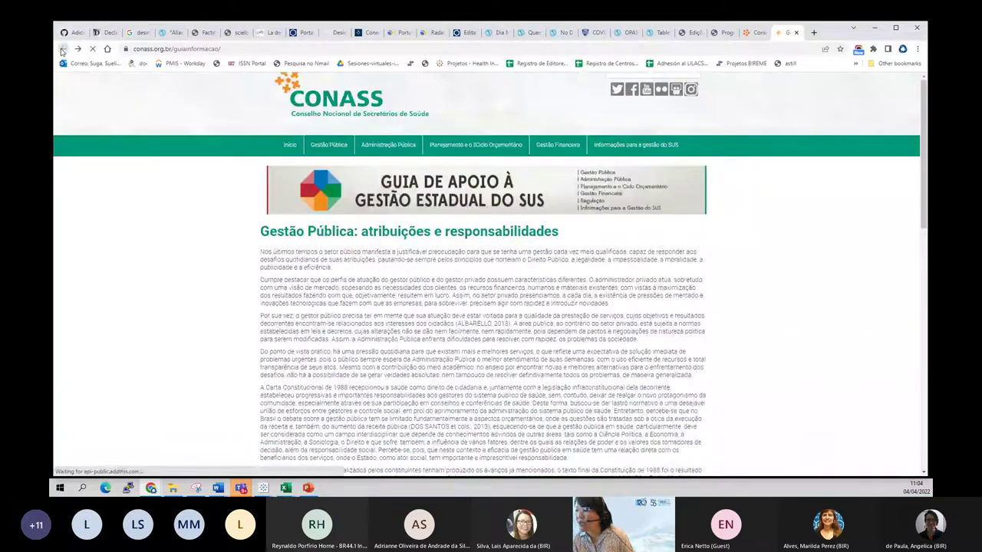
Step: Open the guide's Administração Pública topic, review its table of contents, and return to the guide's main page
{"action": "left_click", "coordinate": [494, 292]}
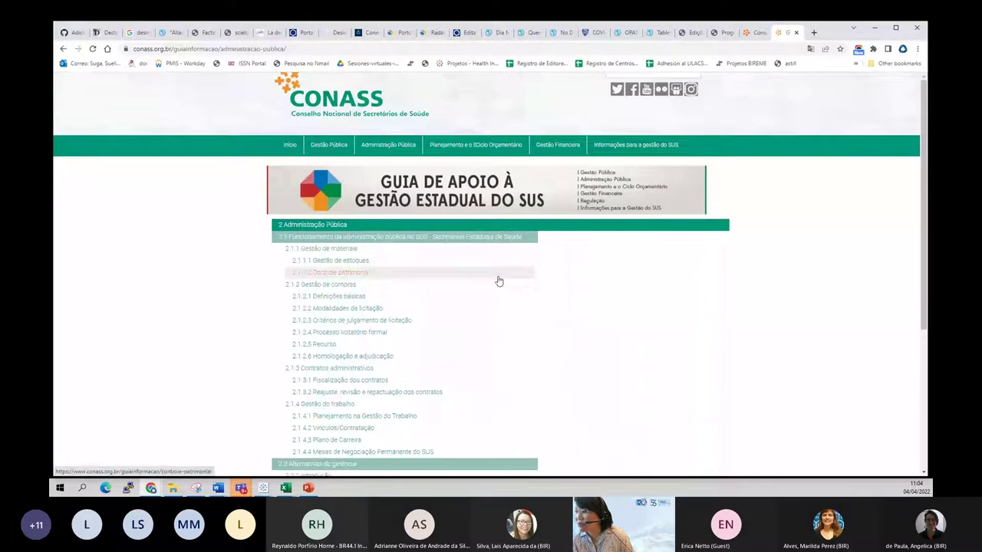
{"action": "scroll", "coordinate": [460, 253], "scroll_direction": "down", "scroll_amount": 1}
{"action": "scroll", "coordinate": [322, 345], "scroll_direction": "down", "scroll_amount": 2}
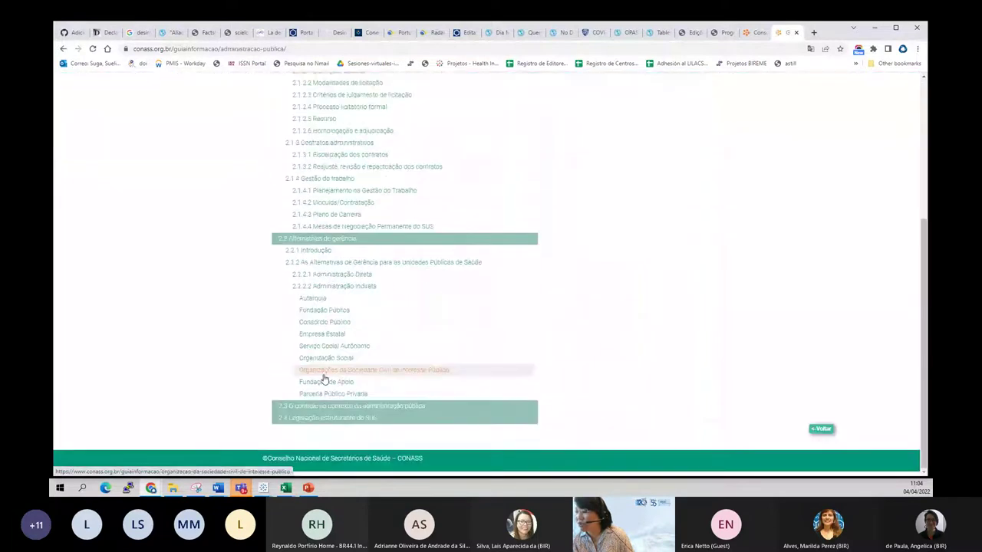
{"action": "scroll", "coordinate": [322, 375], "scroll_direction": "up", "scroll_amount": 2}
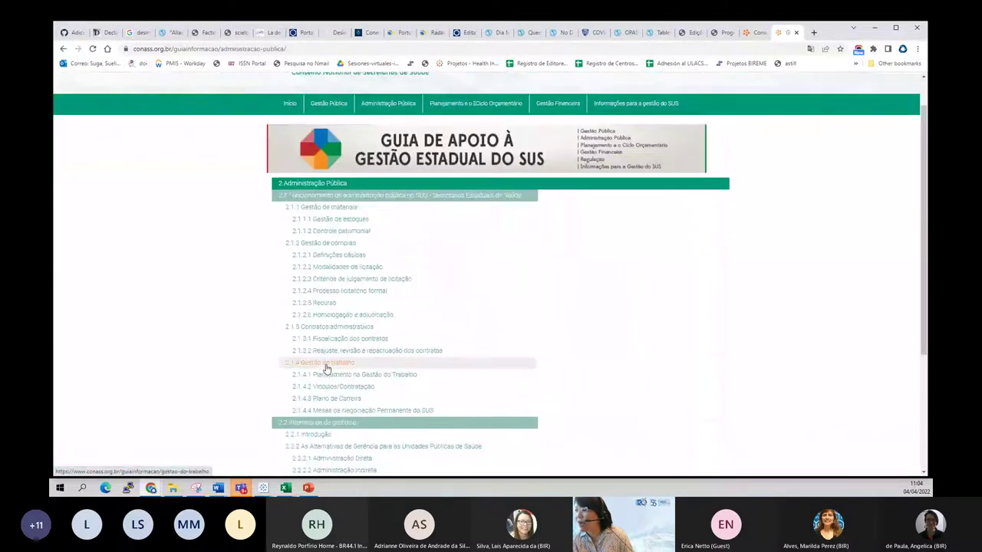
{"action": "left_click", "coordinate": [62, 48]}
Step: Open section 3.1 on SUS planning norms under Planejamento e o Ciclo Orçamentário, then return to that topic's contents
{"action": "left_click", "coordinate": [629, 260]}
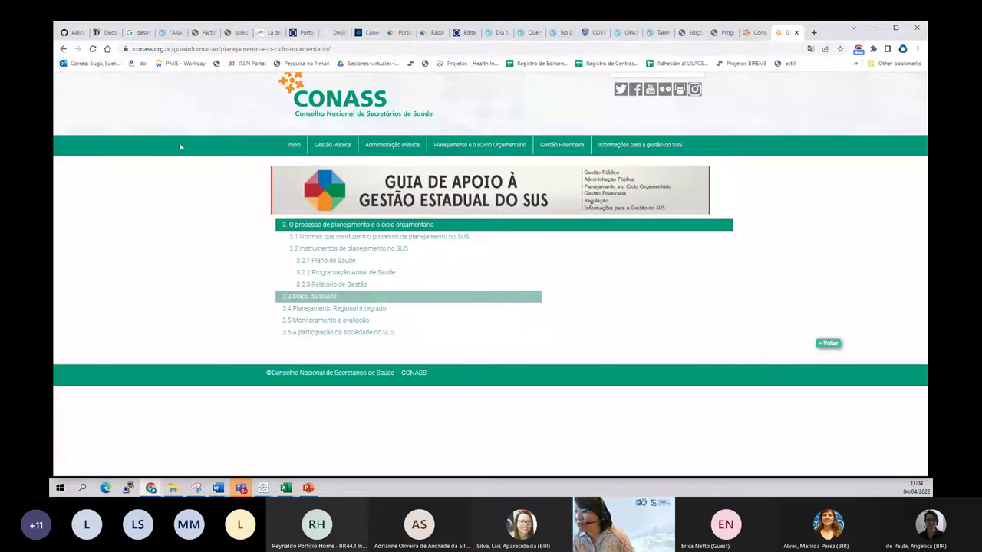
{"action": "left_click", "coordinate": [370, 240]}
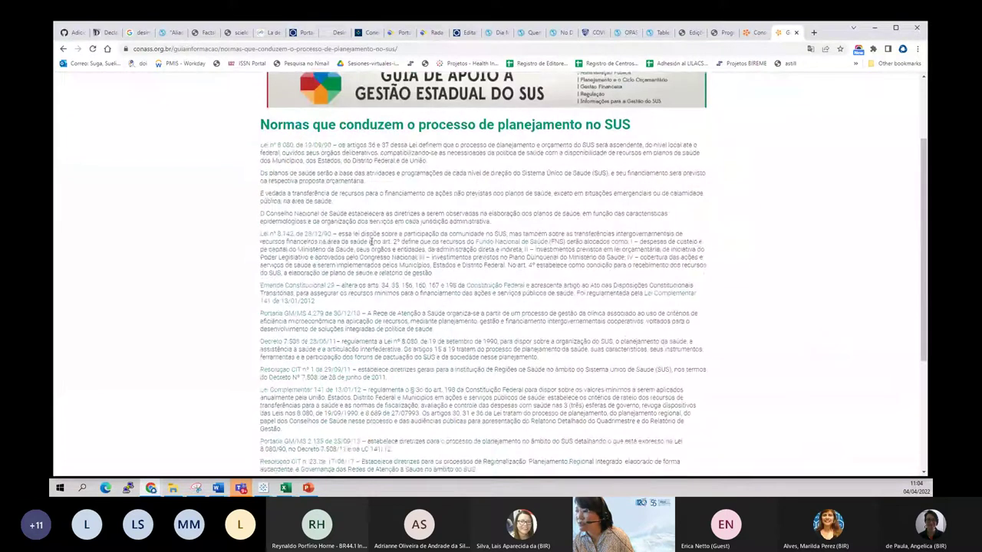
{"action": "left_click", "coordinate": [63, 50]}
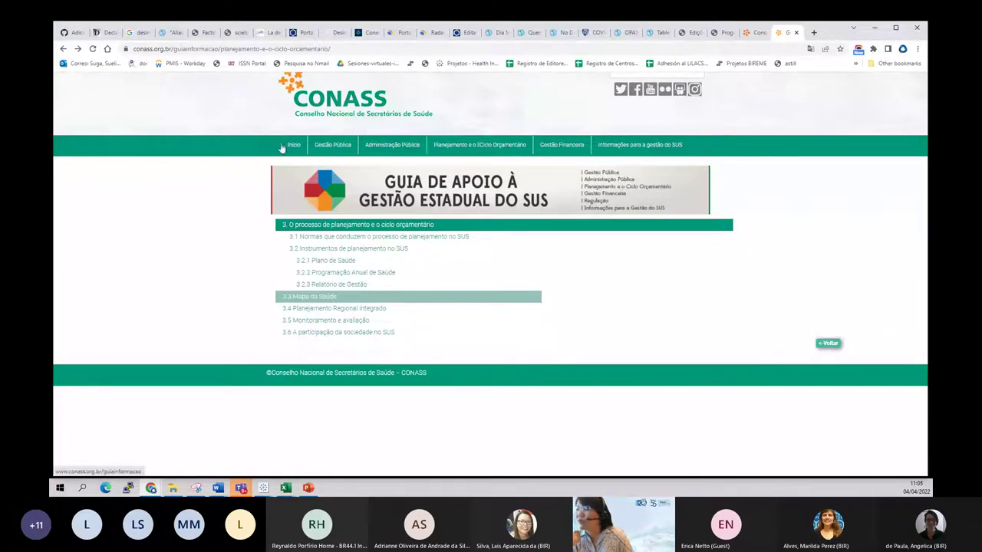
Step: Go back to the CONASS home page and reopen the Guia de Apoio à Gestão Estadual do SUS from its banner
{"action": "left_click", "coordinate": [340, 115]}
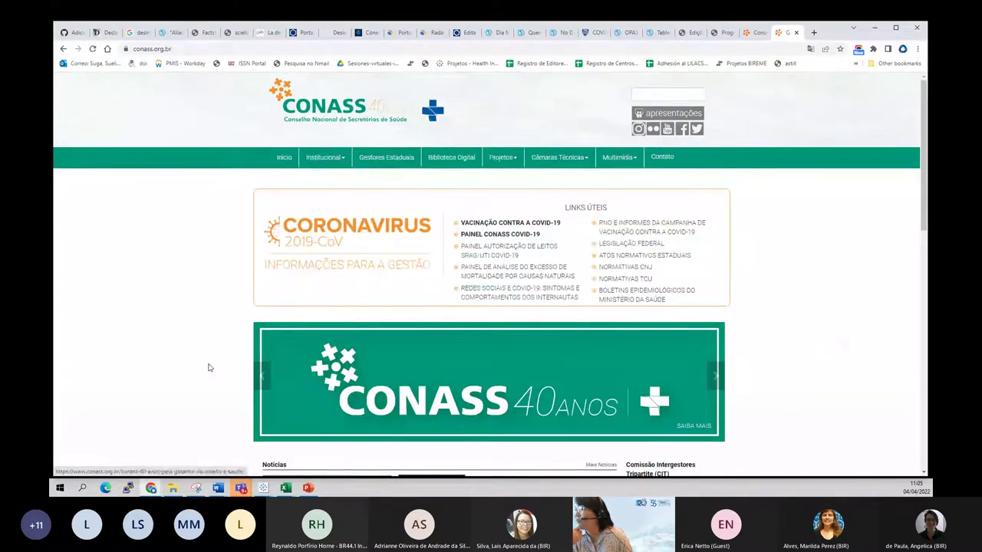
{"action": "scroll", "coordinate": [188, 357], "scroll_direction": "down", "scroll_amount": 5}
{"action": "scroll", "coordinate": [188, 358], "scroll_direction": "down", "scroll_amount": 3}
{"action": "left_click", "coordinate": [440, 261]}
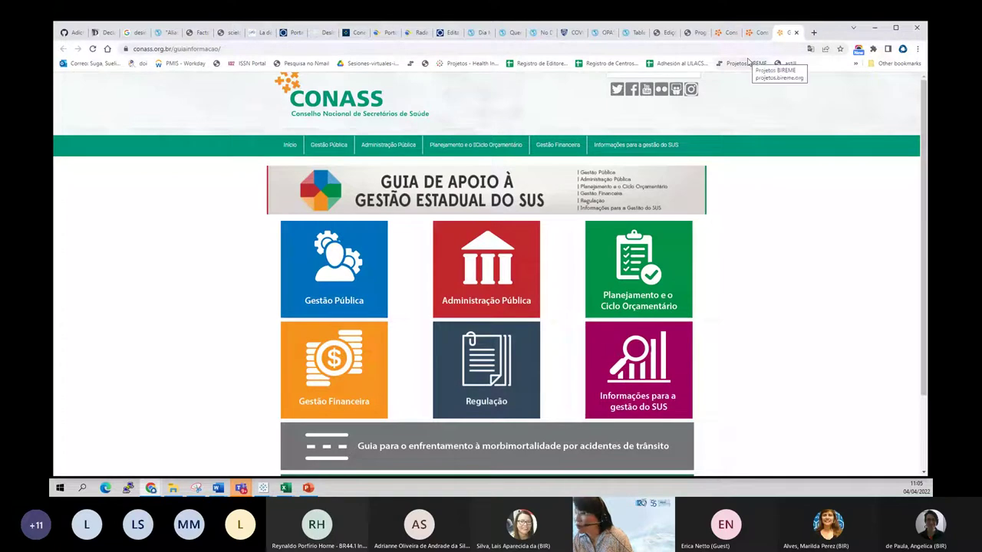
Step: Return to the new resource form in FI-ADMIN and select Publicações eletrônicas - multimídia in Tipo de Fonte
{"action": "left_click", "coordinate": [443, 33]}
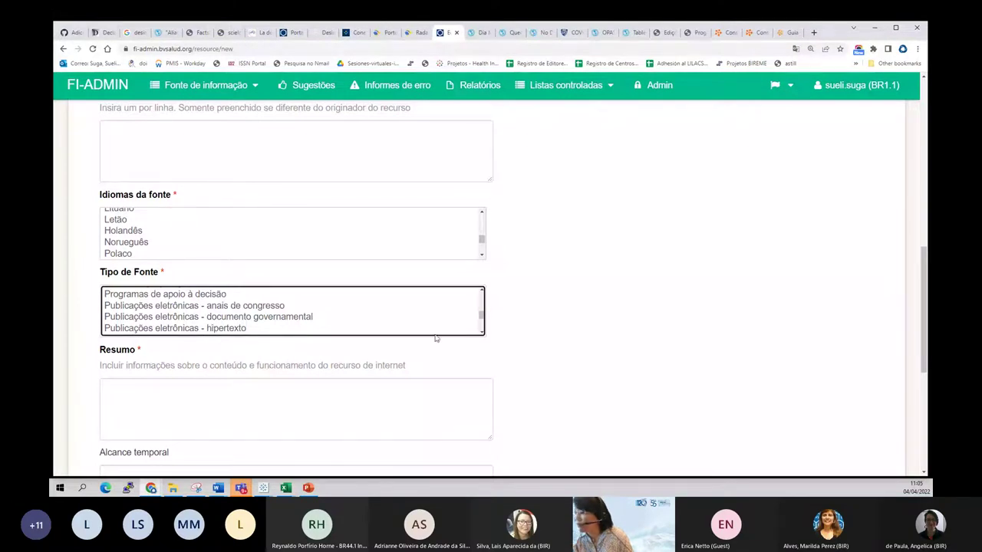
{"action": "left_click", "coordinate": [480, 334]}
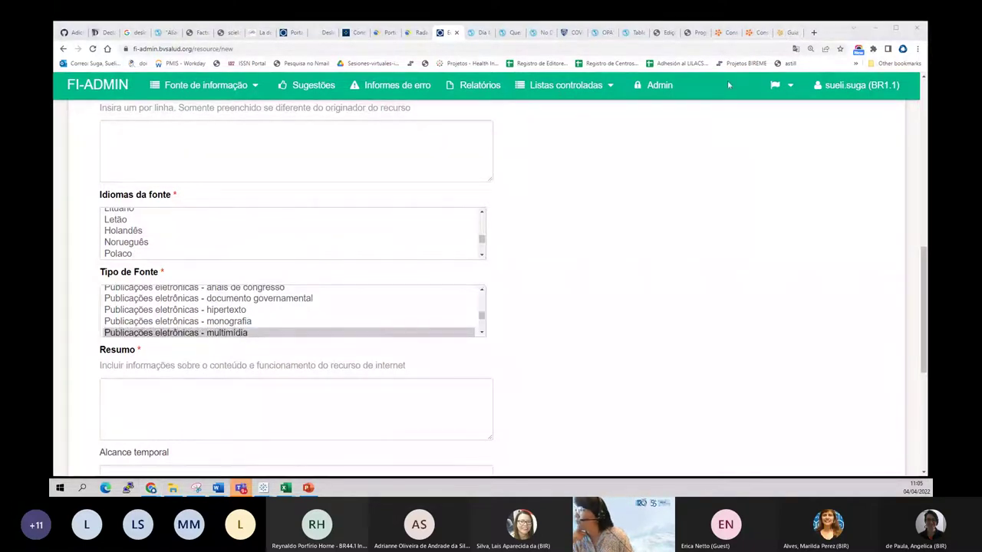
Step: Switch back to the CONASS guide and review its topic tiles and the two additional guides below them
{"action": "left_click", "coordinate": [782, 32]}
{"action": "scroll", "coordinate": [422, 381], "scroll_direction": "down", "scroll_amount": 2}
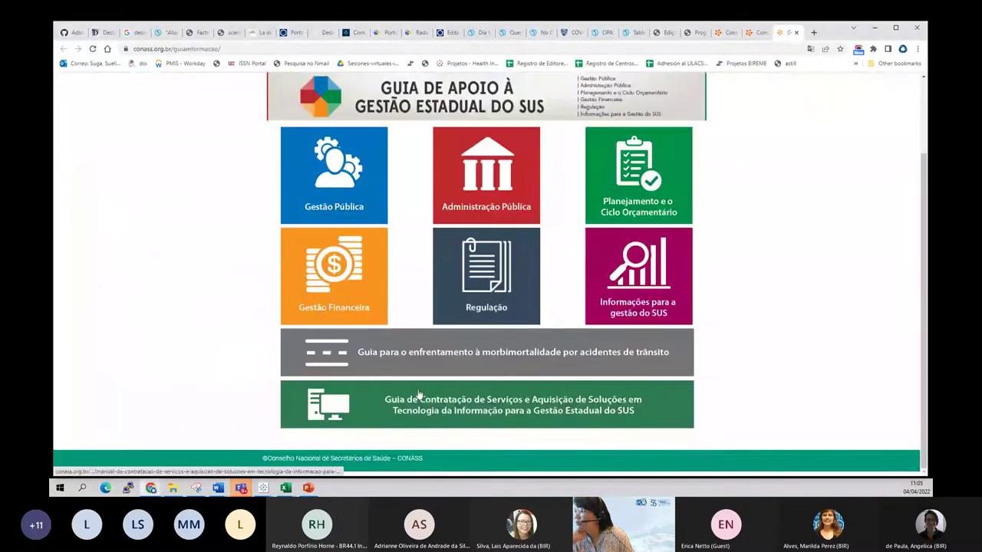
{"action": "scroll", "coordinate": [416, 394], "scroll_direction": "up", "scroll_amount": 2}
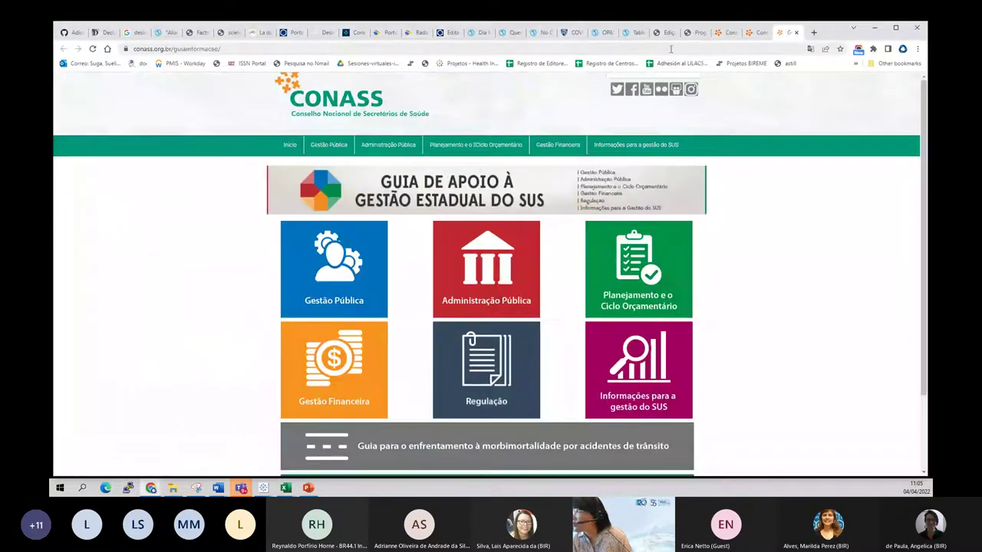
Step: Return to the FI-ADMIN resource form and show the Sites Web options in the Tipo de Fonte list
{"action": "left_click", "coordinate": [447, 33]}
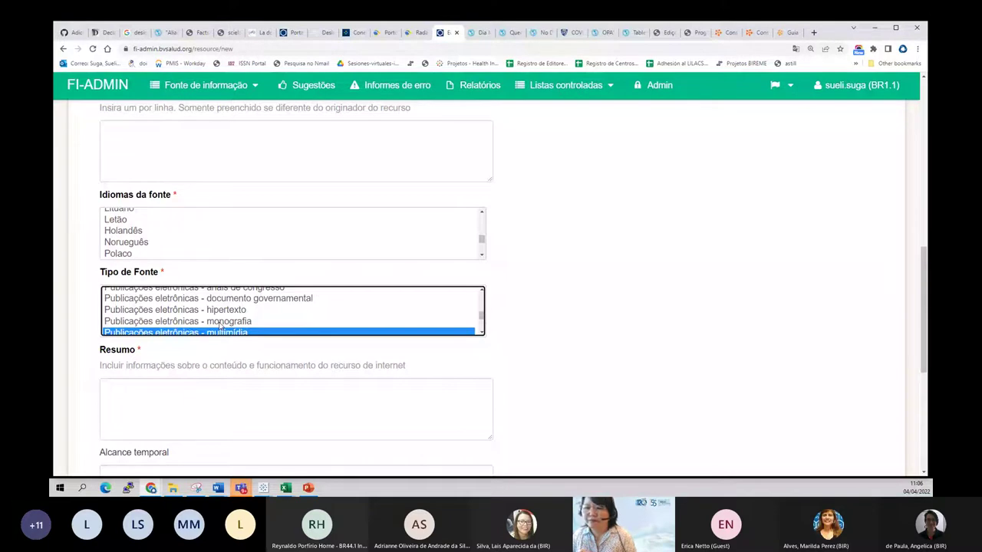
{"action": "left_click", "coordinate": [186, 415]}
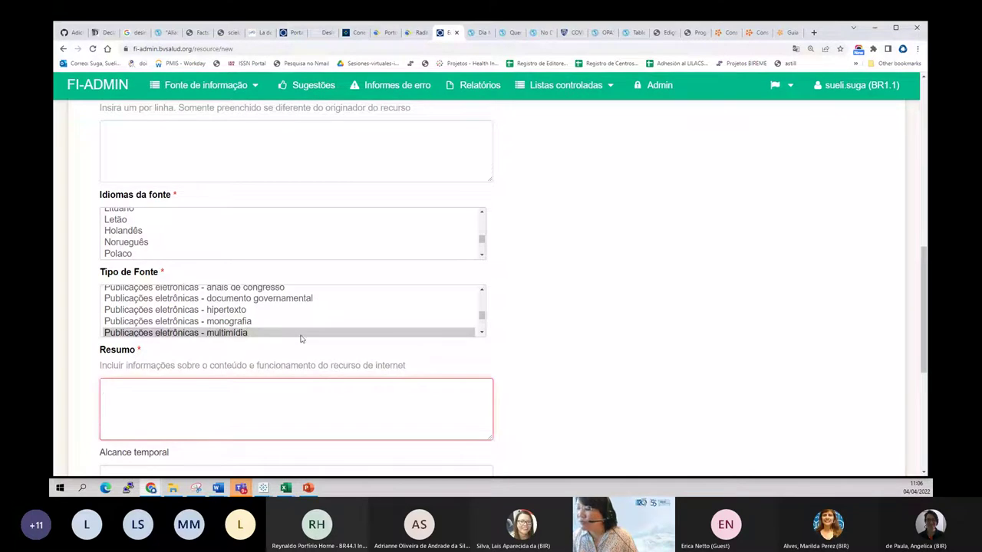
{"action": "scroll", "coordinate": [306, 341], "scroll_direction": "down", "scroll_amount": 3}
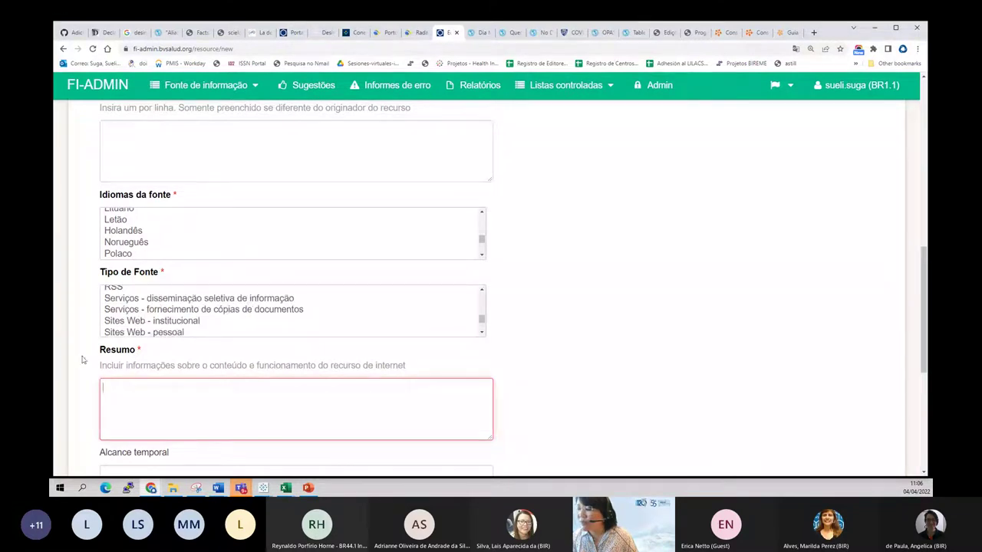
Step: Highlight the Resumo field's hint about describing the content and functioning of the internet resource
{"action": "scroll", "coordinate": [82, 357], "scroll_direction": "down", "scroll_amount": 1}
{"action": "left_click_drag", "start_coordinate": [145, 307], "coordinate": [135, 306]}
{"action": "left_click", "coordinate": [673, 253]}
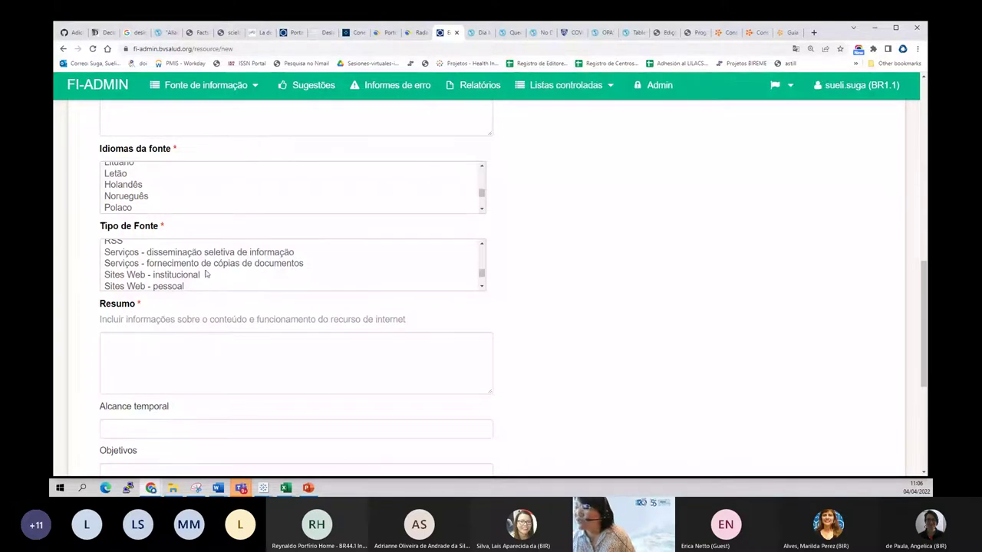
{"action": "left_click_drag", "start_coordinate": [189, 323], "coordinate": [409, 320]}
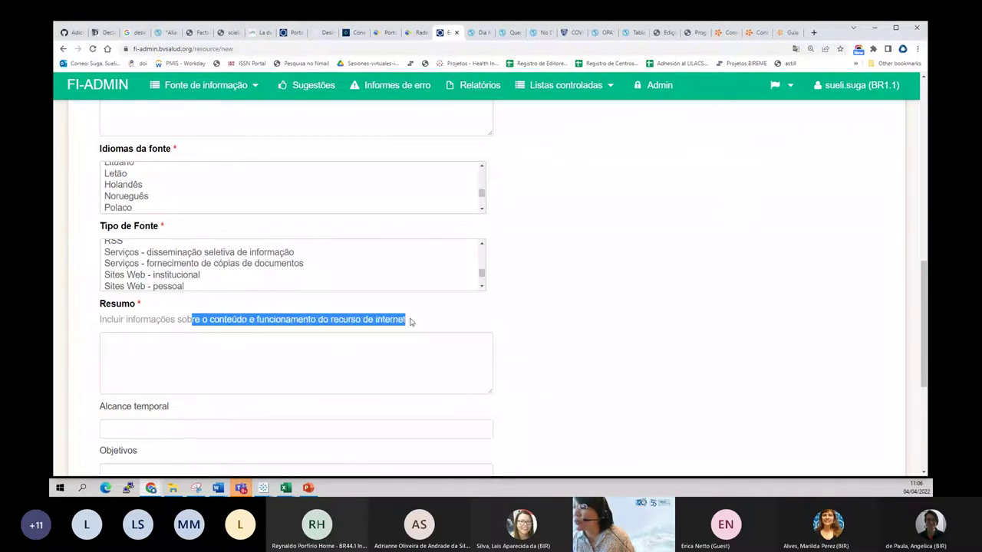
Step: Switch to the OPAS Dia Mundial da Tuberculose campaign page and examine its introduction, Comunicado de Imprensa and video
{"action": "left_click", "coordinate": [478, 33]}
{"action": "scroll", "coordinate": [489, 283], "scroll_direction": "down", "scroll_amount": 2}
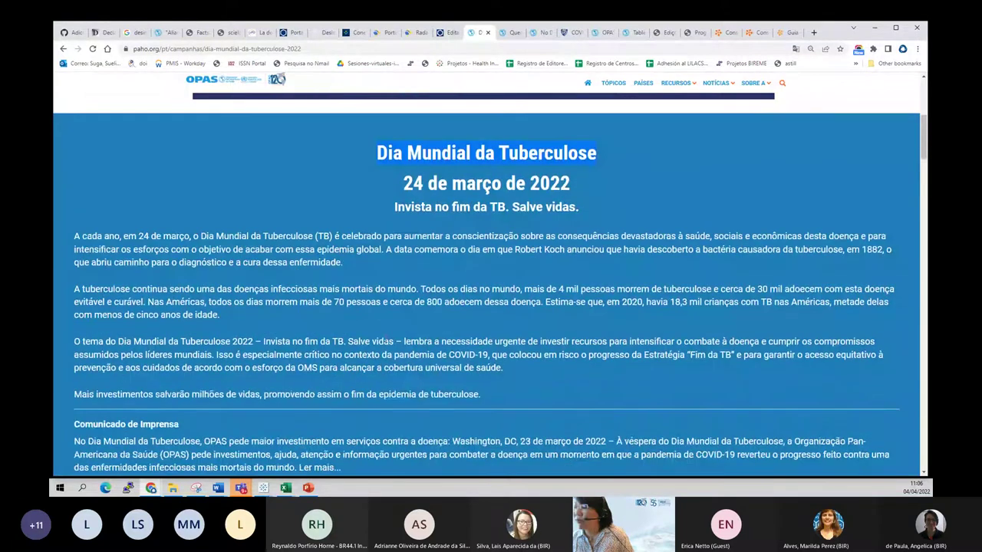
{"action": "scroll", "coordinate": [385, 342], "scroll_direction": "down", "scroll_amount": 1}
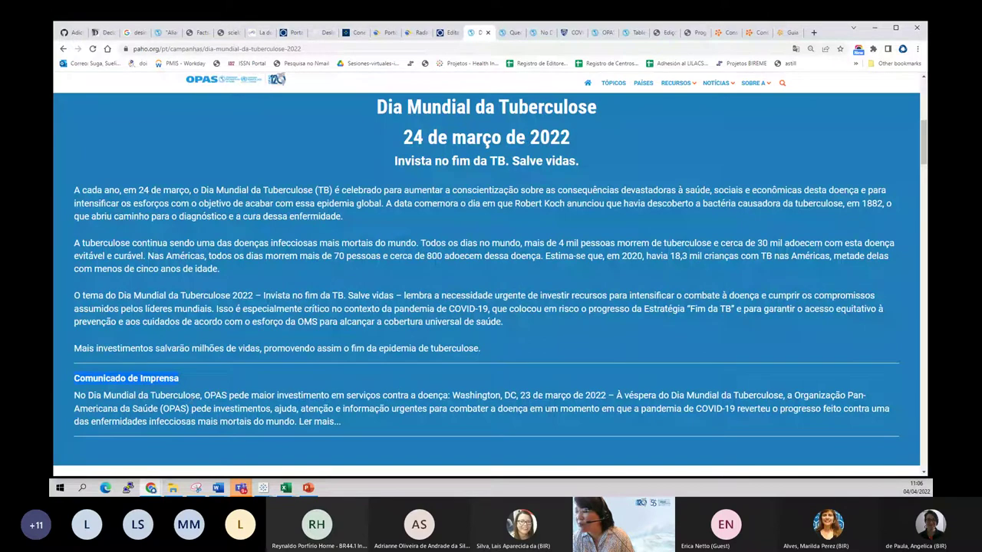
{"action": "scroll", "coordinate": [317, 385], "scroll_direction": "down", "scroll_amount": 3}
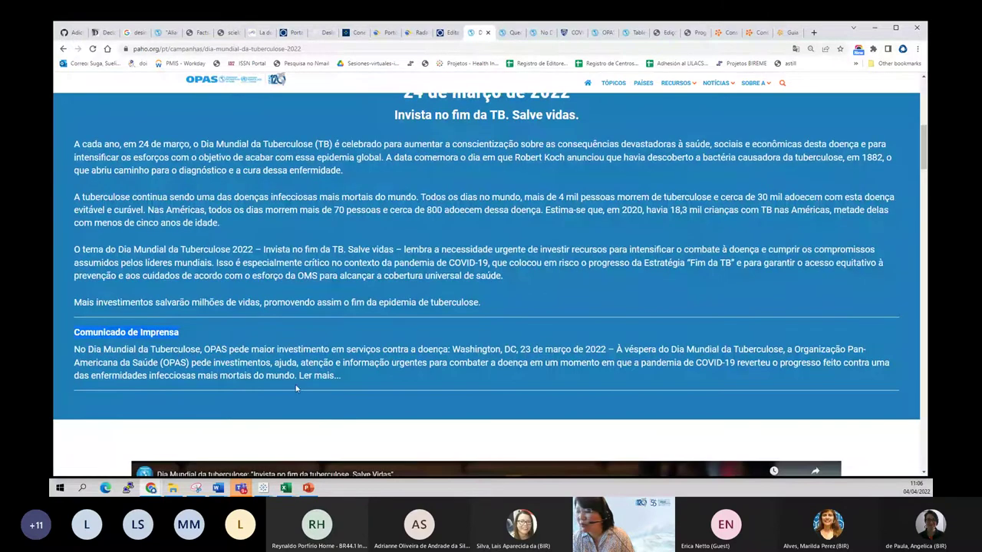
{"action": "scroll", "coordinate": [316, 385], "scroll_direction": "down", "scroll_amount": 1}
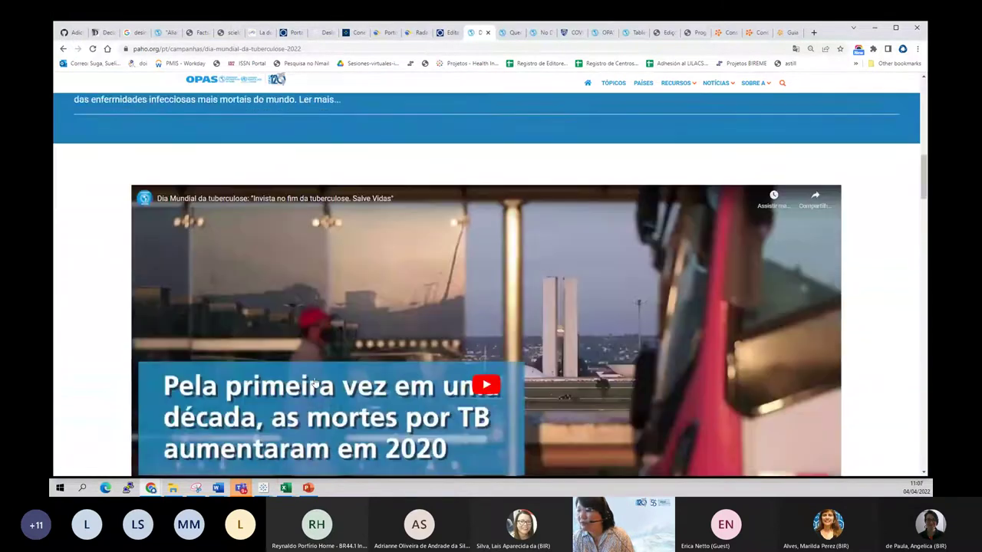
Step: Open the full press release from the Comunicado de Imprensa section and skim the article from start to end
{"action": "left_click", "coordinate": [314, 101]}
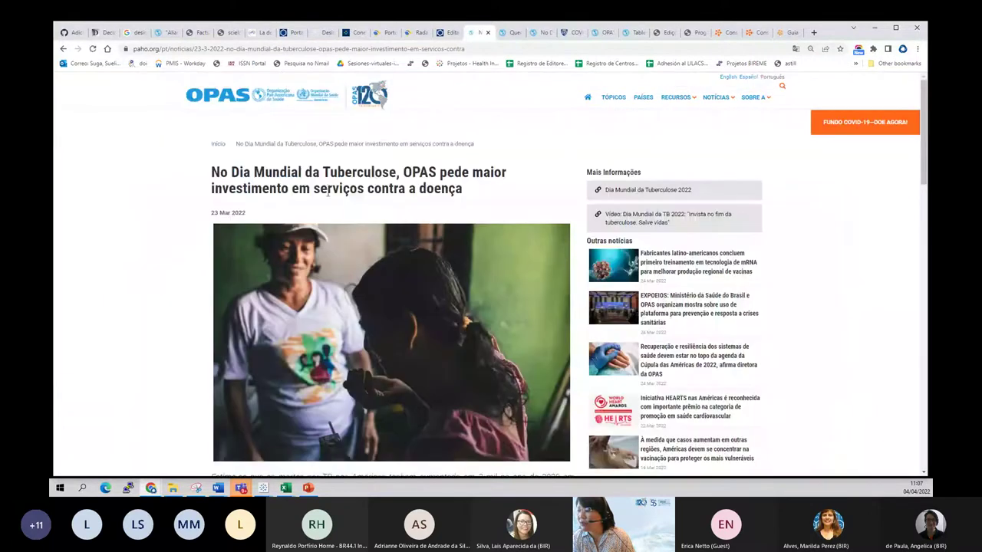
{"action": "scroll", "coordinate": [328, 194], "scroll_direction": "down", "scroll_amount": 15}
{"action": "scroll", "coordinate": [328, 194], "scroll_direction": "up", "scroll_amount": 15}
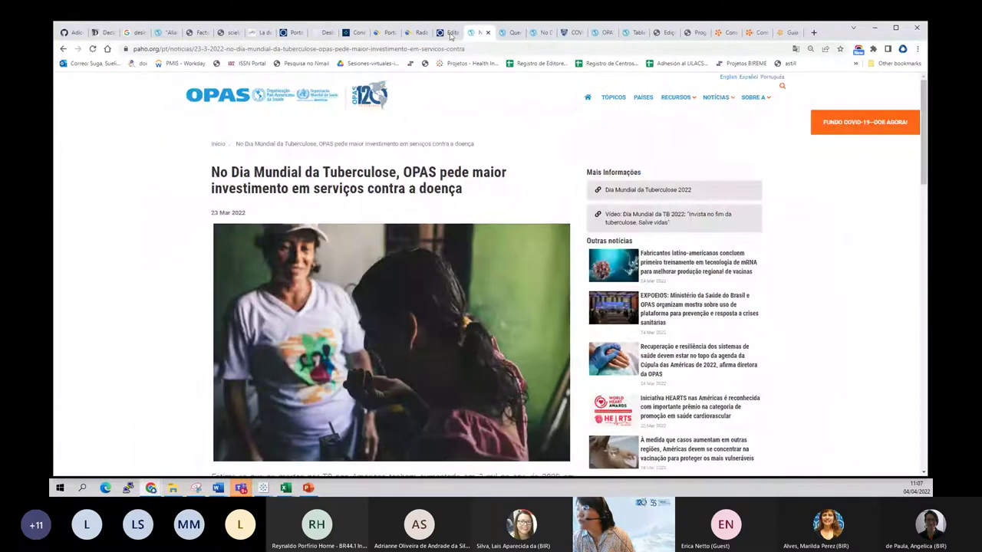
Step: Go back from the press release to the OPAS Dia Mundial da Tuberculose 2022 campaign page and look over its materials
{"action": "left_click", "coordinate": [63, 49]}
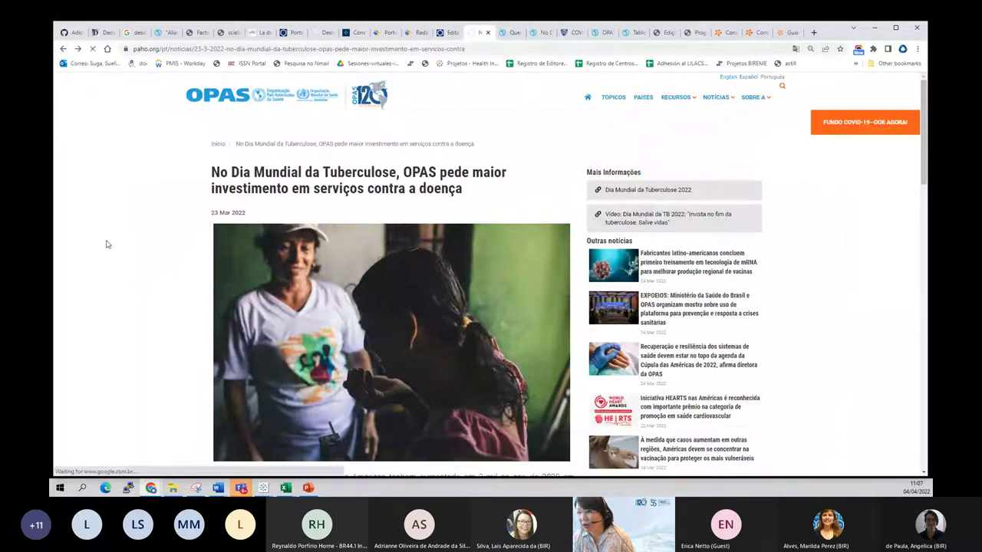
{"action": "scroll", "coordinate": [107, 244], "scroll_direction": "up", "scroll_amount": 10}
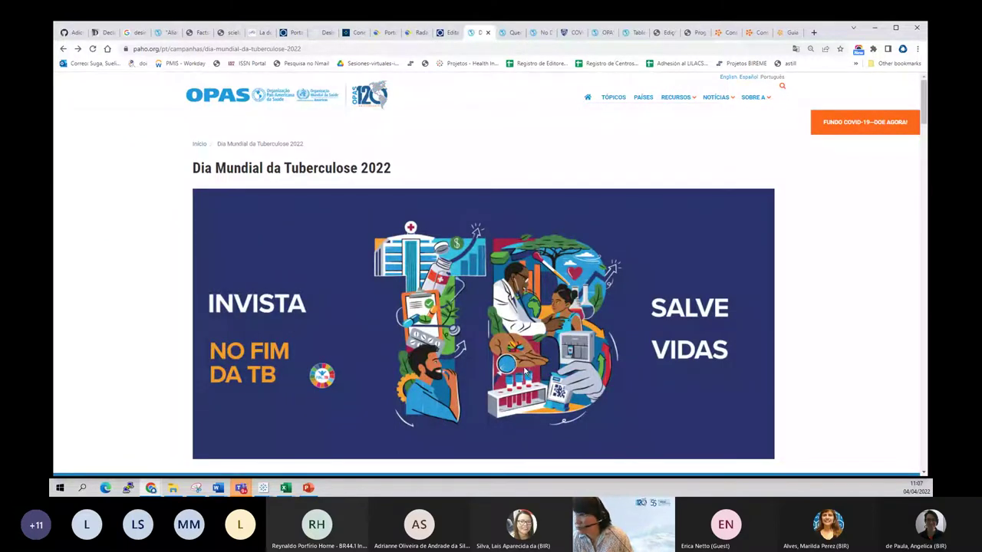
{"action": "scroll", "coordinate": [291, 282], "scroll_direction": "down", "scroll_amount": 1}
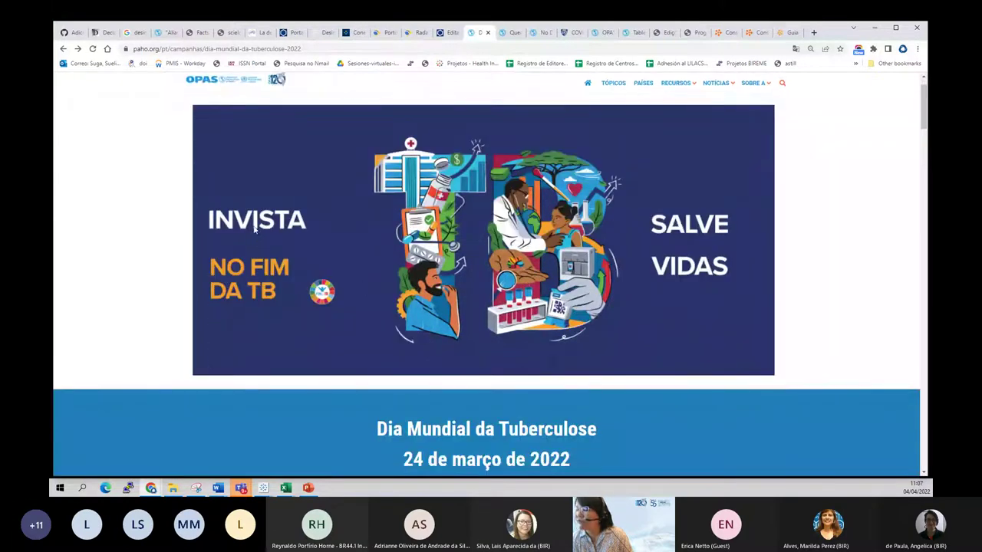
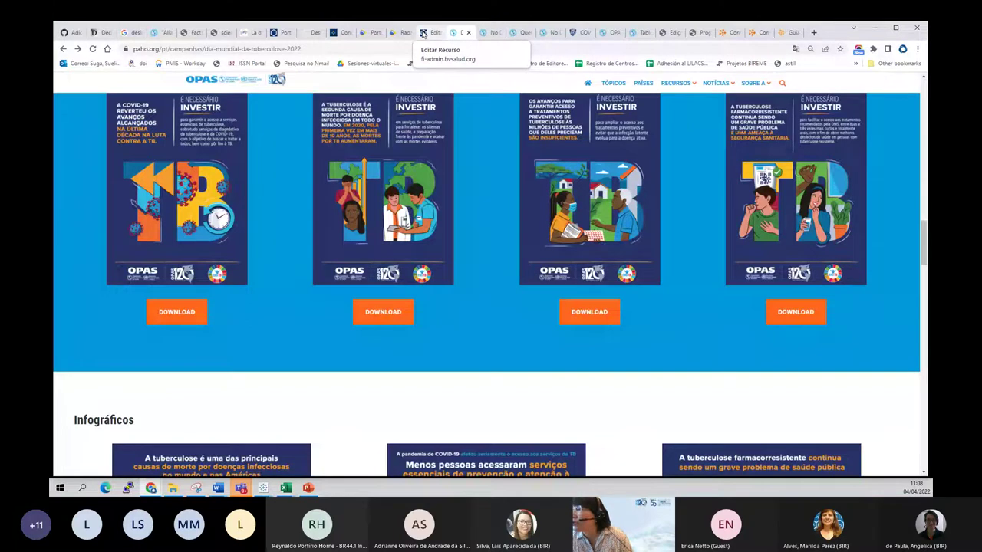
Step: Return to the FI-ADMIN resource form and begin the Resumo with "Página no portal da OPAS"
{"action": "left_click", "coordinate": [422, 33]}
{"action": "left_click", "coordinate": [175, 373]}
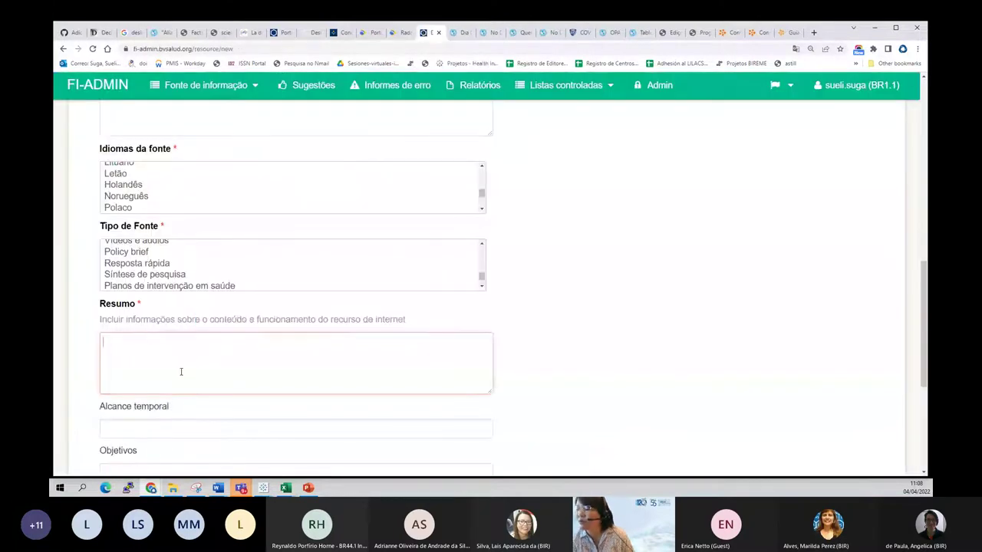
{"action": "type", "text": "Página d"}
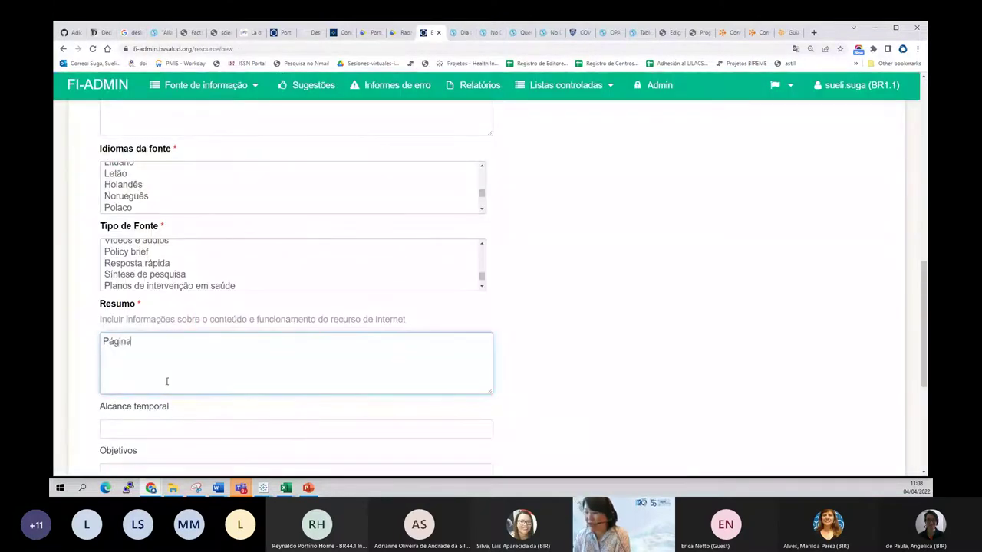
{"action": "key", "text": "BackSpace"}
{"action": "type", "text": "no pota"}
{"action": "key", "text": "BackSpace"}
{"action": "key", "text": "BackSpace"}
{"action": "type", "text": "rtal da OPAS"}
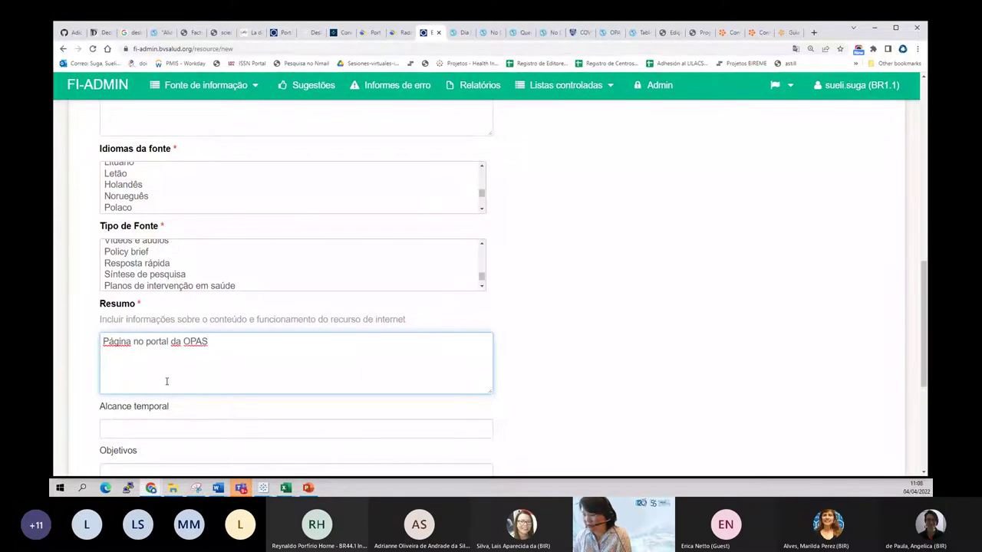
Step: Continue the Resumo's first sentence with "com recursos para promoção do dia mundial da tuberculose 2022"
{"action": "type", "text": " co"}
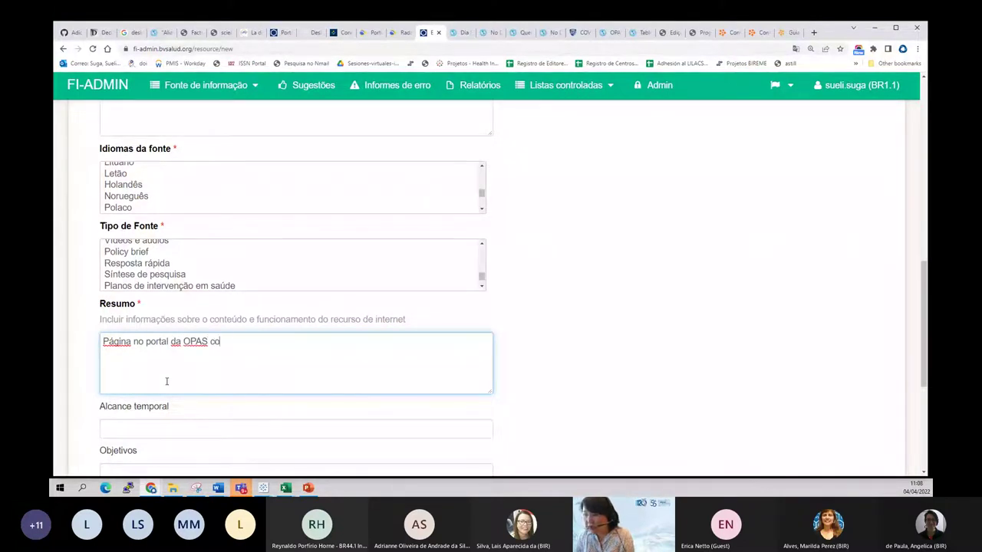
{"action": "type", "text": "m recursos para"}
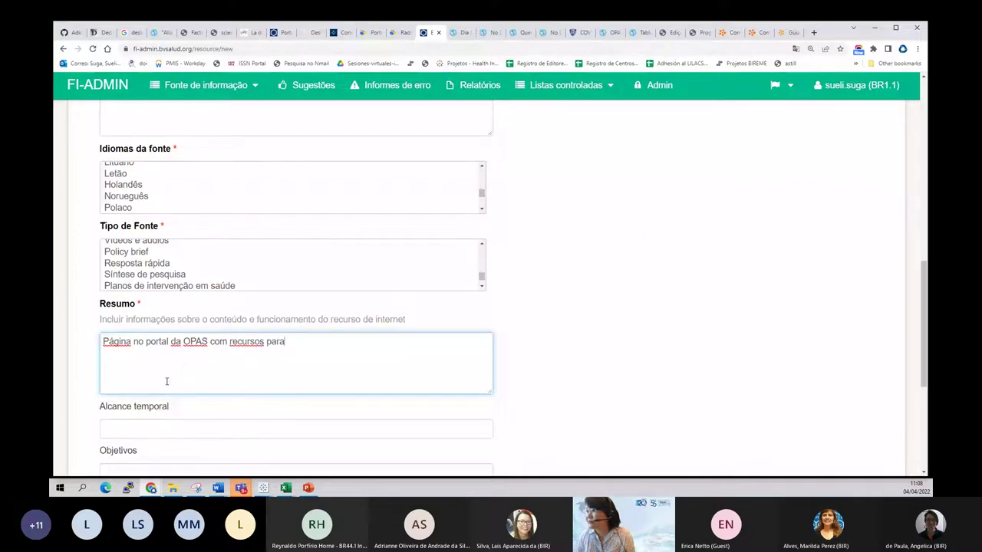
{"action": "key", "text": "BackSpace"}
{"action": "key", "text": "BackSpace"}
{"action": "key", "text": "BackSpace"}
{"action": "key", "text": "BackSpace"}
{"action": "key", "text": "BackSpace"}
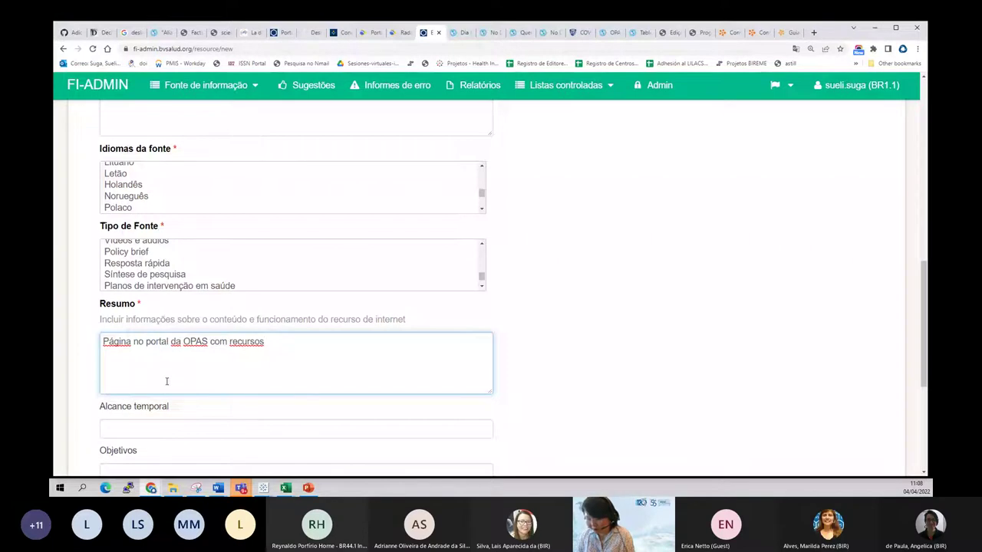
{"action": "type", "text": "da"}
{"action": "key", "text": "BackSpace"}
{"action": "key", "text": "BackSpace"}
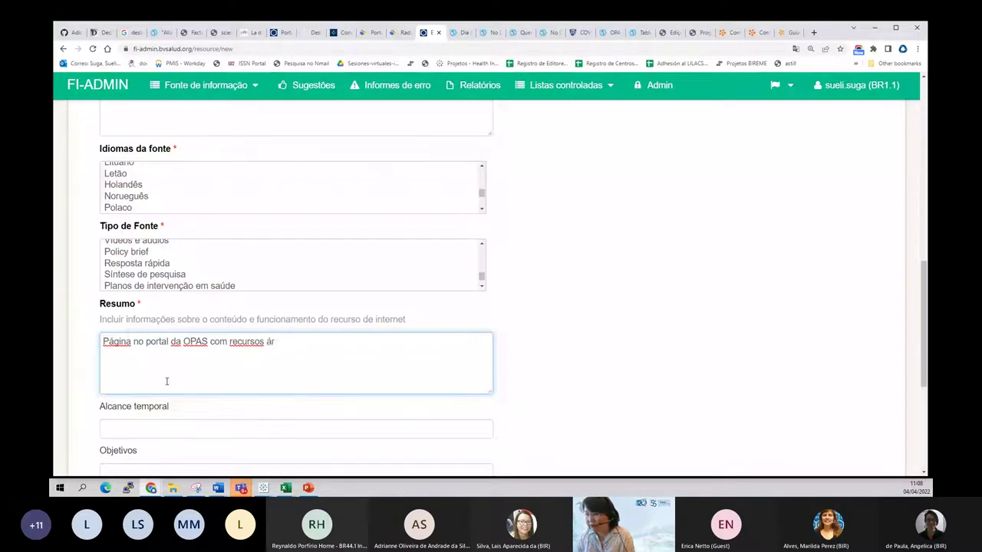
{"action": "type", "text": "para"}
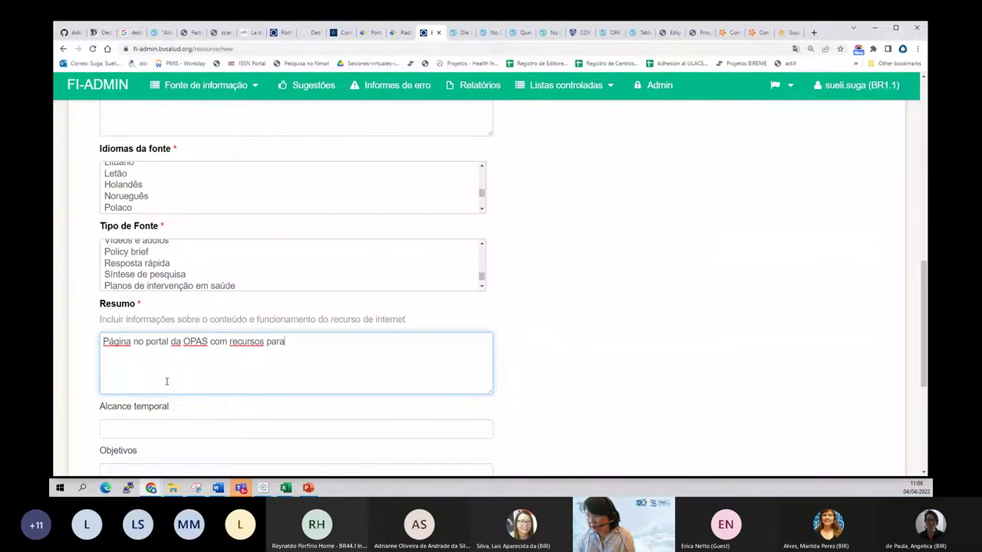
{"action": "type", "text": " promoção do dia mundial"}
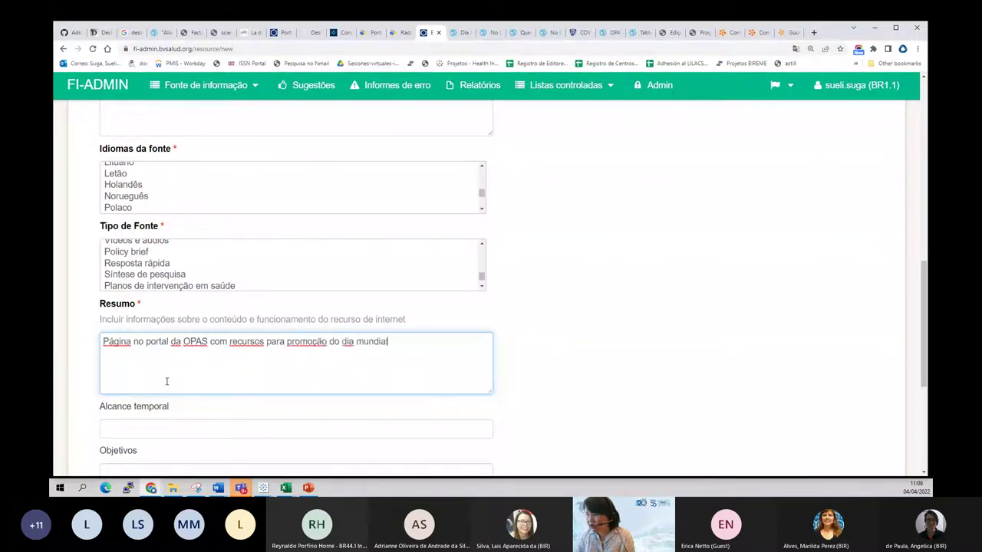
{"action": "type", "text": " da tuberculose "}
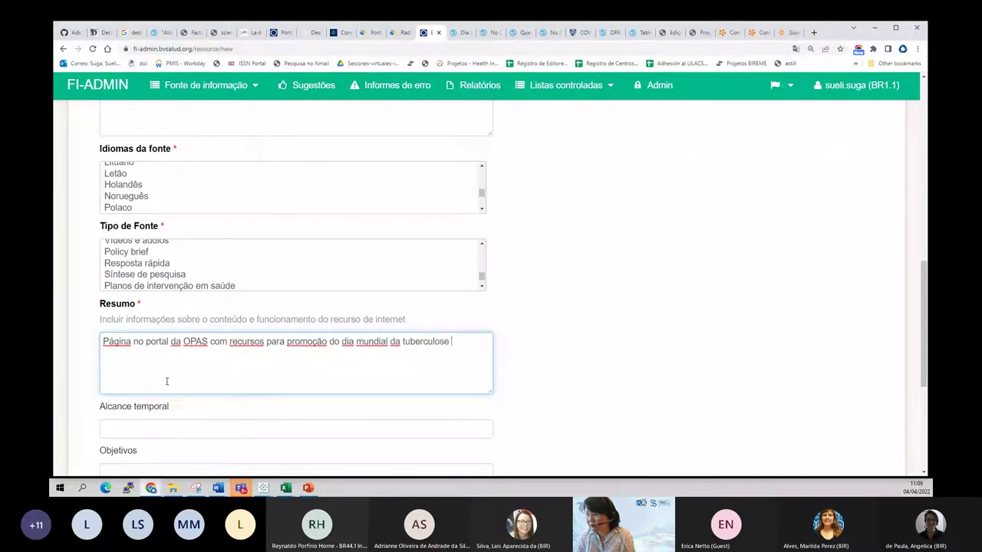
{"action": "type", "text": "2022"}
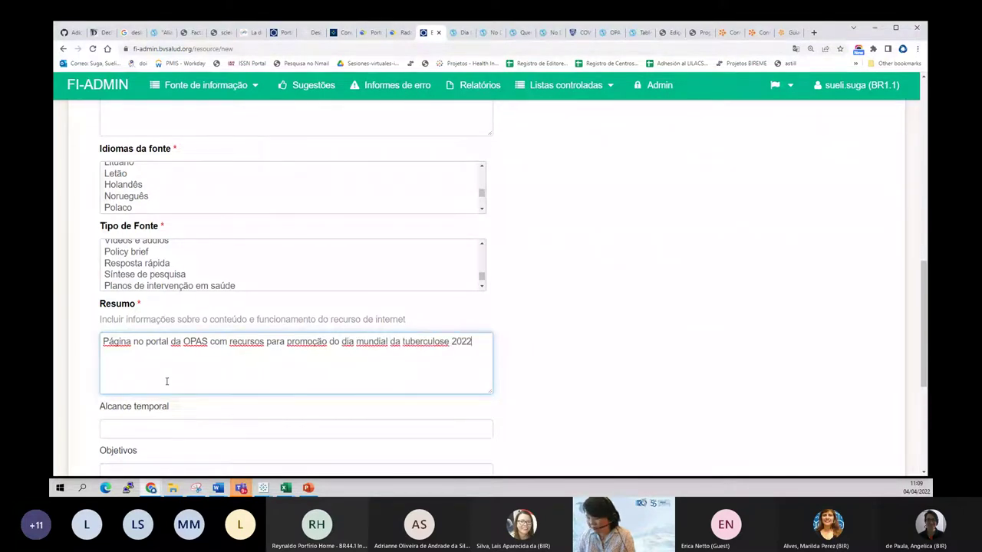
Step: Add "Inclui vídeos, pôsters, infográficos" to the Resumo, checking the campaign page for the types of material it offers
{"action": "type", "text": ". Indlui v"}
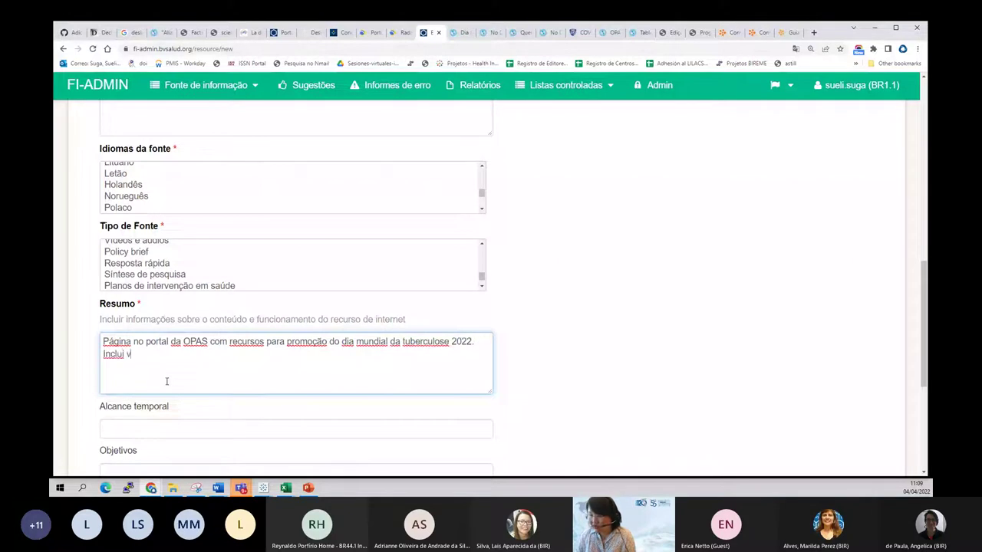
{"action": "type", "text": "ideos, "}
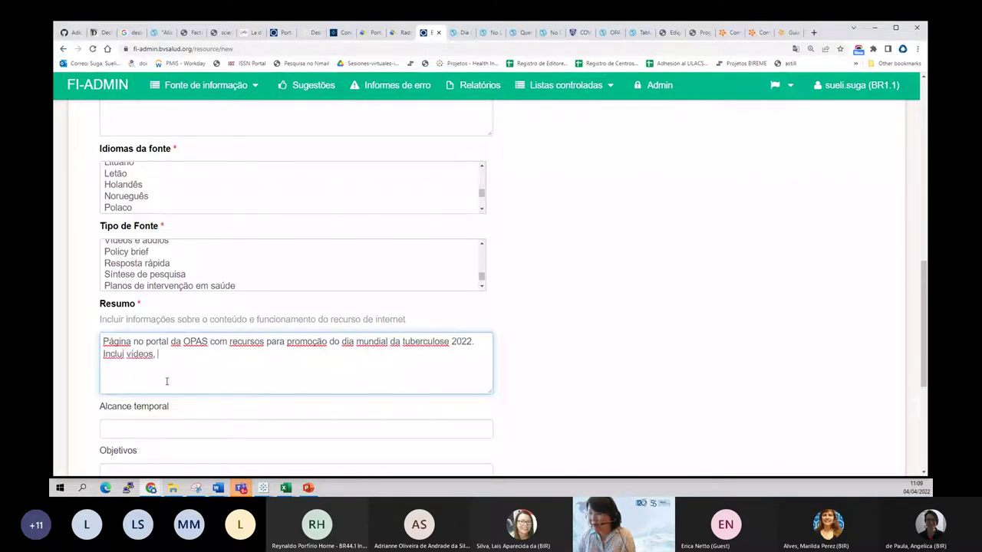
{"action": "type", "text": "pôsters,"}
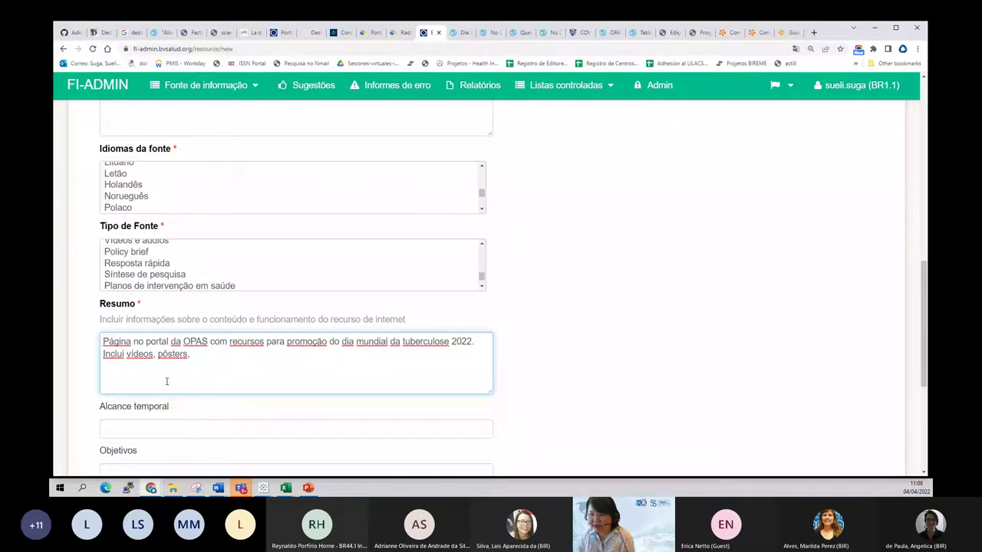
{"action": "left_click", "coordinate": [459, 32]}
{"action": "scroll", "coordinate": [392, 210], "scroll_direction": "down", "scroll_amount": 3}
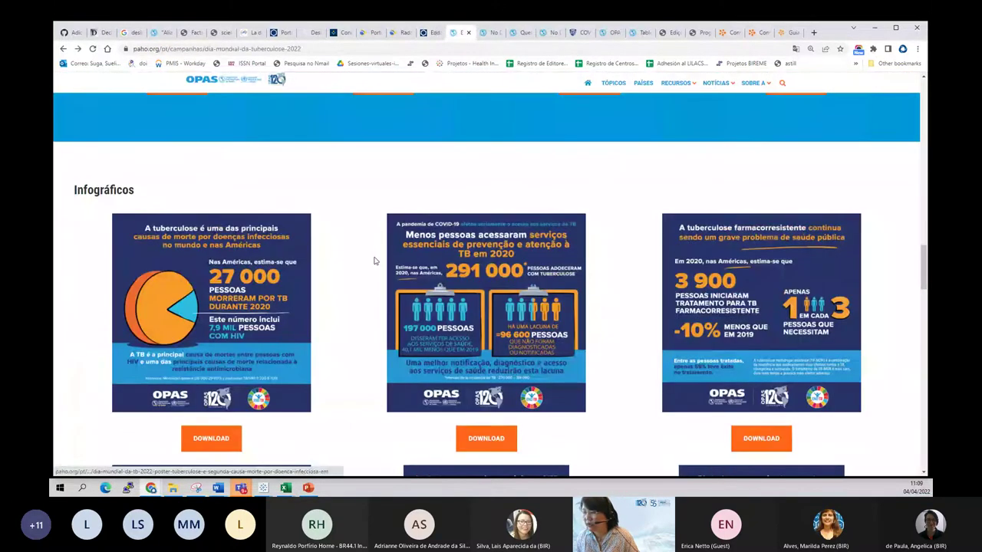
{"action": "left_click", "coordinate": [428, 33]}
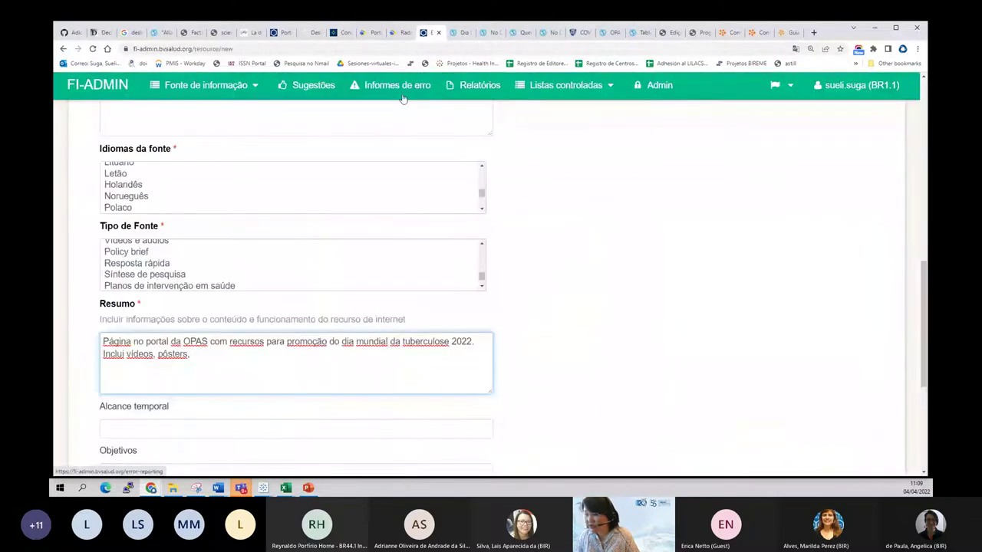
{"action": "type", "text": "fográfico"}
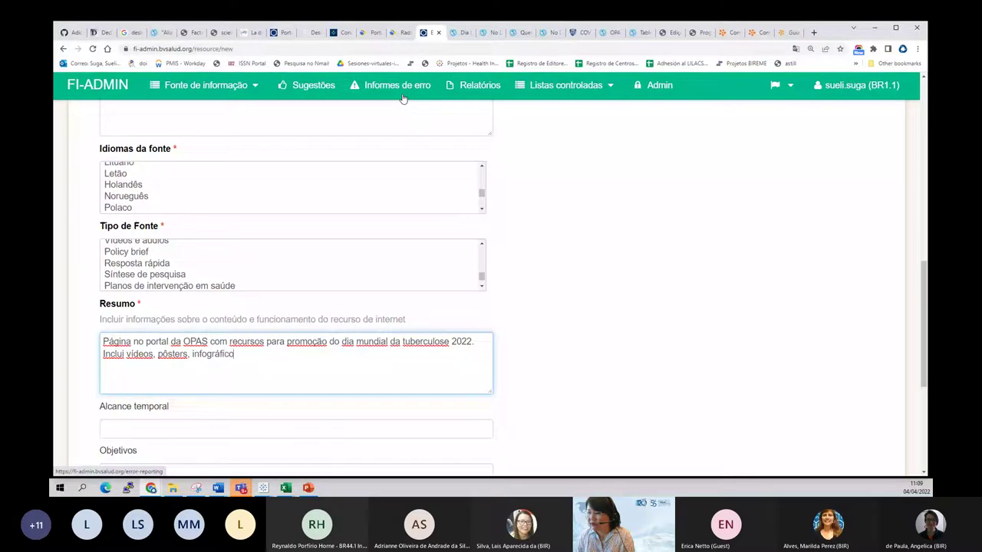
{"action": "type", "text": "s"}
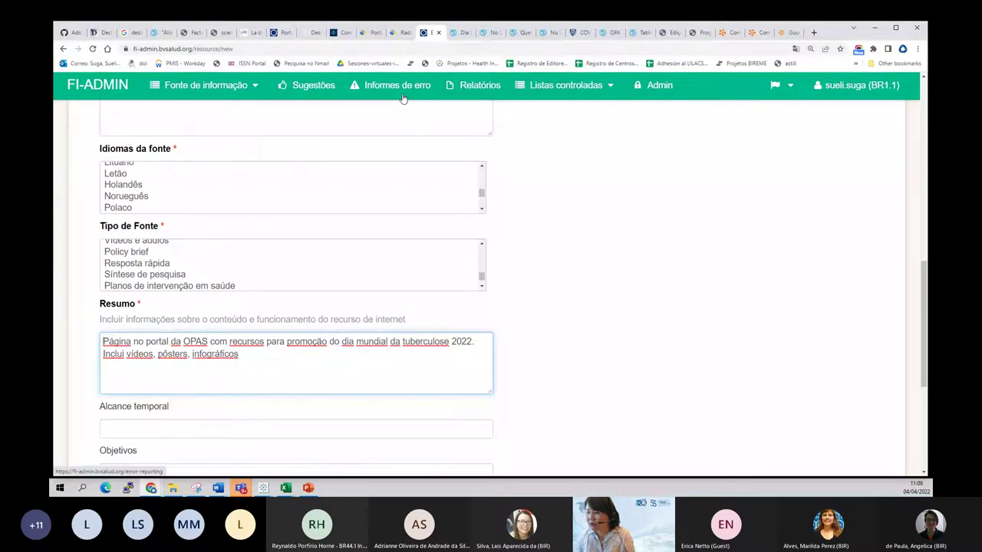
Step: Reword the Resumo's opening to "Página do portal da Organização Panamericana da Saúde (OPAS)"
{"action": "key", "text": "Right"}
{"action": "key", "text": "Delete"}
{"action": "type", "text": "da"}
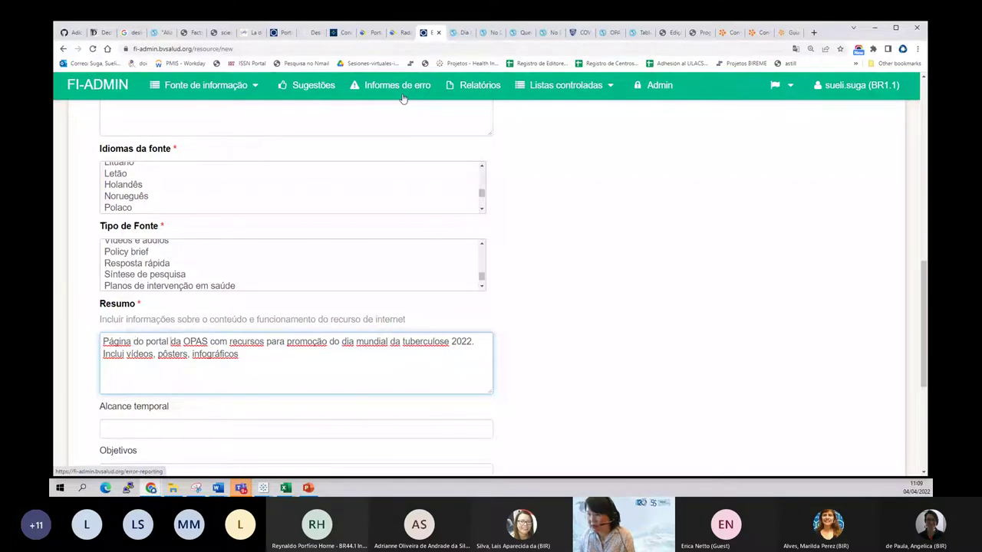
{"action": "type", "text": " Organi"}
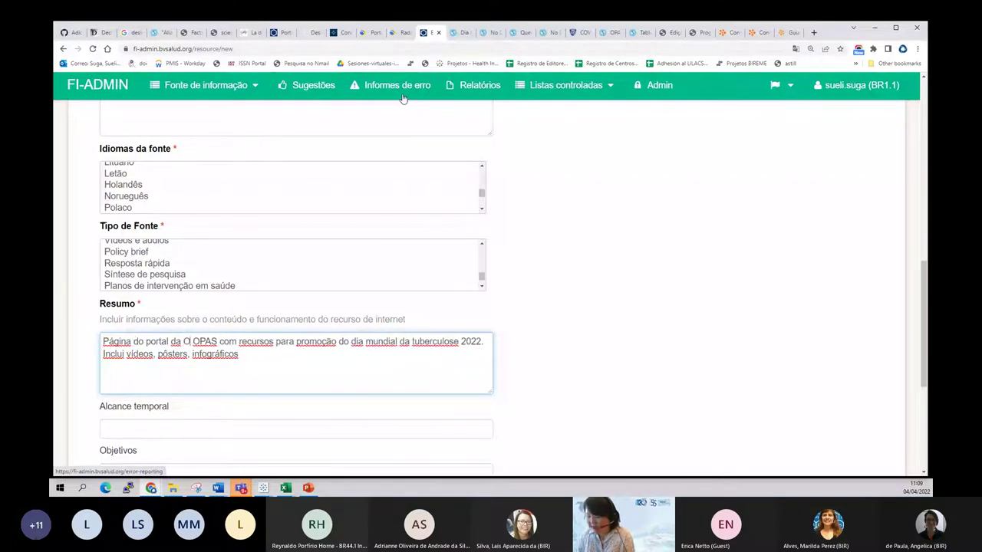
{"action": "type", "text": "zação P"}
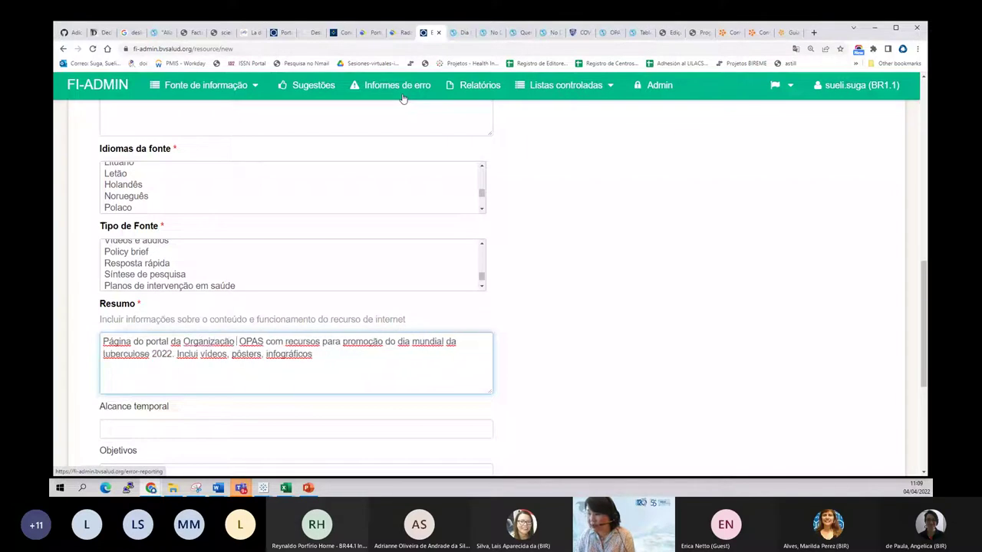
{"action": "type", "text": "anamerica"}
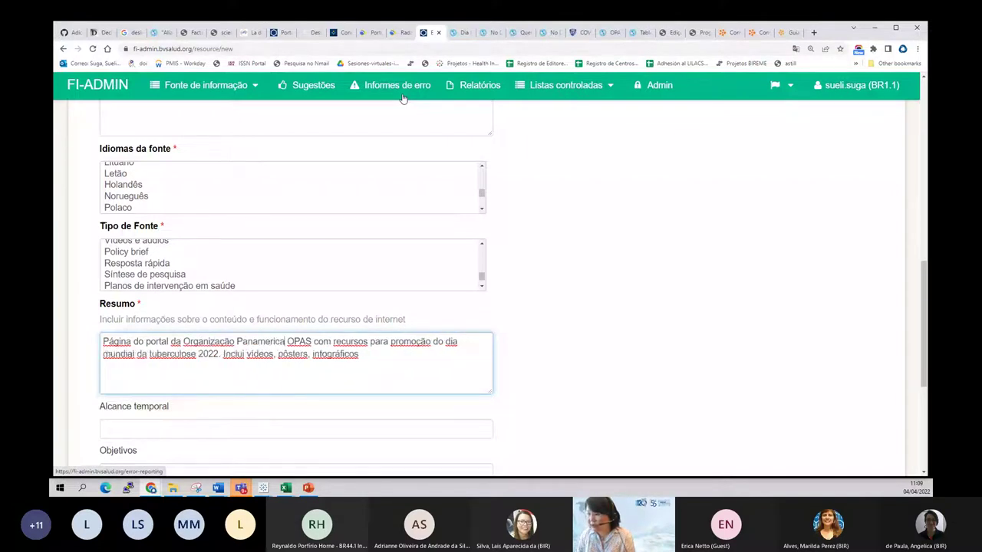
{"action": "type", "text": "na da Sa"}
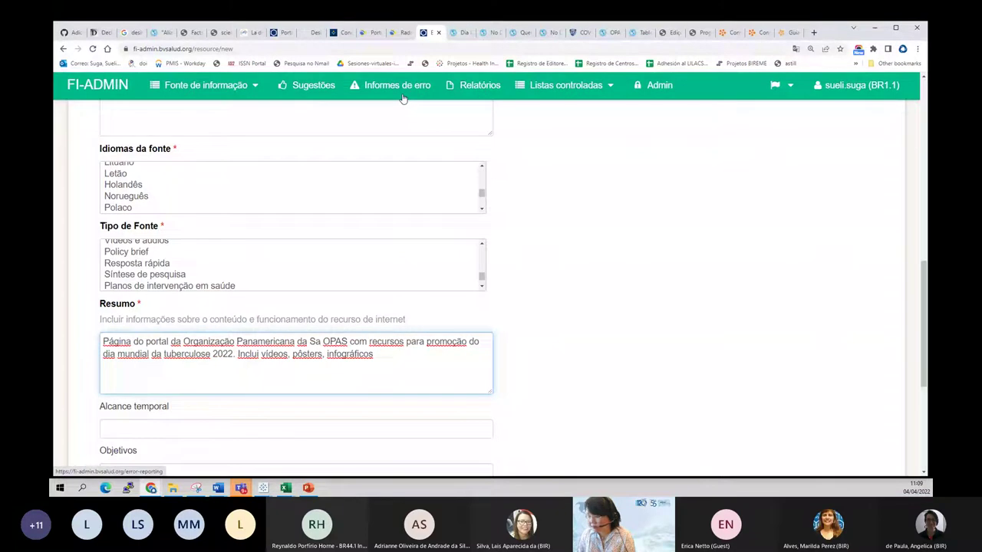
{"action": "type", "text": "úde"}
{"action": "key", "text": "Right"}
{"action": "type", "text": "(OPAS"}
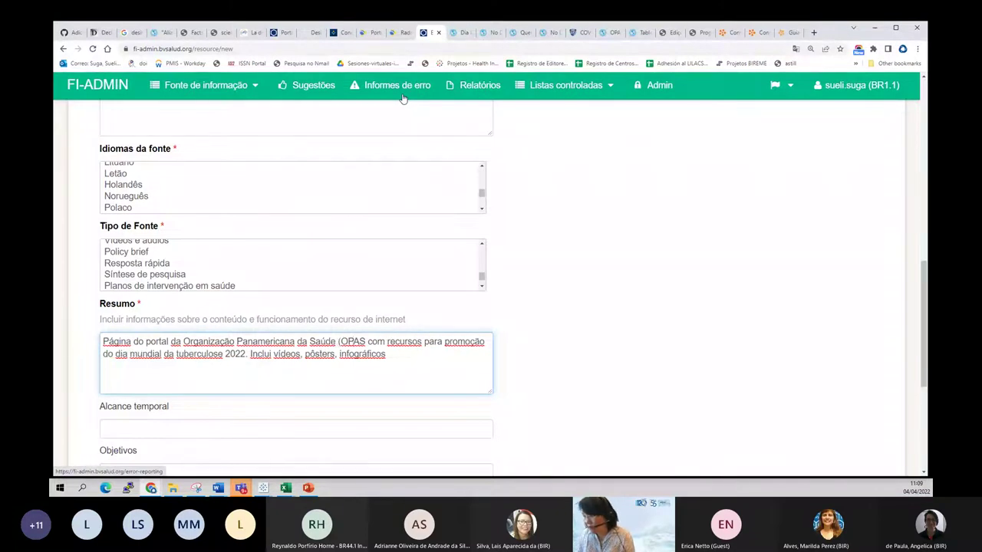
{"action": "type", "text": ")"}
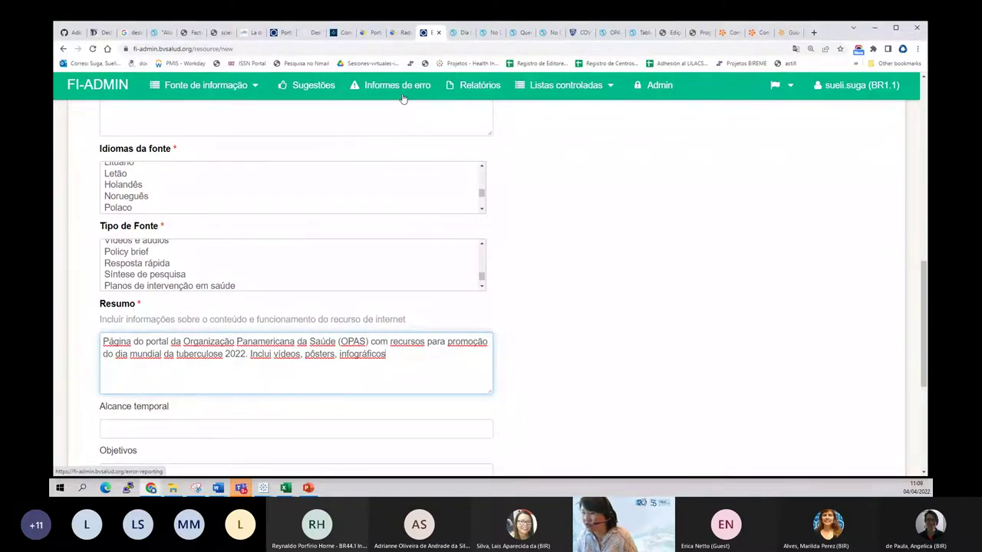
Step: Look up the event date in the campaign page's introduction and insert "(24 de março de 2022)" after "tuberculose 2022" in the Resumo
{"action": "left_click", "coordinate": [458, 35]}
{"action": "scroll", "coordinate": [417, 281], "scroll_direction": "up", "scroll_amount": 5}
{"action": "scroll", "coordinate": [418, 281], "scroll_direction": "up", "scroll_amount": 10}
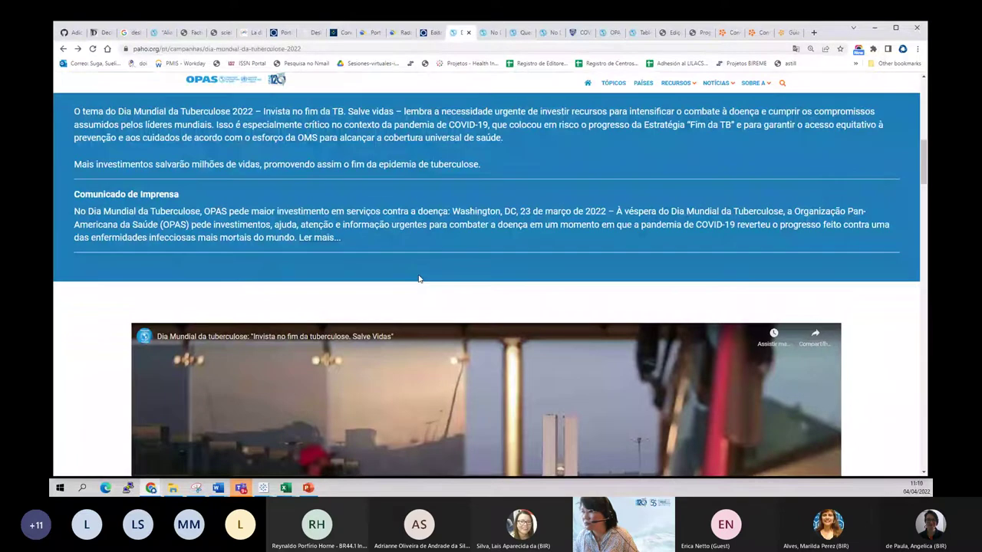
{"action": "scroll", "coordinate": [418, 278], "scroll_direction": "up", "scroll_amount": 3}
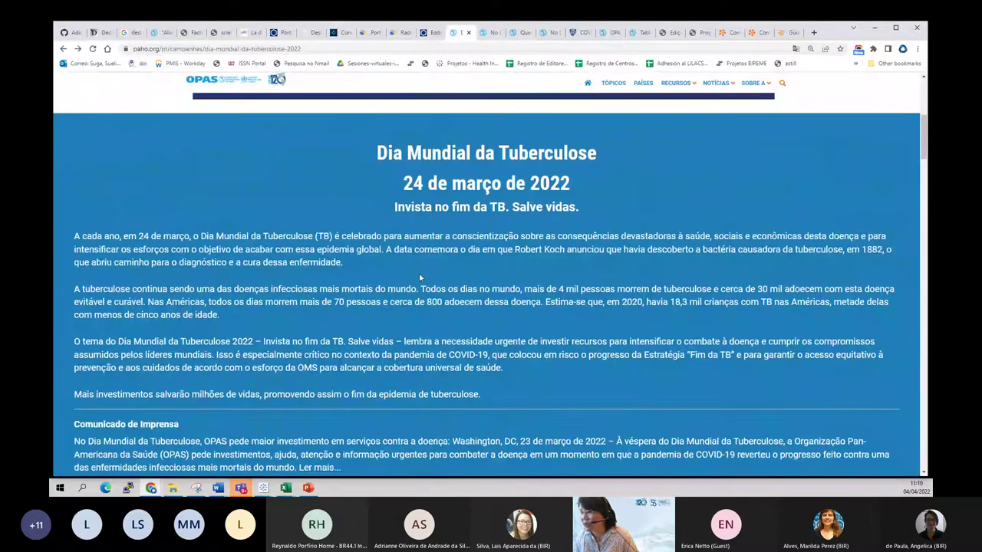
{"action": "left_click_drag", "start_coordinate": [139, 236], "coordinate": [161, 236]}
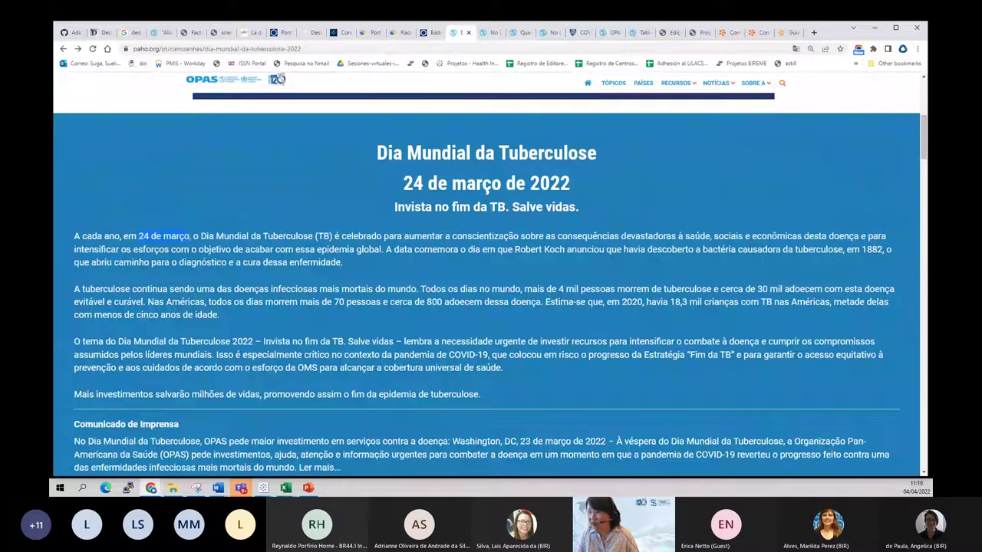
{"action": "left_click", "coordinate": [430, 32]}
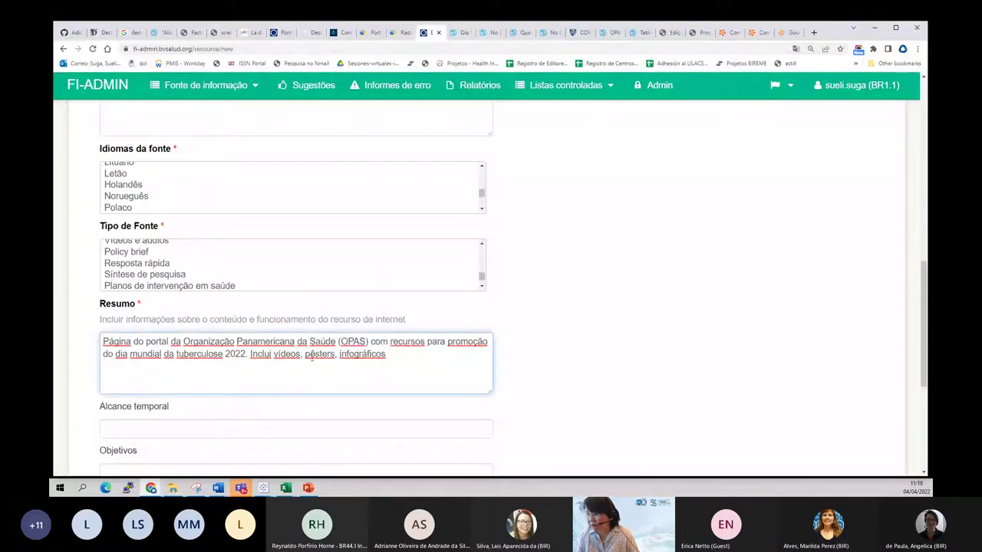
{"action": "left_click", "coordinate": [246, 353]}
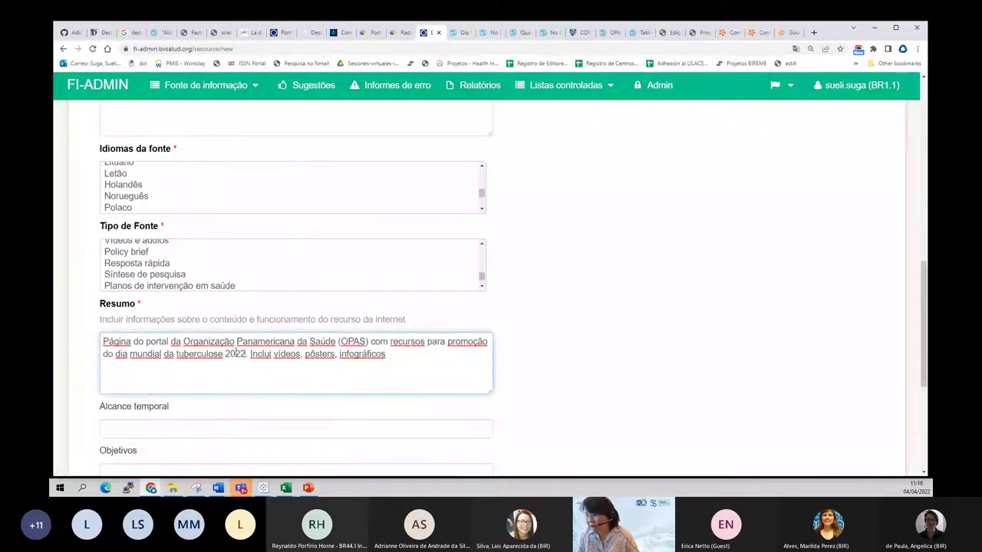
{"action": "type", "text": "()"}
{"action": "type", "text": "24 de março"}
{"action": "type", "text": " de 2022"}
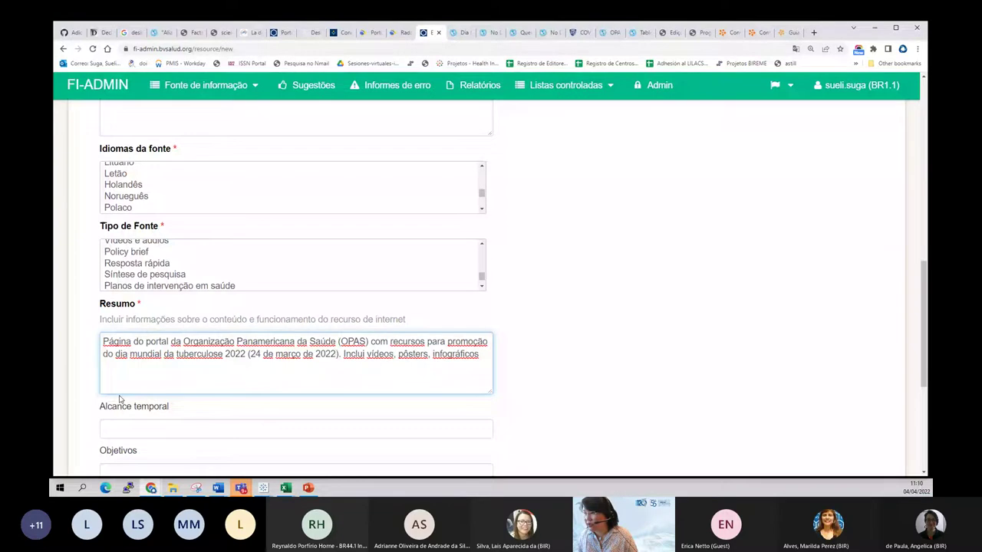
Step: Using the campaign page's slogan, reword the Resumo's date as "no dia 24 de março de 2022 com o slogan: Invista no fim da TB. Salve vidas."
{"action": "left_click", "coordinate": [454, 31]}
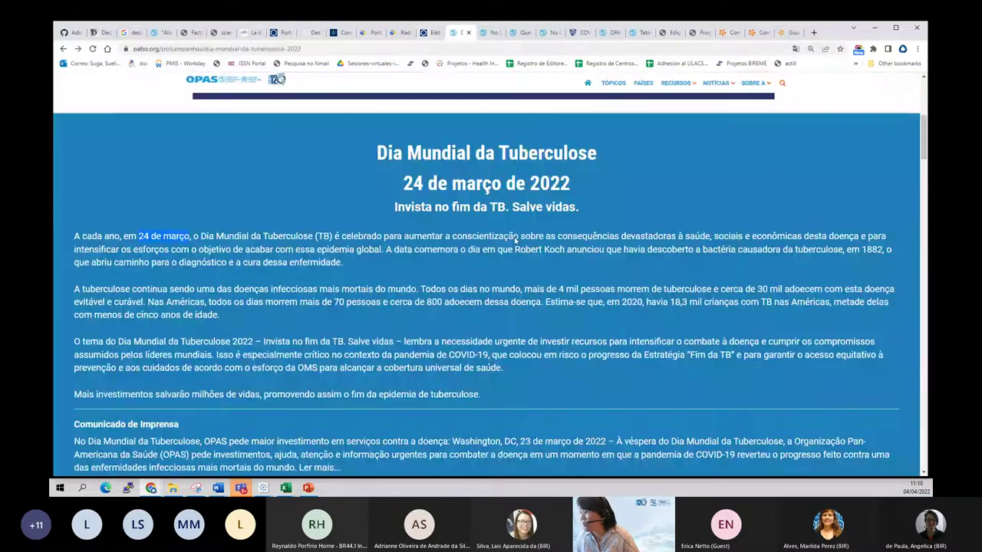
{"action": "left_click_drag", "start_coordinate": [393, 205], "coordinate": [451, 218]}
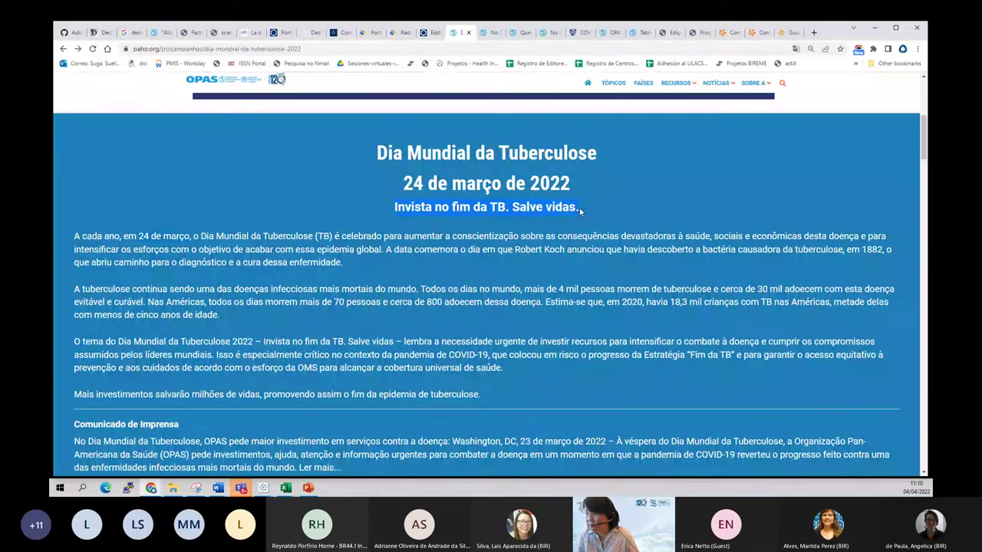
{"action": "left_click", "coordinate": [428, 33]}
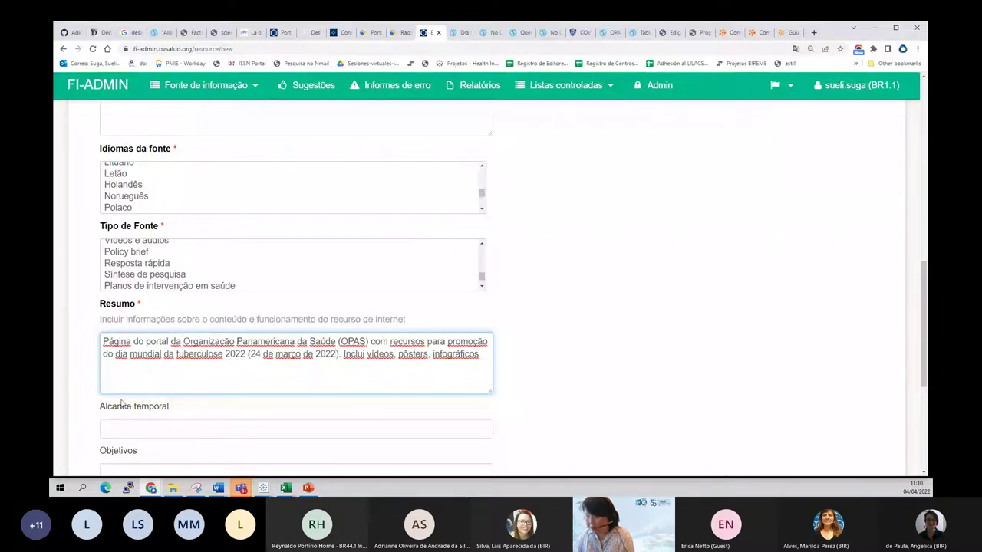
{"action": "type", "text": "no dia"}
{"action": "key", "text": "Delete"}
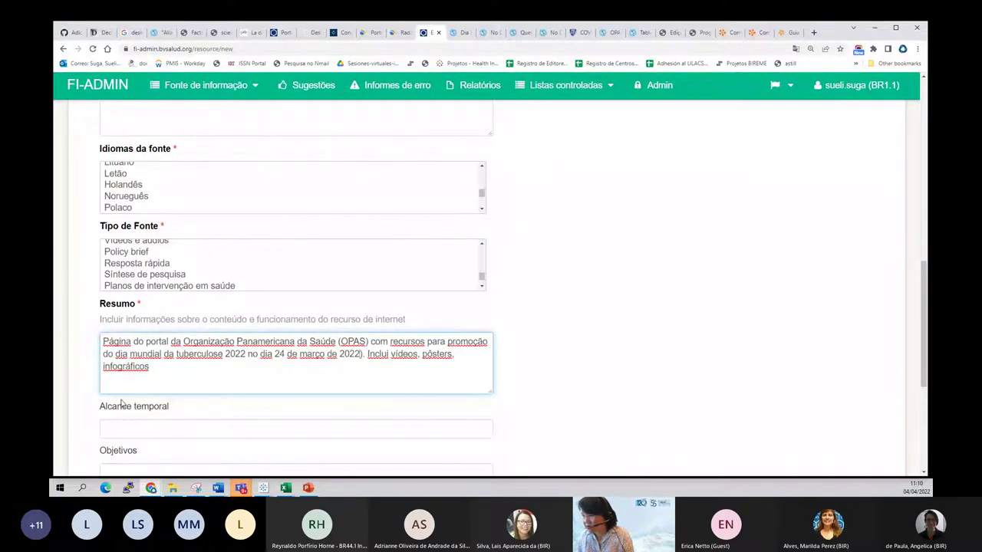
{"action": "type", "text": "com o"}
{"action": "type", "text": " slogan"}
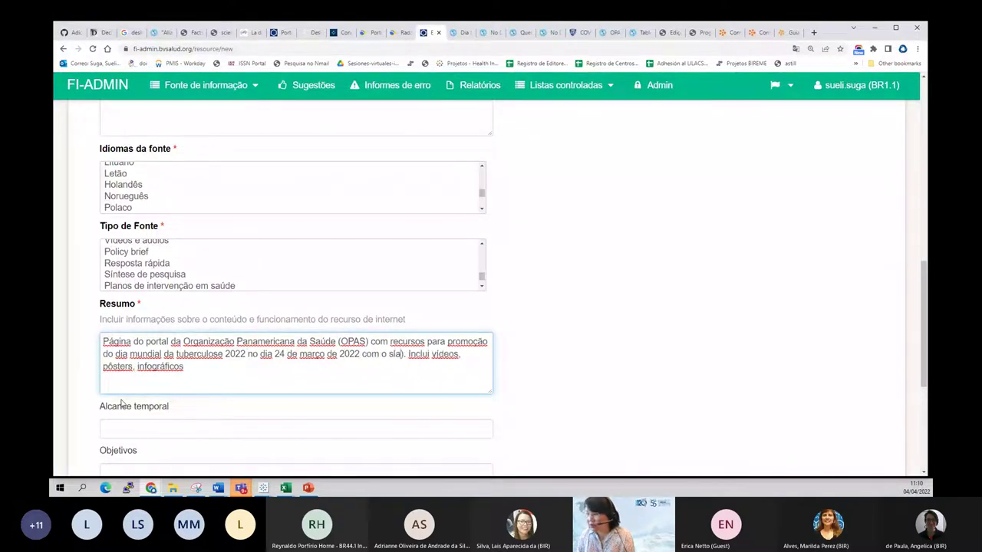
{"action": "type", "text": ": Invista no fim da TB. Salve vidas."}
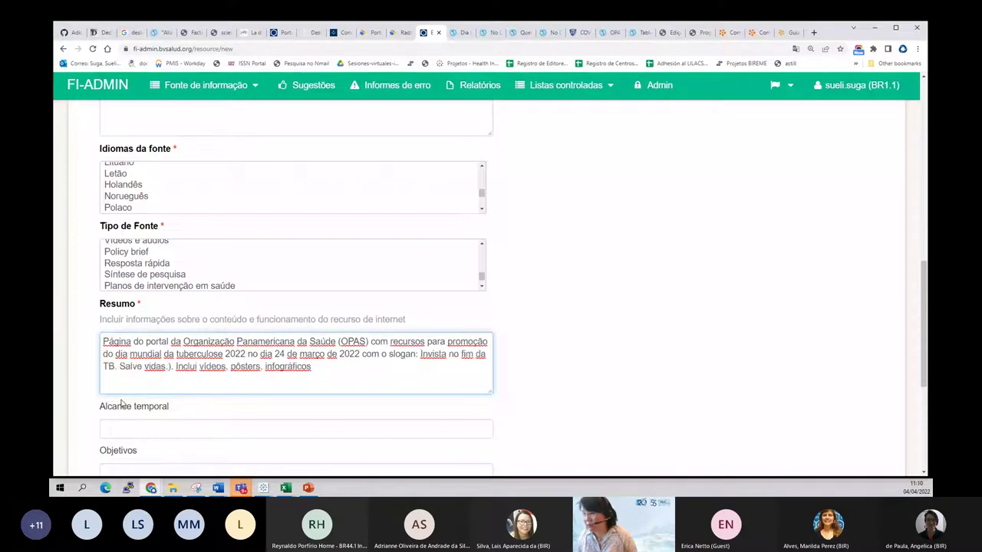
{"action": "key", "text": "BackSpace"}
{"action": "key", "text": "BackSpace"}
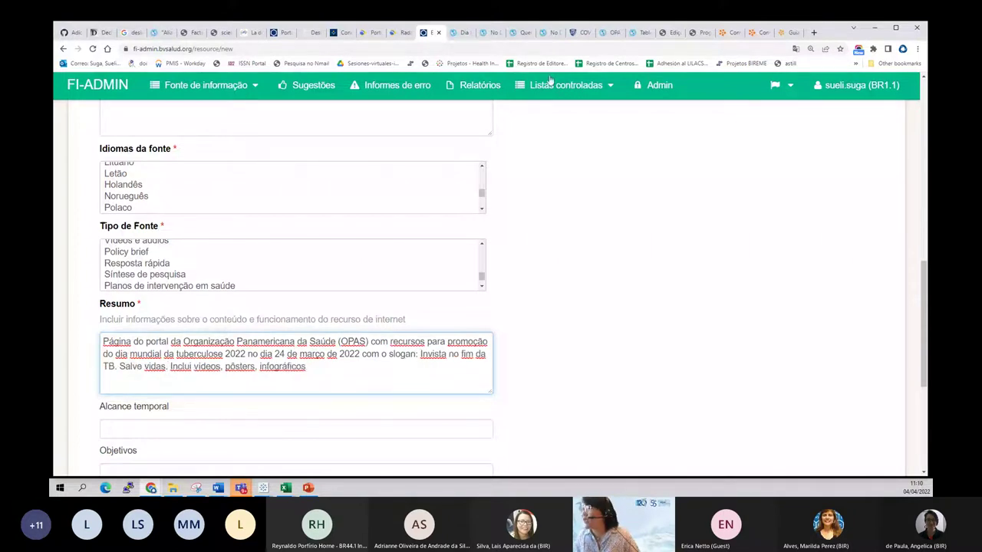
Step: Check the campaign page for further material types and add "e cards para redes sociais" at the end of the Resumo
{"action": "left_click", "coordinate": [459, 35]}
{"action": "scroll", "coordinate": [407, 391], "scroll_direction": "down", "scroll_amount": 15}
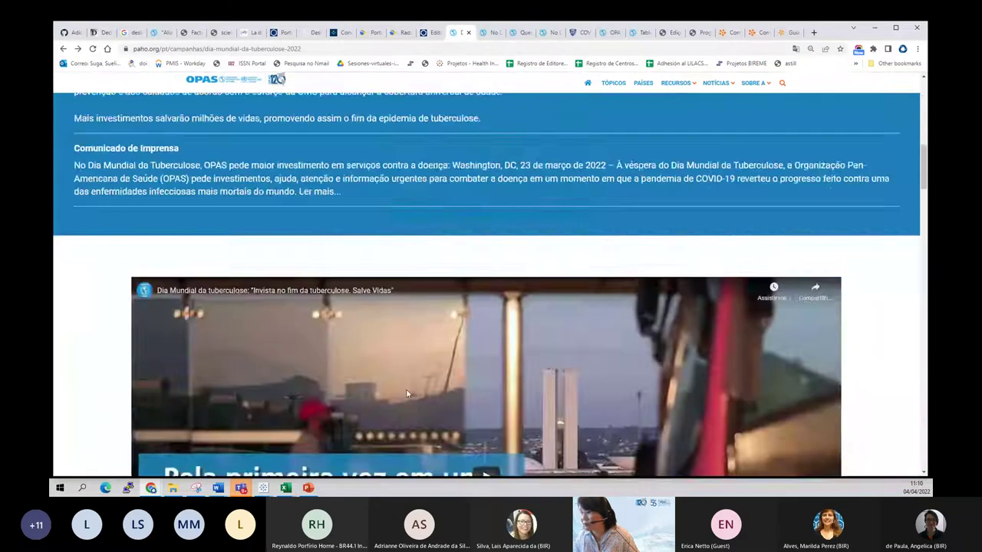
{"action": "scroll", "coordinate": [409, 387], "scroll_direction": "down", "scroll_amount": 15}
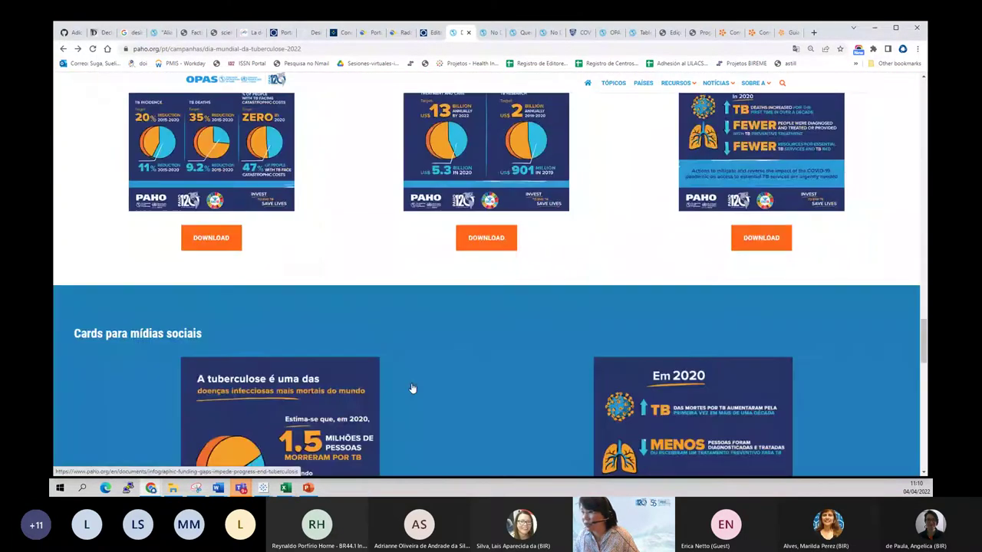
{"action": "scroll", "coordinate": [411, 387], "scroll_direction": "down", "scroll_amount": 1}
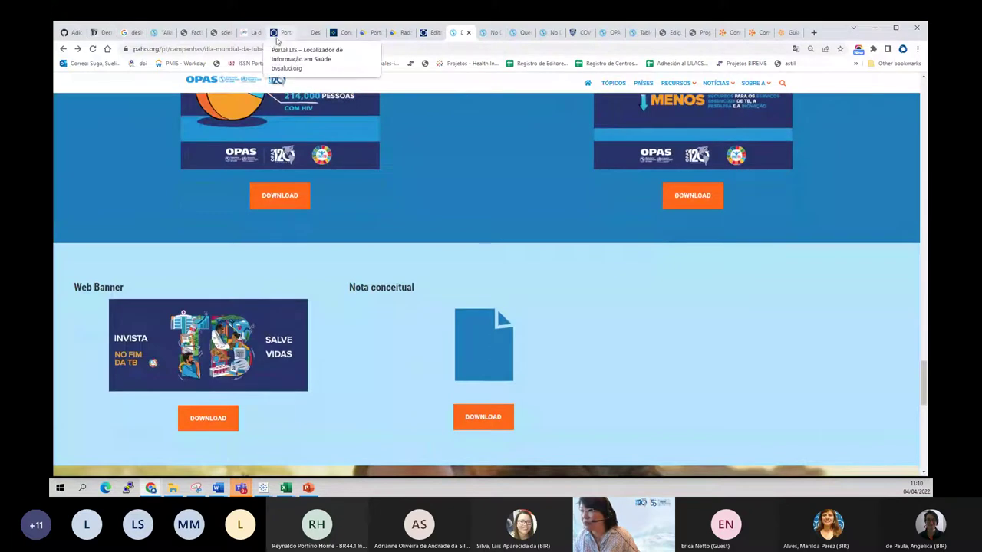
{"action": "left_click", "coordinate": [429, 33]}
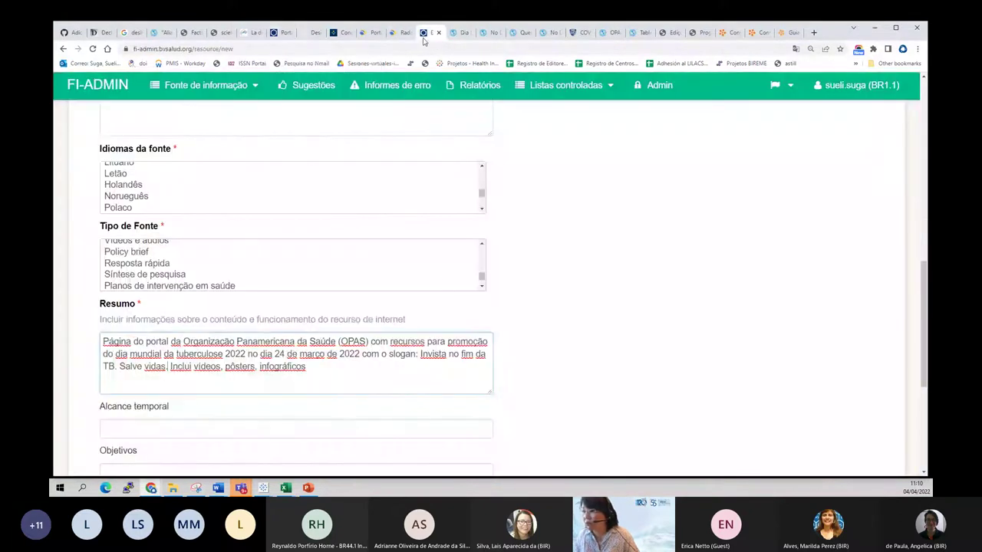
{"action": "left_click", "coordinate": [393, 376]}
{"action": "type", "text": "e cards para re"}
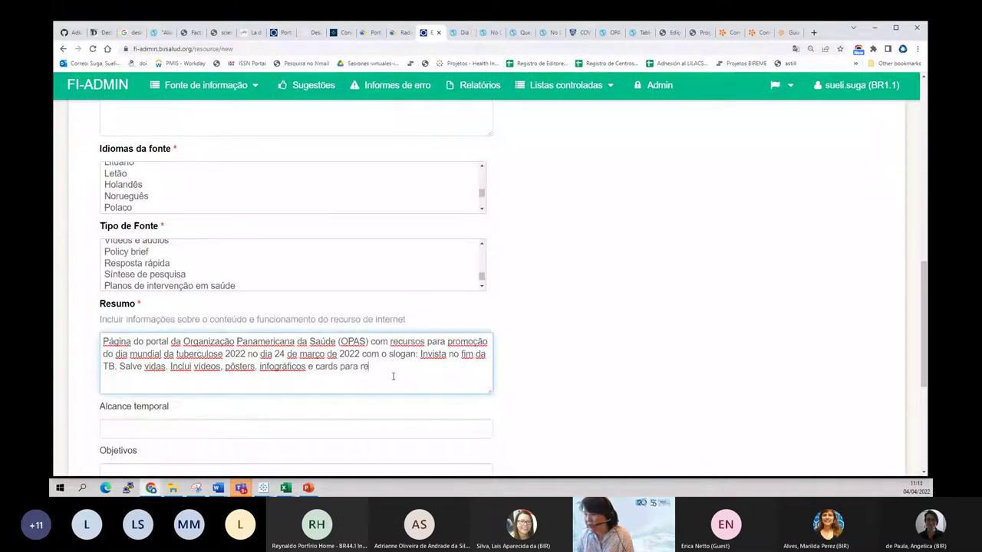
{"action": "type", "text": "des sociais"}
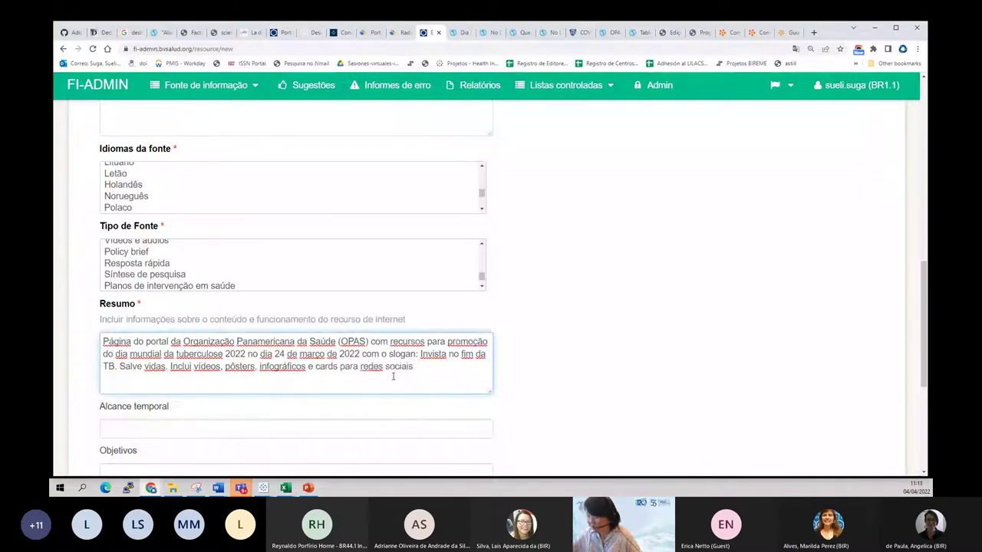
Step: Begin the Objetivos text with the word "Difundir"
{"action": "scroll", "coordinate": [439, 374], "scroll_direction": "down", "scroll_amount": 1}
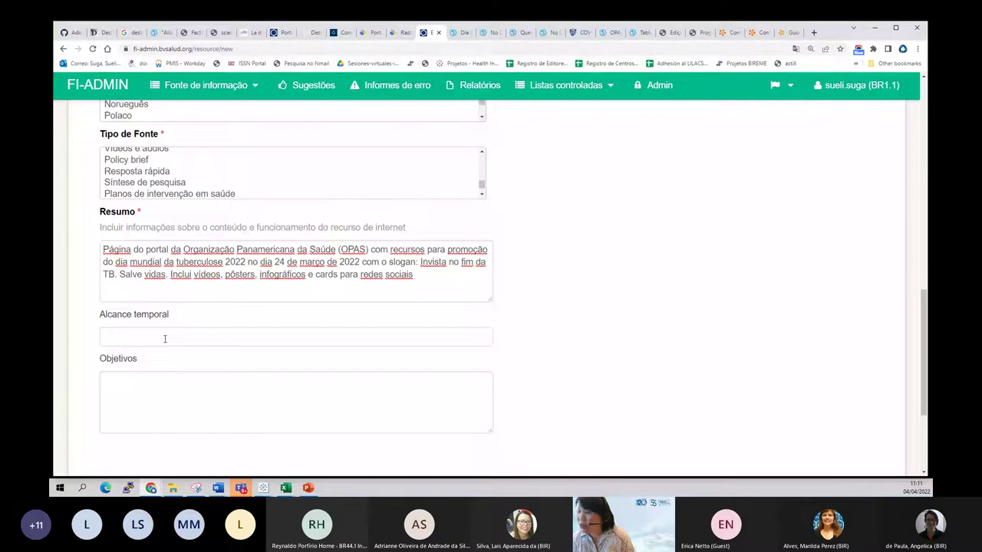
{"action": "left_click", "coordinate": [135, 404]}
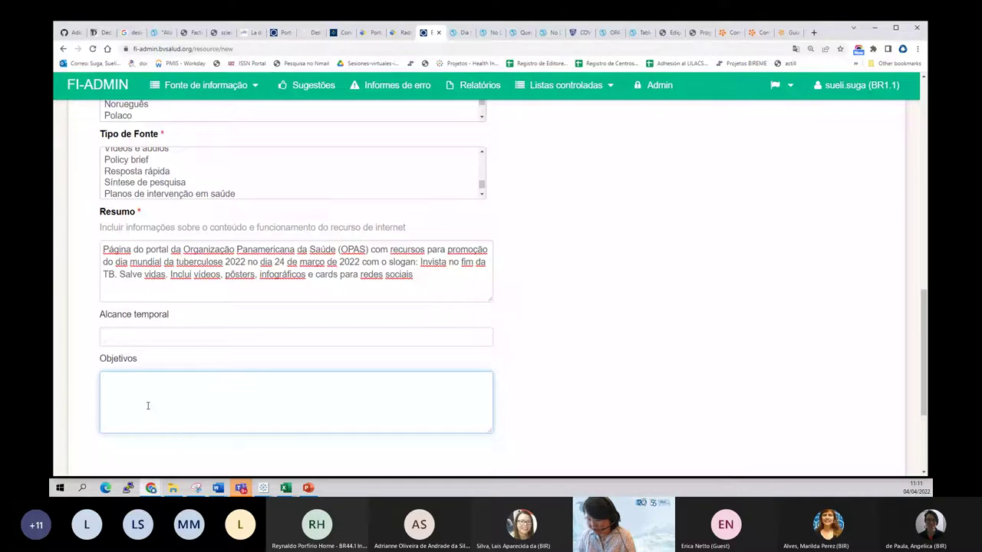
{"action": "type", "text": "Difundir"}
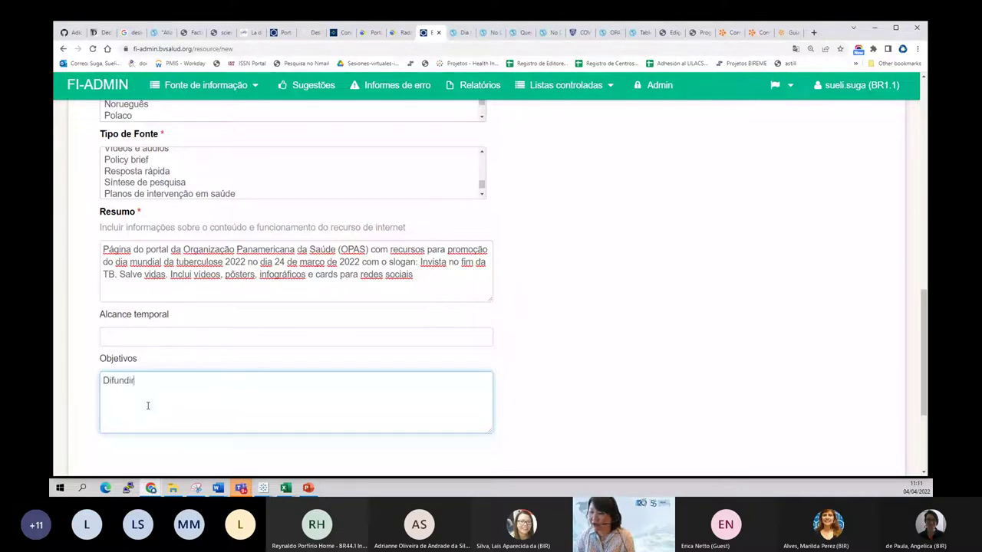
Step: Search the OPAS campaign page for the word "objetivo" to see how the campaign states its aim
{"action": "left_click", "coordinate": [459, 32]}
{"action": "key", "text": "ctrl+f"}
{"action": "type", "text": "ob"}
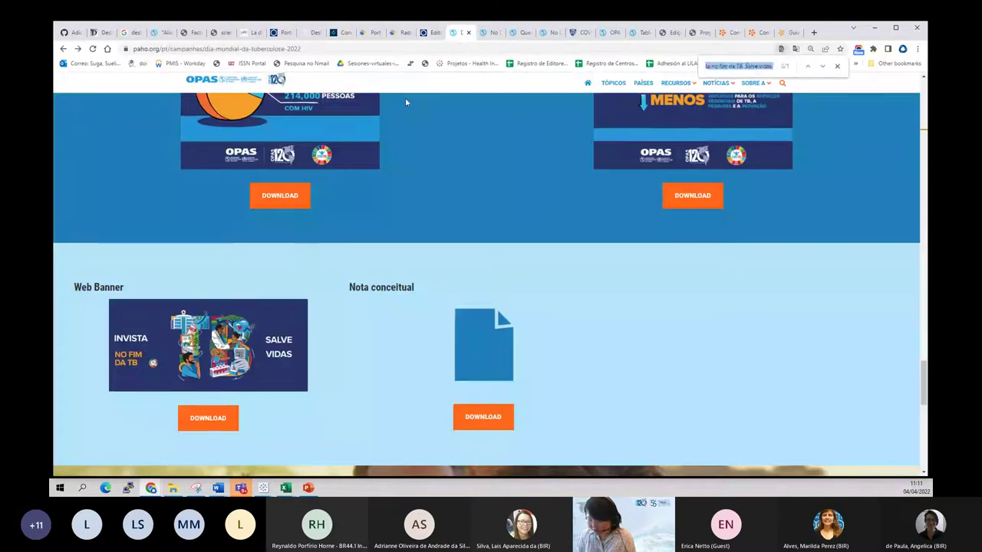
{"action": "type", "text": "jetivo"}
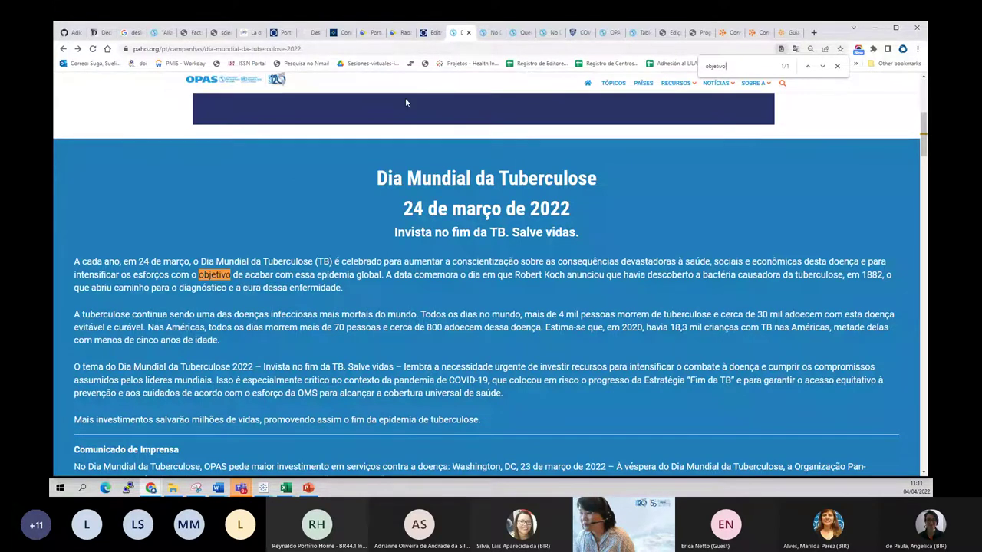
Step: Complete the Objetivos text with "recursos de mídia para jornalistas e interessados na promoção do Dia Mundial da Tuberculose" after "Difundir"
{"action": "left_click", "coordinate": [423, 38]}
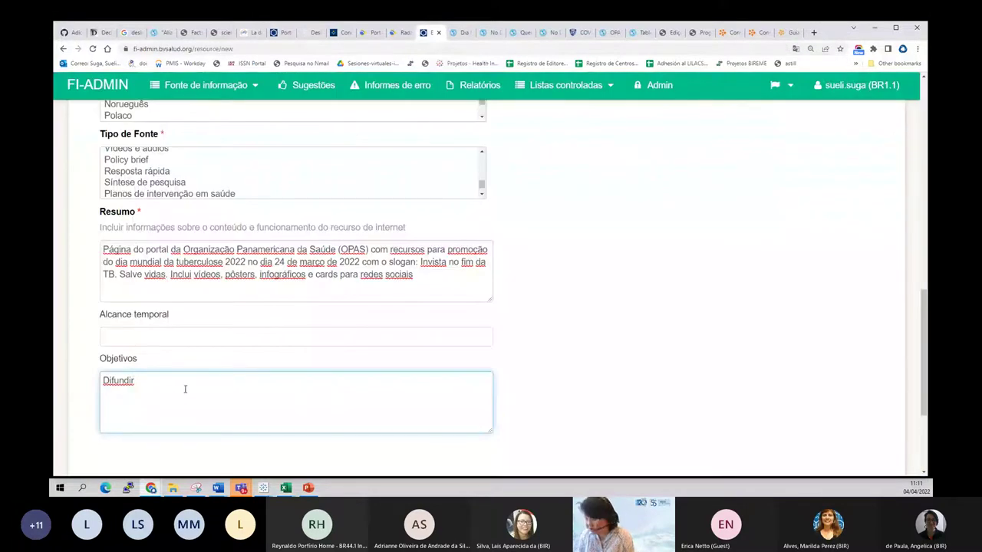
{"action": "type", "text": "recursos"}
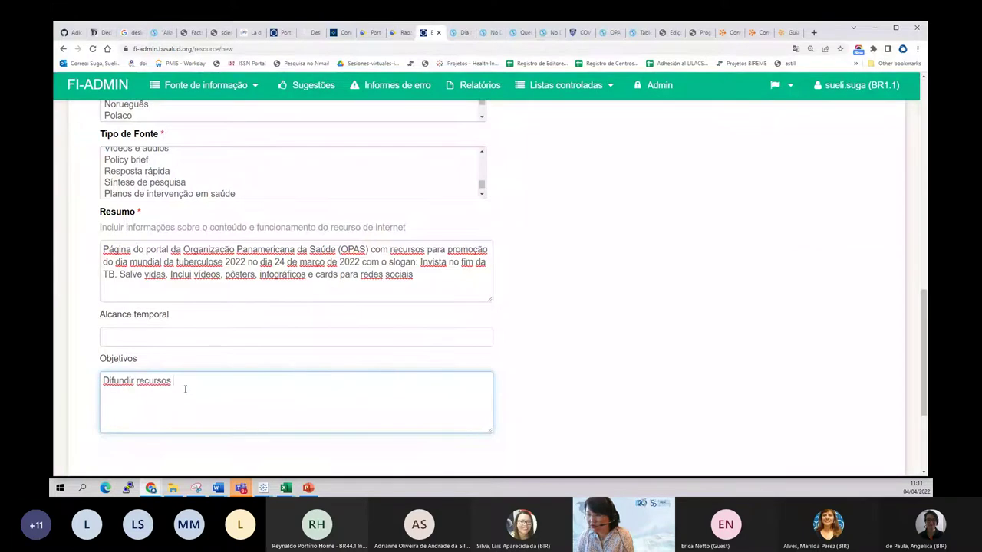
{"action": "type", "text": " de mídia para"}
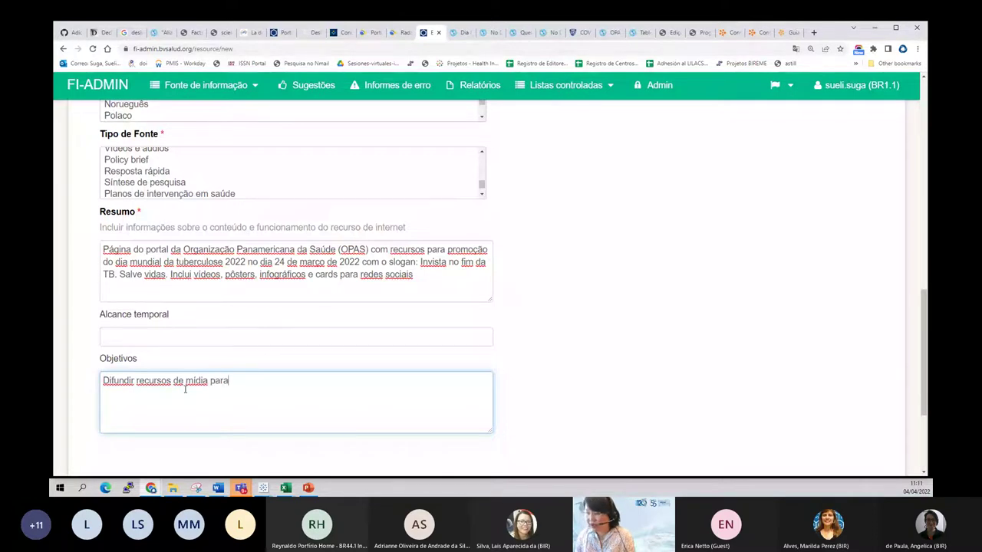
{"action": "type", "text": "ornalistas"}
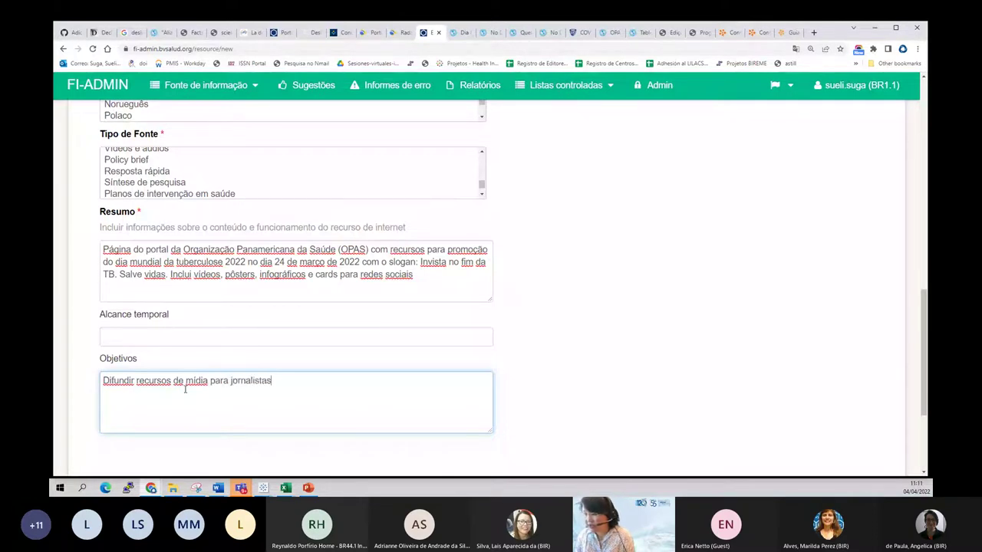
{"action": "type", "text": " e interessadn"}
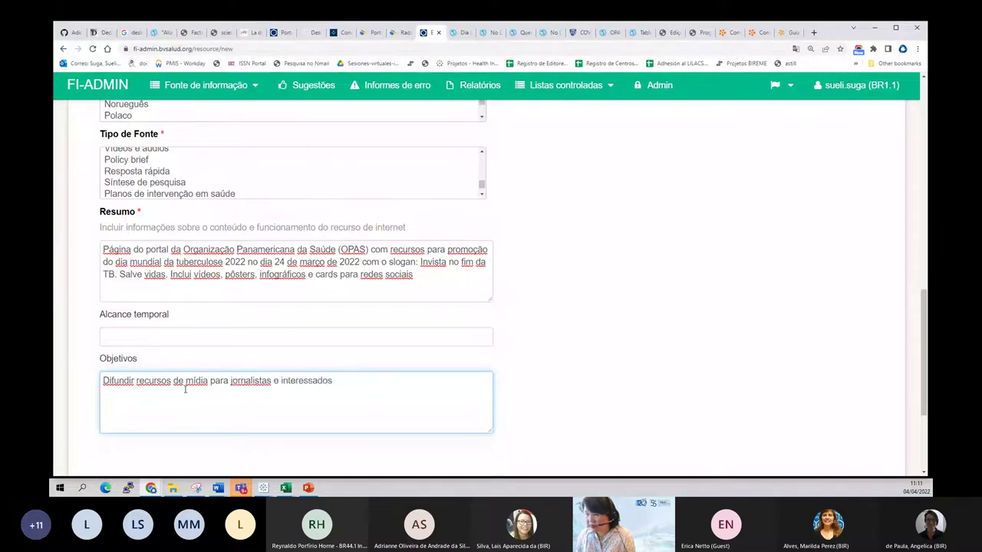
{"action": "type", "text": "na promocão do Dia M"}
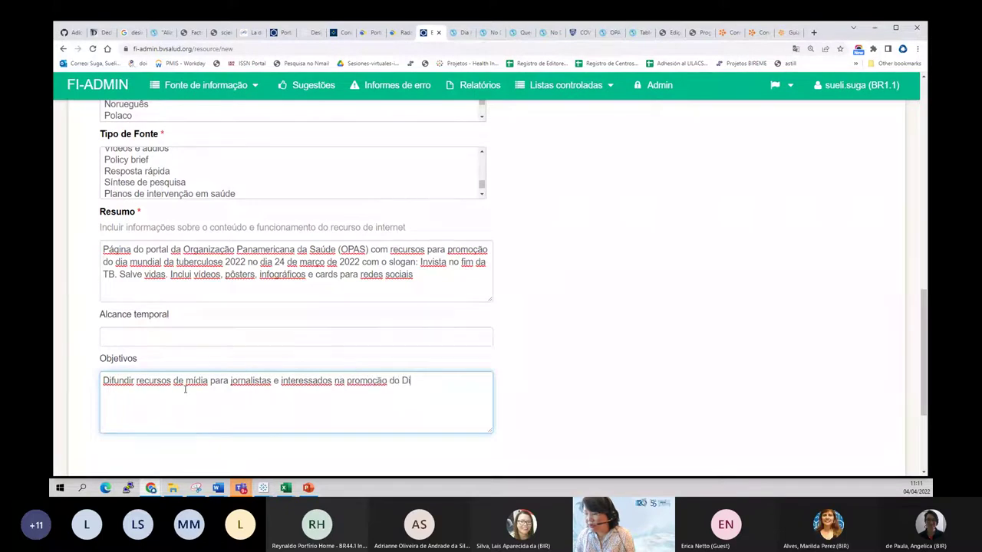
{"action": "type", "text": "undial da "}
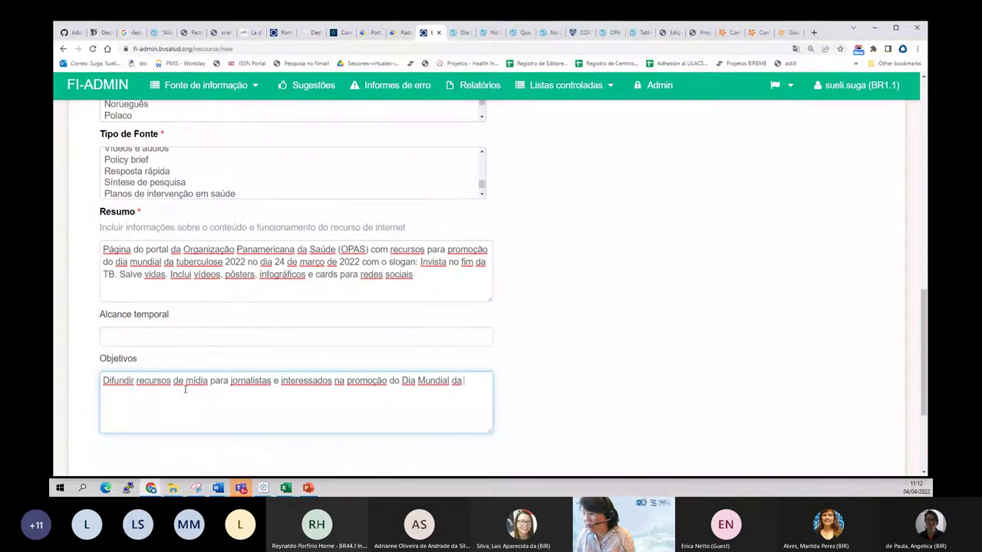
{"action": "type", "text": "Tuberculose"}
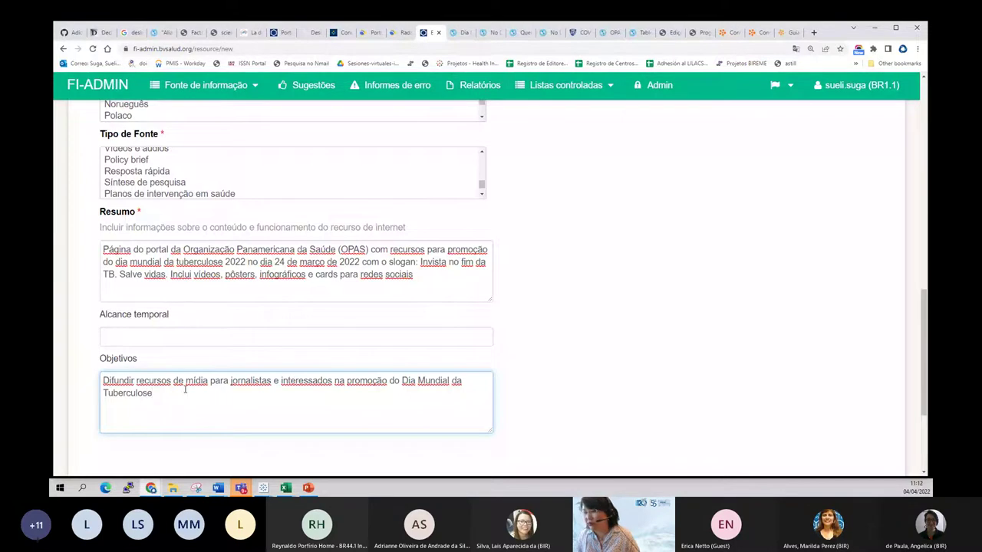
{"action": "left_click", "coordinate": [569, 375]}
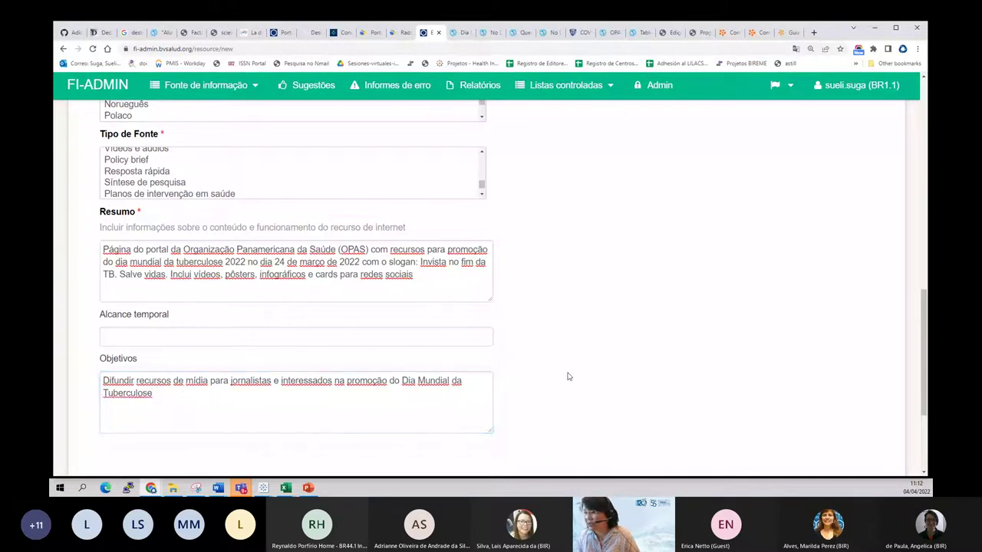
Step: Review the new resource's metadata from Tipo de Fonte, Resumo and Objetivos back to Título and Link, with the window maximized and the page enlarged
{"action": "scroll", "coordinate": [568, 376], "scroll_direction": "up", "scroll_amount": 5}
{"action": "scroll", "coordinate": [570, 376], "scroll_direction": "down", "scroll_amount": 3}
{"action": "scroll", "coordinate": [571, 376], "scroll_direction": "down", "scroll_amount": 3}
{"action": "scroll", "coordinate": [575, 374], "scroll_direction": "up", "scroll_amount": 7}
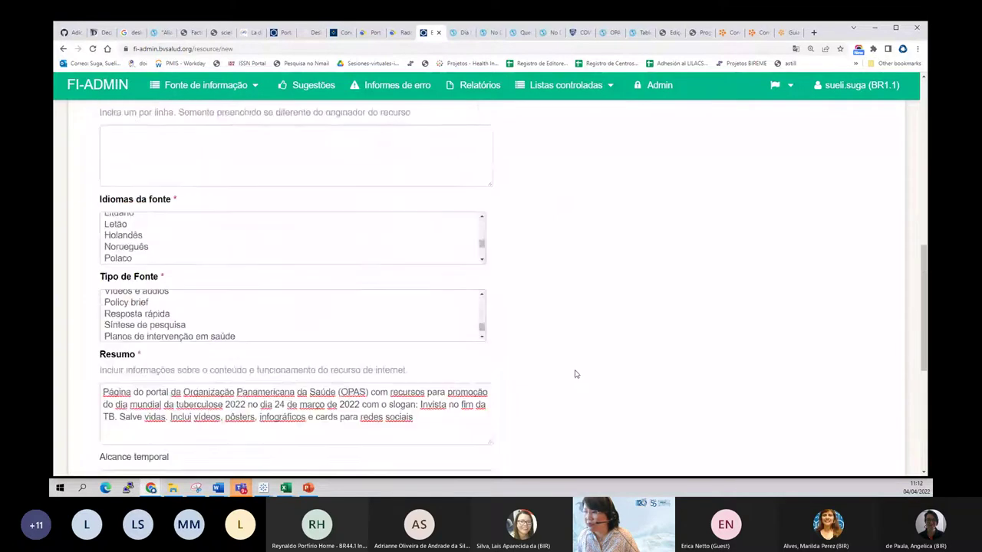
{"action": "scroll", "coordinate": [578, 373], "scroll_direction": "up", "scroll_amount": 3}
{"action": "scroll", "coordinate": [581, 372], "scroll_direction": "down", "scroll_amount": 10}
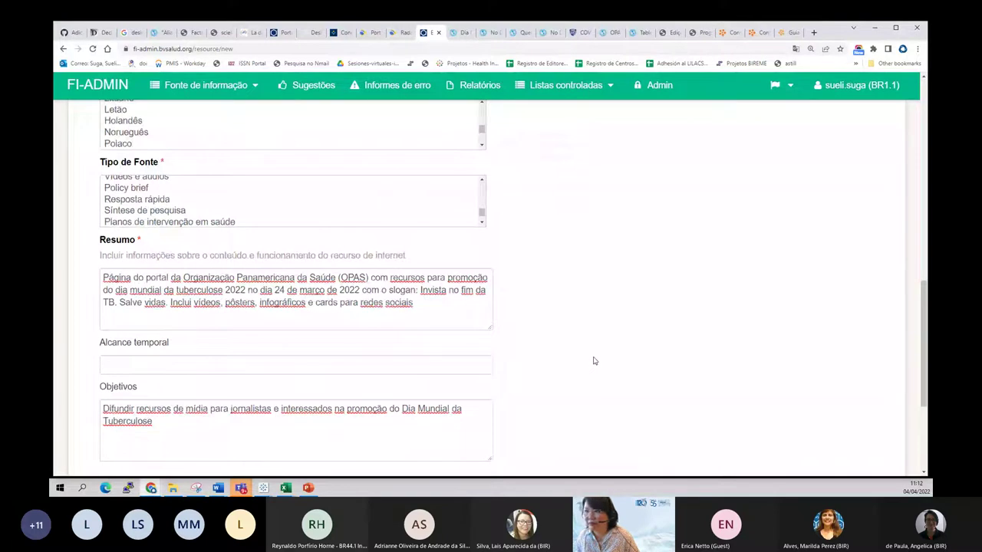
{"action": "left_click", "coordinate": [896, 28]}
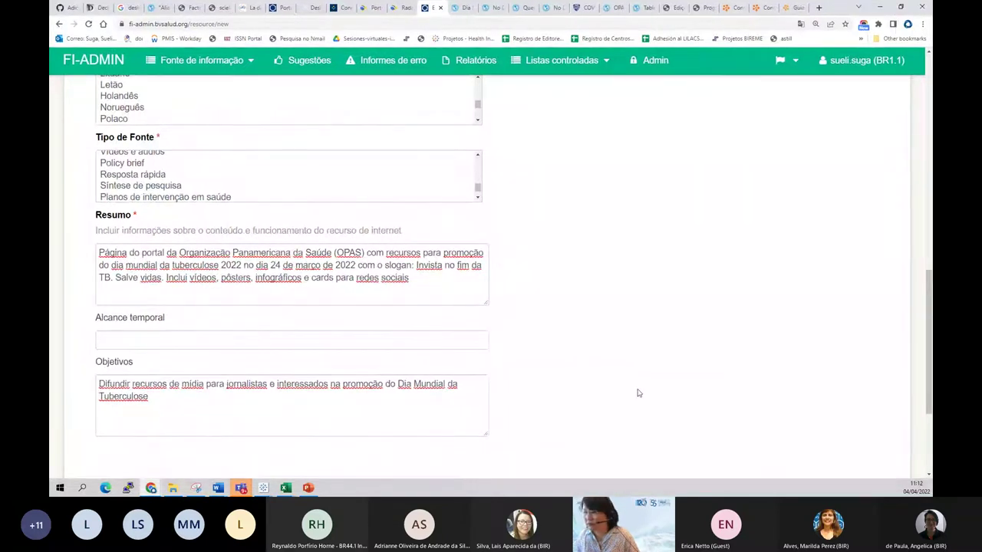
{"action": "scroll", "coordinate": [637, 391], "scroll_direction": "up", "scroll_amount": 2}
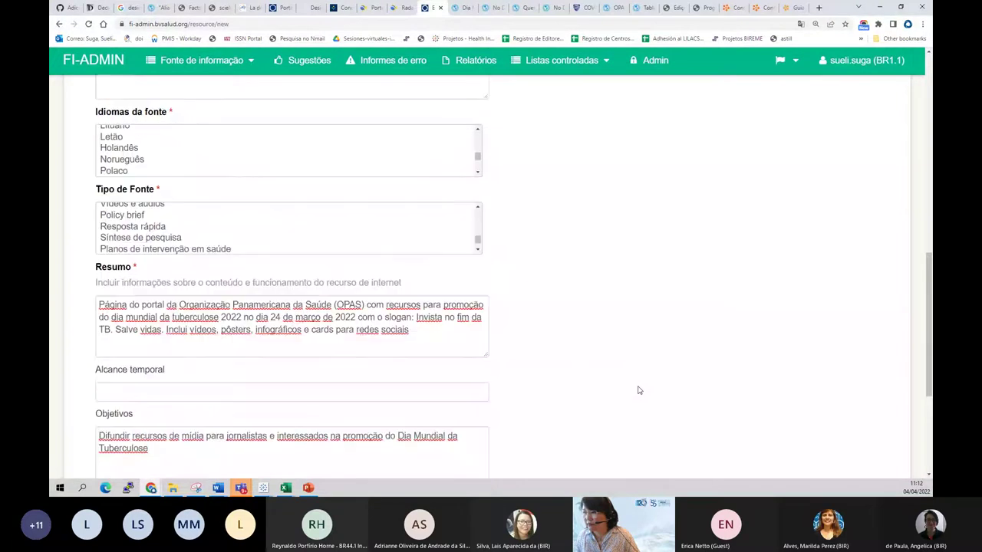
{"action": "scroll", "coordinate": [637, 390], "scroll_direction": "down", "scroll_amount": 2}
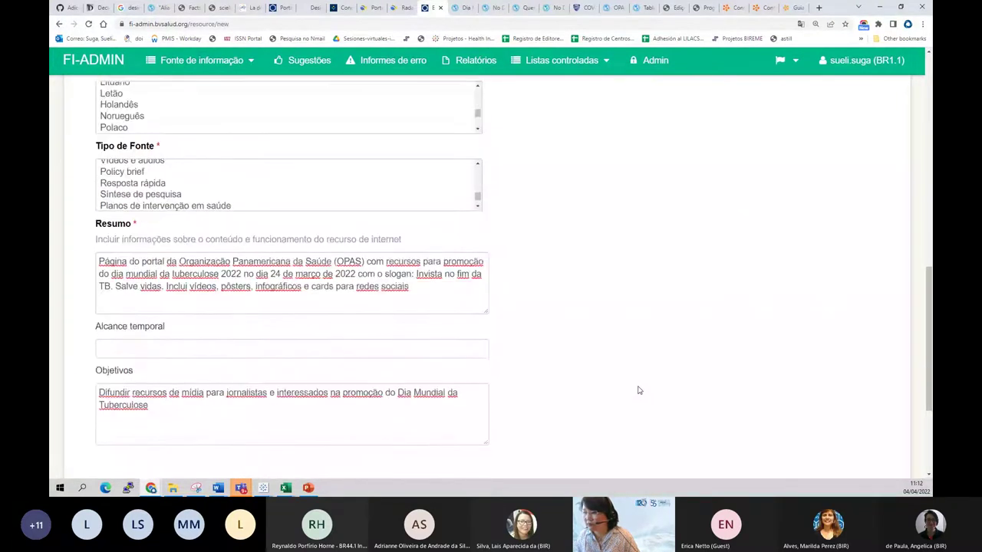
{"action": "scroll", "coordinate": [637, 390], "scroll_direction": "down", "scroll_amount": 1}
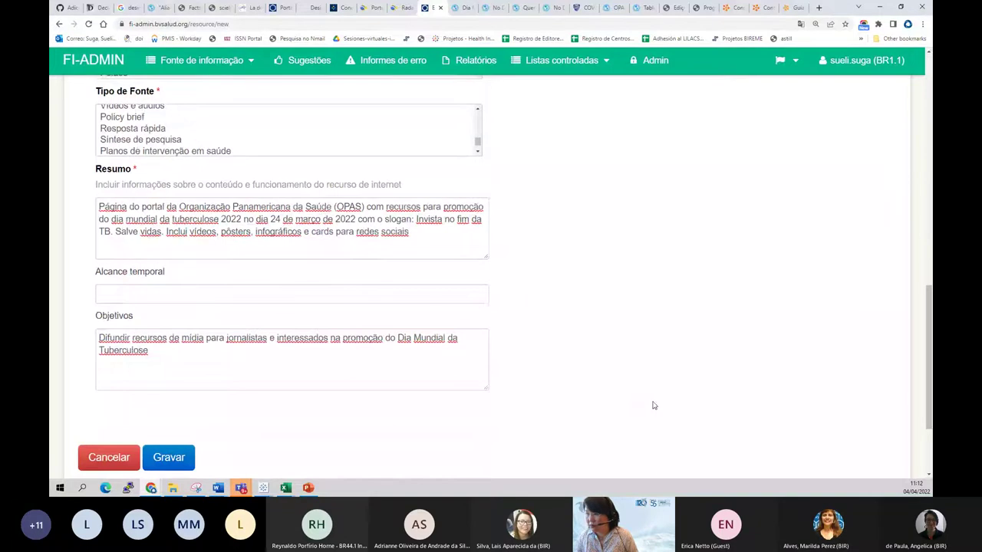
{"action": "key", "text": "ctrl+plus"}
{"action": "scroll", "coordinate": [654, 405], "scroll_direction": "down", "scroll_amount": 1}
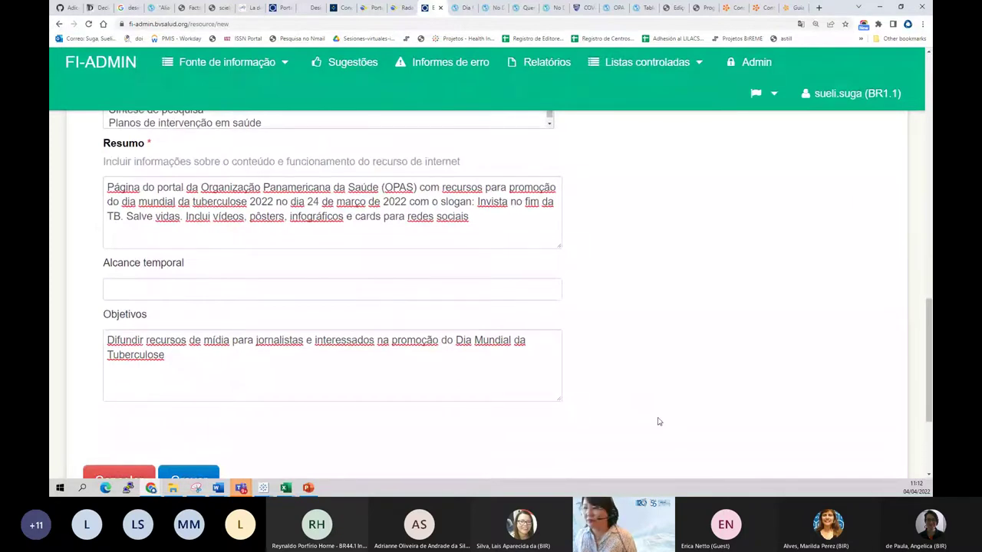
{"action": "scroll", "coordinate": [657, 421], "scroll_direction": "up", "scroll_amount": 15}
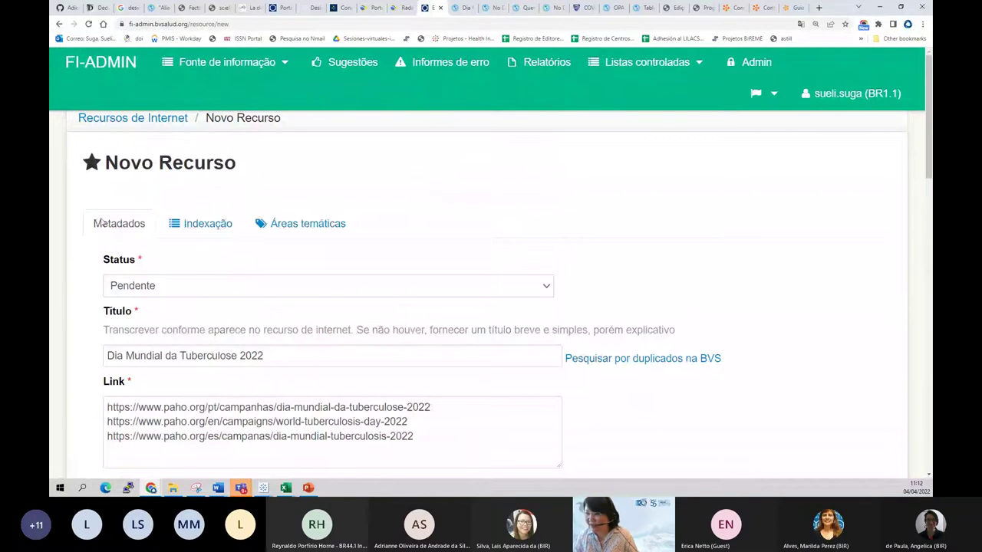
Step: Open the new resource's Indexação section and skim the OPAS campaign page down to Mais Informações for subjects to index
{"action": "left_click", "coordinate": [198, 227]}
{"action": "scroll", "coordinate": [198, 228], "scroll_direction": "down", "scroll_amount": 1}
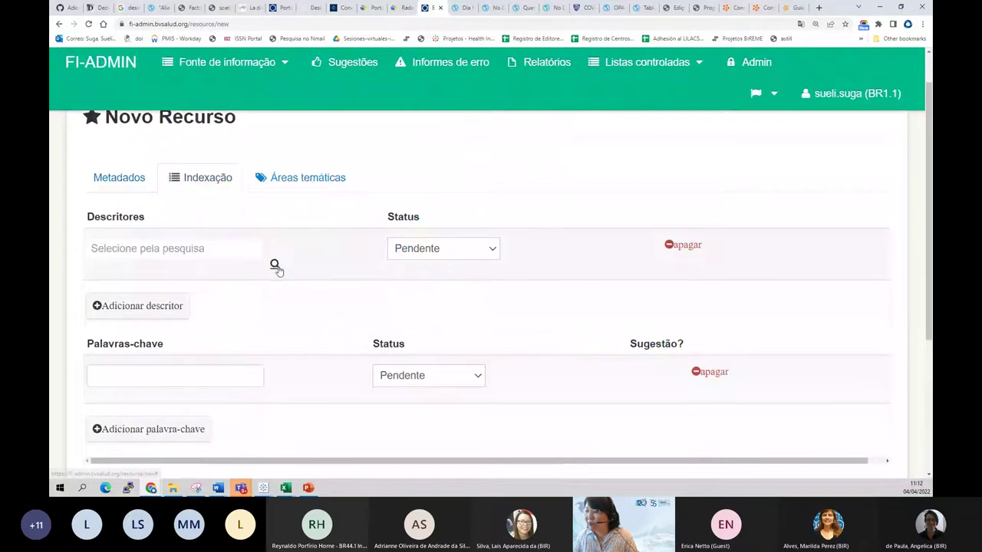
{"action": "left_click", "coordinate": [463, 9]}
{"action": "scroll", "coordinate": [369, 268], "scroll_direction": "down", "scroll_amount": 15}
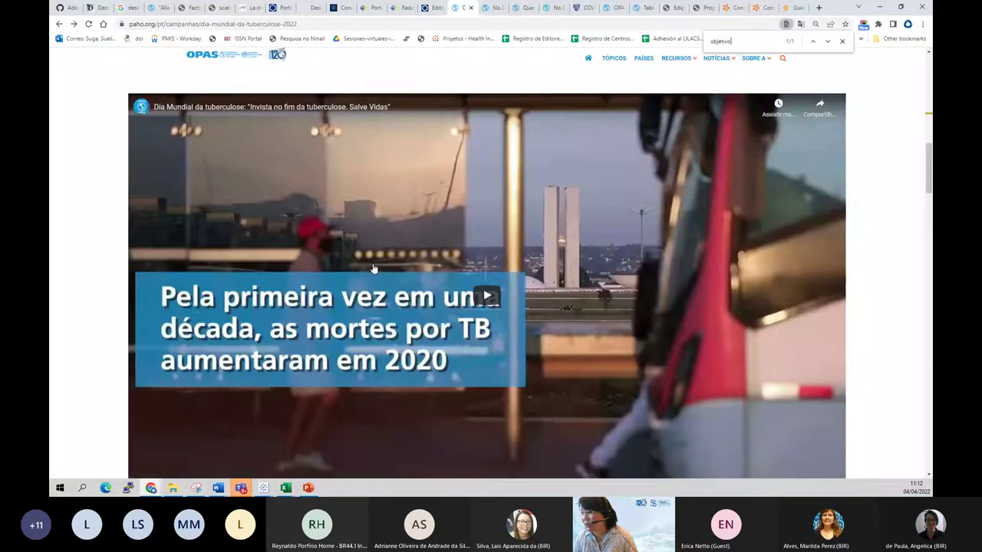
{"action": "scroll", "coordinate": [373, 250], "scroll_direction": "down", "scroll_amount": 8}
{"action": "scroll", "coordinate": [379, 237], "scroll_direction": "down", "scroll_amount": 10}
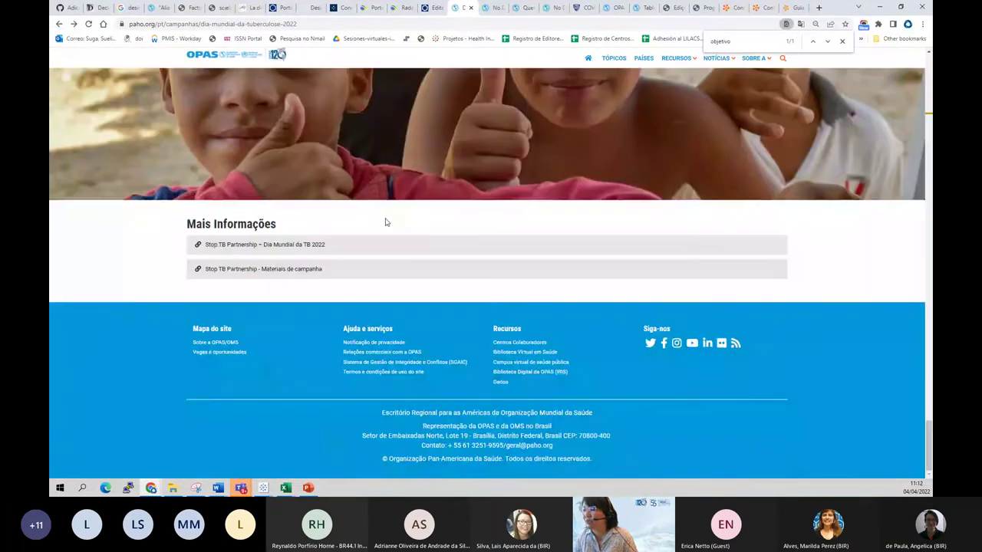
{"action": "scroll", "coordinate": [386, 222], "scroll_direction": "up", "scroll_amount": 10}
{"action": "scroll", "coordinate": [385, 216], "scroll_direction": "down", "scroll_amount": 8}
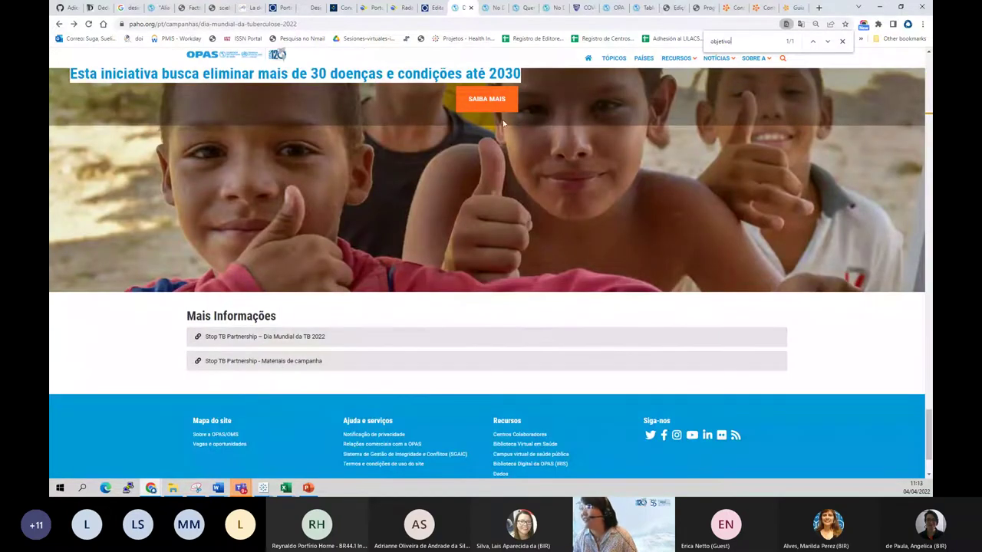
Step: Look up "tuberculose" in the subject descriptor locator from FI-ADMIN and open the Tuberculose descriptor in an enlarged window
{"action": "left_click", "coordinate": [433, 7]}
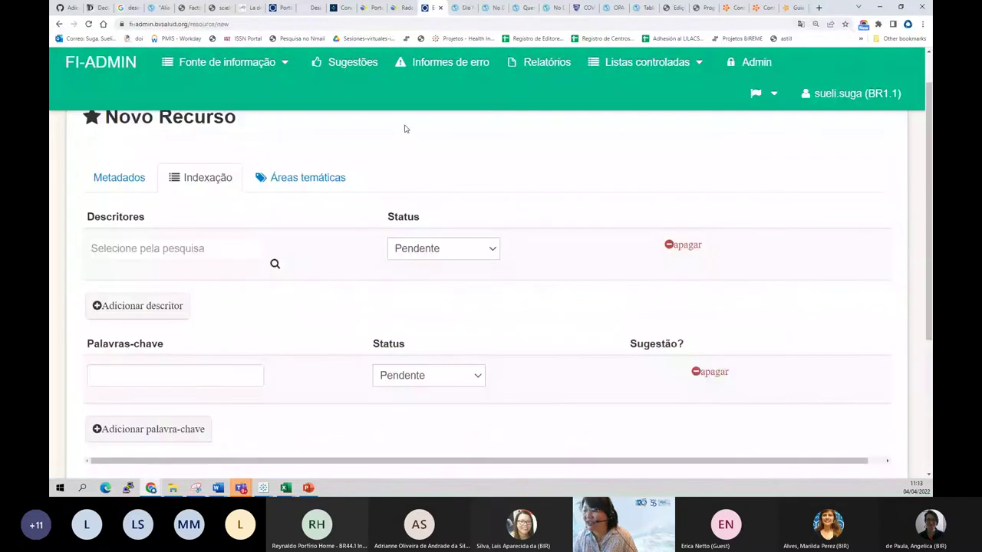
{"action": "left_click", "coordinate": [275, 265]}
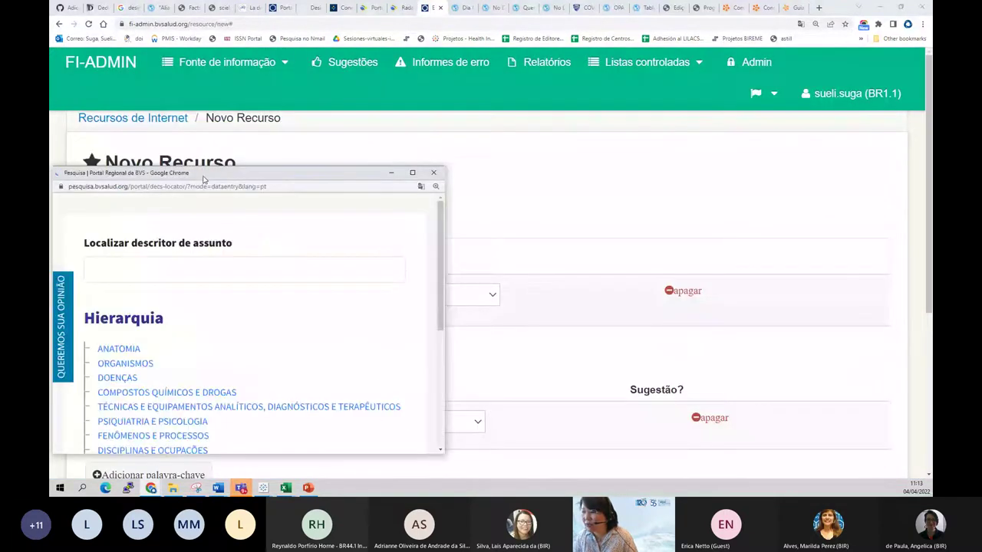
{"action": "left_click", "coordinate": [201, 280]}
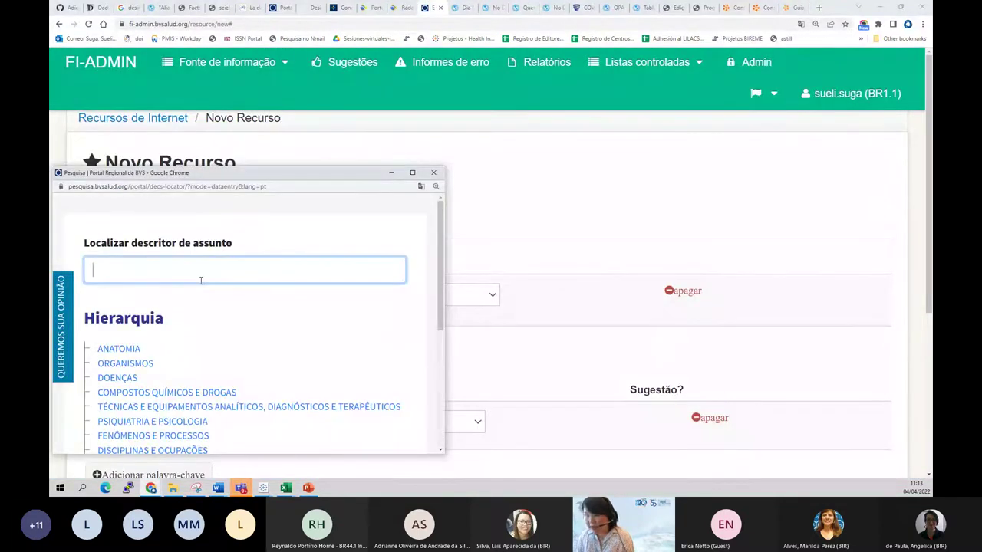
{"action": "type", "text": "tubercu"}
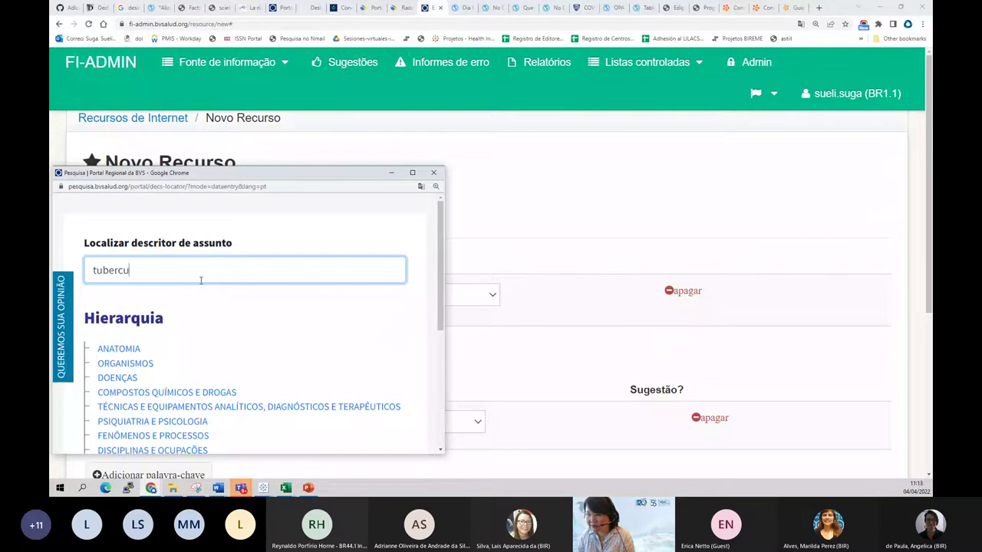
{"action": "type", "text": "lose"}
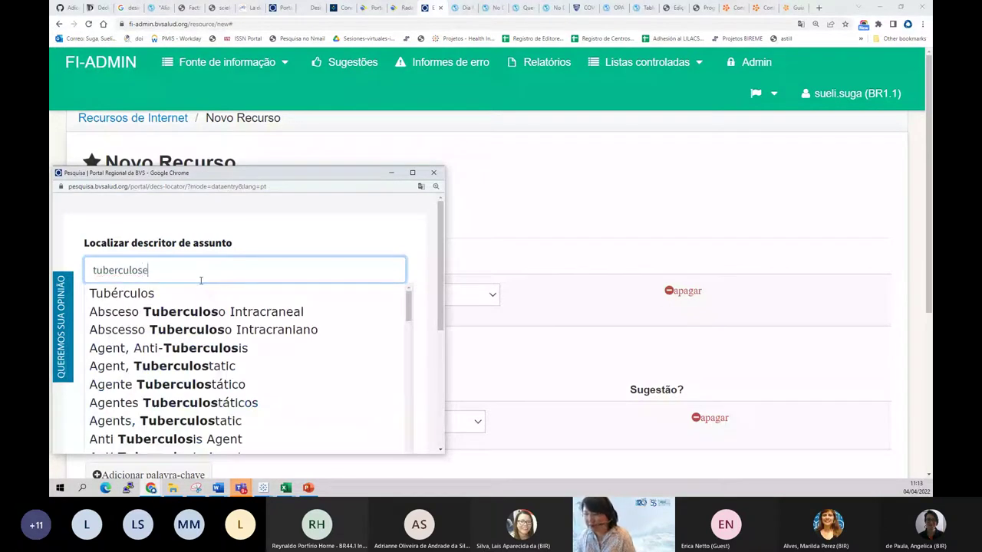
{"action": "left_click", "coordinate": [130, 294]}
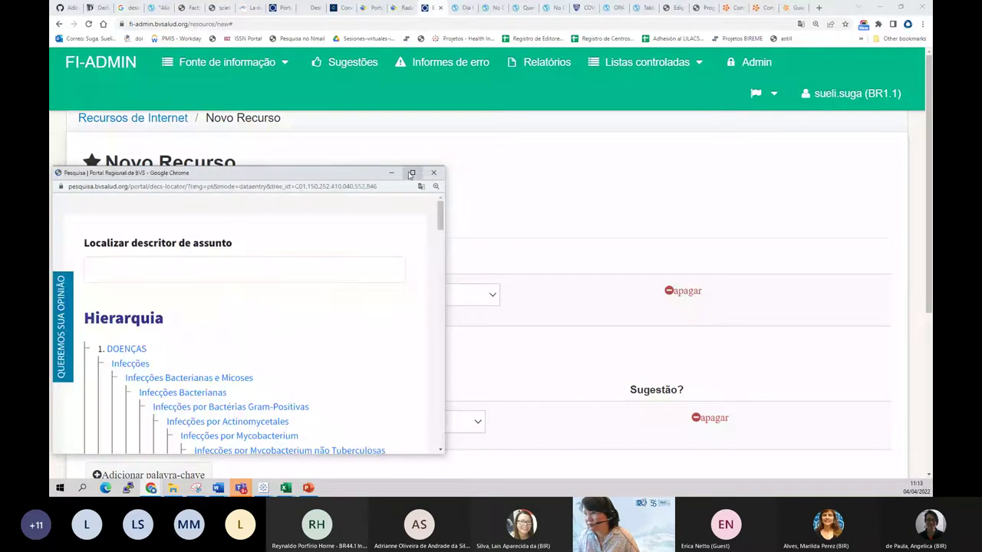
{"action": "left_click", "coordinate": [412, 172]}
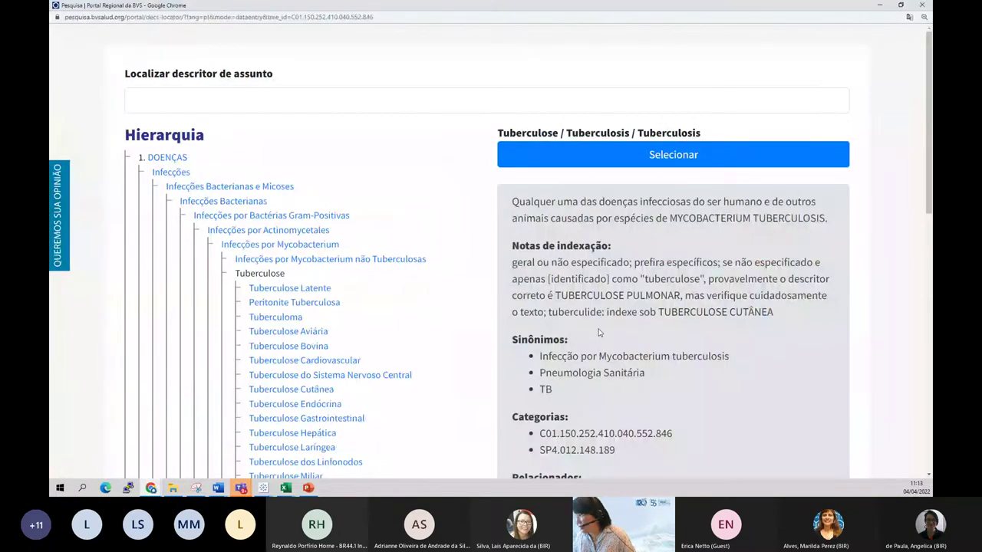
Step: Choose the aspect "prevenção & controle" for Tuberculose to enter it as the first descriptor
{"action": "scroll", "coordinate": [599, 332], "scroll_direction": "down", "scroll_amount": 5}
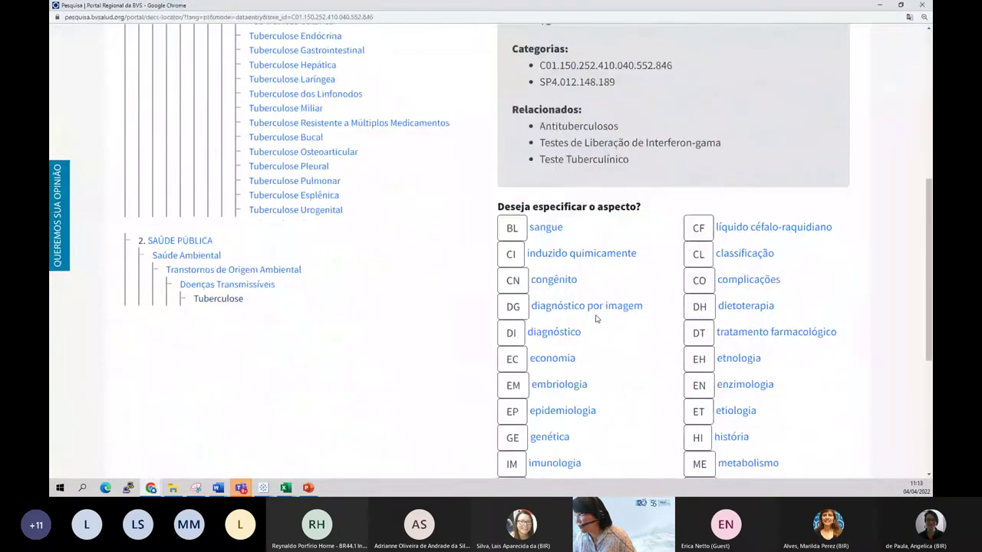
{"action": "scroll", "coordinate": [596, 318], "scroll_direction": "down", "scroll_amount": 2}
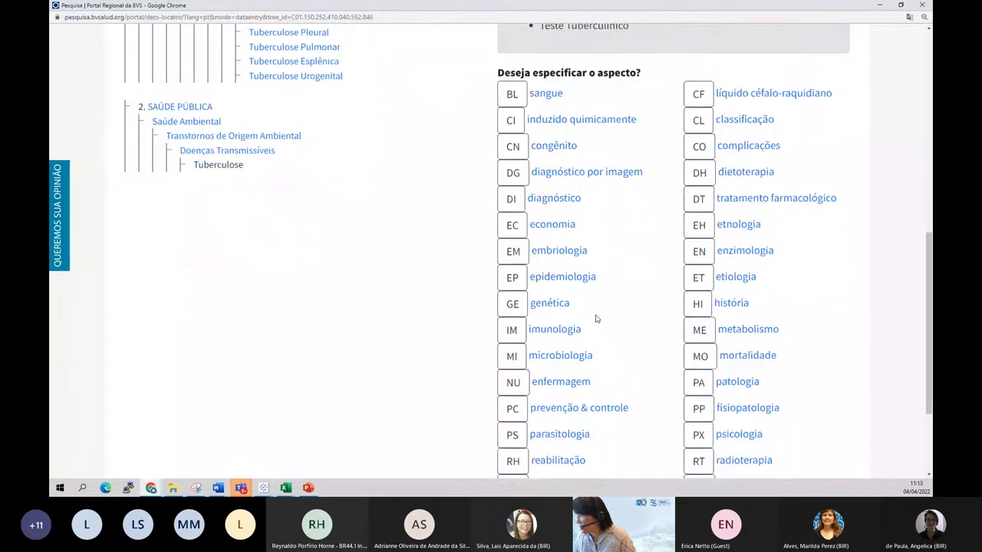
{"action": "scroll", "coordinate": [595, 317], "scroll_direction": "down", "scroll_amount": 1}
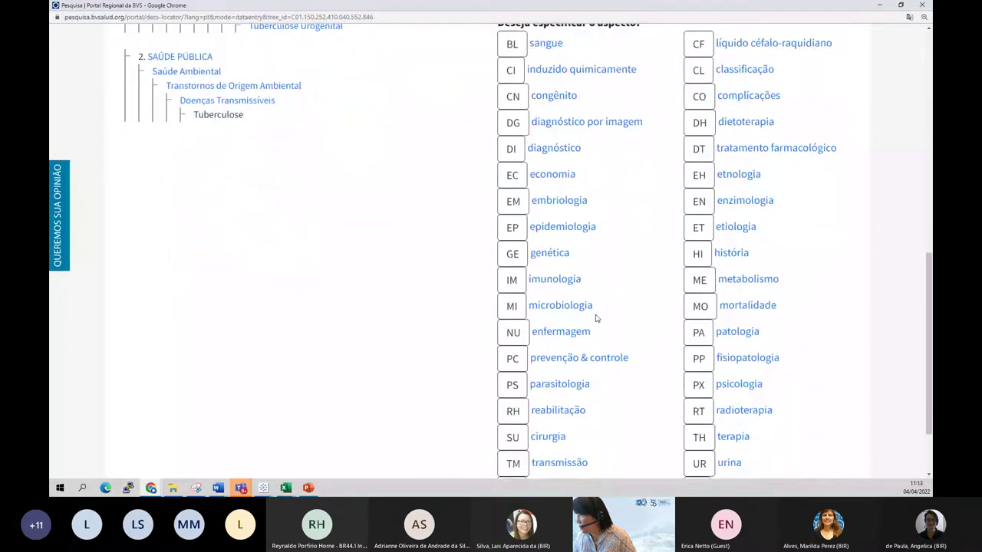
{"action": "scroll", "coordinate": [595, 317], "scroll_direction": "down", "scroll_amount": 1}
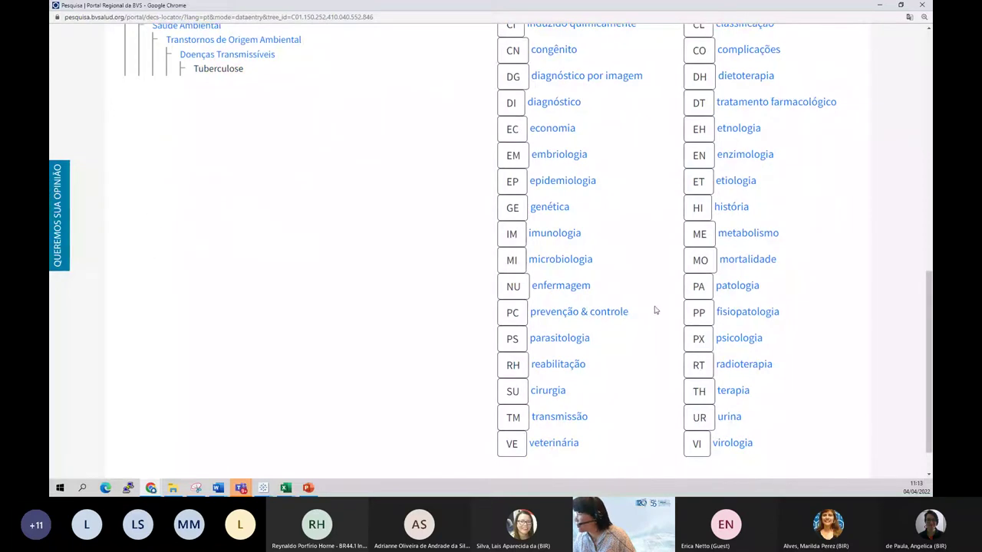
{"action": "left_click", "coordinate": [512, 312]}
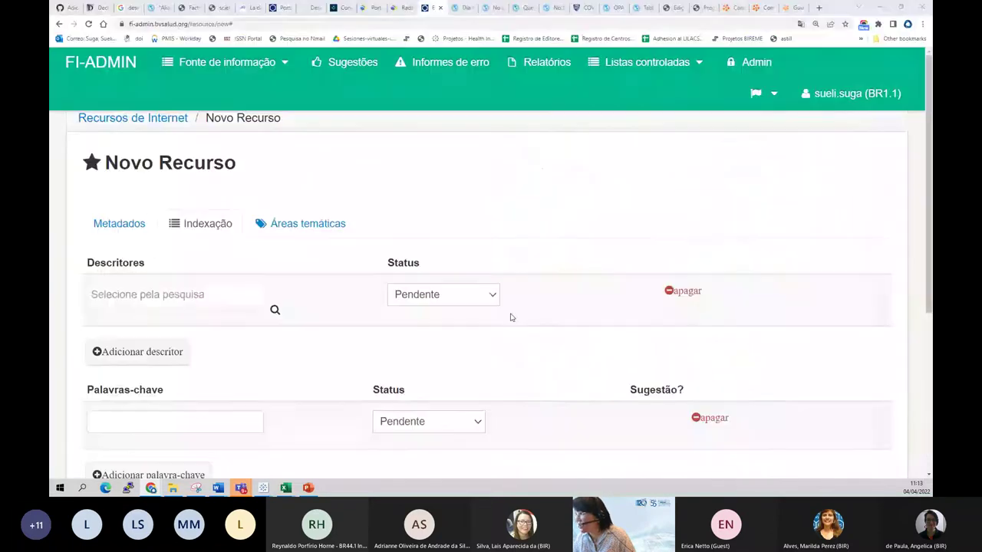
Step: Set the first descriptor's status to Admitido and add a second descriptor row
{"action": "left_click", "coordinate": [454, 295]}
{"action": "left_click", "coordinate": [452, 325]}
{"action": "left_click", "coordinate": [153, 351]}
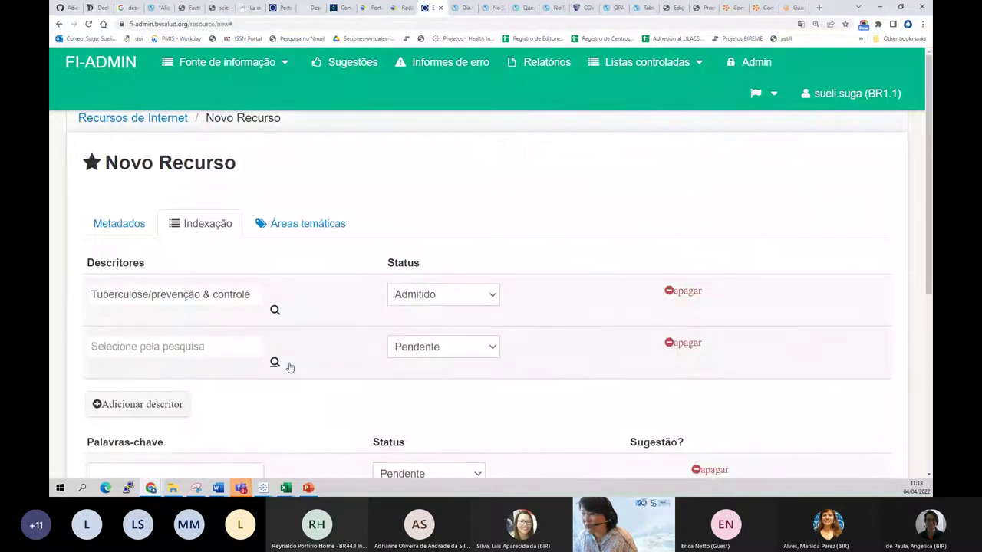
Step: Open the descriptor locator for the second row and search for "campanha"
{"action": "left_click", "coordinate": [276, 361]}
{"action": "left_click", "coordinate": [232, 259]}
{"action": "type", "text": "campqa"}
{"action": "key", "text": "BackSpace"}
{"action": "key", "text": "BackSpace"}
{"action": "type", "text": "anha"}
{"action": "key", "text": "Return"}
{"action": "left_click", "coordinate": [262, 271]}
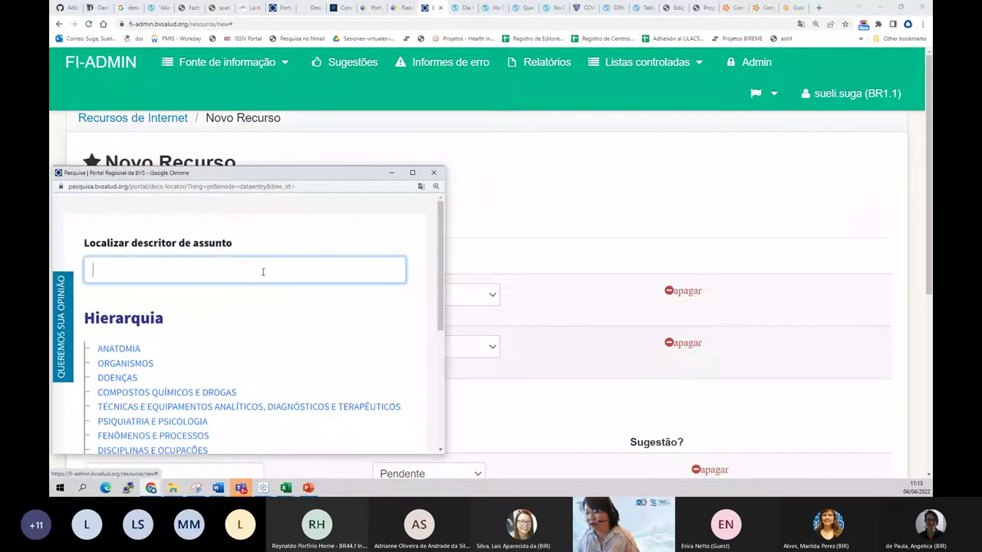
Step: Check the locator's suggestions for "campanha mu" and "campanha de"
{"action": "type", "text": "campa"}
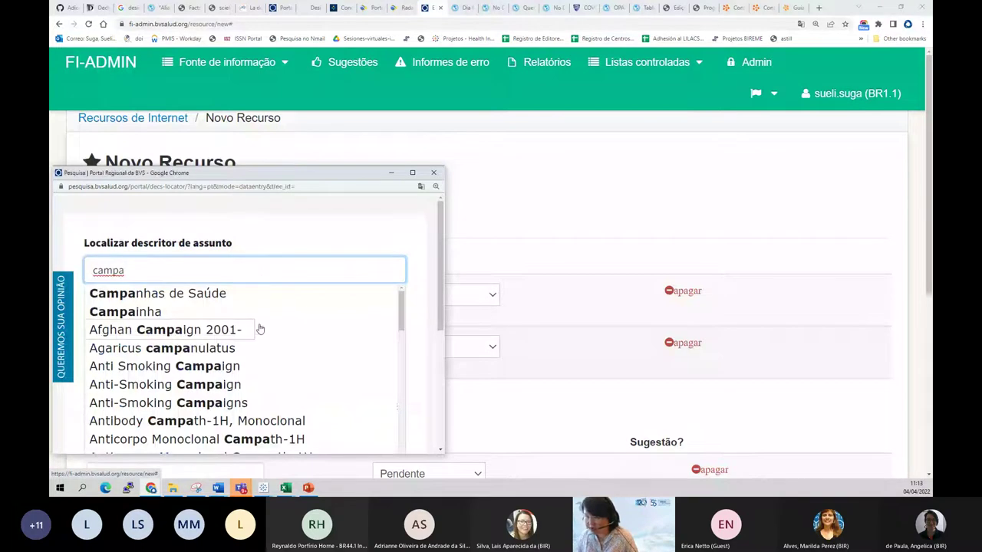
{"action": "type", "text": "nha mu"}
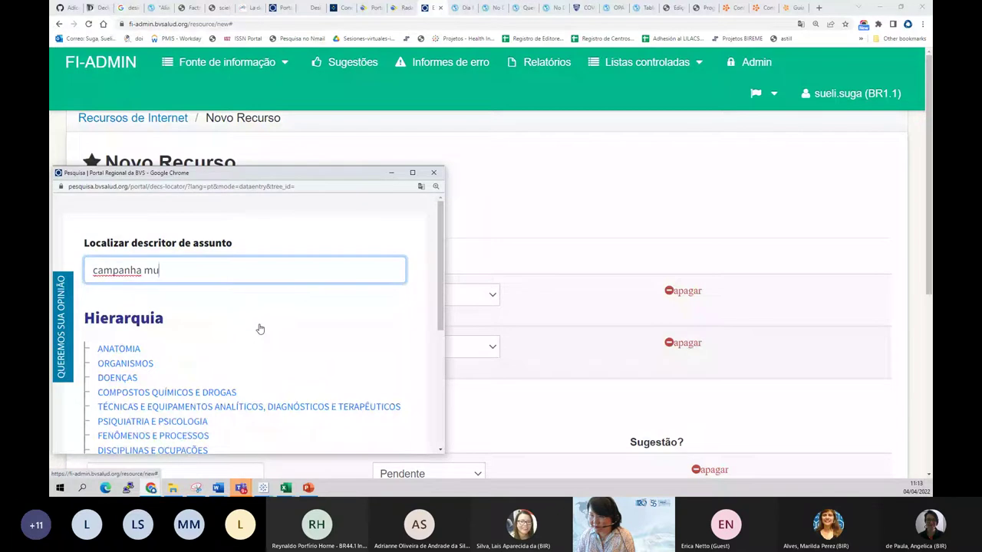
{"action": "key", "text": "BackSpace"}
{"action": "key", "text": "BackSpace"}
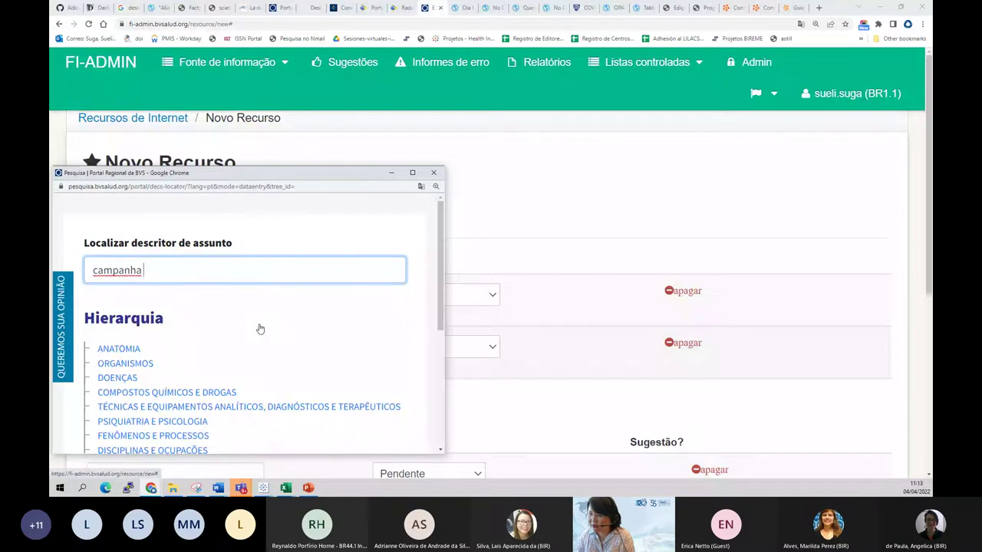
{"action": "type", "text": "de"}
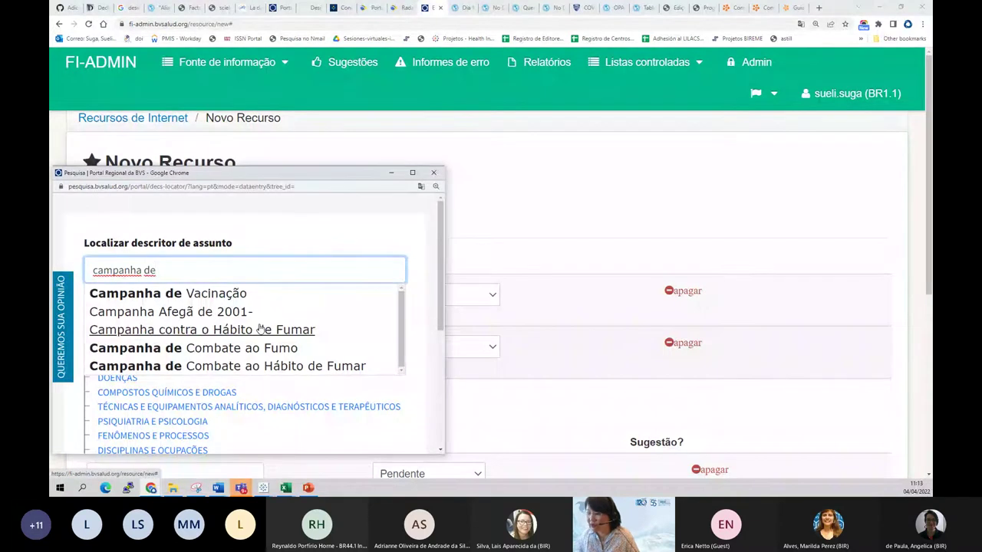
Step: Change the locator term to "campanhas" and examine the suggested descriptors
{"action": "key", "text": "Down"}
{"action": "key", "text": "Down"}
{"action": "key", "text": "BackSpace"}
{"action": "key", "text": "BackSpace"}
{"action": "key", "text": "BackSpace"}
{"action": "type", "text": "s"}
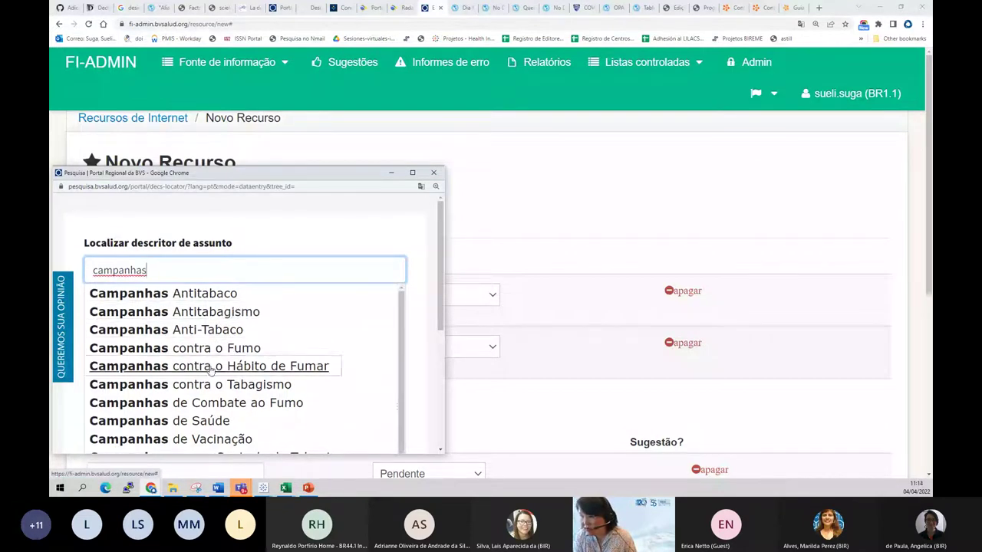
{"action": "scroll", "coordinate": [222, 405], "scroll_direction": "down", "scroll_amount": 1}
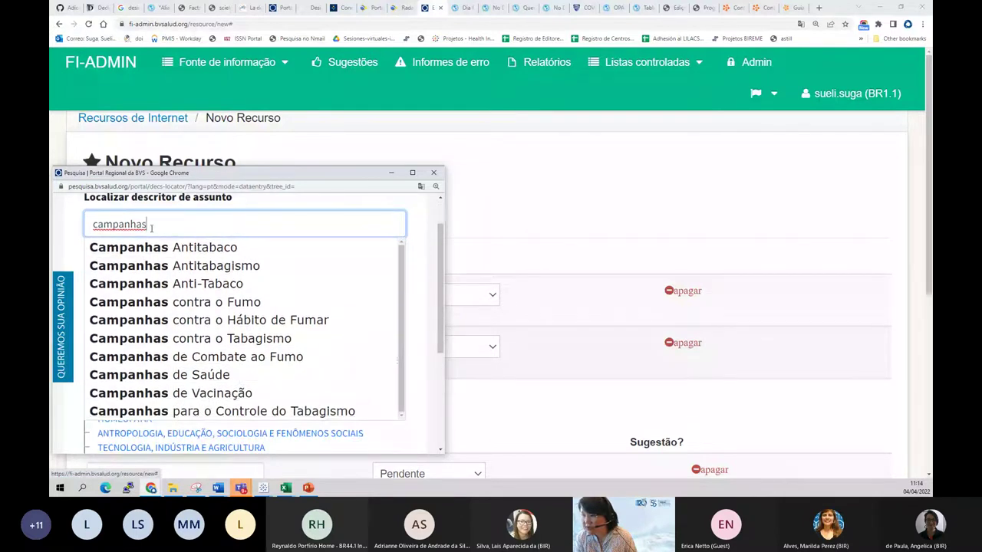
Step: Try the locator term "campanha de saúde", then shorten it back to "campanha"
{"action": "key", "text": "BackSpace"}
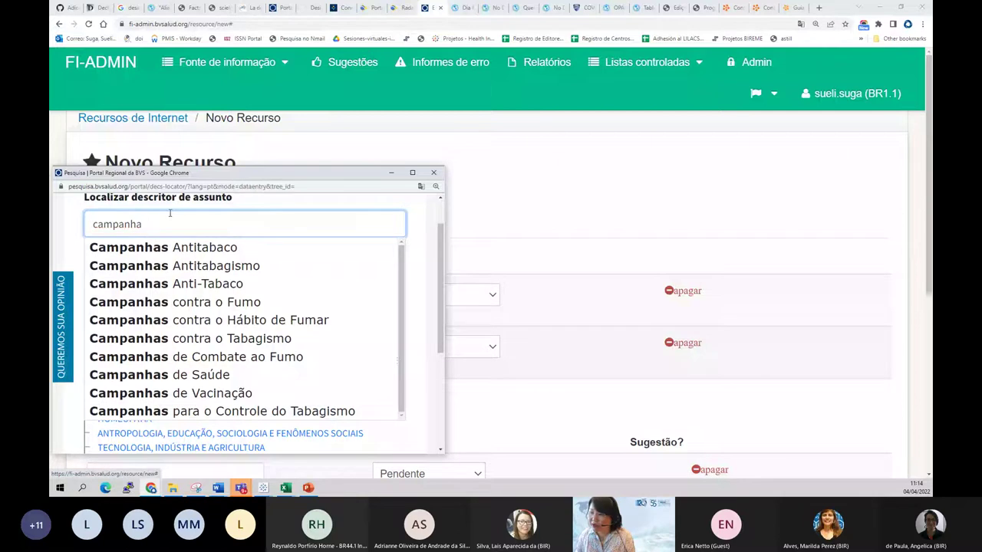
{"action": "type", "text": "de saúde"}
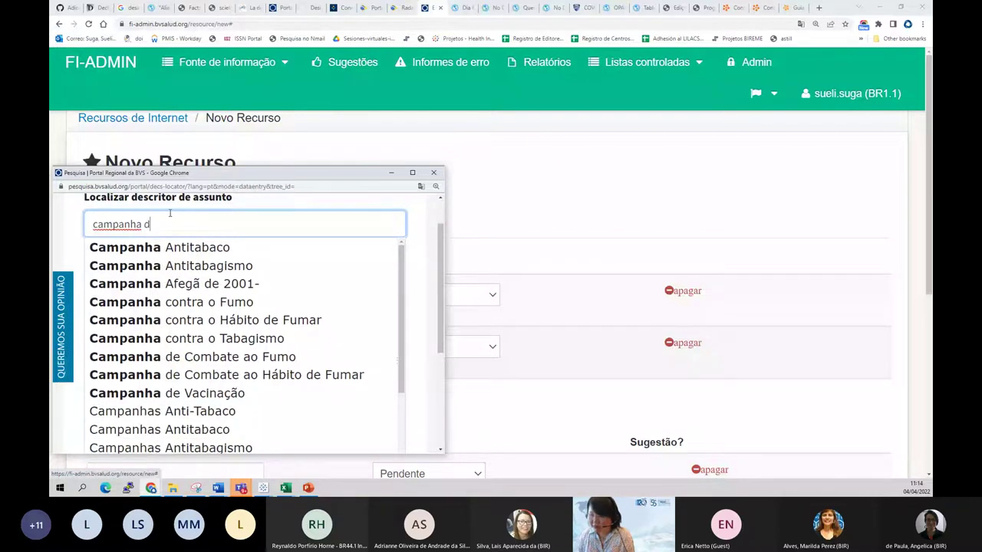
{"action": "key", "text": "BackSpace"}
{"action": "key", "text": "BackSpace"}
{"action": "key", "text": "BackSpace"}
{"action": "key", "text": "BackSpace"}
{"action": "key", "text": "BackSpace"}
{"action": "key", "text": "BackSpace"}
{"action": "key", "text": "BackSpace"}
{"action": "key", "text": "BackSpace"}
{"action": "key", "text": "BackSpace"}
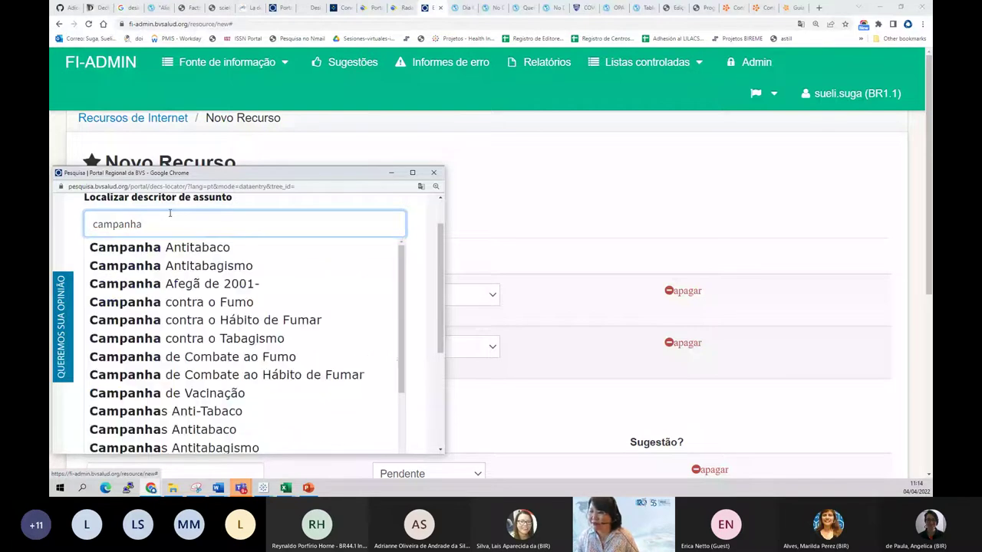
Step: Open the "Campanha Antitabaco" suggestion and examine its descriptor hierarchy and description
{"action": "left_click", "coordinate": [180, 256]}
{"action": "scroll", "coordinate": [188, 295], "scroll_direction": "down", "scroll_amount": 3}
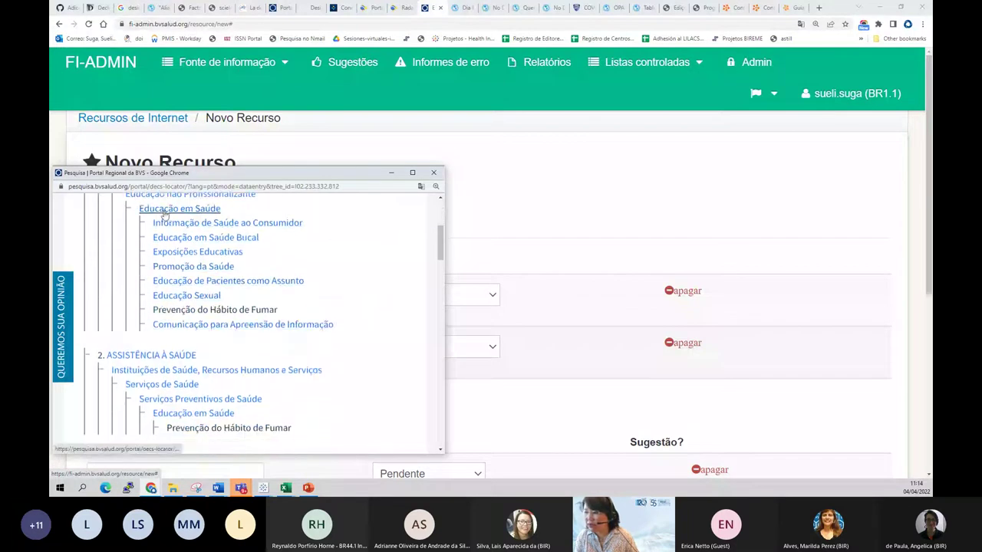
{"action": "scroll", "coordinate": [281, 353], "scroll_direction": "down", "scroll_amount": 1}
{"action": "scroll", "coordinate": [200, 385], "scroll_direction": "down", "scroll_amount": 1}
{"action": "scroll", "coordinate": [200, 385], "scroll_direction": "down", "scroll_amount": 1}
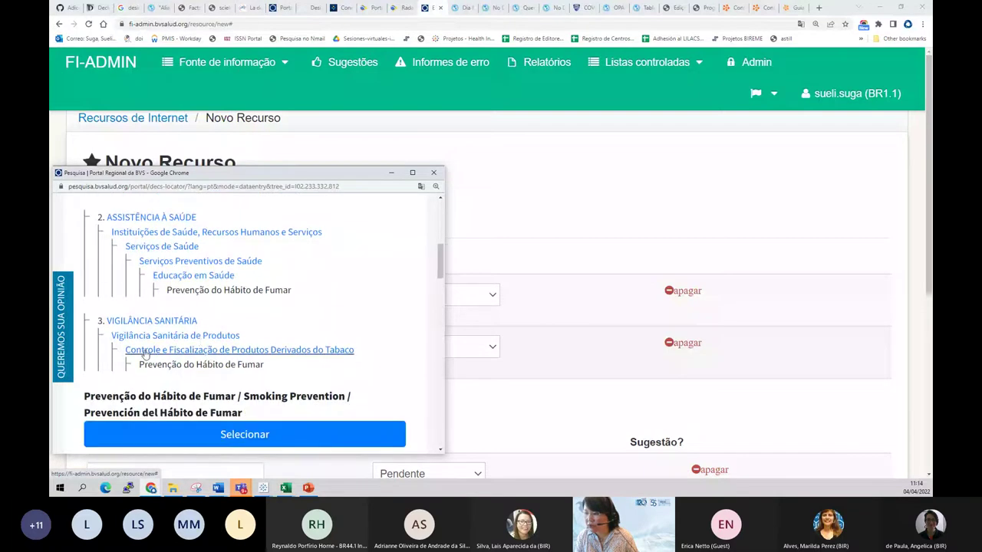
{"action": "scroll", "coordinate": [277, 374], "scroll_direction": "down", "scroll_amount": 2}
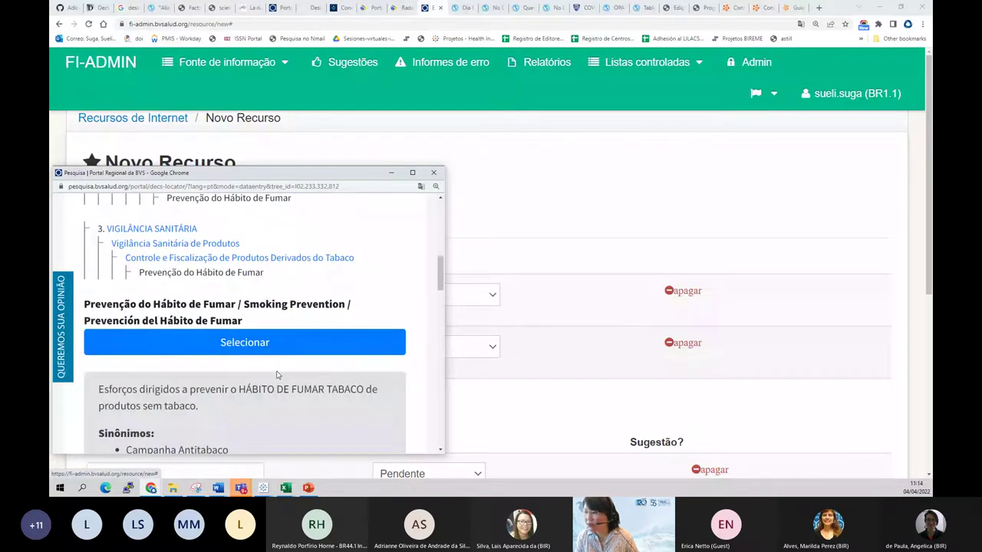
Step: Search the descriptor locator for "promoção da" and open the "Promoção da Saúde" suggestion
{"action": "scroll", "coordinate": [275, 332], "scroll_direction": "up", "scroll_amount": 6}
{"action": "scroll", "coordinate": [275, 333], "scroll_direction": "up", "scroll_amount": 3}
{"action": "left_click", "coordinate": [151, 274]}
{"action": "type", "text": "promoção da"}
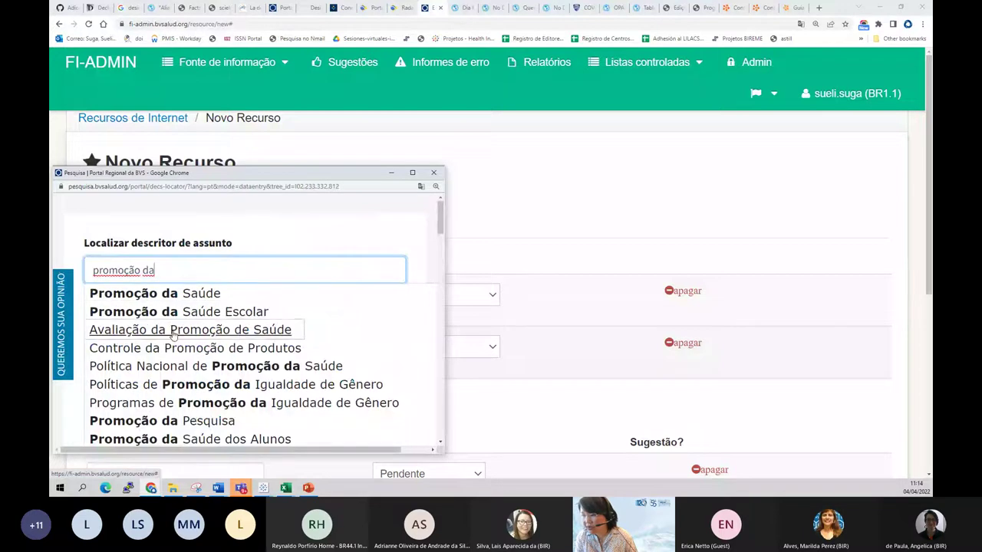
{"action": "scroll", "coordinate": [182, 349], "scroll_direction": "down", "scroll_amount": 1}
{"action": "scroll", "coordinate": [182, 354], "scroll_direction": "down", "scroll_amount": 1}
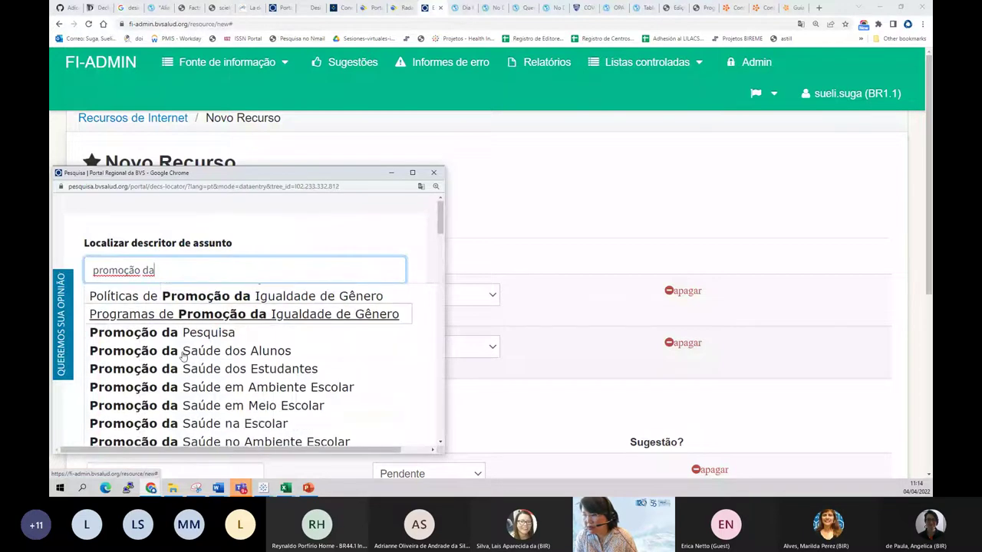
{"action": "scroll", "coordinate": [183, 353], "scroll_direction": "up", "scroll_amount": 2}
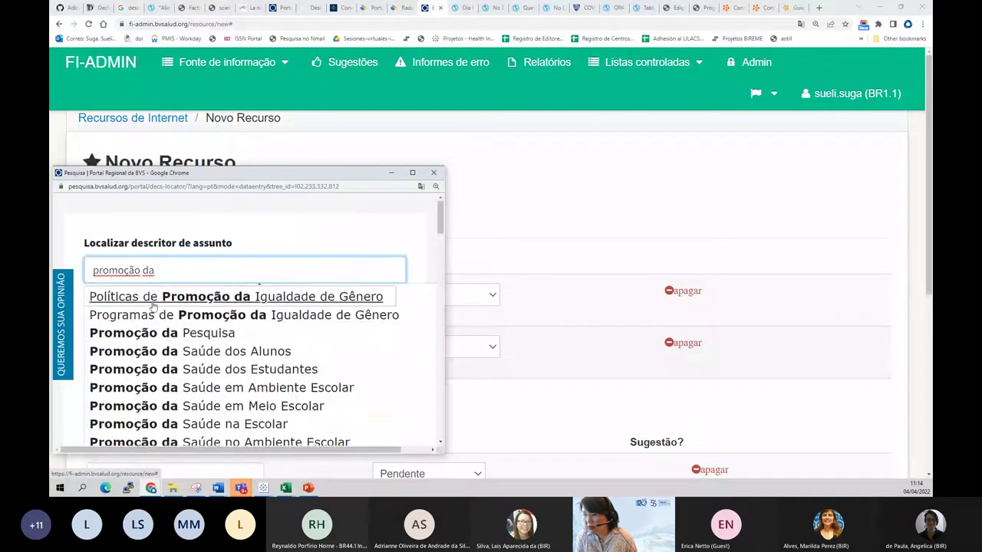
{"action": "left_click", "coordinate": [142, 294]}
Step: Enlarge the locator window and examine the hierarchy, definition, synonyms and available qualifiers of "Promoção da Saúde"
{"action": "scroll", "coordinate": [145, 305], "scroll_direction": "down", "scroll_amount": 1}
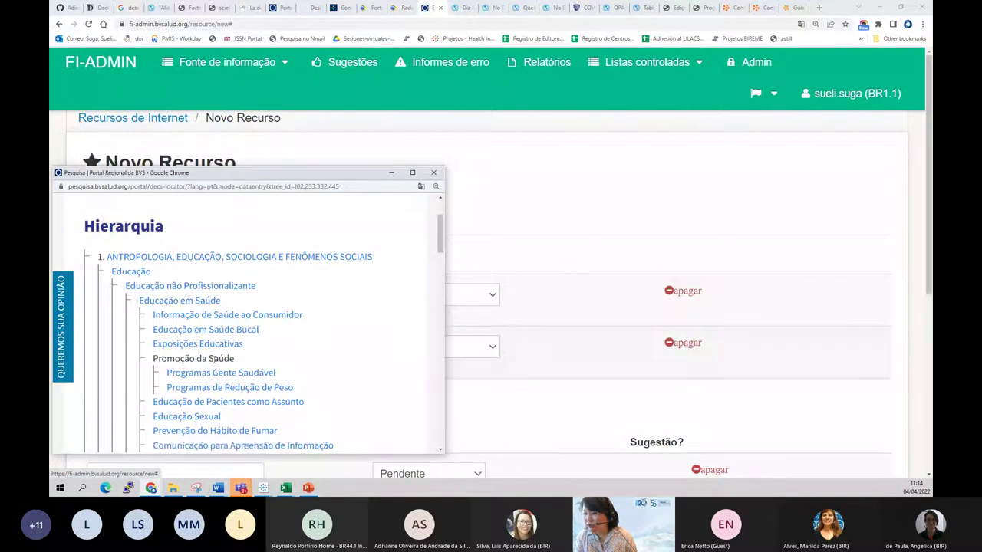
{"action": "scroll", "coordinate": [211, 358], "scroll_direction": "down", "scroll_amount": 2}
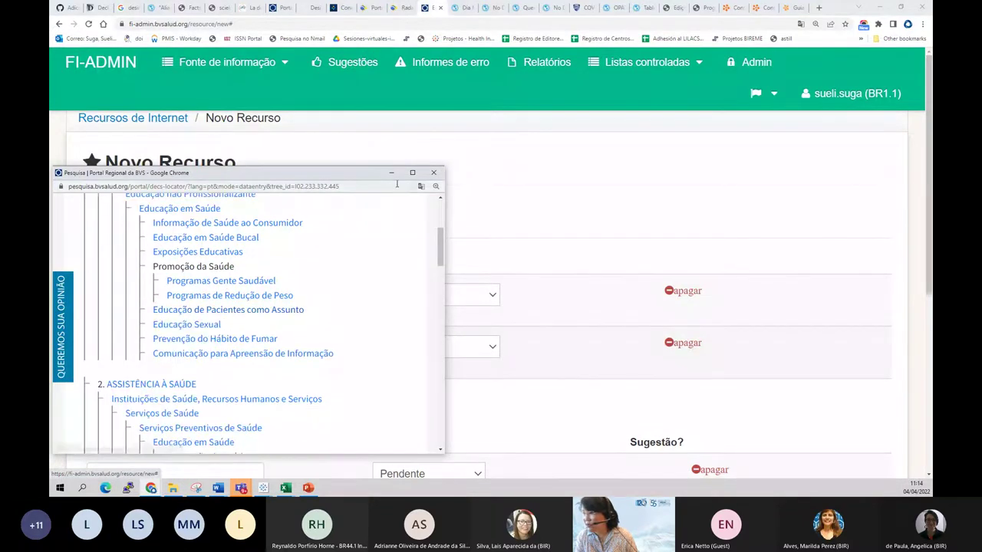
{"action": "left_click", "coordinate": [411, 172]}
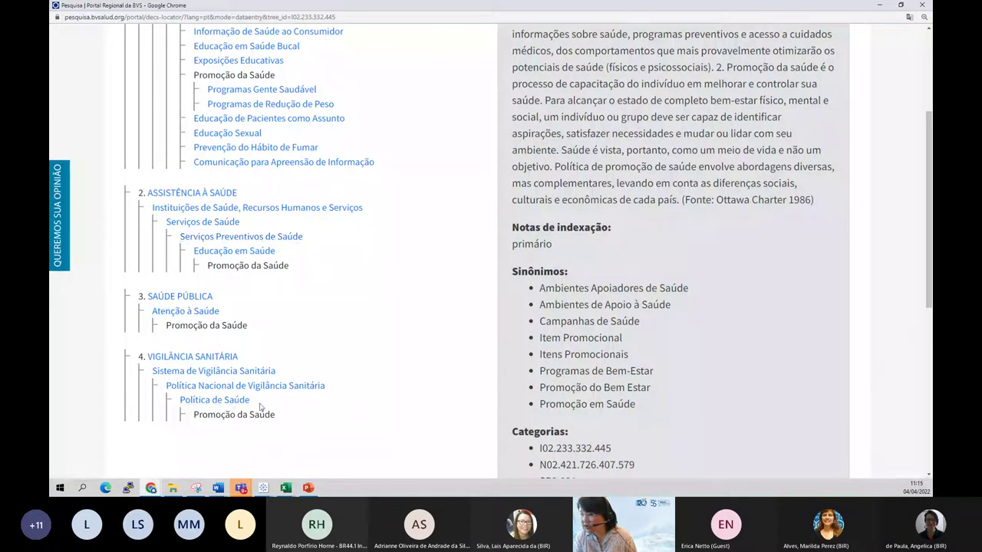
{"action": "scroll", "coordinate": [460, 340], "scroll_direction": "up", "scroll_amount": 3}
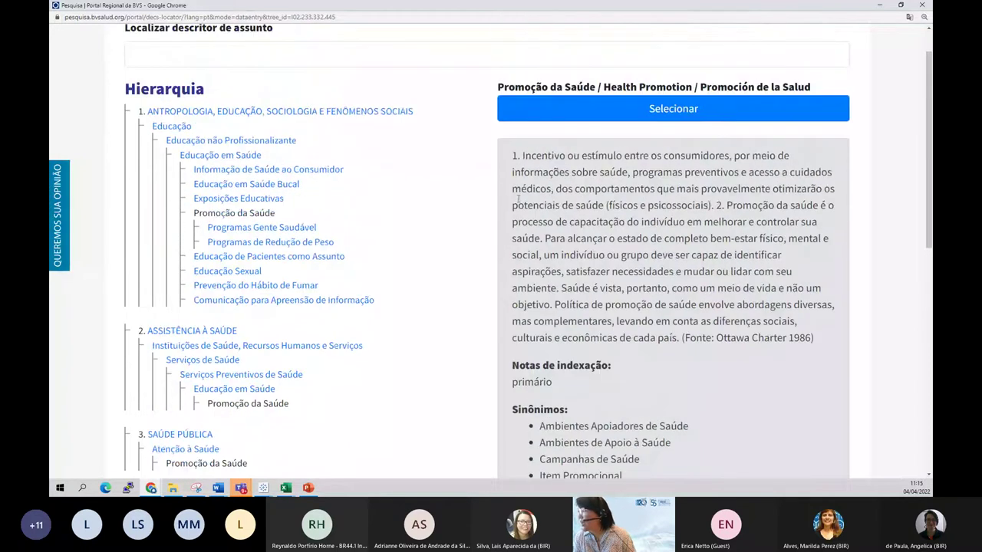
{"action": "left_click_drag", "start_coordinate": [554, 201], "coordinate": [719, 201]}
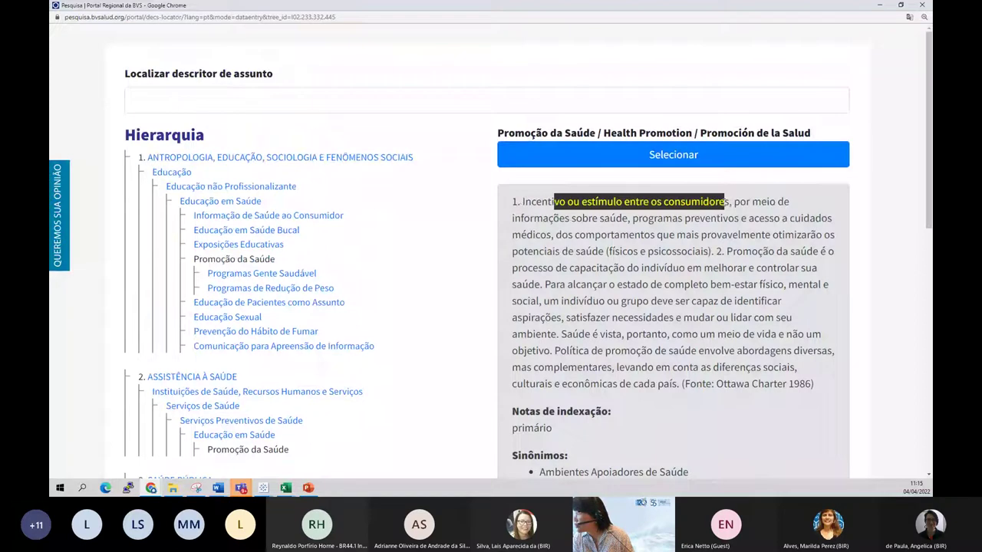
{"action": "left_click_drag", "start_coordinate": [724, 202], "coordinate": [732, 201]}
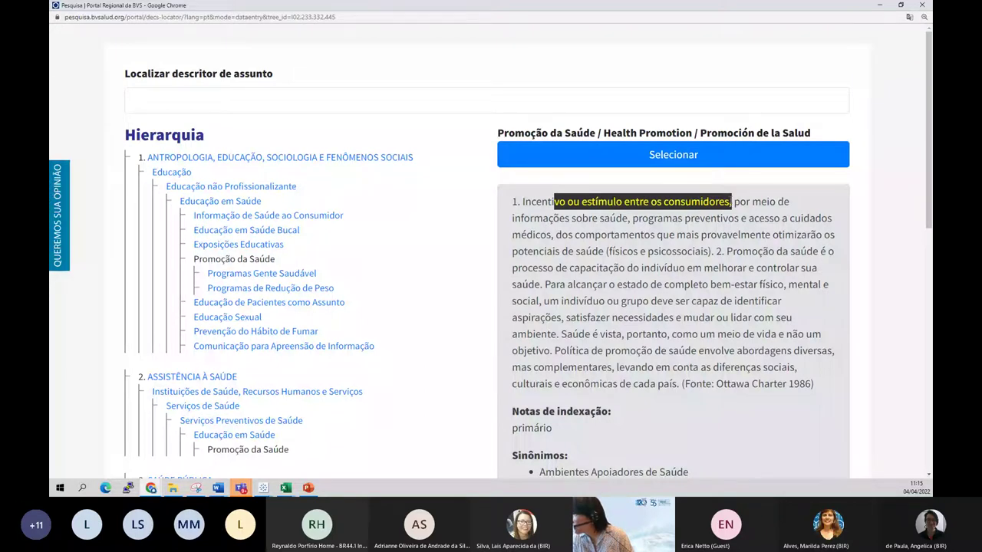
{"action": "scroll", "coordinate": [729, 200], "scroll_direction": "down", "scroll_amount": 3}
{"action": "scroll", "coordinate": [730, 199], "scroll_direction": "down", "scroll_amount": 6}
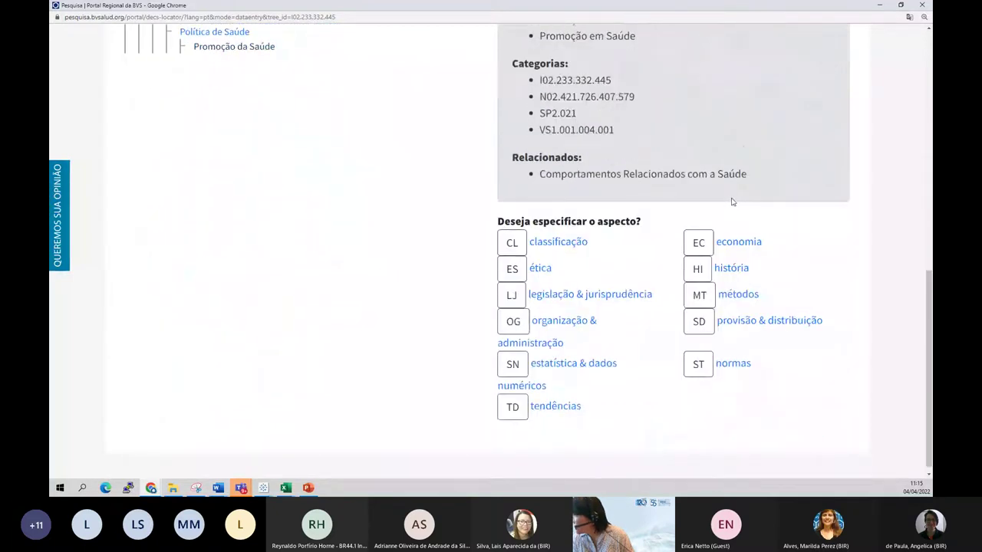
{"action": "scroll", "coordinate": [732, 200], "scroll_direction": "up", "scroll_amount": 10}
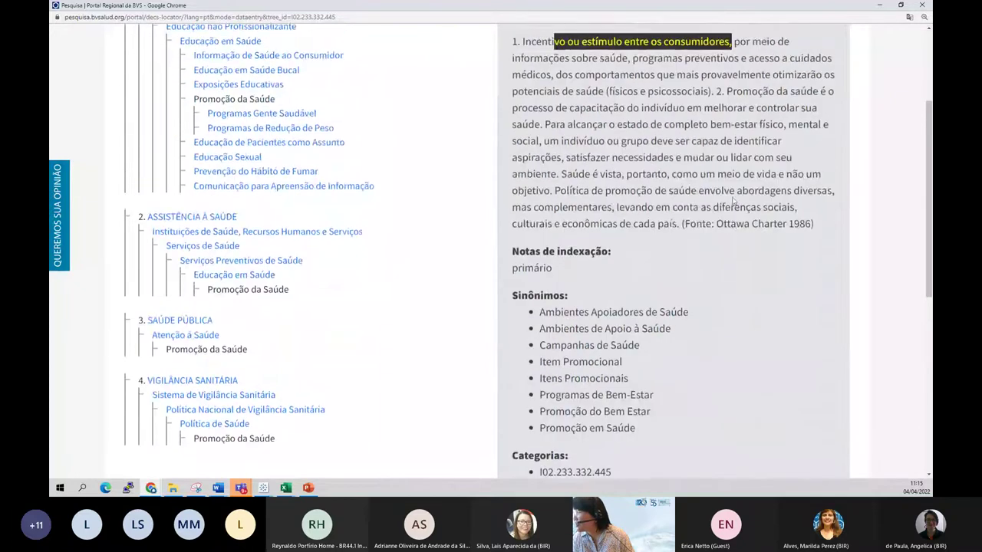
Step: Assign "Promoção da Saúde" as the second descriptor and set its status to Admitido
{"action": "left_click", "coordinate": [694, 157]}
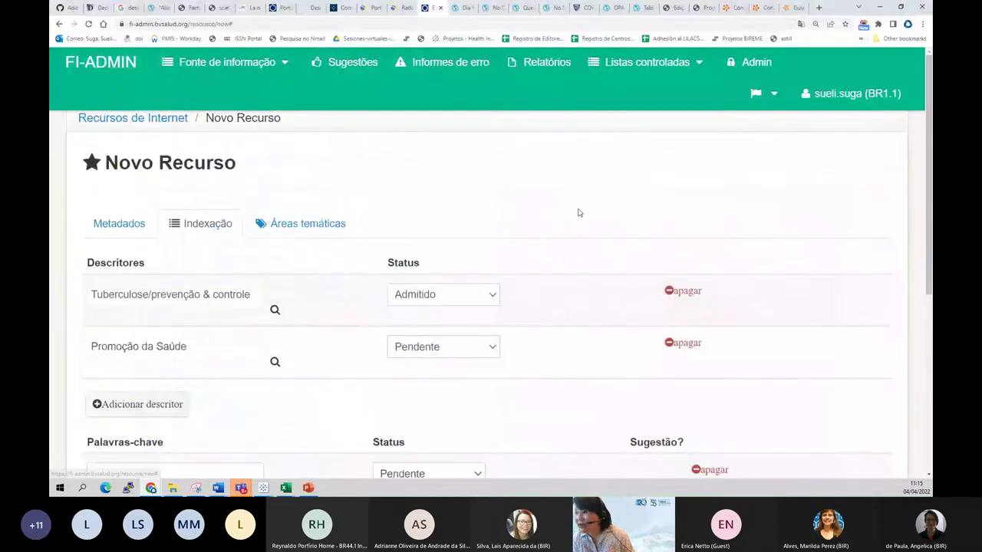
{"action": "left_click", "coordinate": [407, 358]}
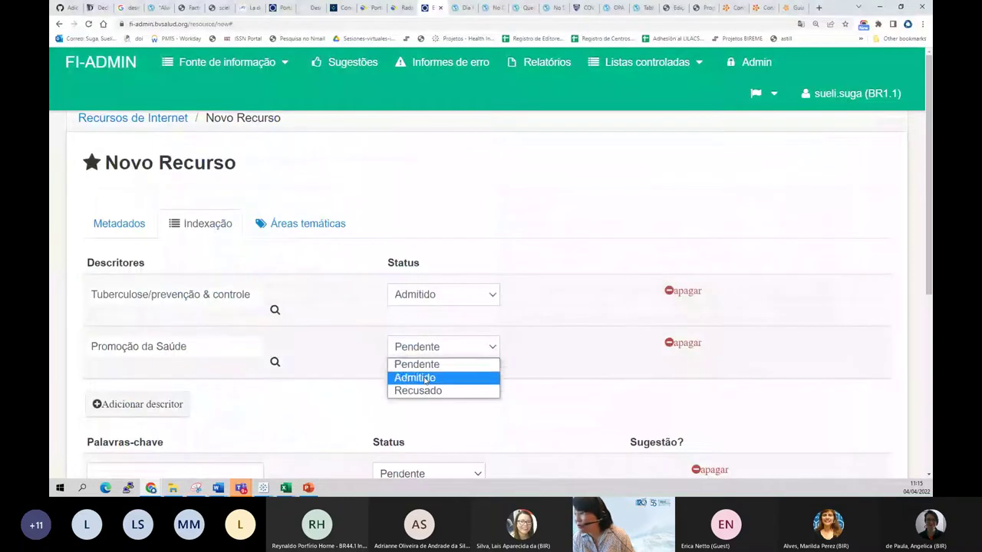
{"action": "left_click", "coordinate": [426, 378]}
Step: Add a third descriptor row and open the subject descriptor locator for it
{"action": "scroll", "coordinate": [397, 243], "scroll_direction": "down", "scroll_amount": 2}
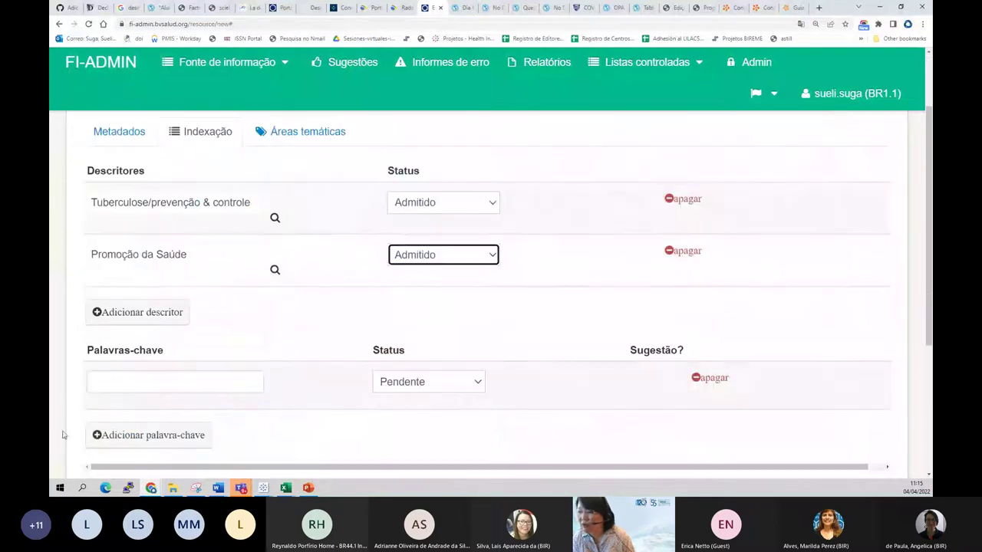
{"action": "left_click", "coordinate": [157, 312]}
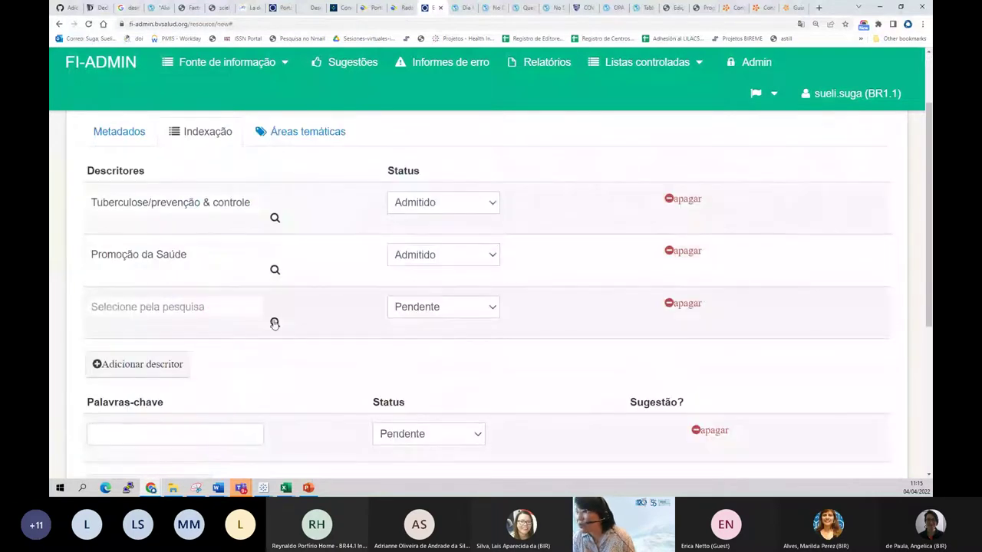
{"action": "left_click", "coordinate": [275, 322]}
{"action": "left_click", "coordinate": [246, 273]}
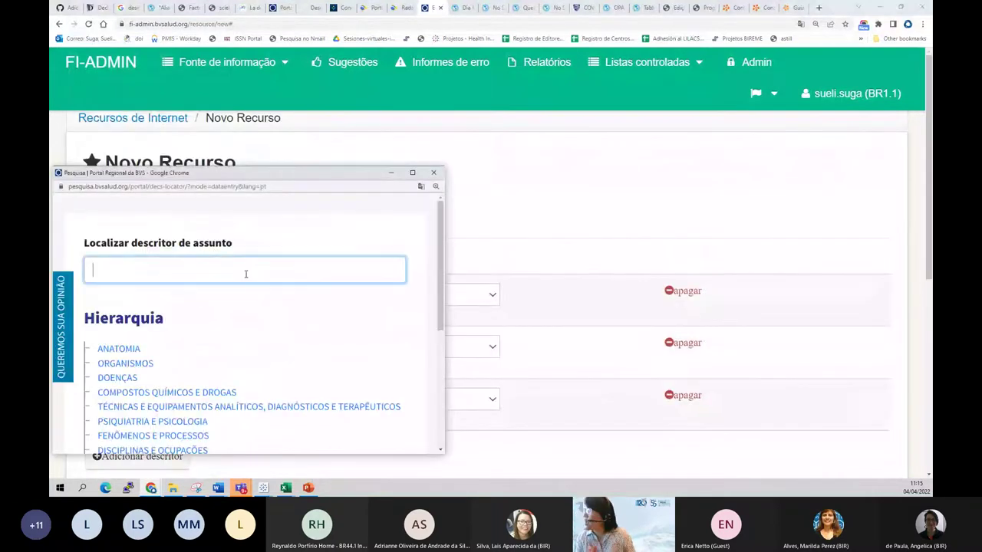
Step: Search the locator for "recursos" and look through the suggested descriptors
{"action": "type", "text": "recus"}
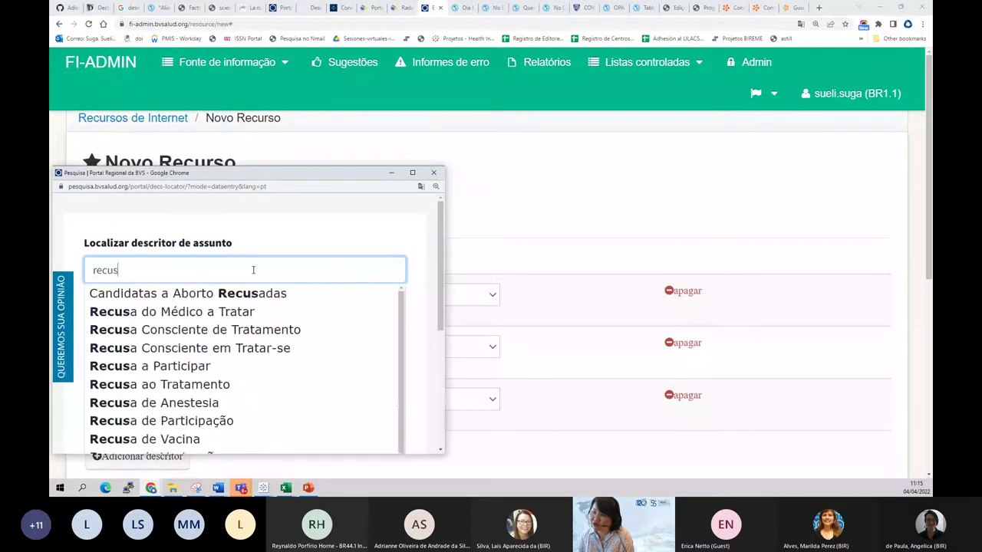
{"action": "key", "text": "BackSpace"}
{"action": "type", "text": "rsos"}
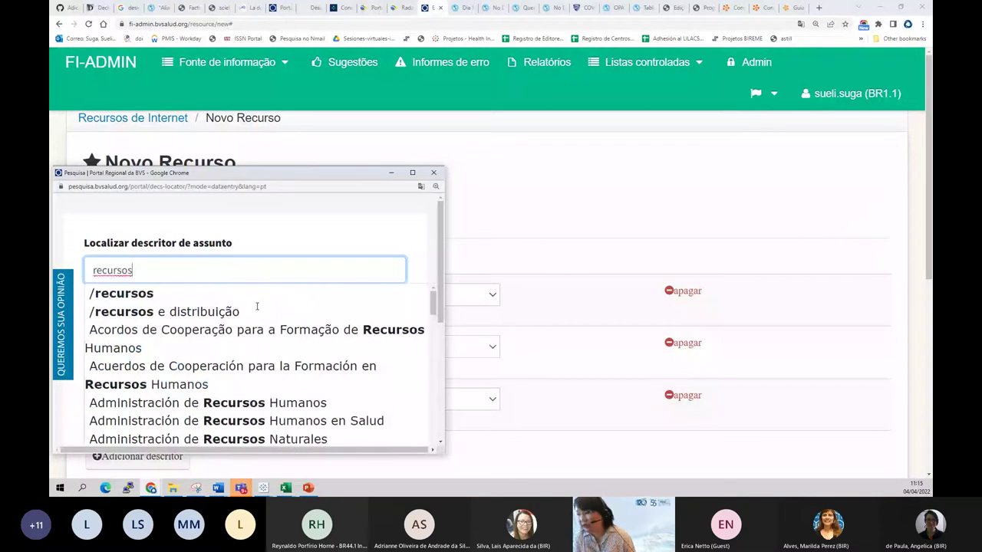
{"action": "scroll", "coordinate": [246, 374], "scroll_direction": "down", "scroll_amount": 1}
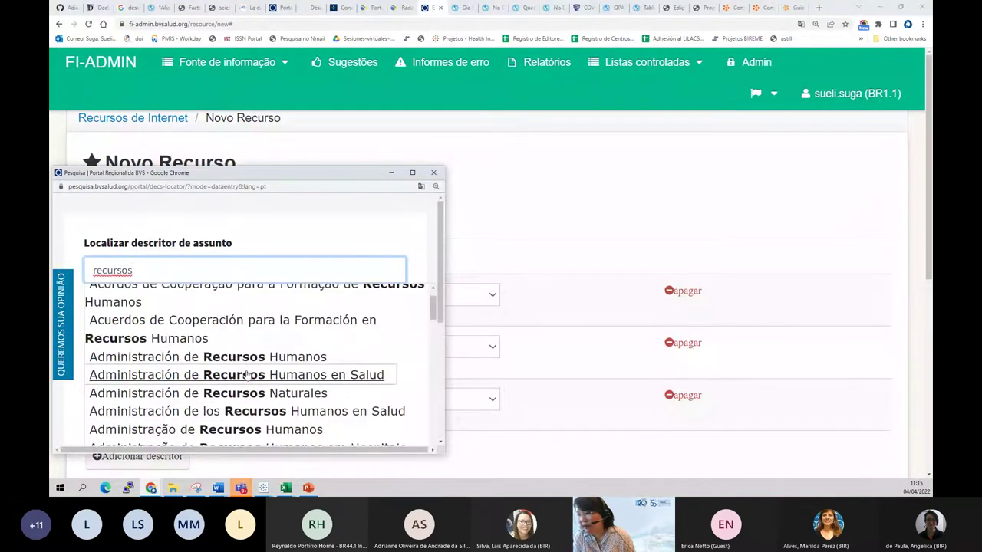
{"action": "scroll", "coordinate": [245, 374], "scroll_direction": "down", "scroll_amount": 4}
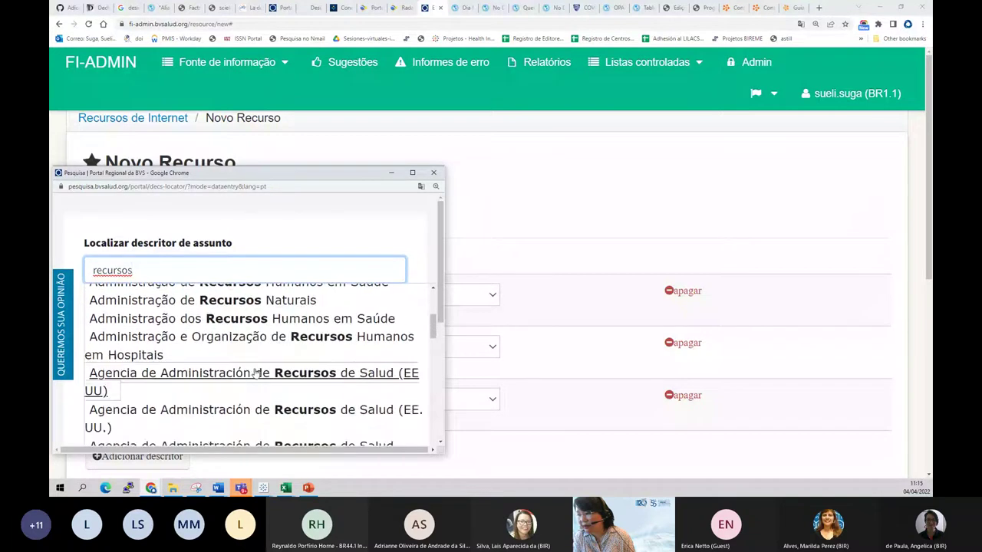
Step: Replace the locator term with "mídia" and open the "Mídias Sociais" suggestion
{"action": "key", "text": "BackSpace"}
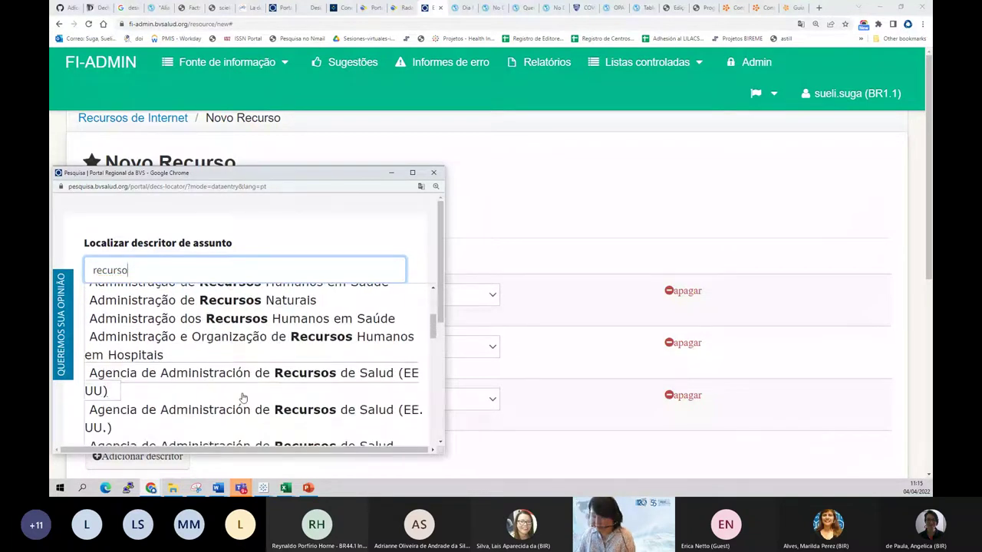
{"action": "key", "text": "BackSpace"}
{"action": "key", "text": "BackSpace"}
{"action": "key", "text": "BackSpace"}
{"action": "key", "text": "BackSpace"}
{"action": "key", "text": "BackSpace"}
{"action": "key", "text": "BackSpace"}
{"action": "key", "text": "BackSpace"}
{"action": "type", "text": "mídia"}
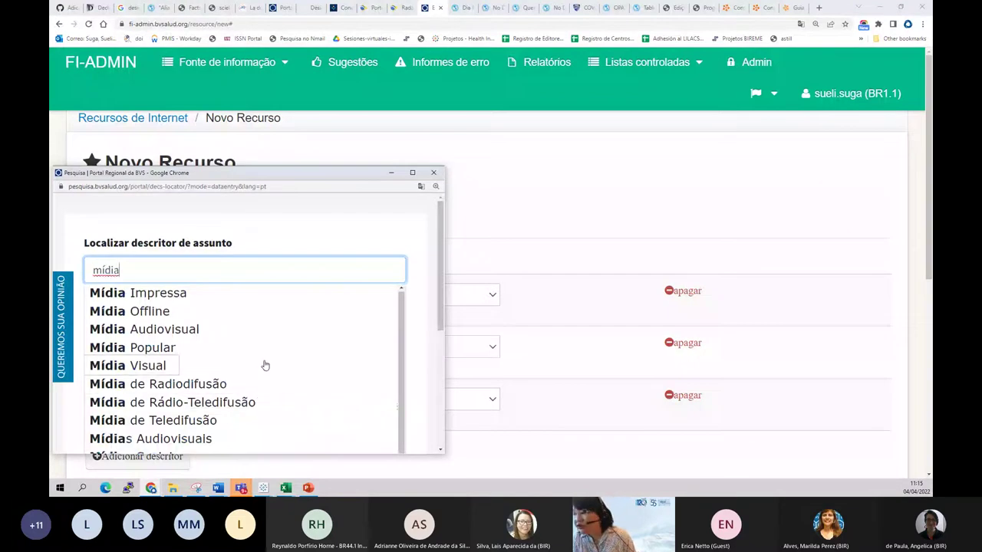
{"action": "scroll", "coordinate": [266, 365], "scroll_direction": "down", "scroll_amount": 1}
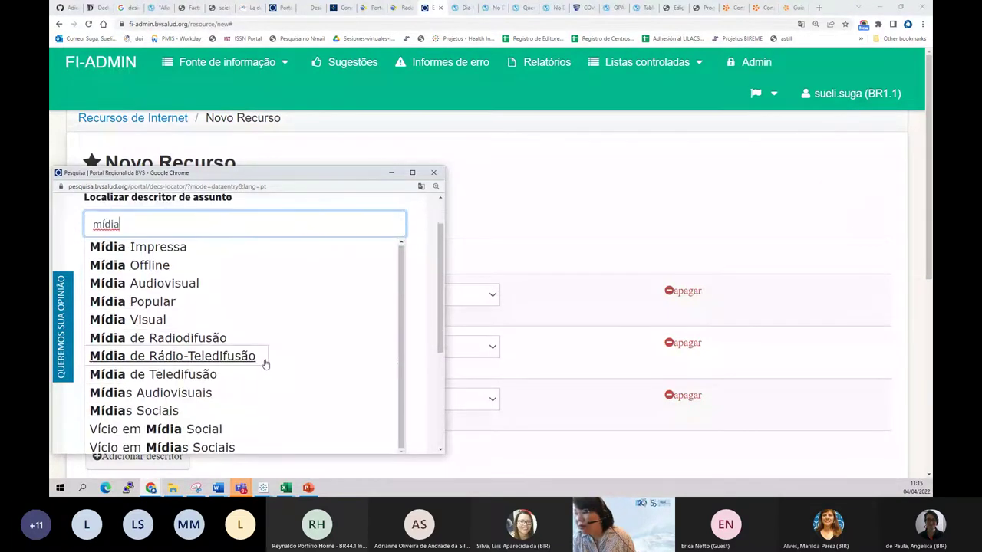
{"action": "scroll", "coordinate": [266, 365], "scroll_direction": "down", "scroll_amount": 1}
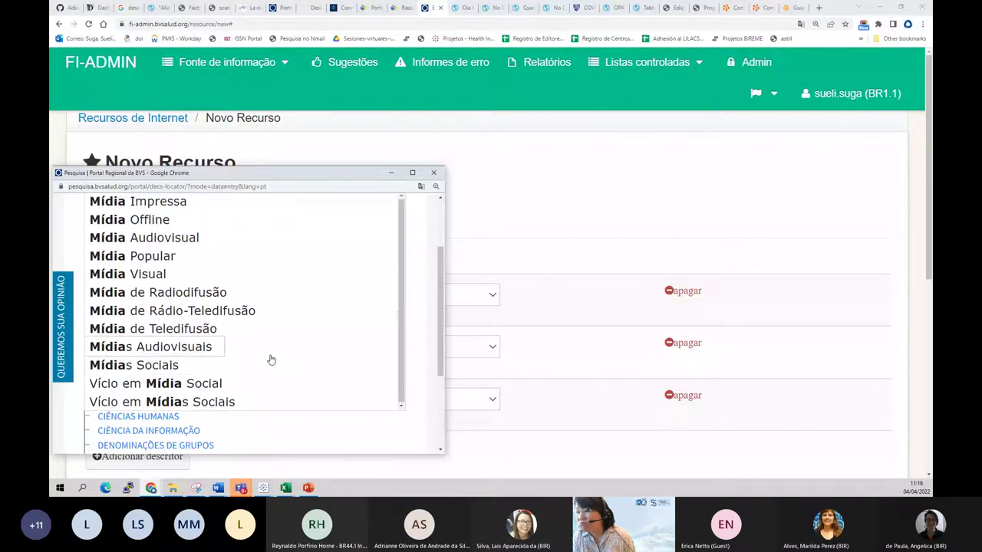
{"action": "scroll", "coordinate": [271, 360], "scroll_direction": "up", "scroll_amount": 1}
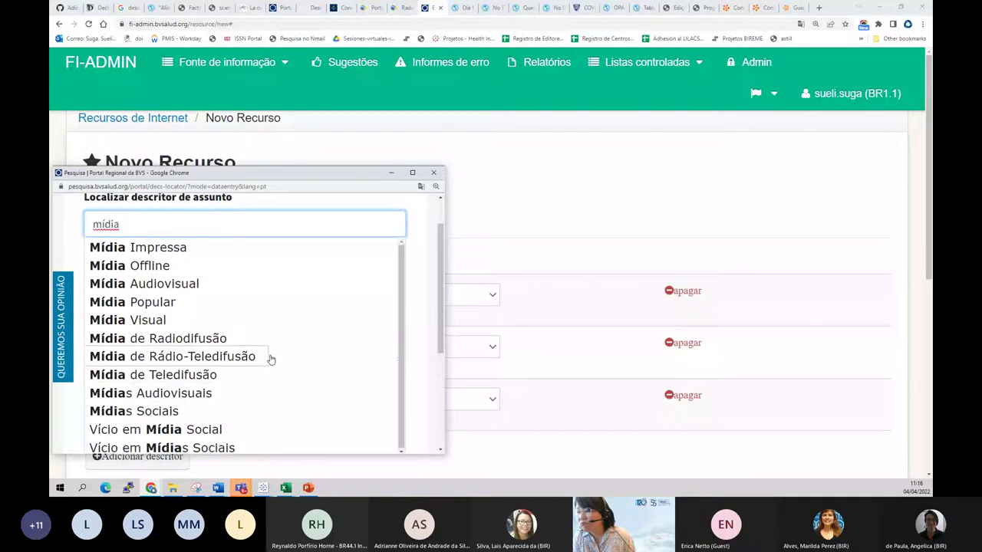
{"action": "scroll", "coordinate": [271, 360], "scroll_direction": "down", "scroll_amount": 1}
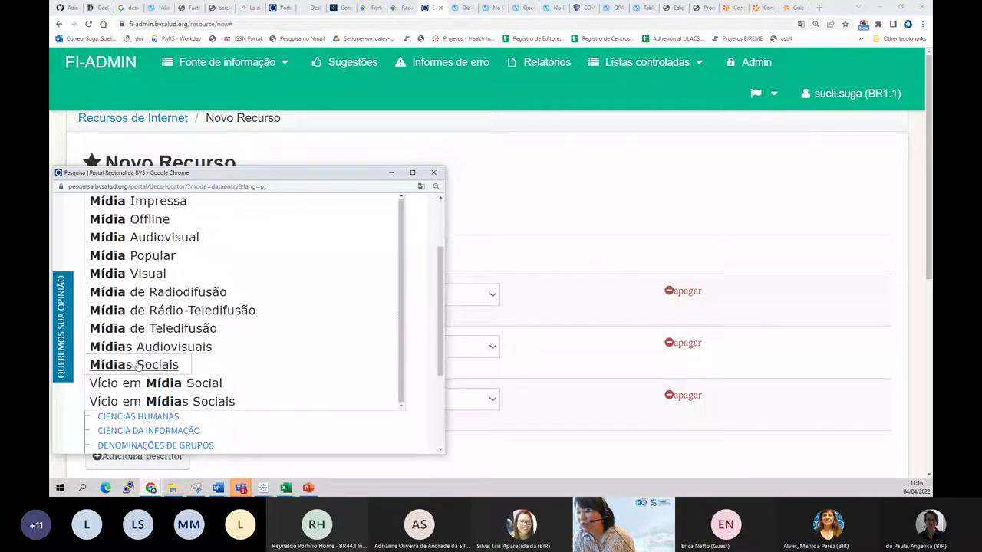
{"action": "left_click", "coordinate": [225, 366]}
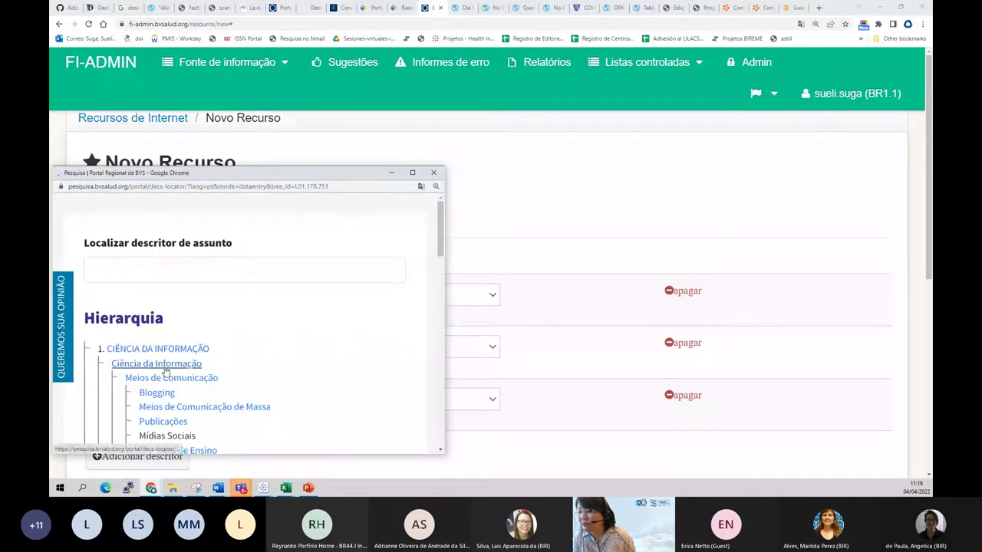
Step: Examine the hierarchy, definition, synonyms and categories of the "Mídias Sociais" descriptor
{"action": "scroll", "coordinate": [164, 368], "scroll_direction": "down", "scroll_amount": 2}
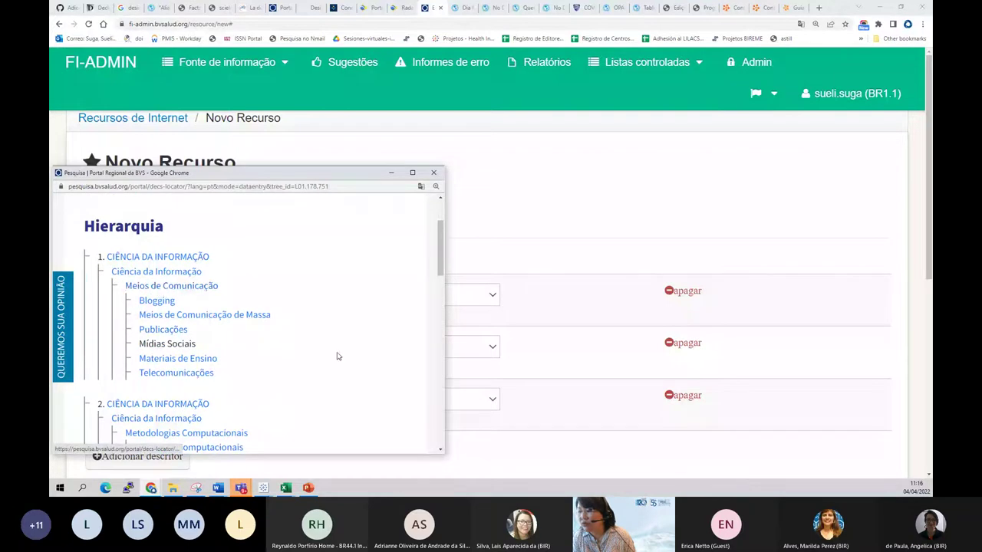
{"action": "scroll", "coordinate": [337, 356], "scroll_direction": "down", "scroll_amount": 2}
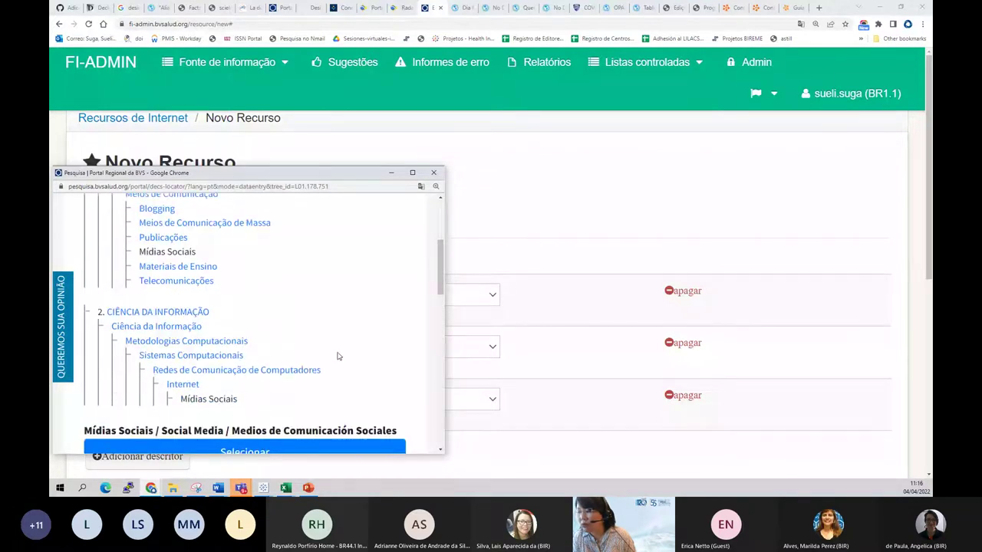
{"action": "scroll", "coordinate": [340, 355], "scroll_direction": "down", "scroll_amount": 2}
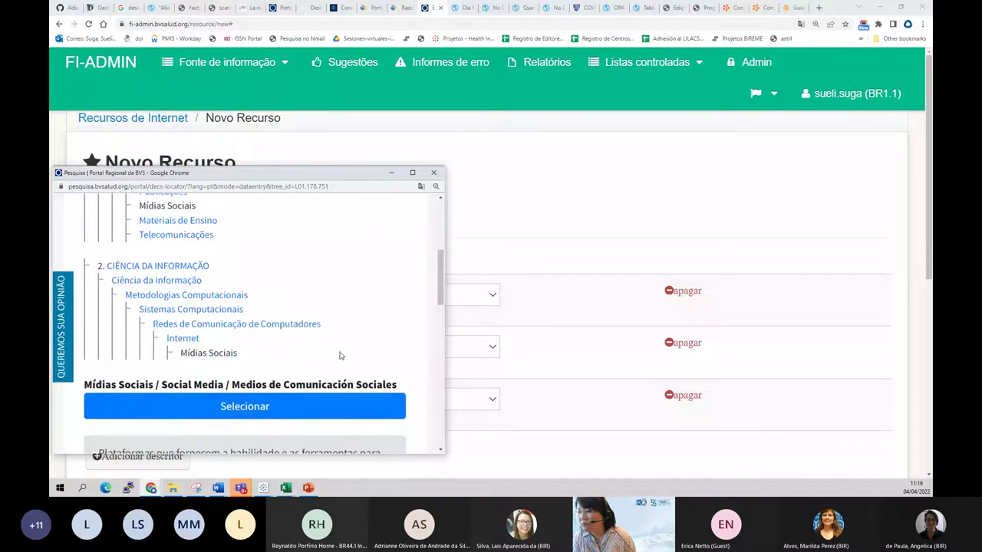
{"action": "scroll", "coordinate": [341, 355], "scroll_direction": "up", "scroll_amount": 4}
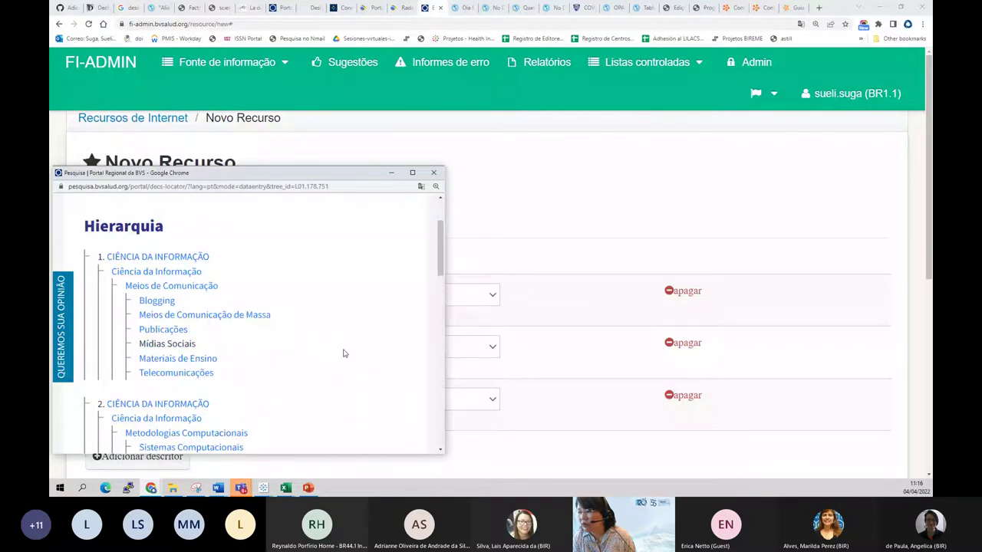
{"action": "scroll", "coordinate": [344, 353], "scroll_direction": "down", "scroll_amount": 1}
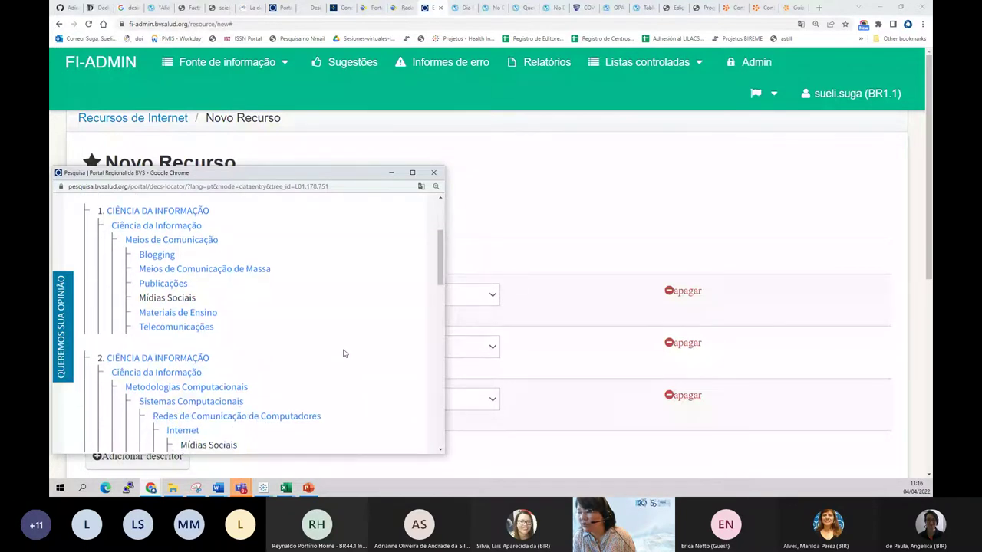
{"action": "scroll", "coordinate": [344, 353], "scroll_direction": "down", "scroll_amount": 1}
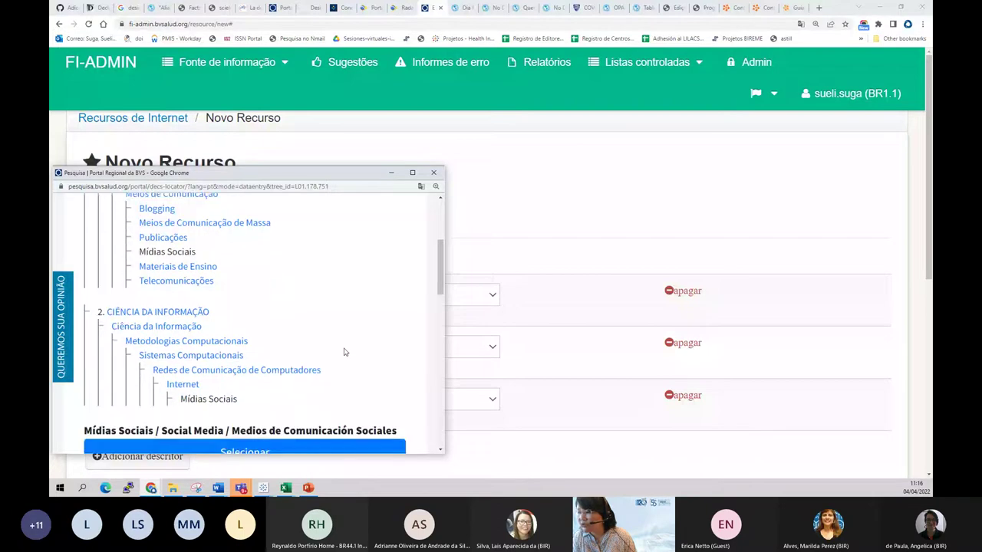
{"action": "scroll", "coordinate": [344, 351], "scroll_direction": "down", "scroll_amount": 2}
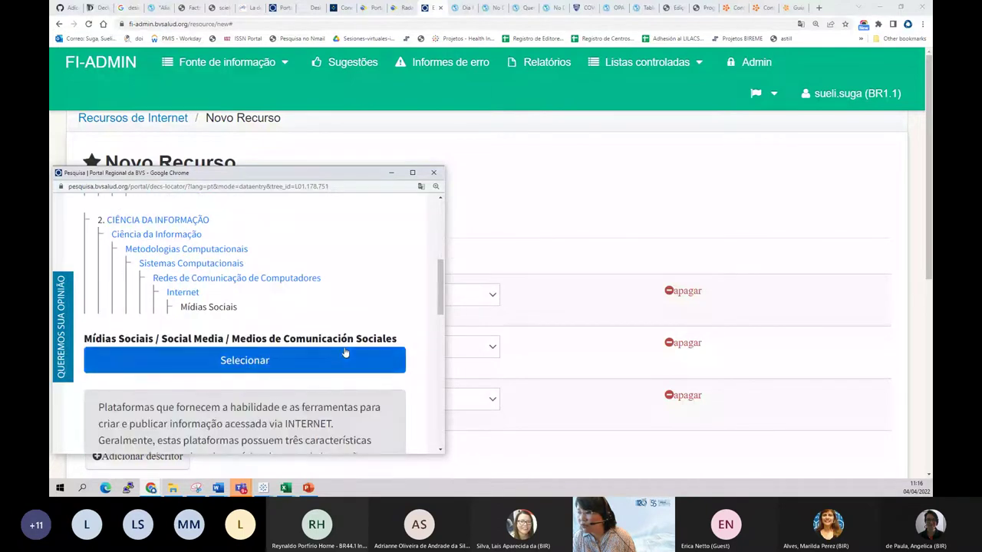
{"action": "scroll", "coordinate": [344, 350], "scroll_direction": "down", "scroll_amount": 6}
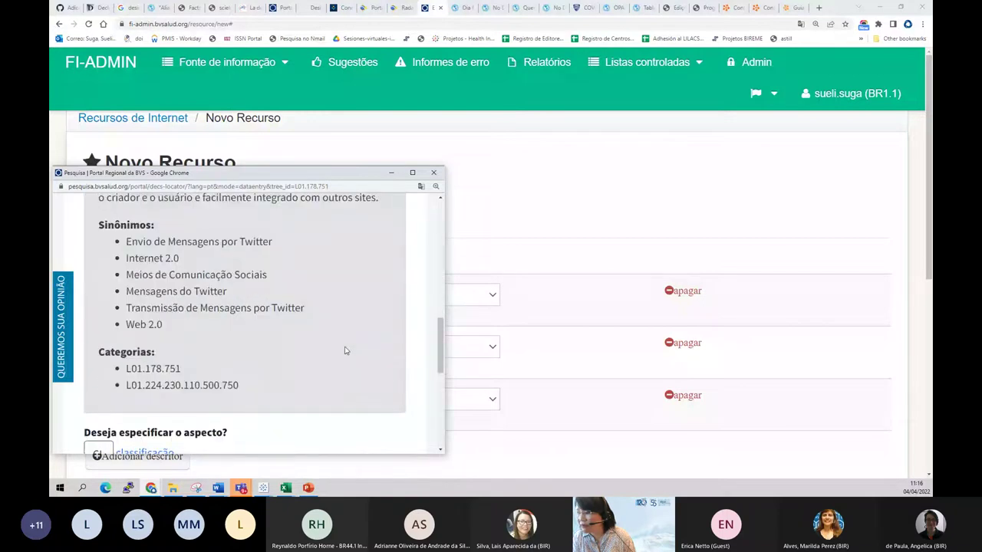
Step: Open the broader "Meios de Comunicação" descriptor from the hierarchy and insert it without a qualifier into the third descriptor row
{"action": "scroll", "coordinate": [345, 350], "scroll_direction": "down", "scroll_amount": 2}
{"action": "scroll", "coordinate": [345, 350], "scroll_direction": "up", "scroll_amount": 10}
{"action": "scroll", "coordinate": [346, 349], "scroll_direction": "up", "scroll_amount": 1}
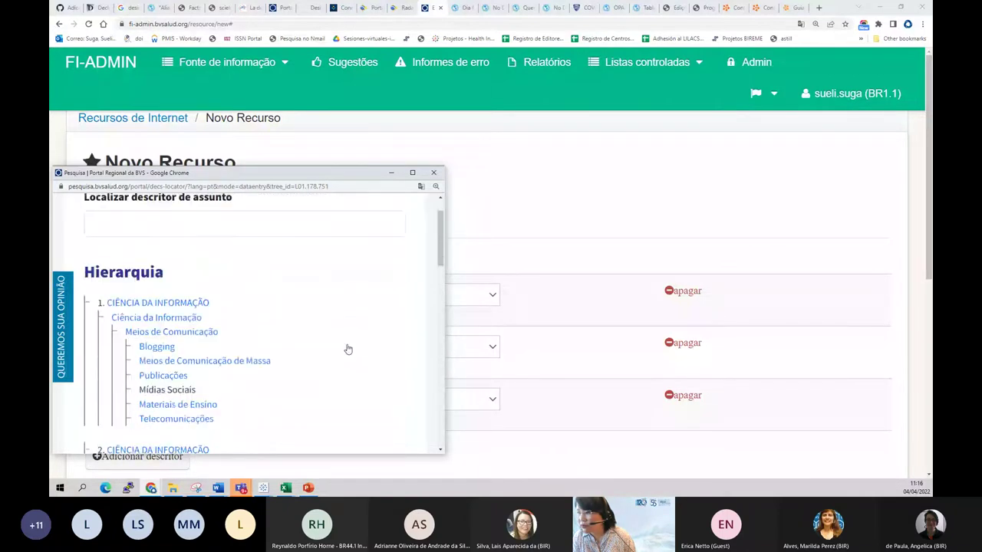
{"action": "left_click", "coordinate": [172, 331]}
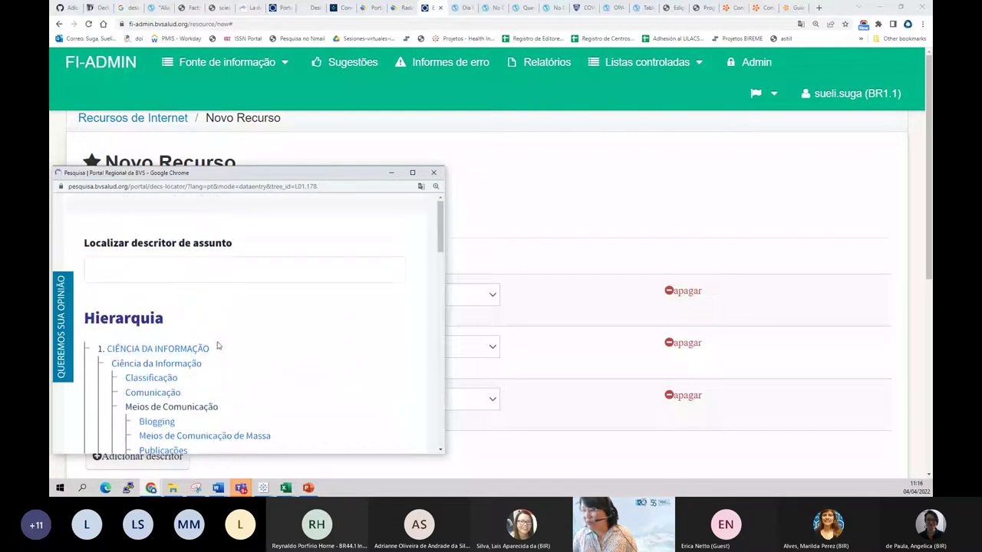
{"action": "scroll", "coordinate": [294, 338], "scroll_direction": "down", "scroll_amount": 8}
{"action": "scroll", "coordinate": [294, 337], "scroll_direction": "down", "scroll_amount": 5}
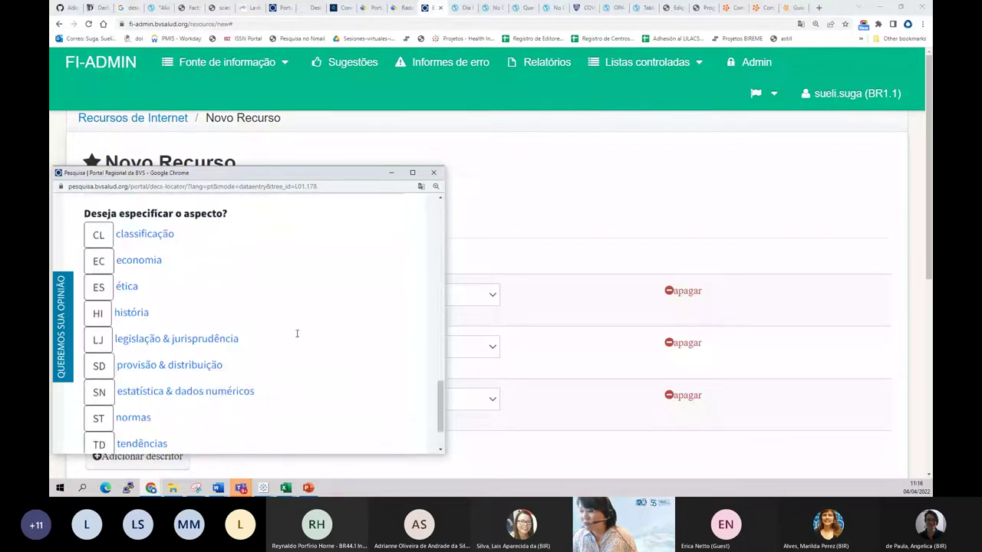
{"action": "scroll", "coordinate": [298, 337], "scroll_direction": "up", "scroll_amount": 5}
{"action": "left_click", "coordinate": [276, 286]}
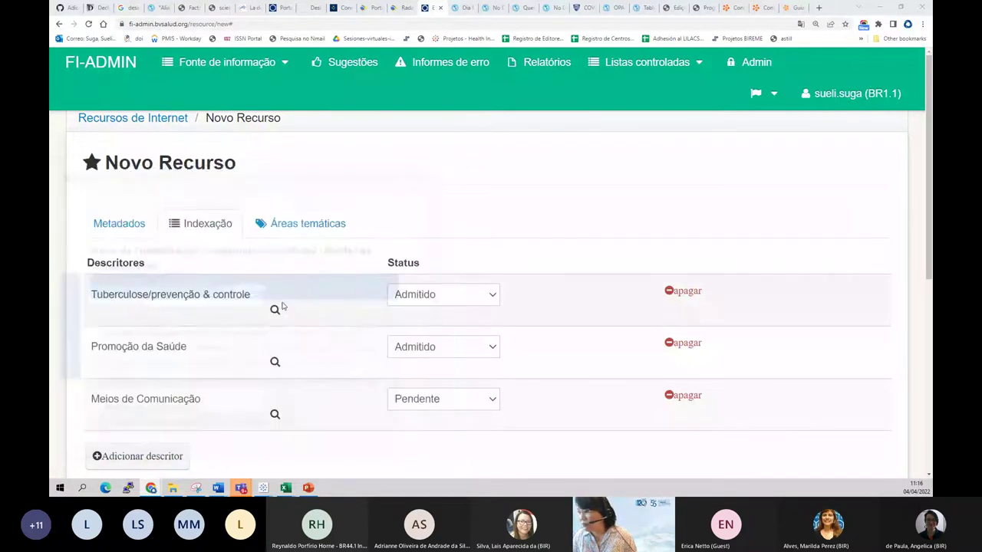
Step: Set the status of the "Meios de Comunicação" descriptor to Admitido
{"action": "left_click", "coordinate": [405, 400]}
{"action": "left_click", "coordinate": [448, 427]}
{"action": "scroll", "coordinate": [322, 394], "scroll_direction": "down", "scroll_amount": 5}
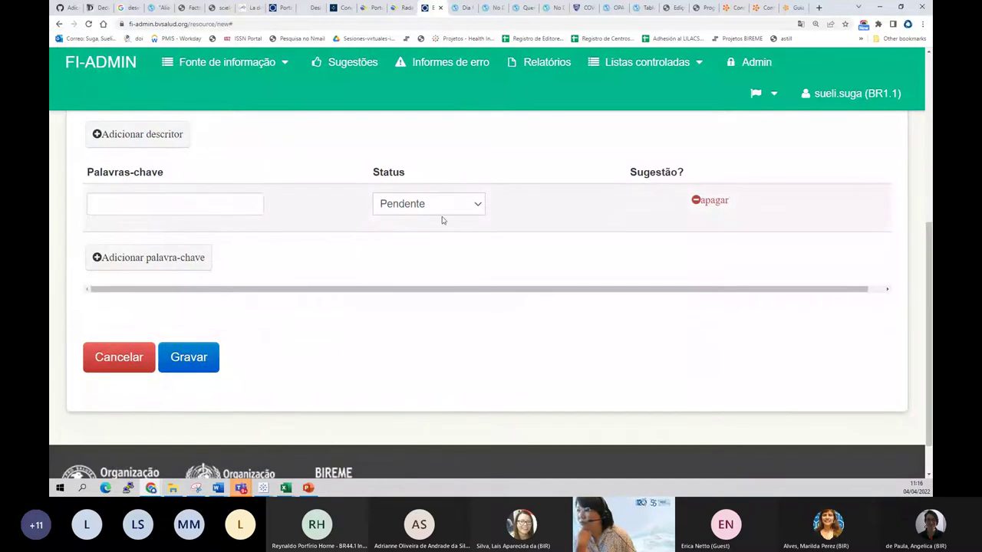
{"action": "scroll", "coordinate": [441, 221], "scroll_direction": "up", "scroll_amount": 3}
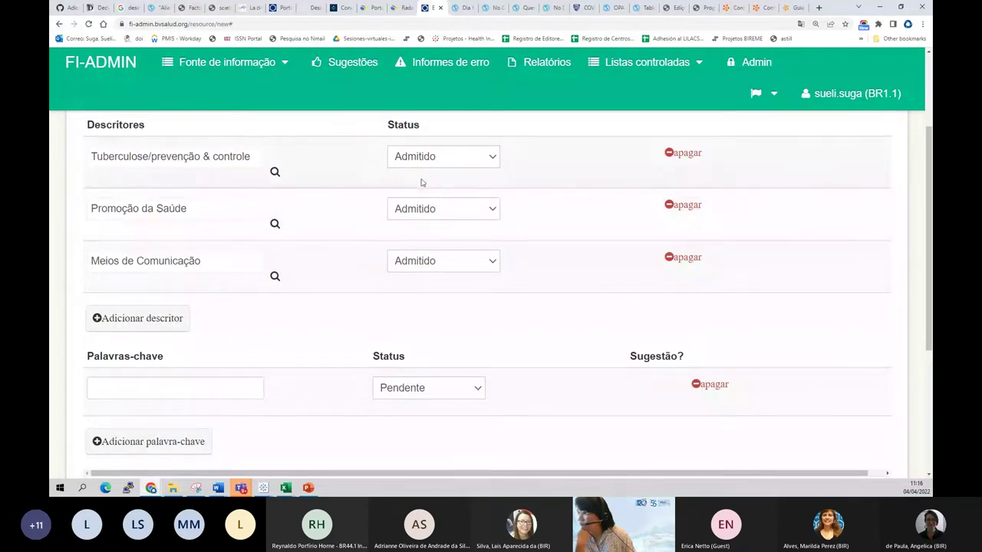
Step: Review the available status options for the three descriptors without changing them
{"action": "left_click", "coordinate": [494, 265]}
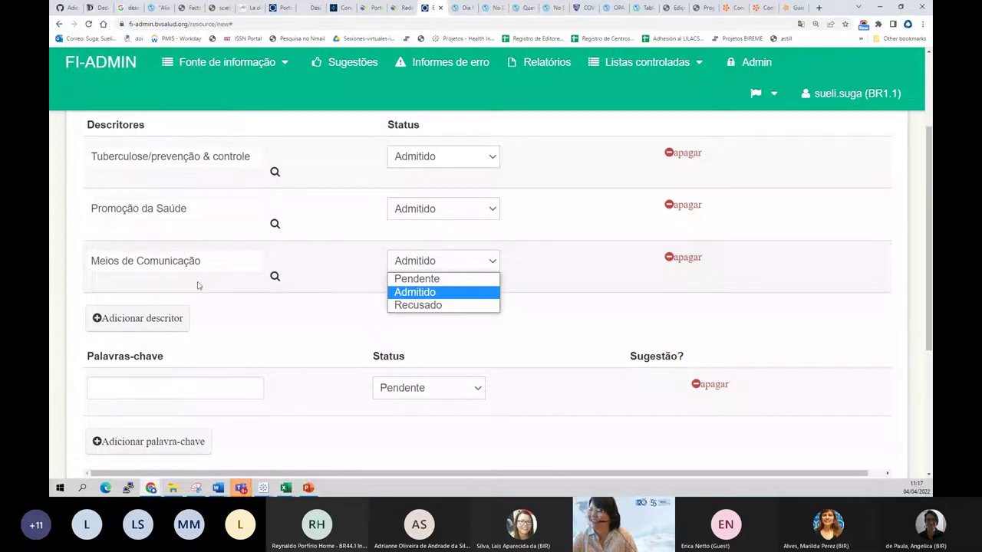
{"action": "left_click", "coordinate": [332, 264]}
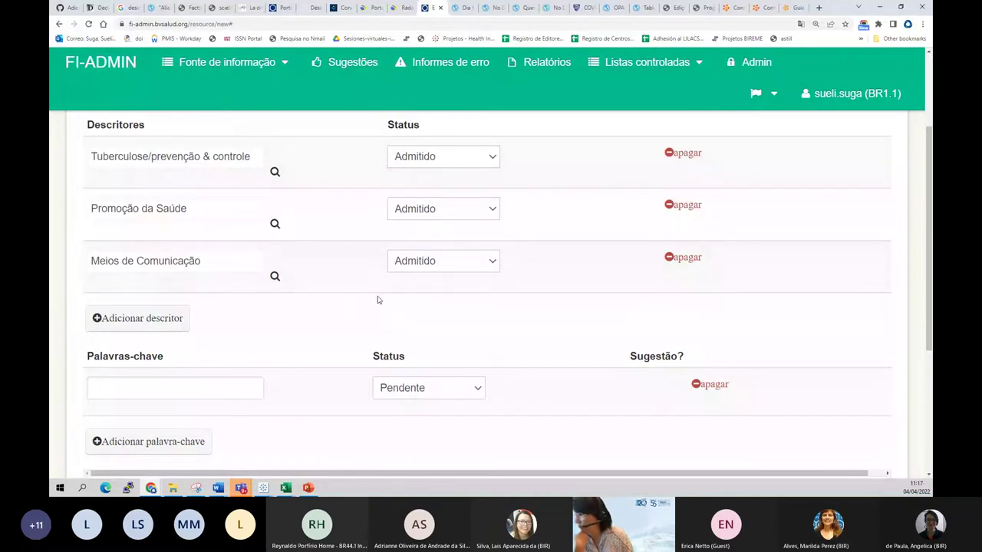
{"action": "left_click", "coordinate": [493, 262]}
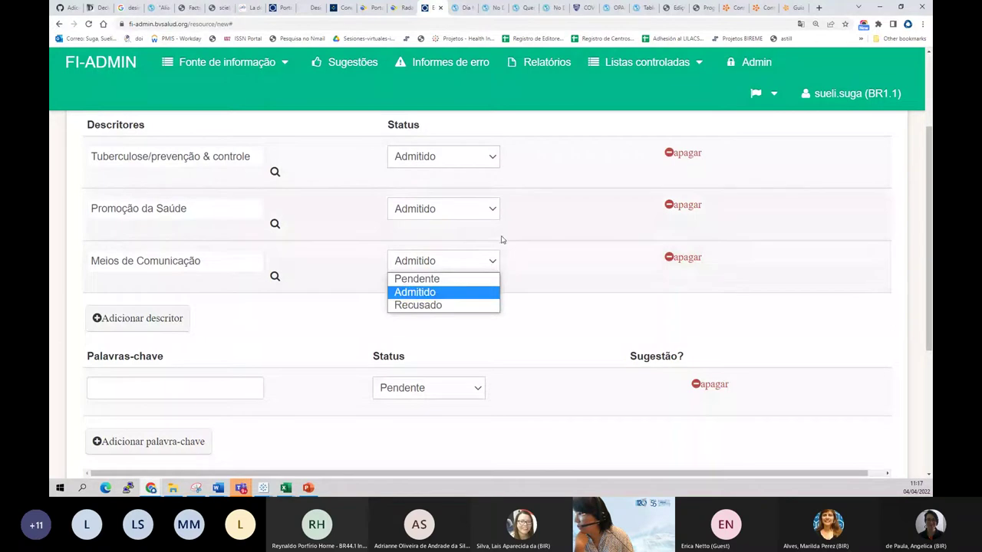
{"action": "left_click", "coordinate": [493, 211]}
{"action": "left_click", "coordinate": [485, 173]}
{"action": "left_click", "coordinate": [493, 158]}
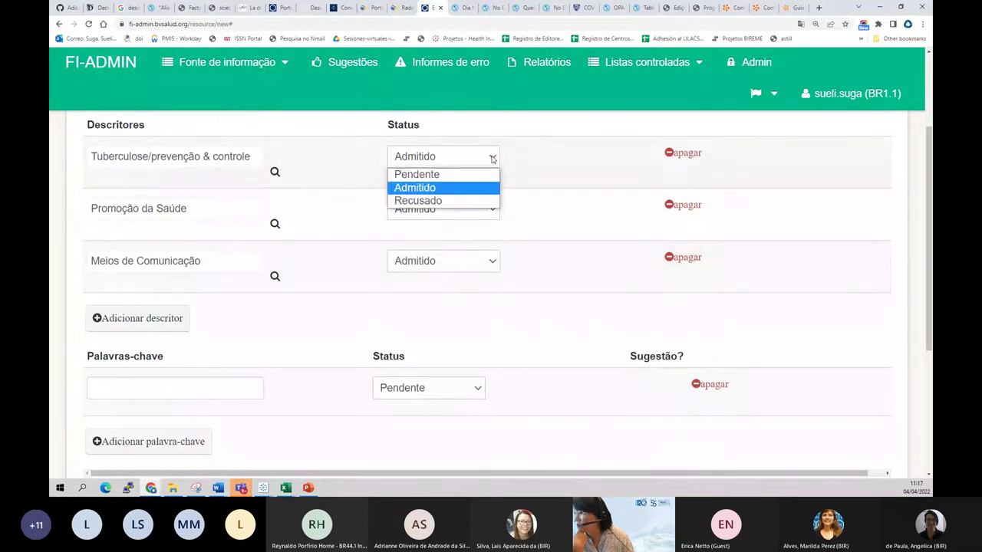
{"action": "left_click", "coordinate": [556, 206]}
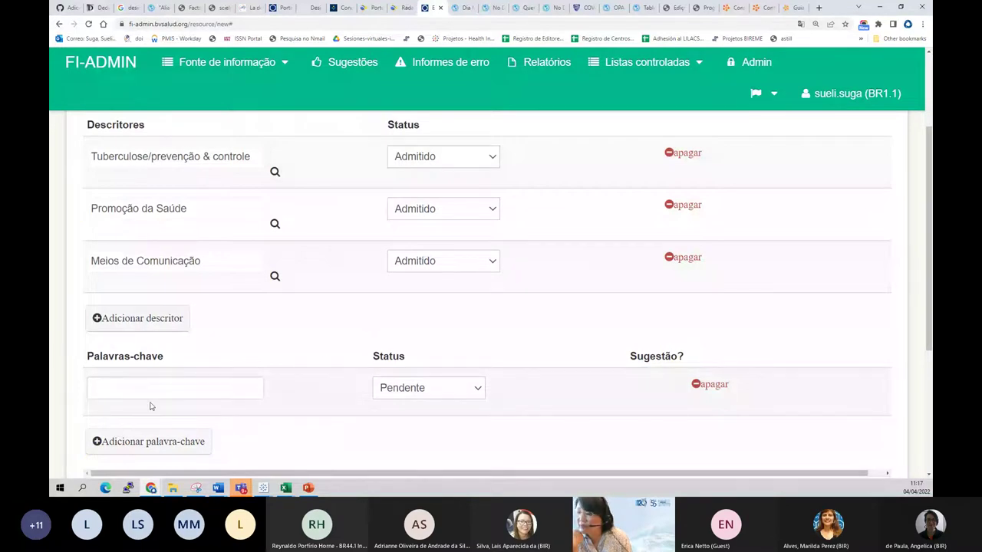
Step: Enter the keyword "TB" and set its status to Admitido
{"action": "left_click", "coordinate": [121, 390]}
{"action": "type", "text": "TB"}
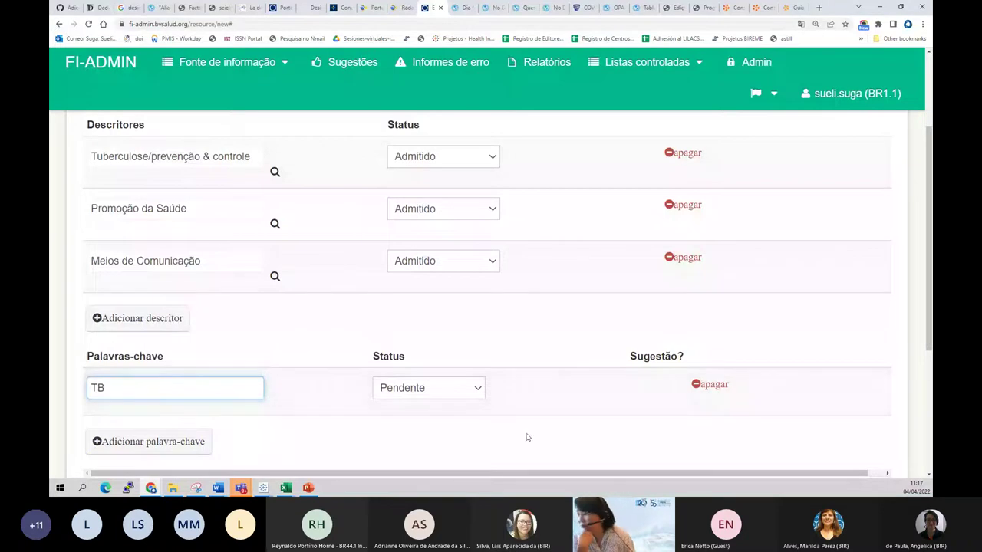
{"action": "left_click", "coordinate": [469, 394]}
{"action": "left_click", "coordinate": [453, 420]}
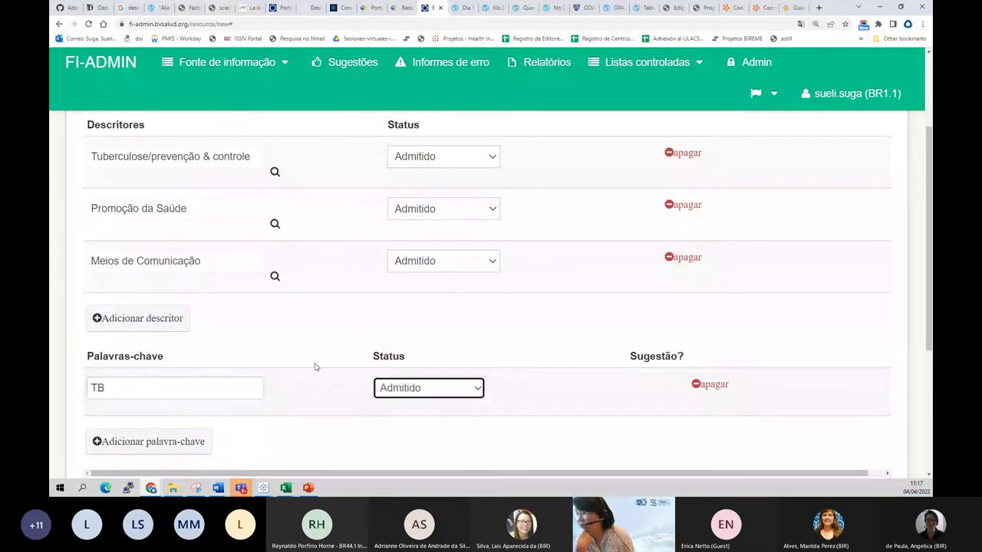
{"action": "left_click", "coordinate": [268, 357]}
{"action": "scroll", "coordinate": [268, 356], "scroll_direction": "up", "scroll_amount": 3}
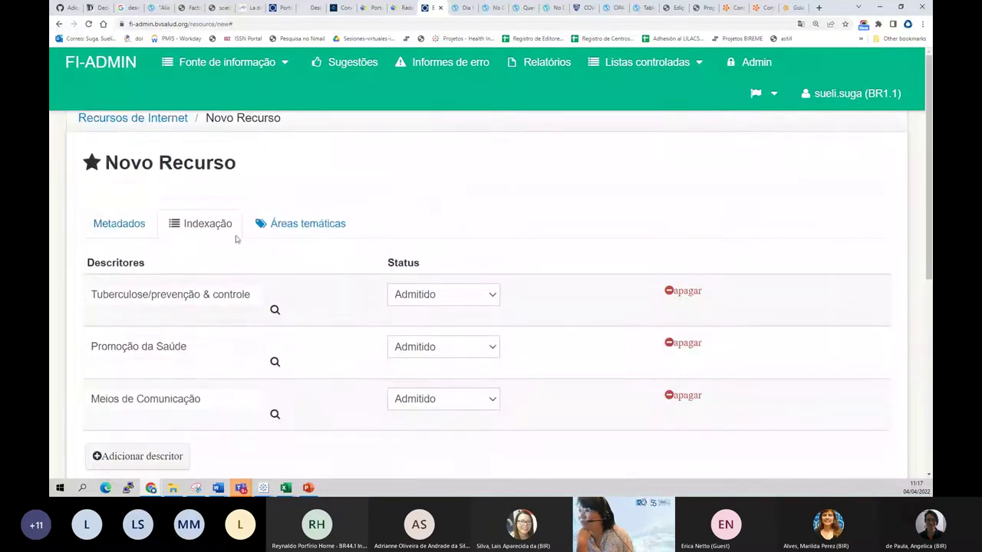
Step: Look through the record's available thematic areas and select "Saúde Pública (BR)"
{"action": "left_click", "coordinate": [301, 224]}
{"action": "left_click", "coordinate": [265, 301]}
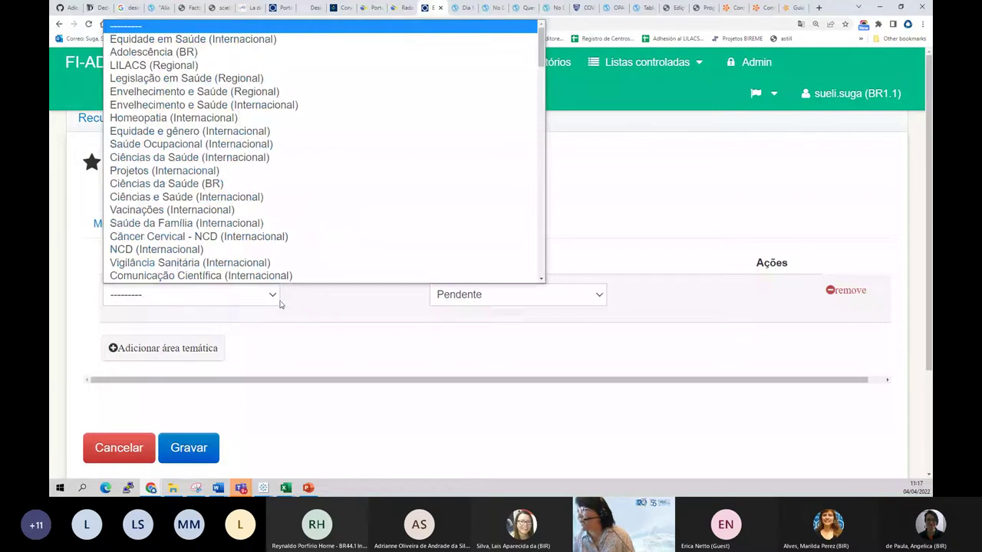
{"action": "left_click", "coordinate": [278, 303]}
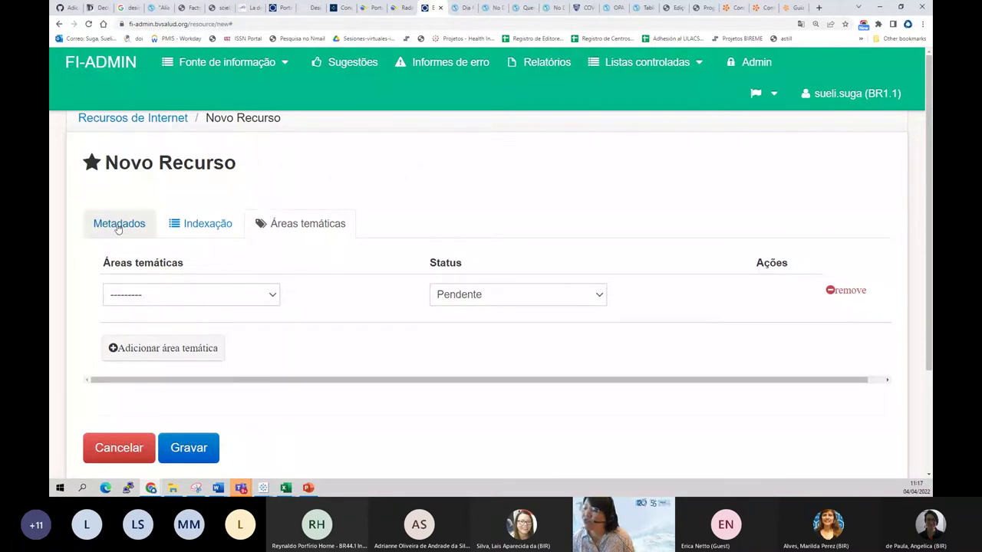
{"action": "left_click", "coordinate": [272, 298]}
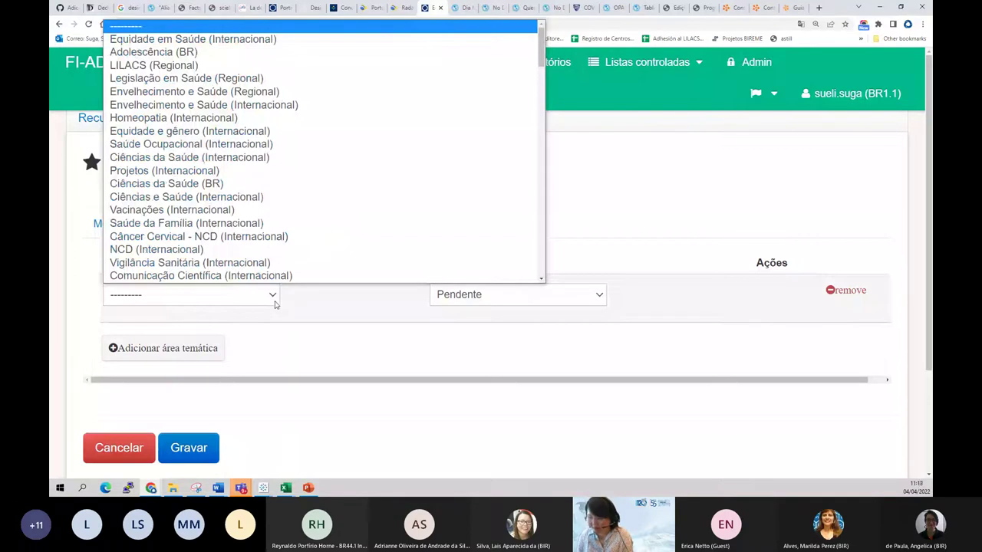
{"action": "key", "text": "s"}
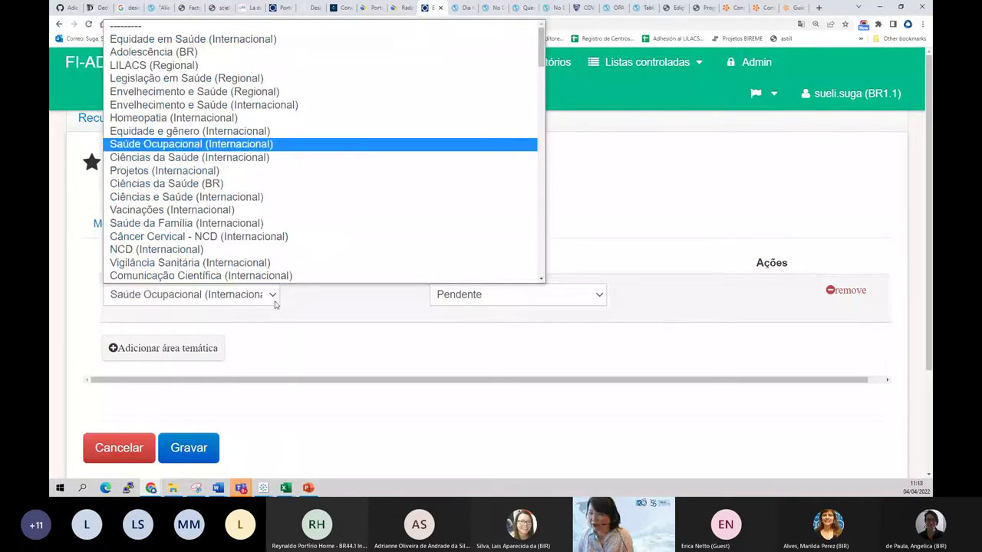
{"action": "key", "text": "s"}
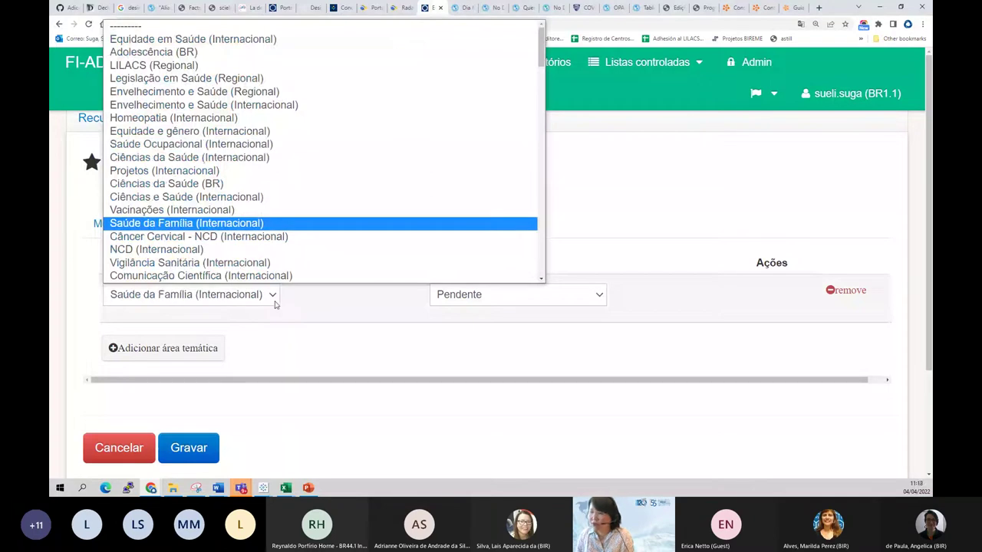
{"action": "key", "text": "Down"}
{"action": "key", "text": "Down"}
{"action": "key", "text": "Down"}
{"action": "key", "text": "Down"}
{"action": "key", "text": "Down"}
{"action": "key", "text": "Down"}
{"action": "key", "text": "Down"}
{"action": "key", "text": "Down"}
{"action": "key", "text": "Down"}
{"action": "key", "text": "Down"}
{"action": "key", "text": "Down"}
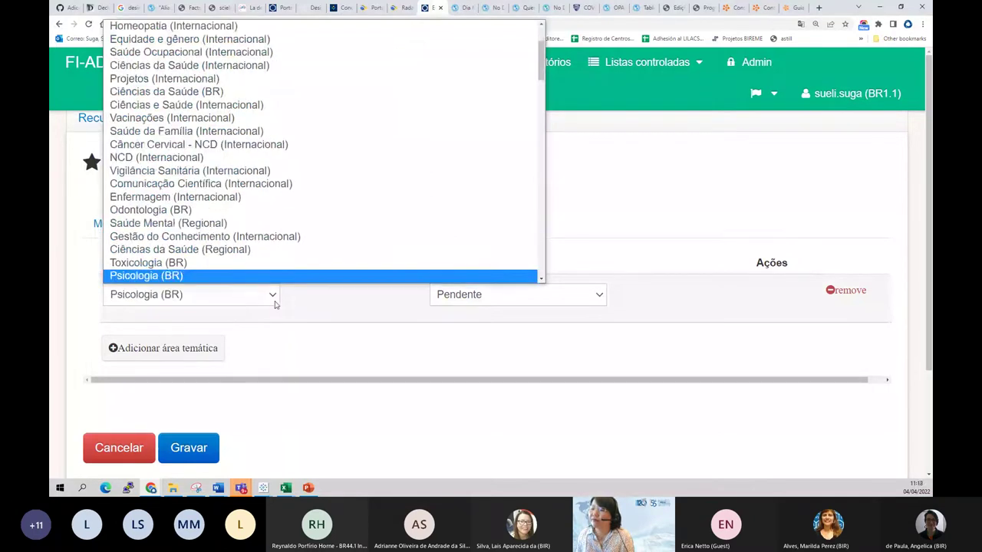
{"action": "key", "text": "s"}
{"action": "key", "text": "a"}
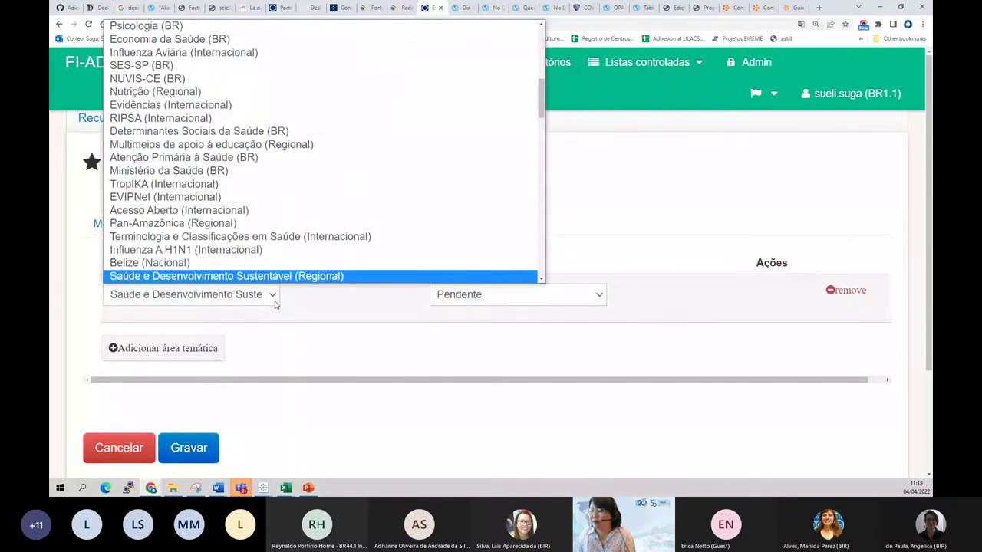
{"action": "key", "text": "Down"}
{"action": "key", "text": "s"}
{"action": "key", "text": "a"}
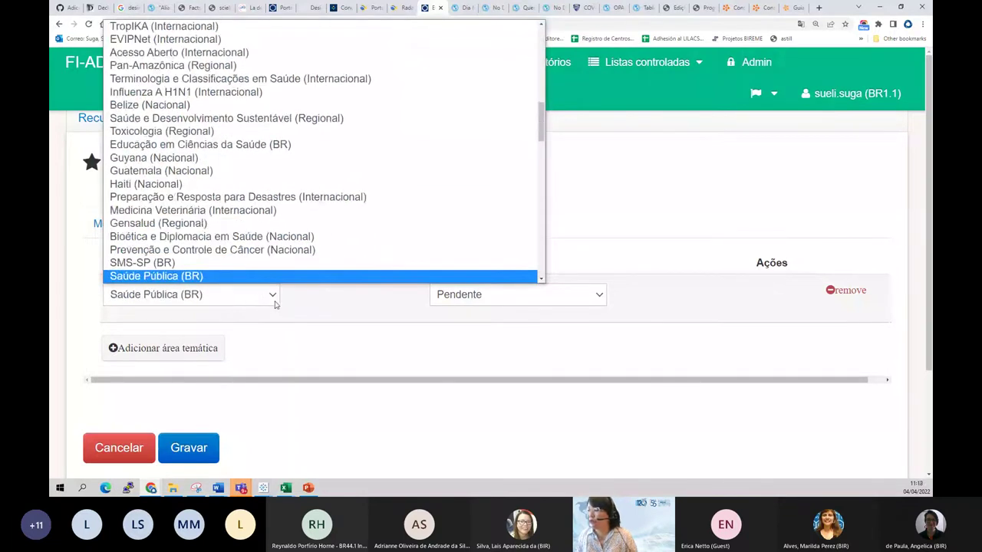
{"action": "key", "text": "Return"}
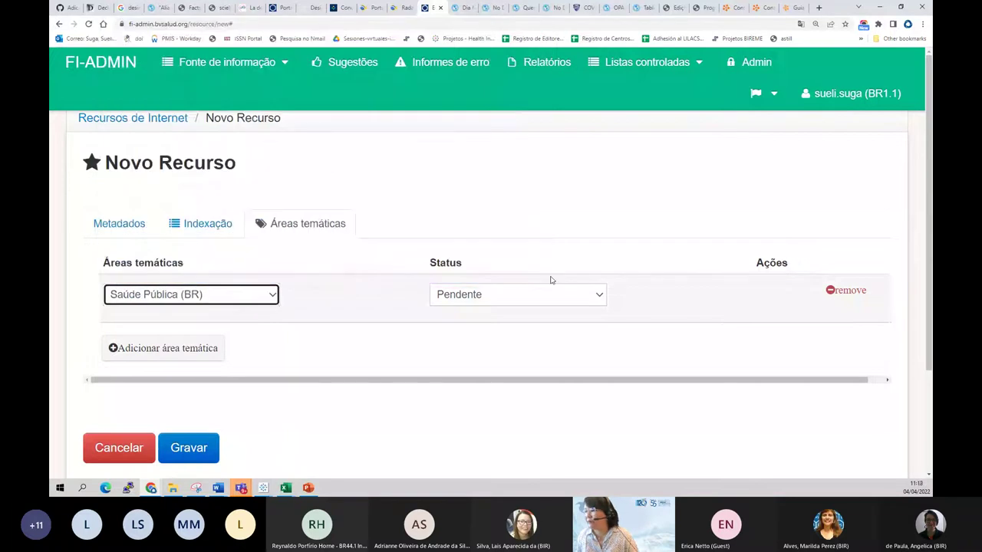
Step: Set the status of the thematic area to Admitido and recheck the area choice, keeping "Saúde Pública (BR)"
{"action": "left_click", "coordinate": [444, 298]}
{"action": "left_click", "coordinate": [465, 339]}
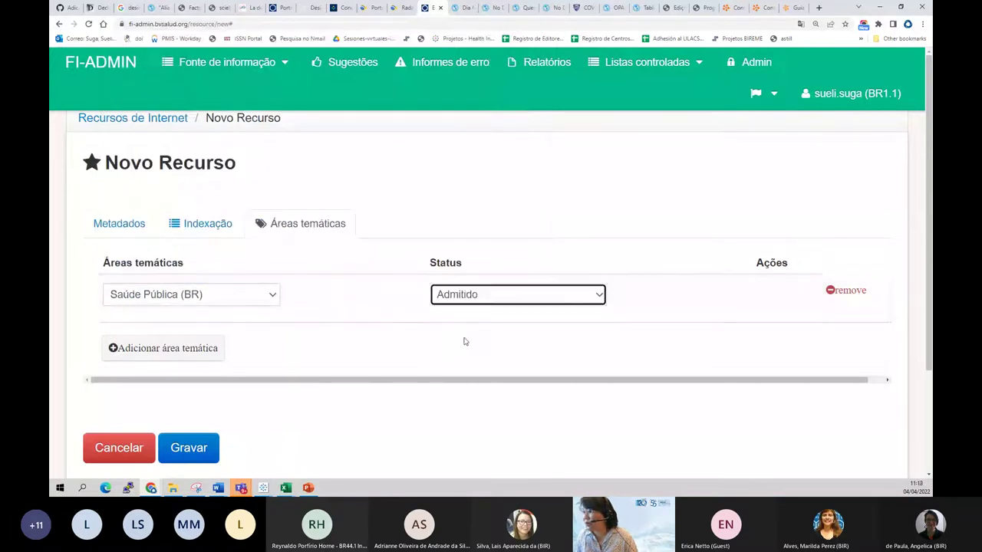
{"action": "left_click", "coordinate": [224, 299]}
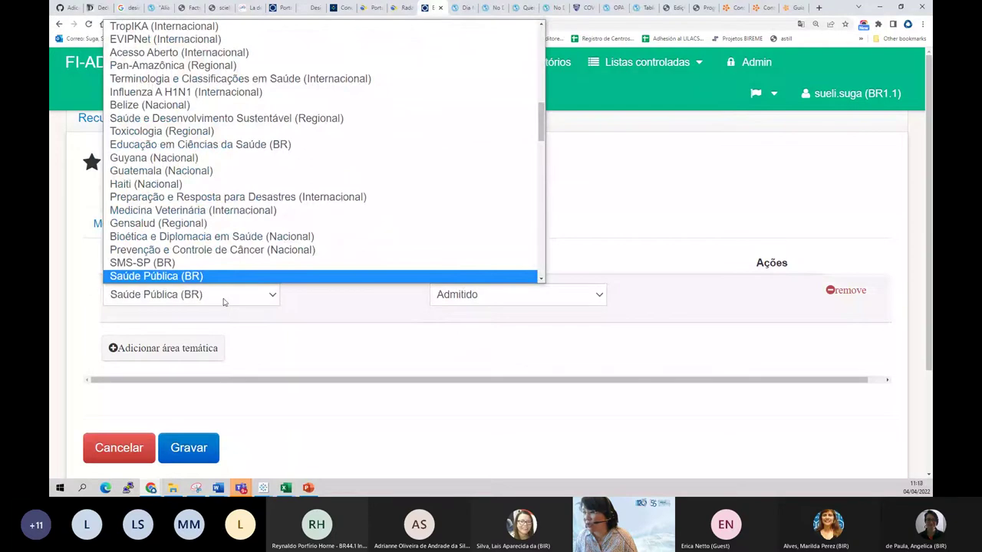
{"action": "key", "text": "Down"}
{"action": "key", "text": "Up"}
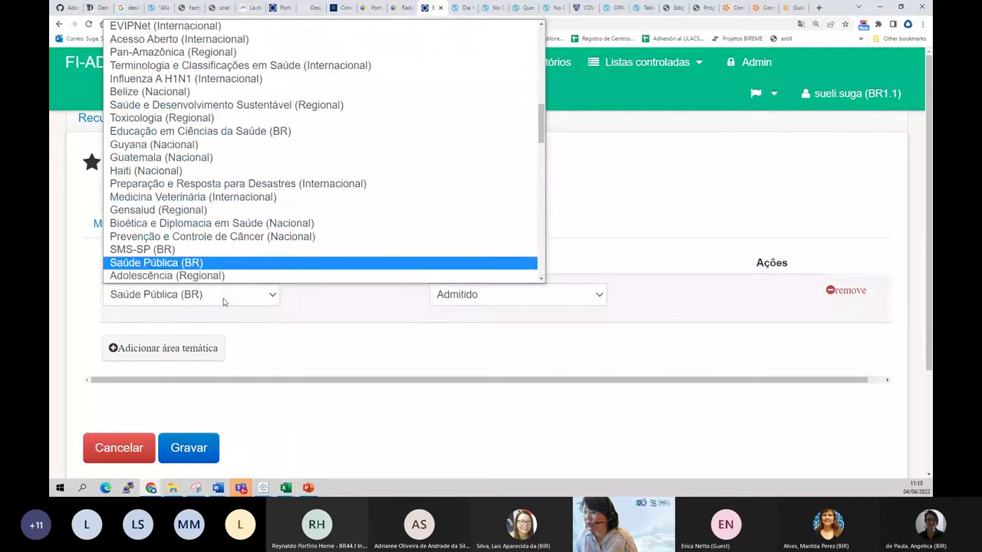
{"action": "left_click", "coordinate": [415, 316]}
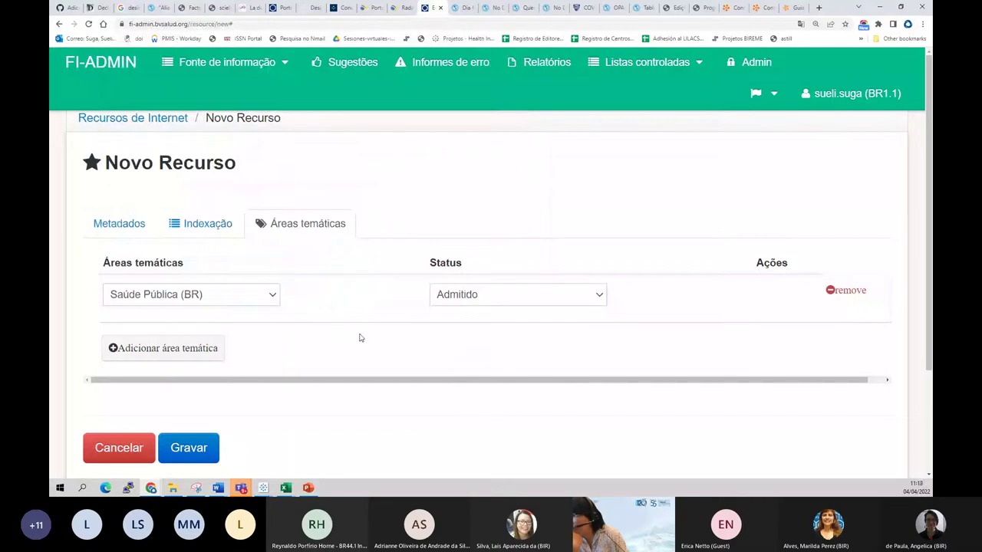
Step: Review the record's metadata, indexing and thematic areas, and save the new resource
{"action": "left_click", "coordinate": [106, 221]}
{"action": "scroll", "coordinate": [123, 224], "scroll_direction": "down", "scroll_amount": 2}
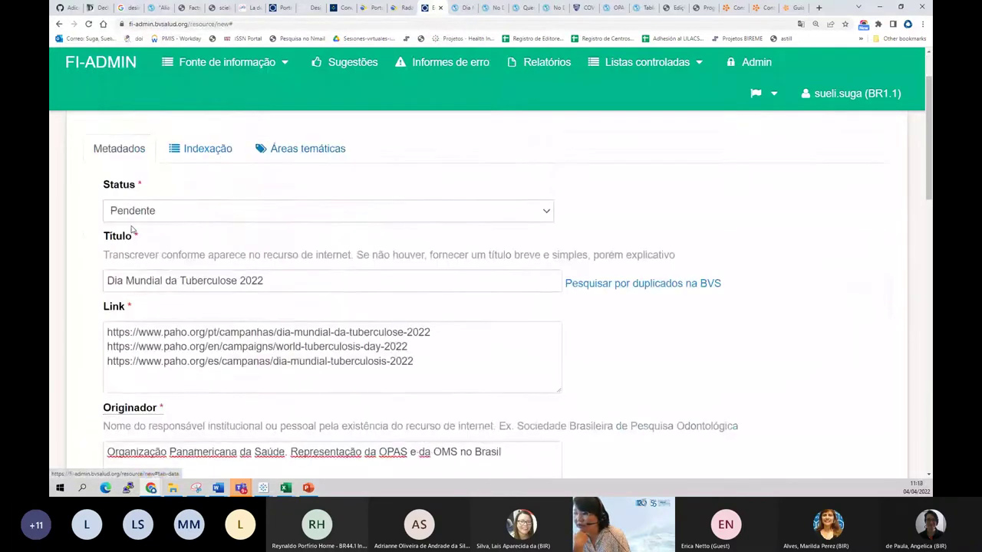
{"action": "left_click", "coordinate": [204, 143]}
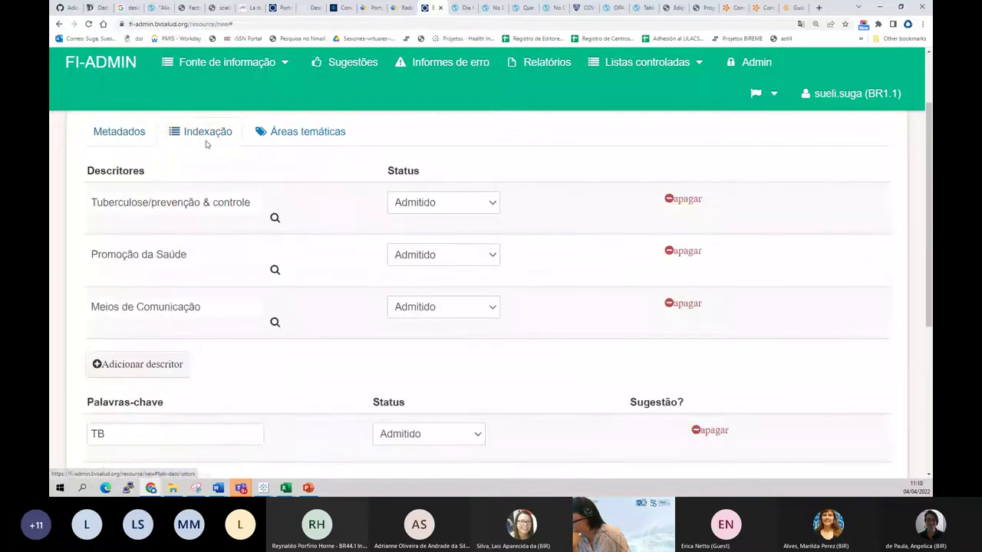
{"action": "left_click", "coordinate": [264, 134]}
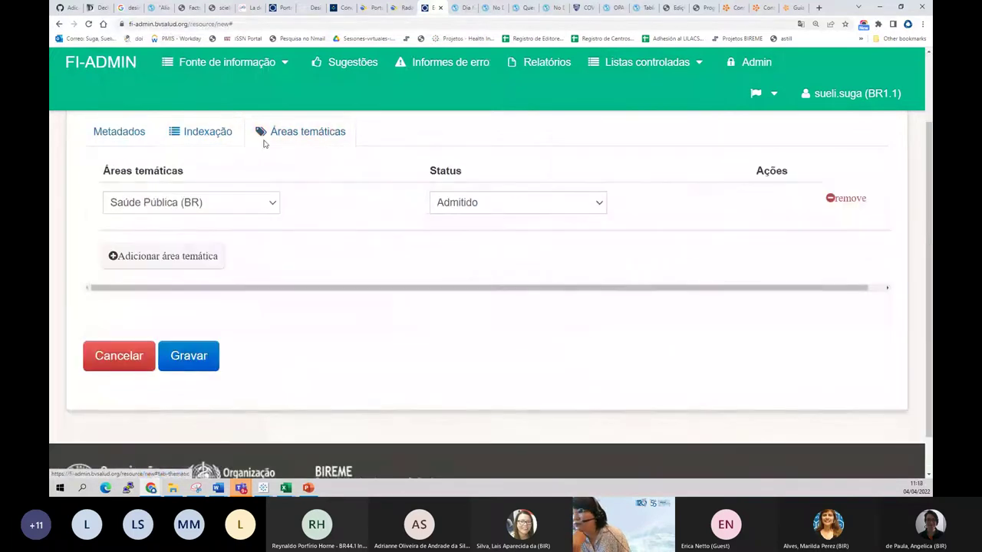
{"action": "left_click", "coordinate": [206, 359]}
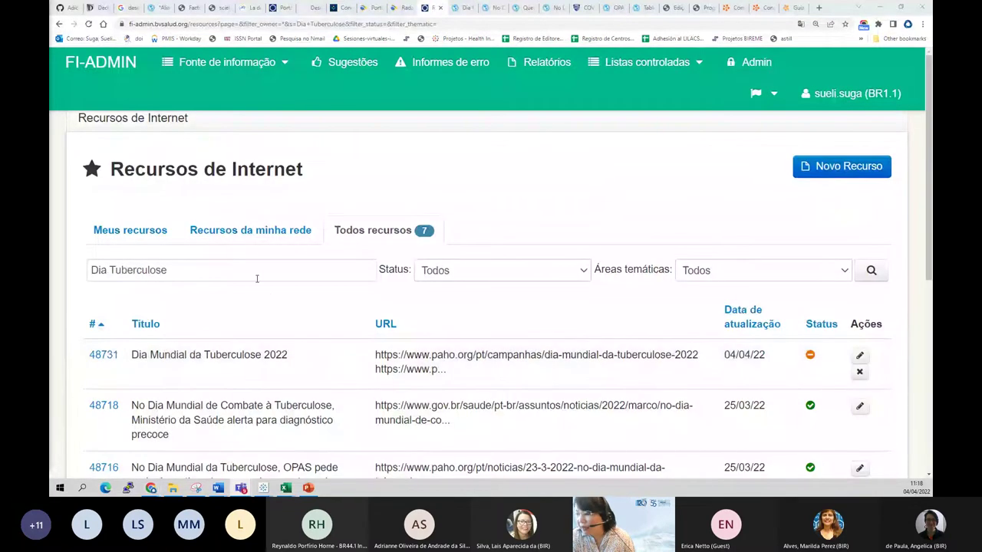
Step: Close all the browser pages that follow the FI-ADMIN resource list and open a new blank one
{"action": "left_click", "coordinate": [738, 9]}
{"action": "left_click", "coordinate": [739, 9]}
{"action": "left_click", "coordinate": [740, 8]}
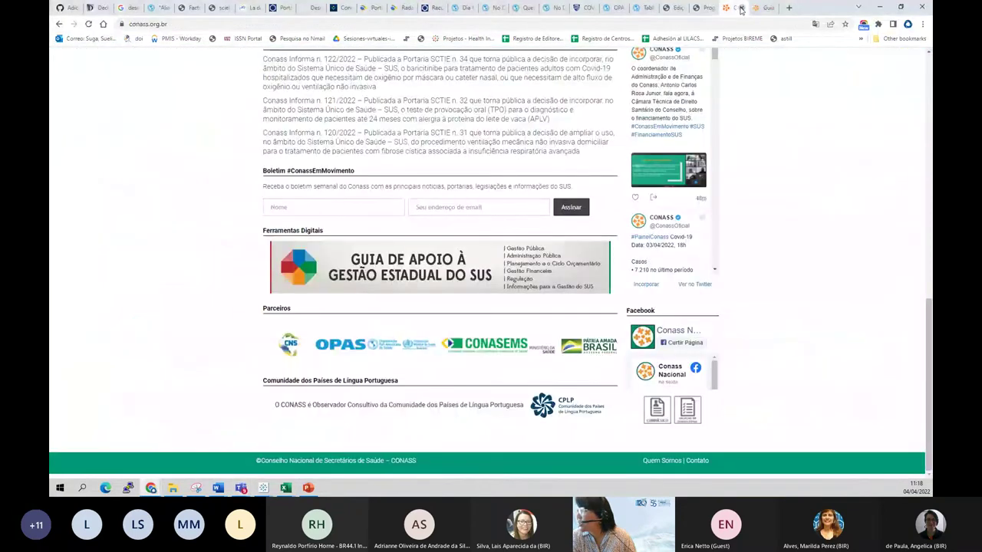
{"action": "left_click", "coordinate": [740, 8]}
{"action": "left_click", "coordinate": [740, 8]}
{"action": "left_click", "coordinate": [741, 8]}
{"action": "left_click", "coordinate": [741, 8]}
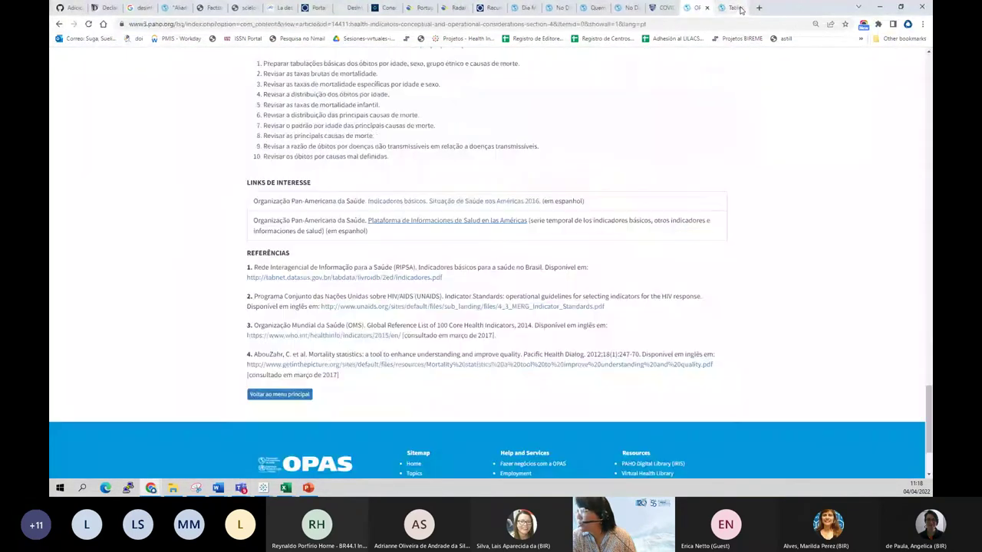
{"action": "left_click", "coordinate": [741, 8]}
{"action": "left_click", "coordinate": [741, 8]}
{"action": "left_click", "coordinate": [741, 8]}
{"action": "left_click", "coordinate": [741, 8]}
{"action": "left_click", "coordinate": [741, 8]}
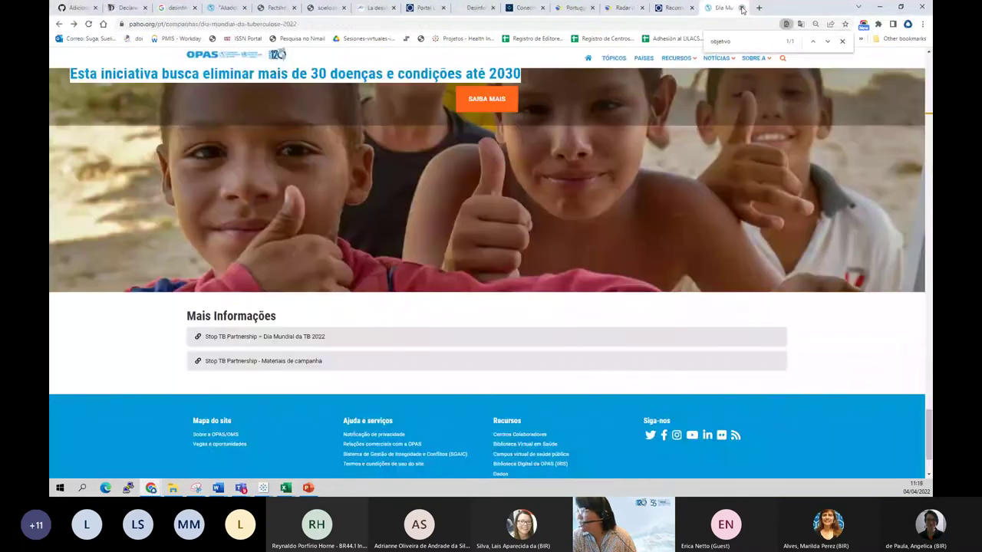
{"action": "left_click", "coordinate": [742, 9]}
{"action": "key", "text": "ctrl+t"}
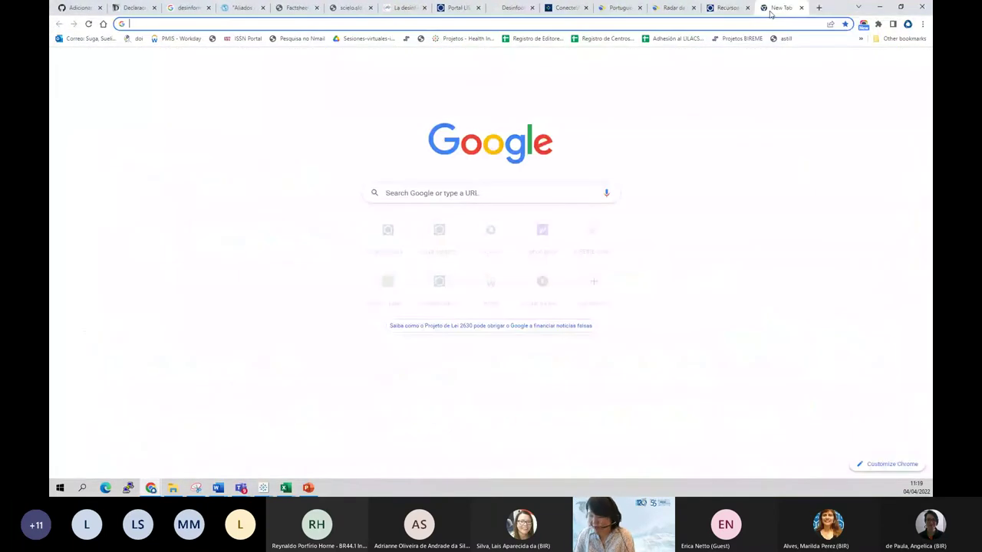
Step: Open the BVS Brasil portal at brasil.bvs.br
{"action": "type", "text": "bv"}
{"action": "key", "text": "BackSpace"}
{"action": "key", "text": "BackSpace"}
{"action": "key", "text": "BackSpace"}
{"action": "type", "text": "bras"}
{"action": "key", "text": "Return"}
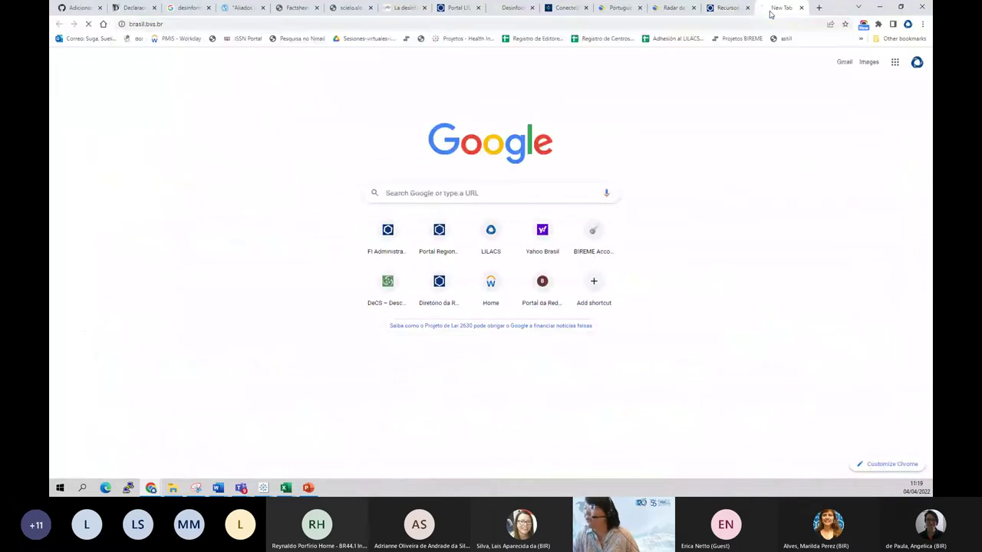
Step: Search the web for "bvs saude publica" and open the BVS Saúde Pública site at saudepublica.bvs.br
{"action": "left_click", "coordinate": [635, 24]}
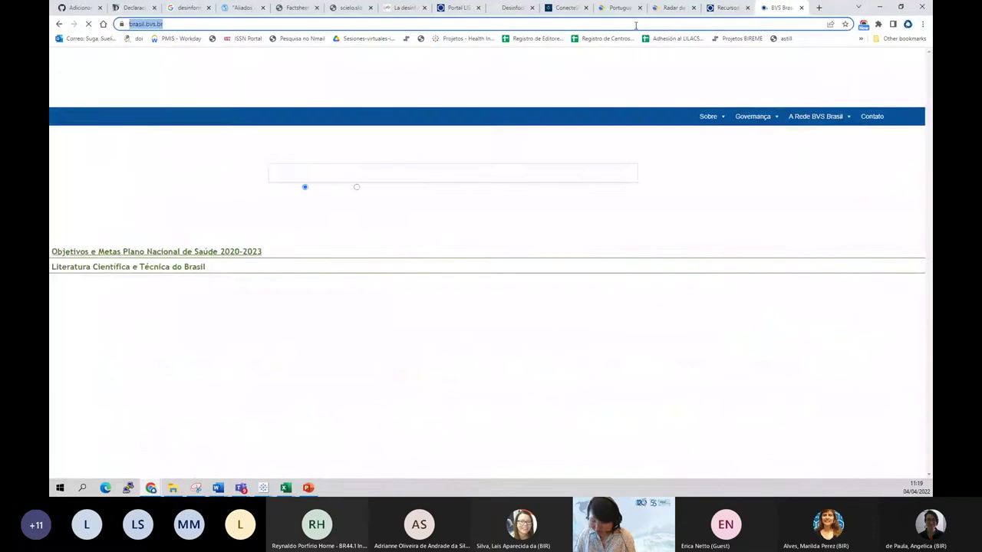
{"action": "type", "text": "saude"}
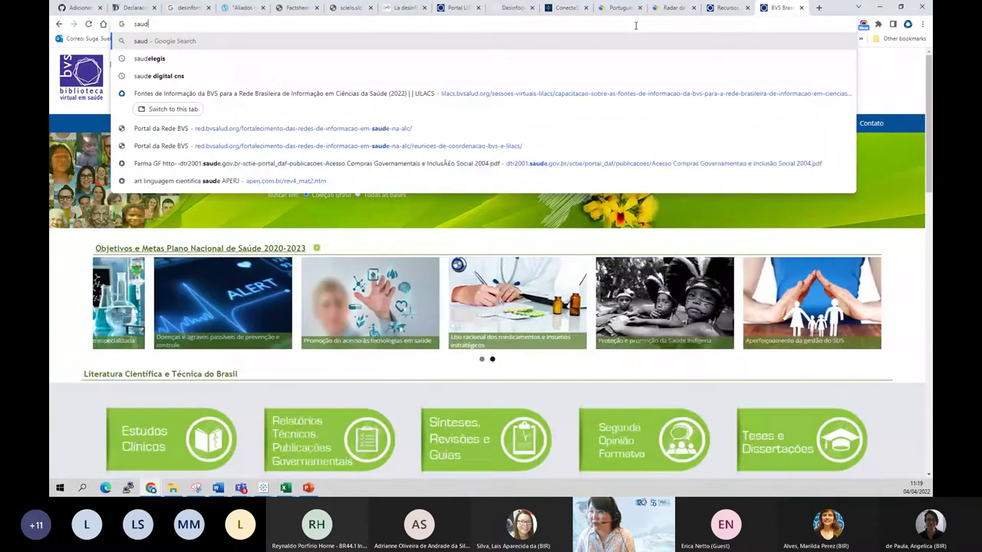
{"action": "key", "text": "BackSpace"}
{"action": "key", "text": "BackSpace"}
{"action": "key", "text": "BackSpace"}
{"action": "key", "text": "BackSpace"}
{"action": "key", "text": "BackSpace"}
{"action": "type", "text": "bvs saude p"}
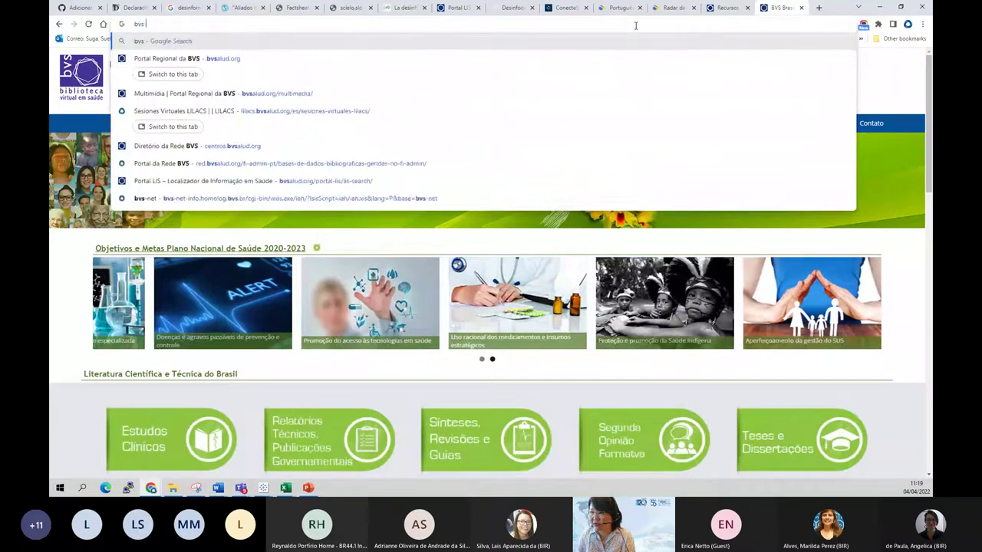
{"action": "type", "text": "ublica"}
{"action": "key", "text": "Return"}
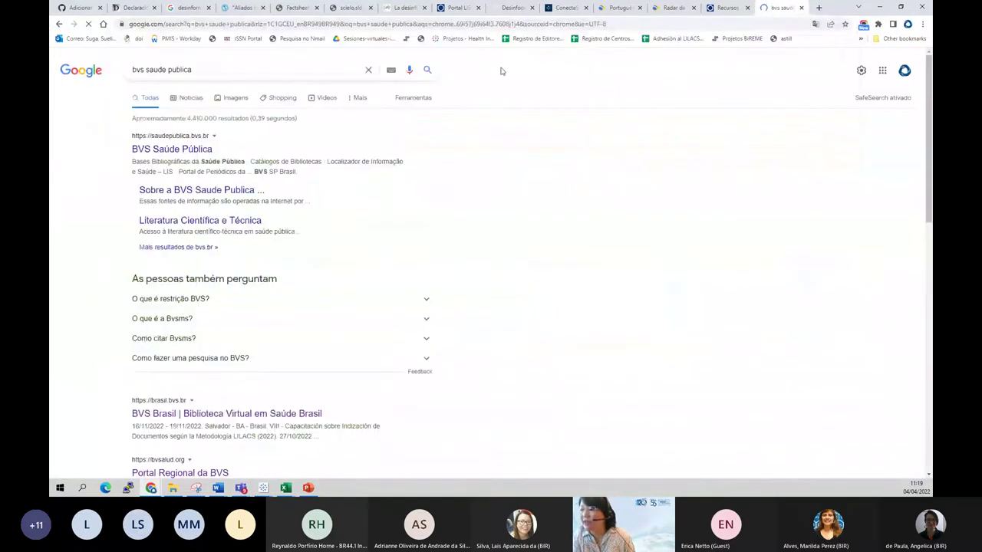
{"action": "left_click", "coordinate": [198, 152]}
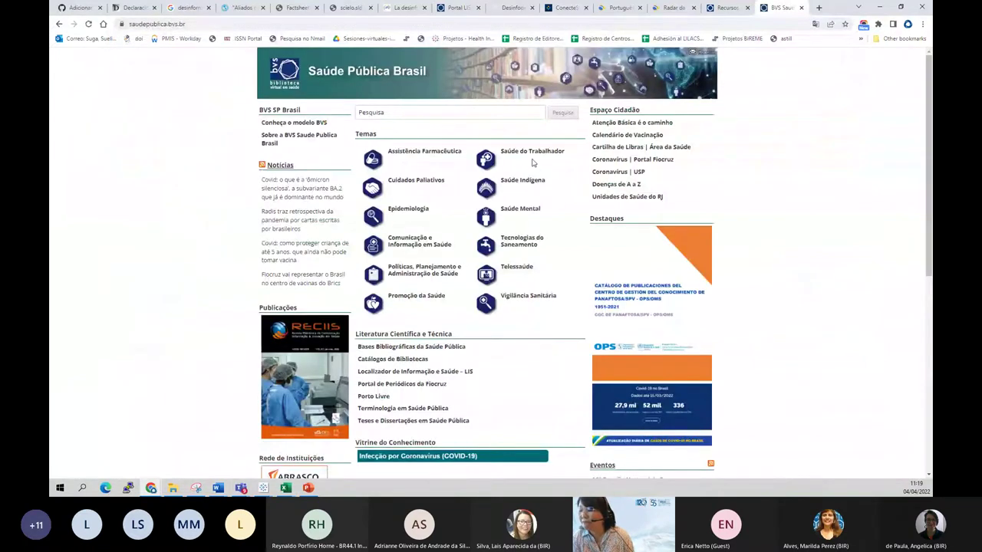
Step: Search the site's Localizador de Informação em Saúde – LIS for "dia mundial da tuberculose" and look through the listed resources
{"action": "left_click", "coordinate": [459, 373]}
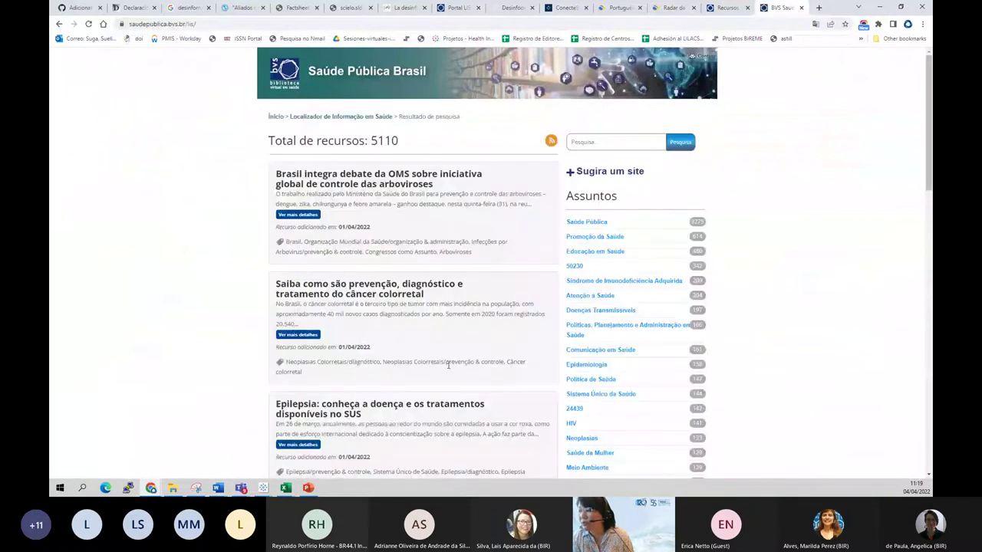
{"action": "left_click", "coordinate": [588, 143]}
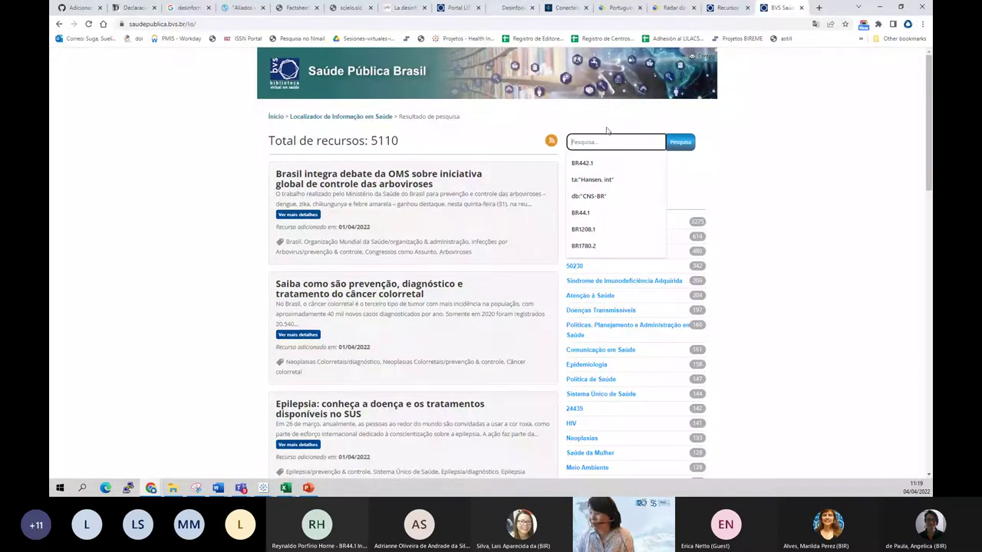
{"action": "type", "text": "dia mundial da saúde"}
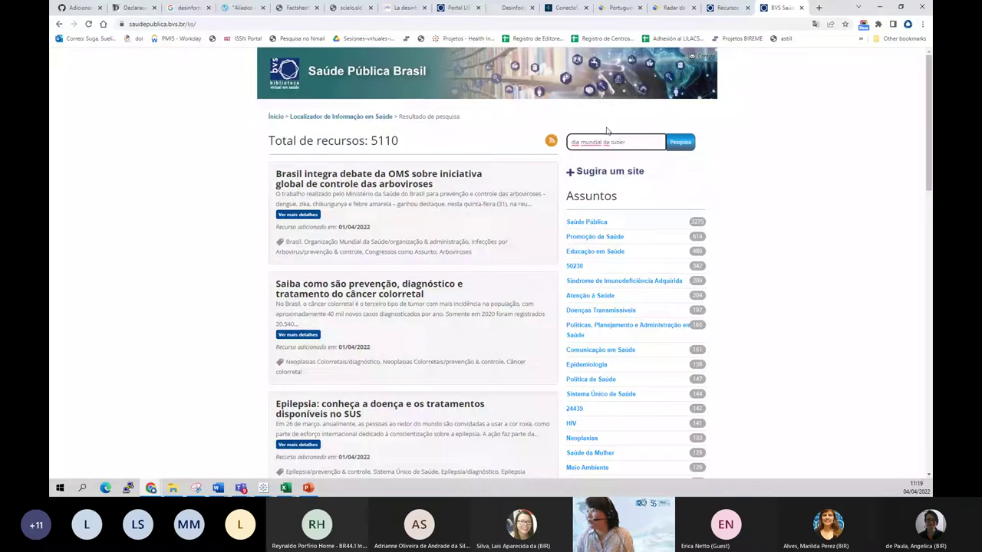
{"action": "key", "text": "Return"}
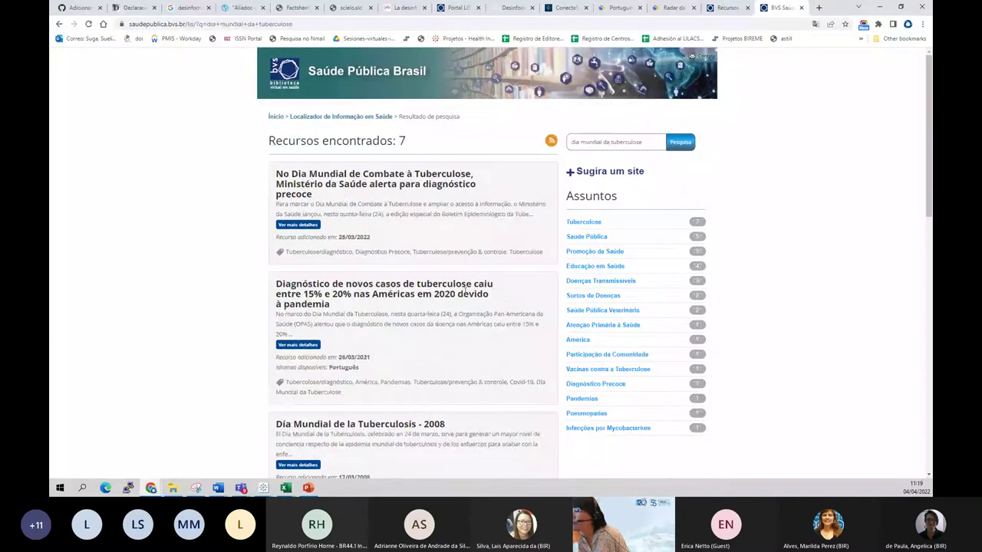
{"action": "scroll", "coordinate": [465, 325], "scroll_direction": "down", "scroll_amount": 2}
{"action": "scroll", "coordinate": [465, 326], "scroll_direction": "down", "scroll_amount": 3}
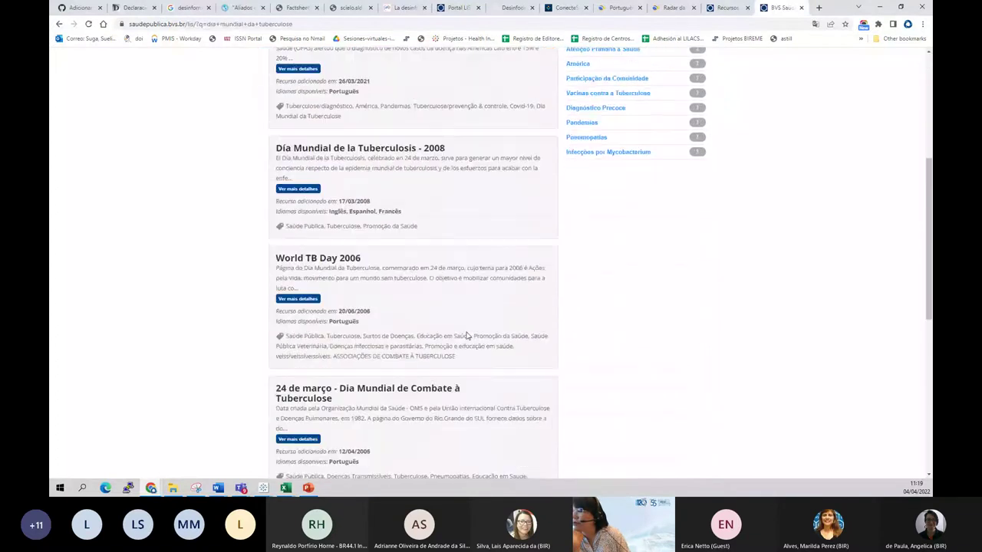
{"action": "scroll", "coordinate": [475, 333], "scroll_direction": "down", "scroll_amount": 2}
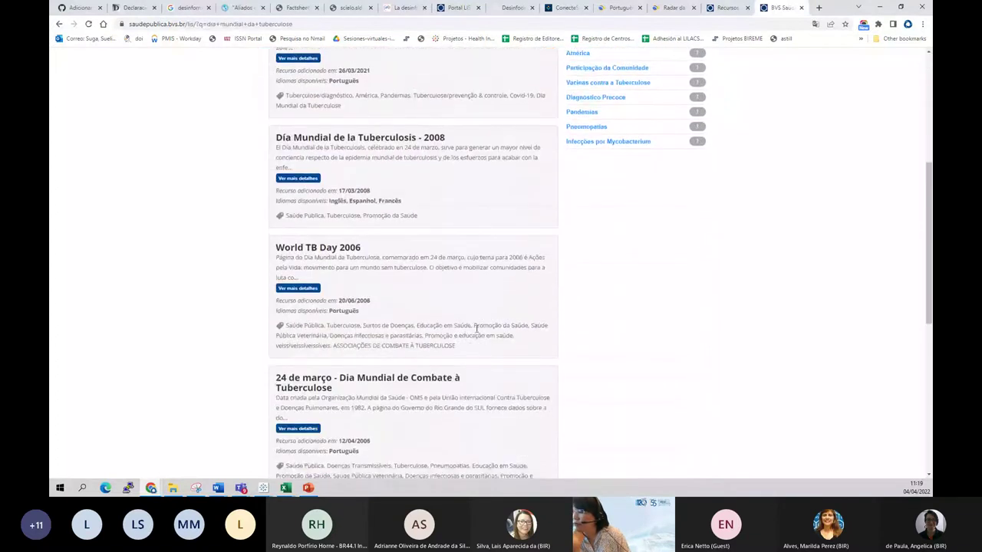